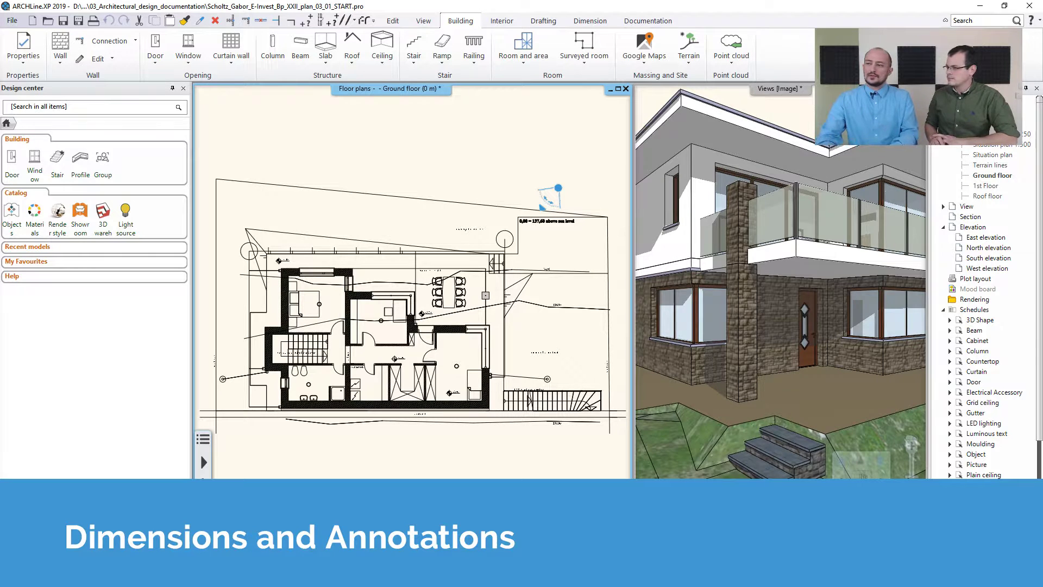
Step: Start the Walls building dimension command and accept the wall dimension options with the three listed commands to execute
click(579, 20)
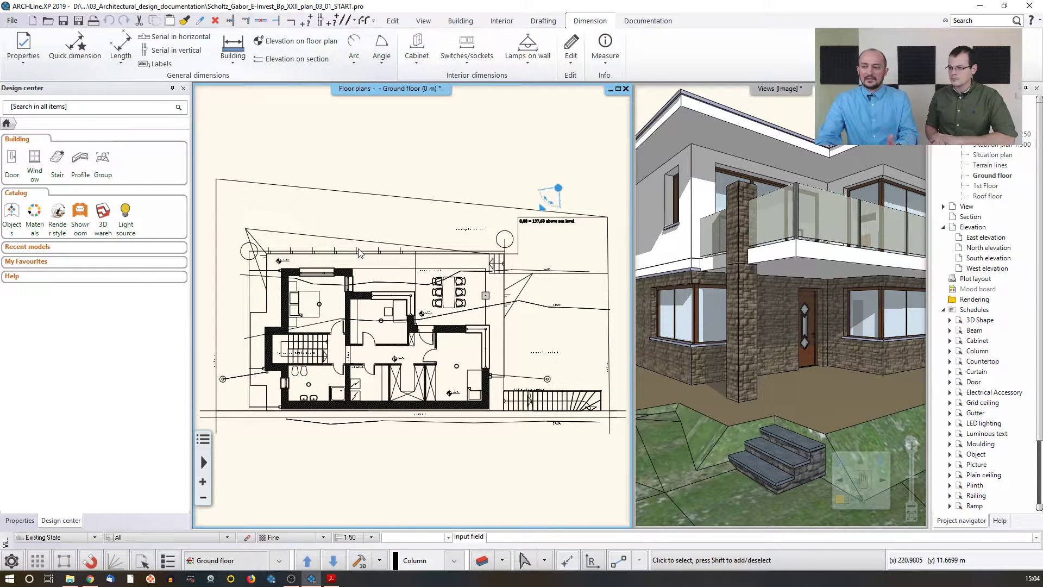
click(234, 65)
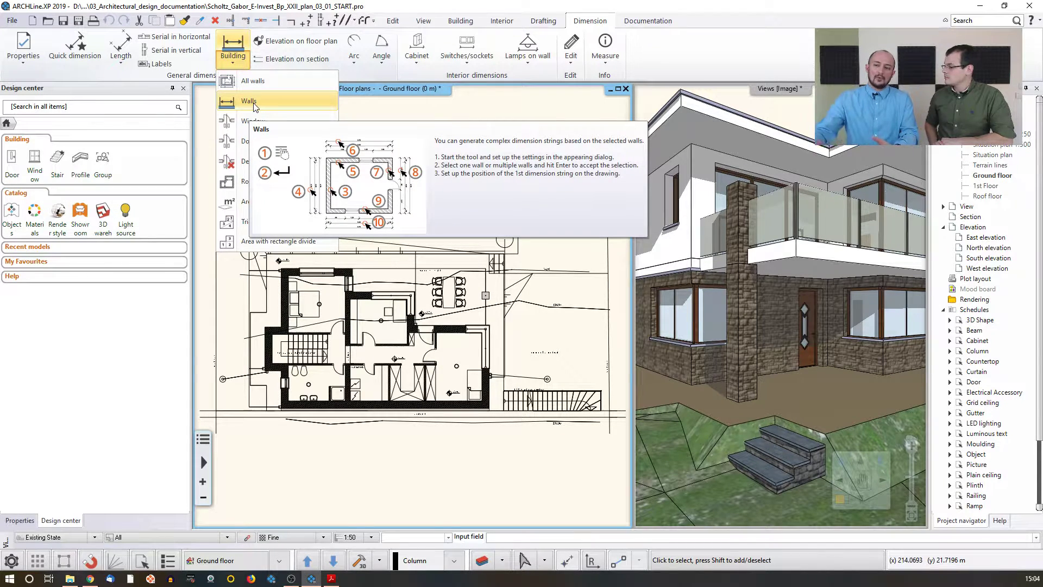
click(263, 83)
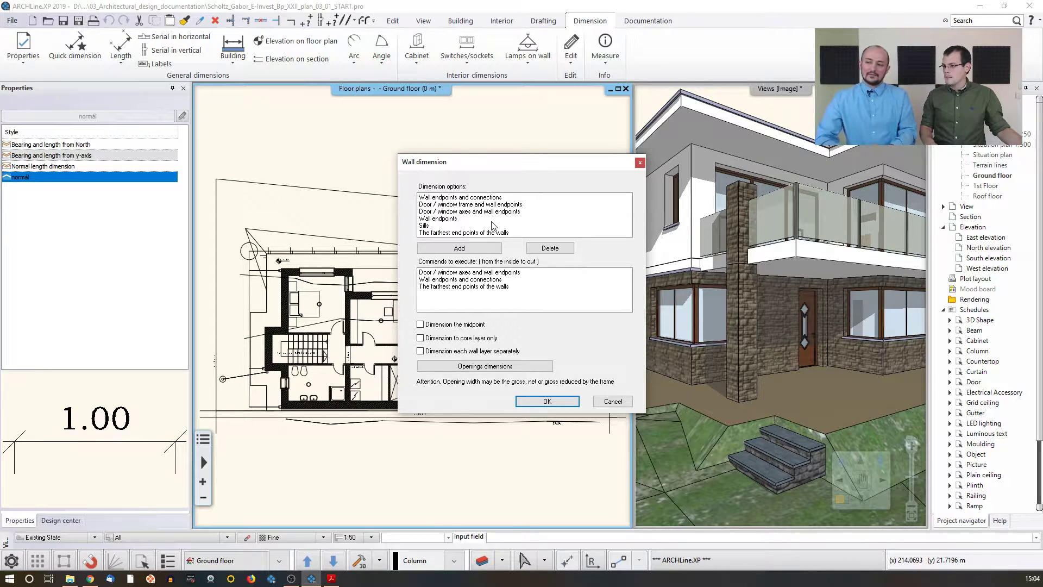
click(439, 218)
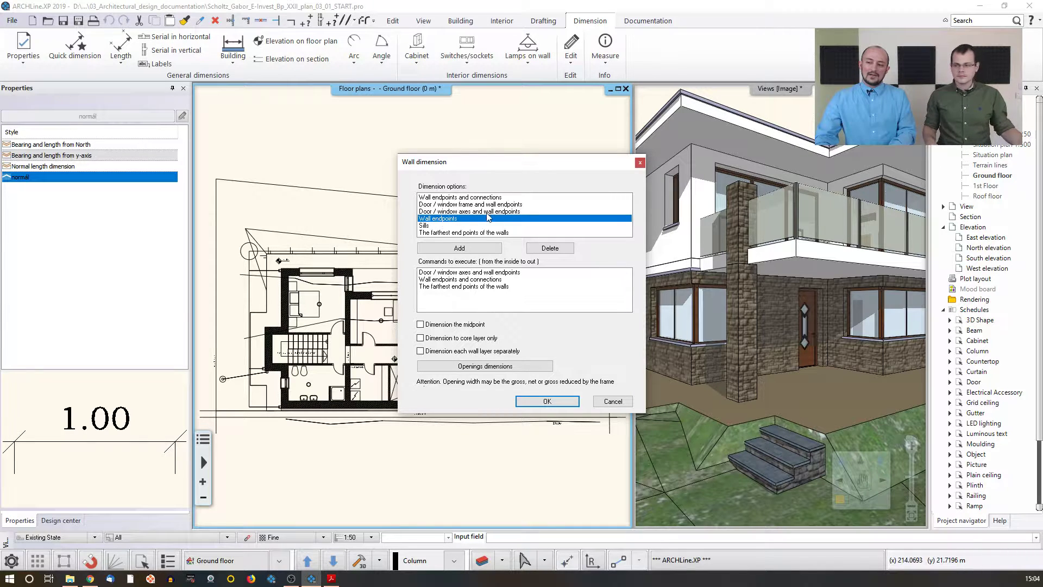
click(442, 272)
click(442, 279)
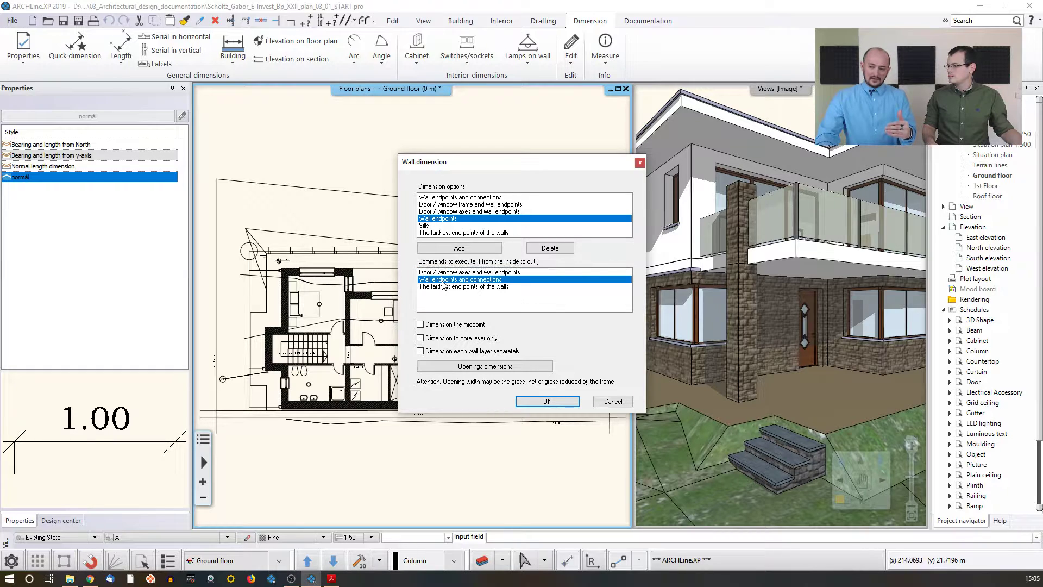
click(443, 287)
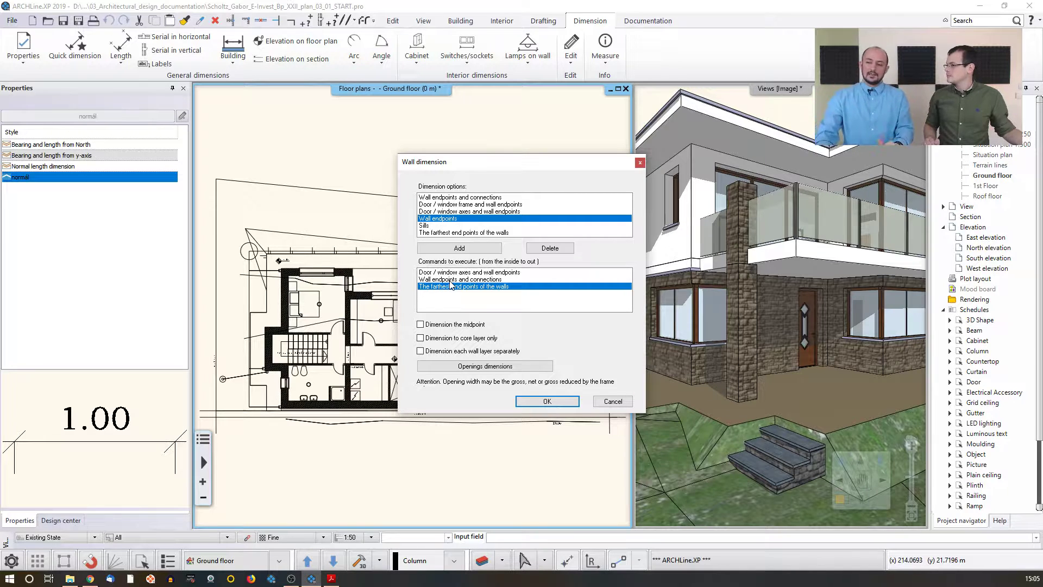
click(456, 273)
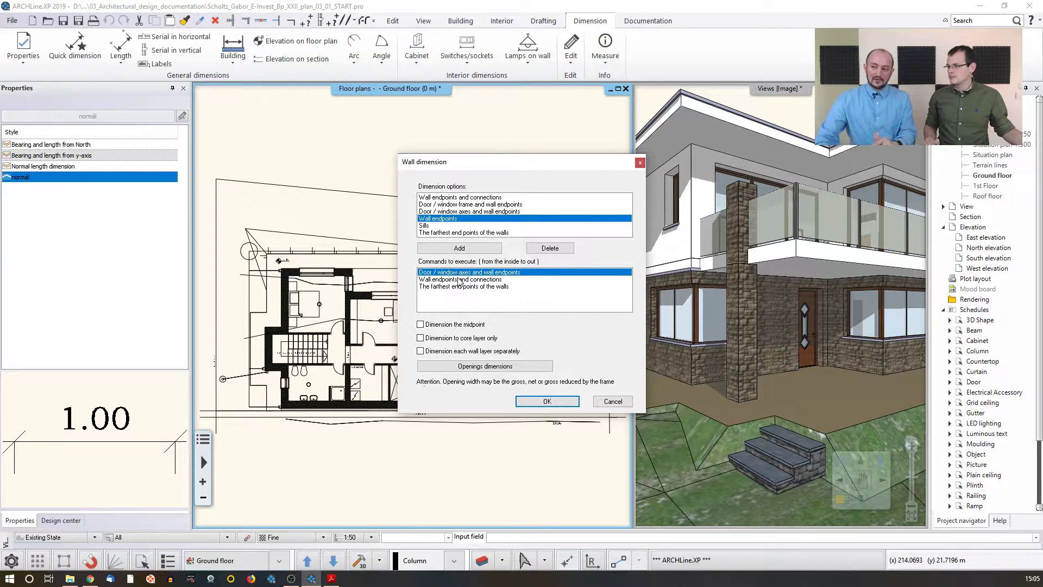
click(459, 281)
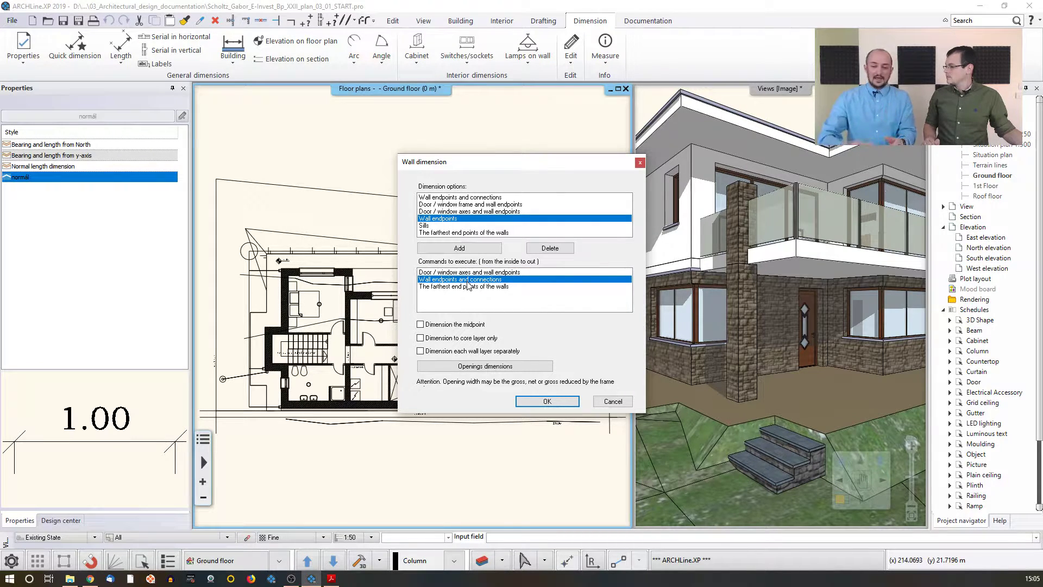
click(471, 287)
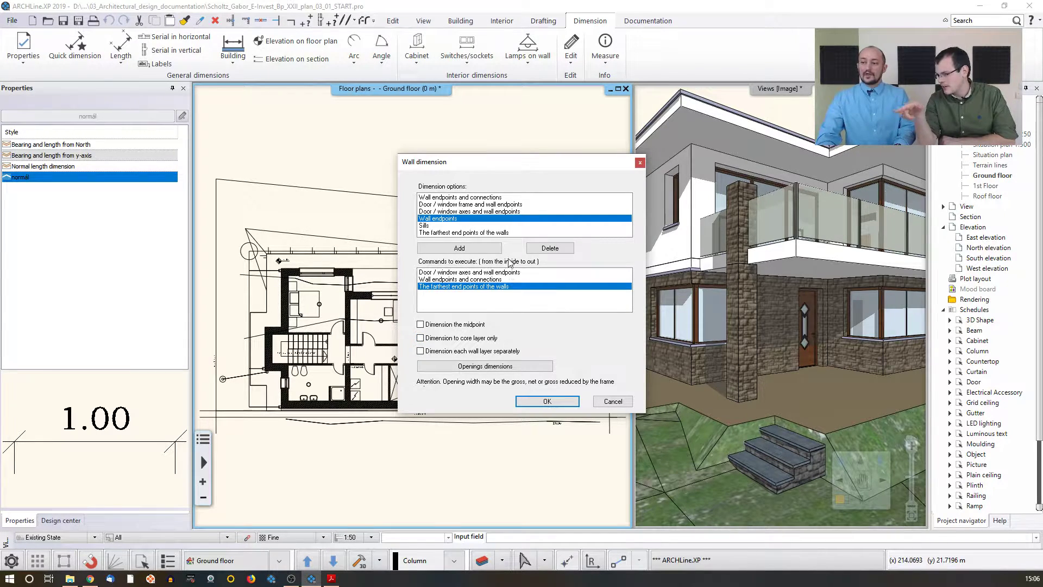
click(544, 402)
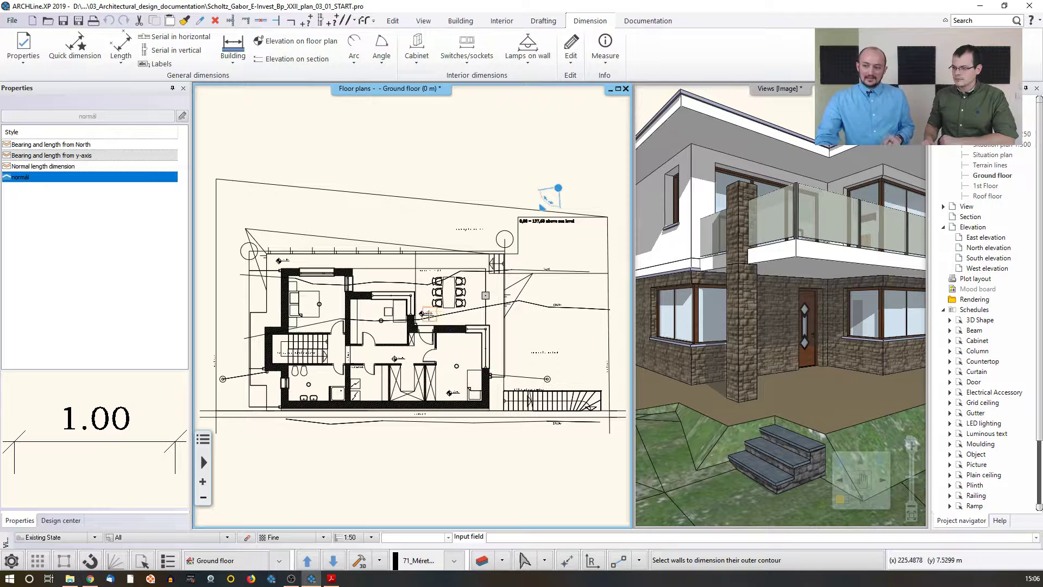
Step: Select all ground floor walls with a selection window and place their dimension strings around the building outline
middle_drag(343, 284, 376, 286)
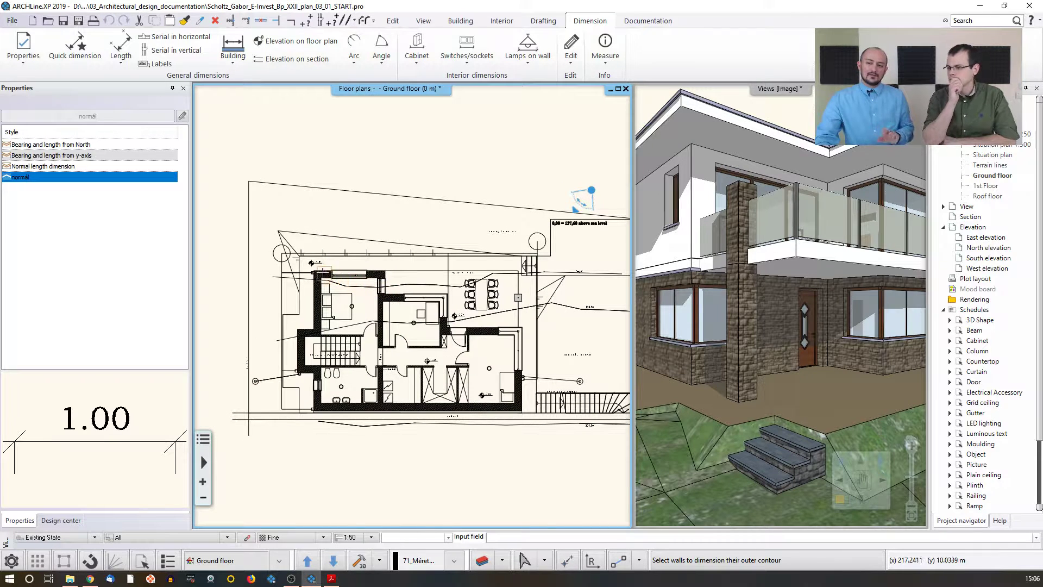
click(265, 221)
click(543, 451)
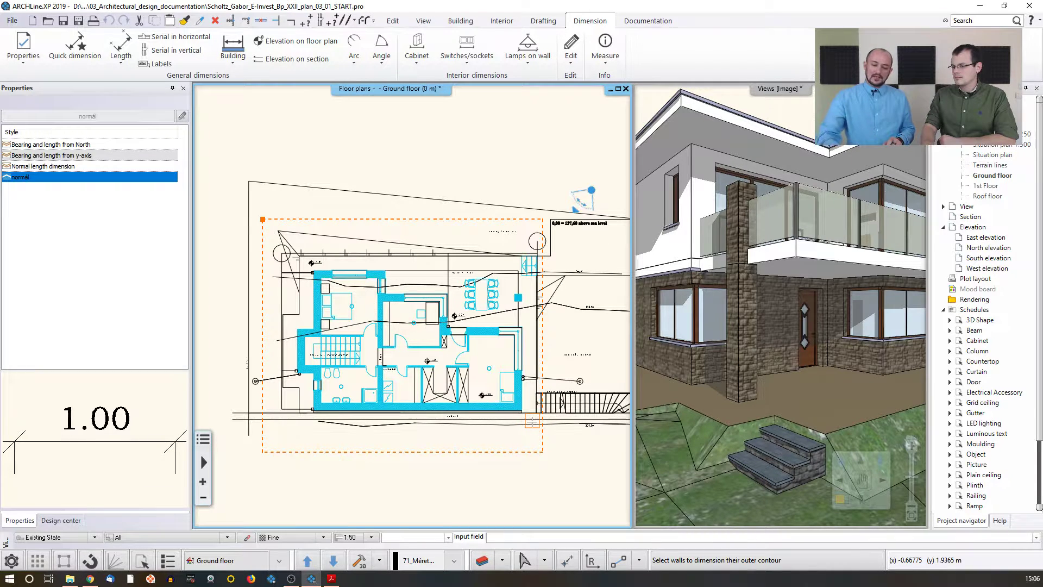
right_click(531, 421)
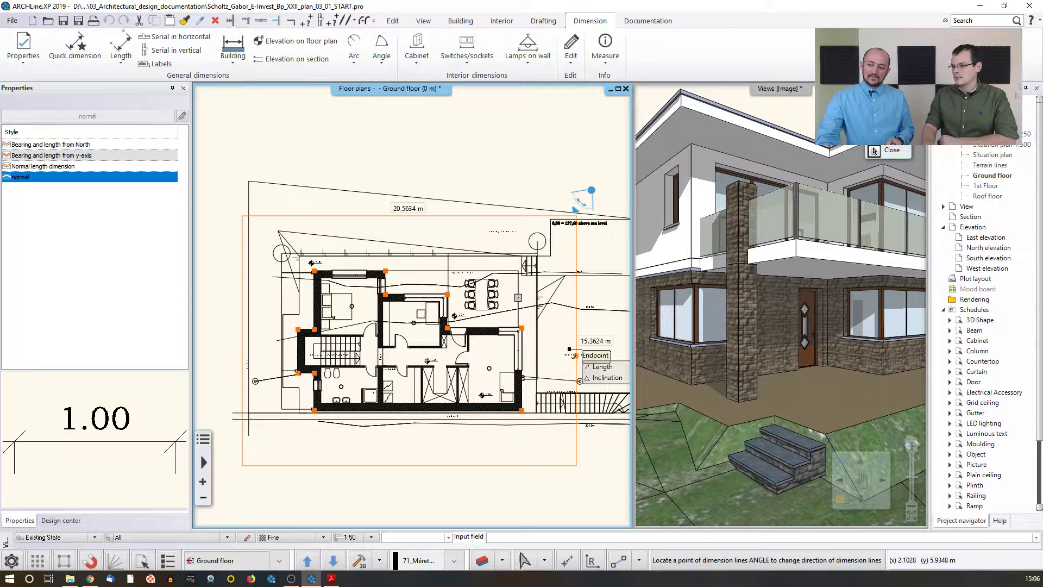
click(574, 356)
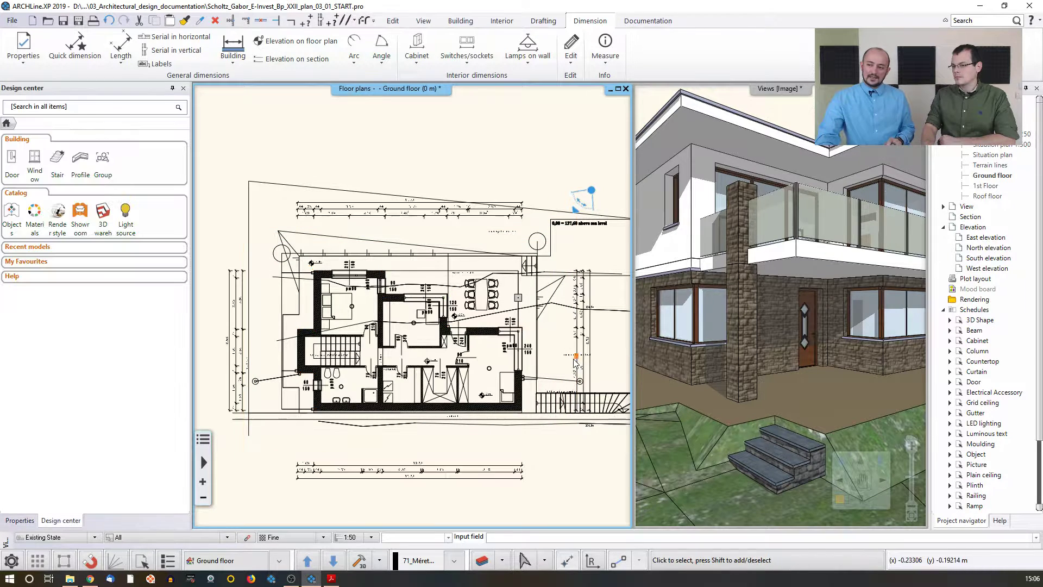
Step: Pan and zoom across the plan to examine the newly created dimension strings
middle_drag(332, 347, 373, 323)
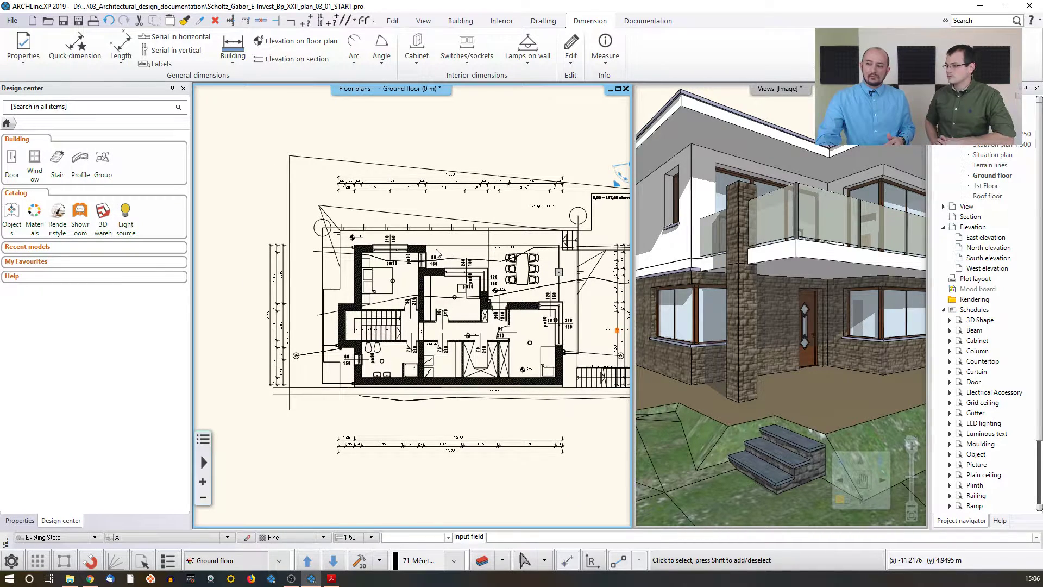
middle_drag(397, 268, 401, 233)
scroll(400, 233, up, 2)
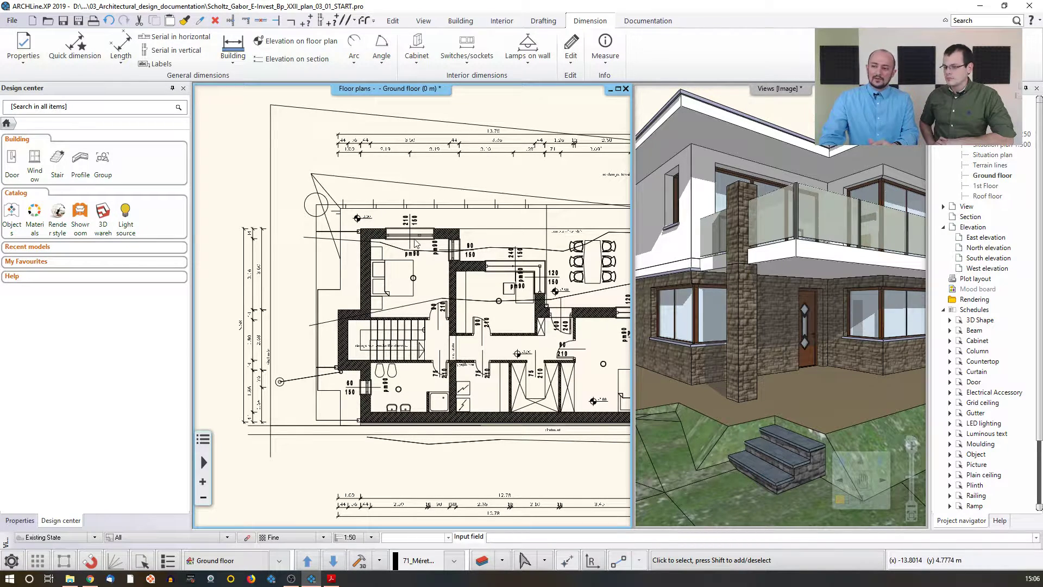
scroll(388, 218, up, 4)
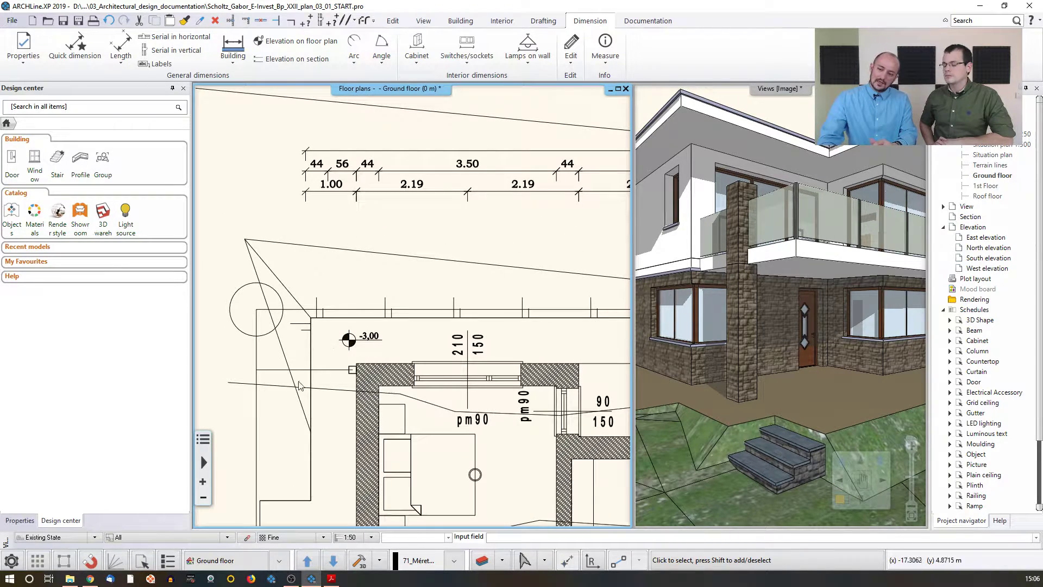
middle_drag(352, 430, 359, 393)
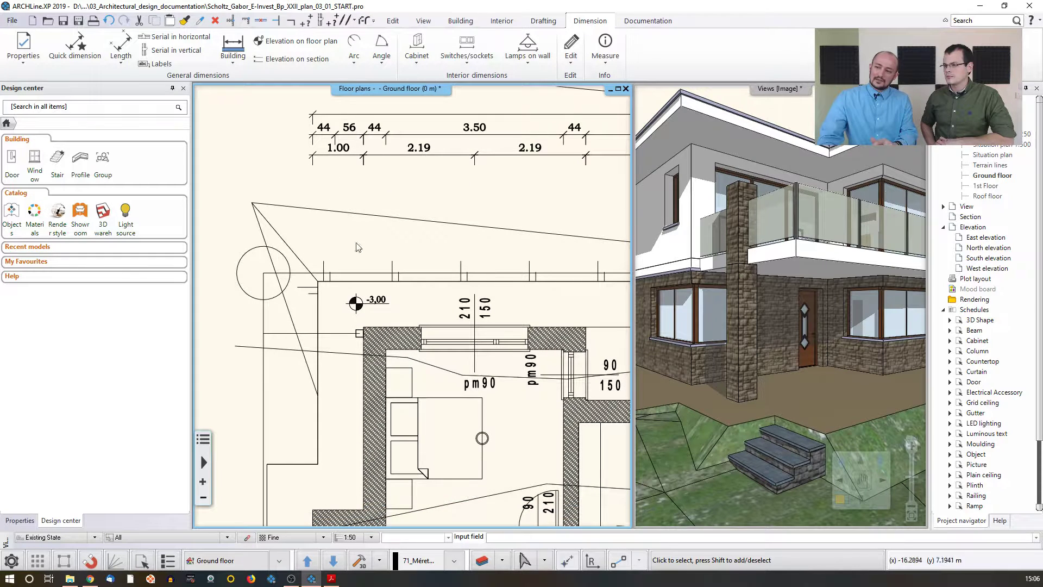
middle_drag(497, 297, 399, 314)
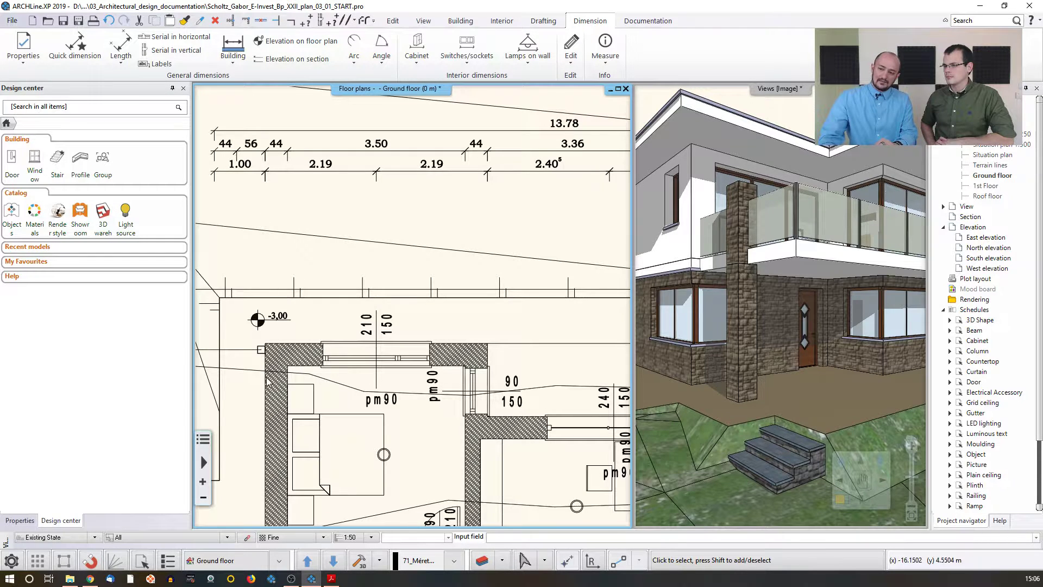
middle_drag(513, 343, 382, 322)
scroll(478, 136, down, 2)
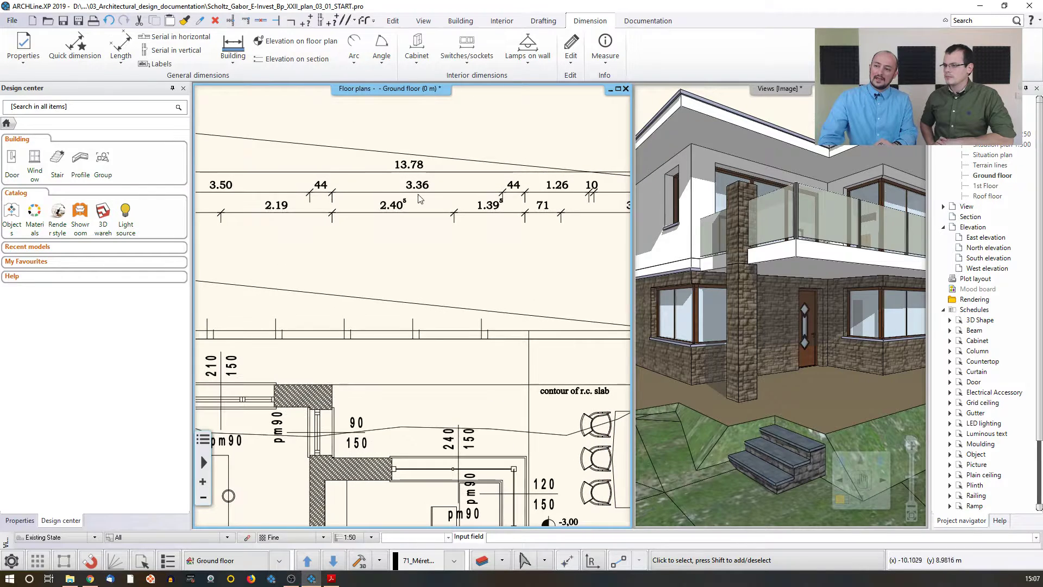
scroll(419, 217, down, 3)
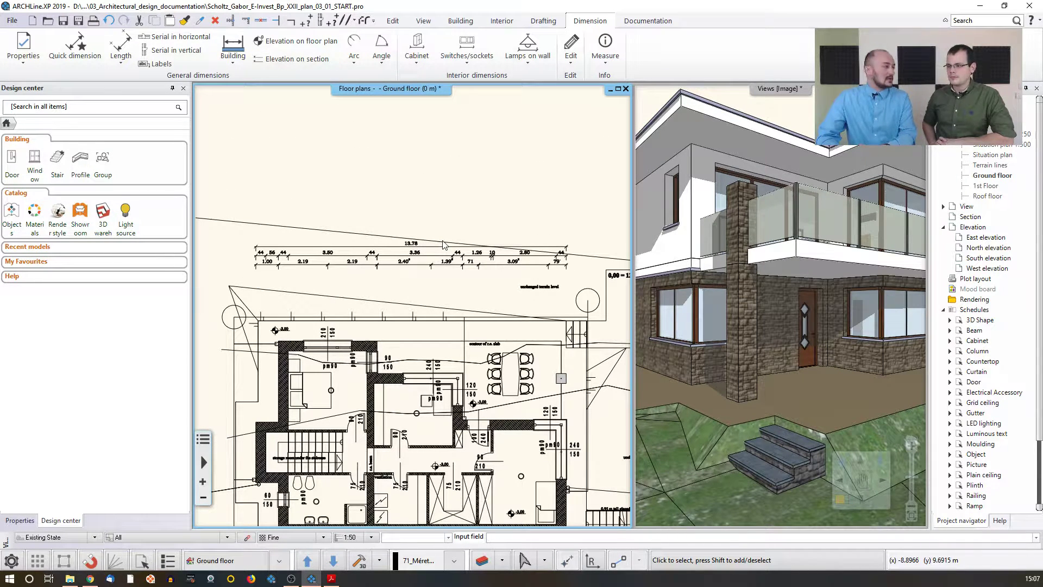
middle_drag(441, 354, 487, 251)
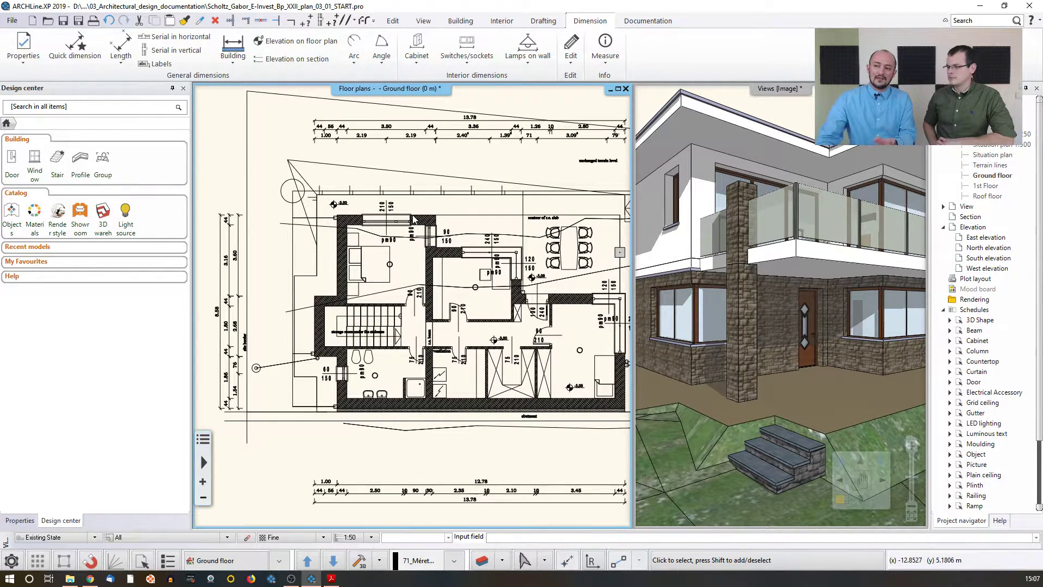
scroll(406, 281, up, 4)
Step: Set the bedroom window's left offset to 0.4 m to test the dimension update, then undo the change
click(406, 281)
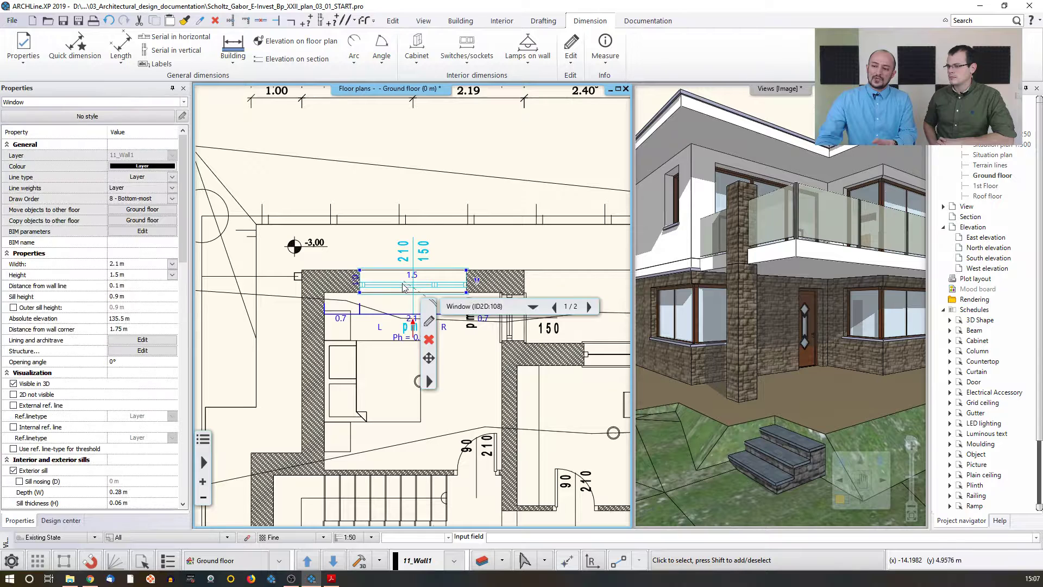
click(346, 320)
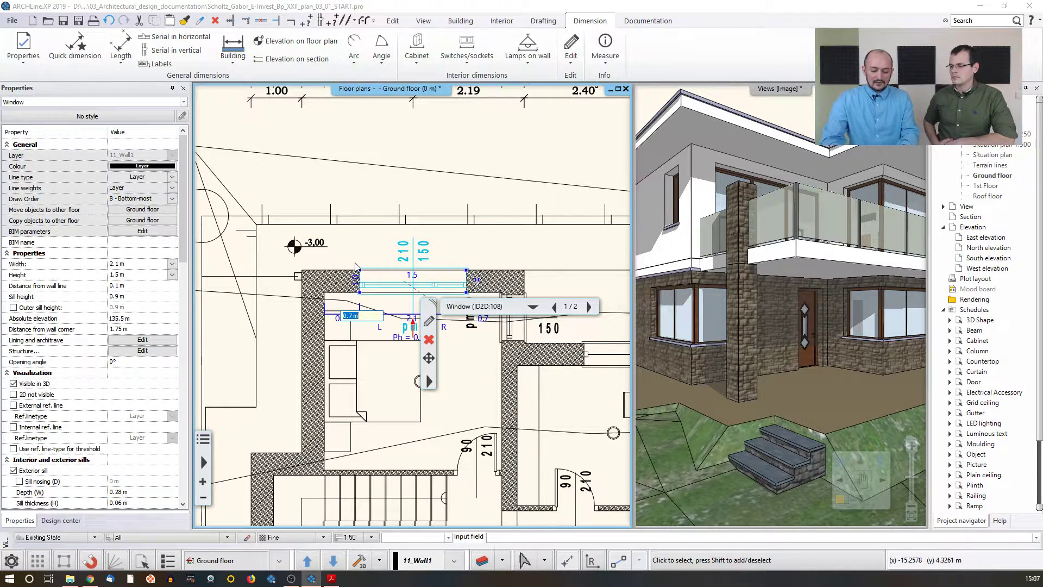
text(0,4)
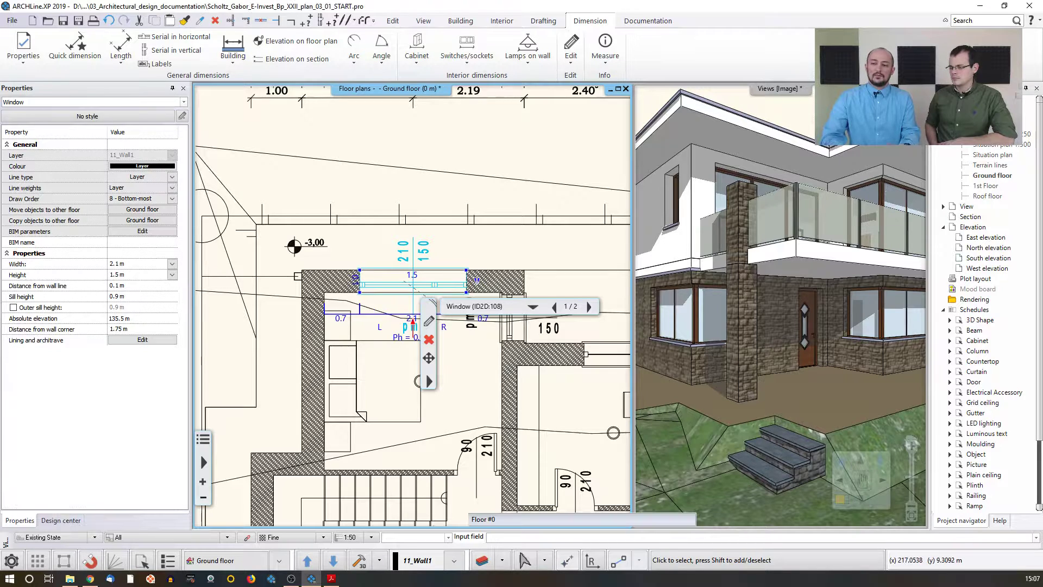
key(Return)
middle_drag(389, 173, 390, 240)
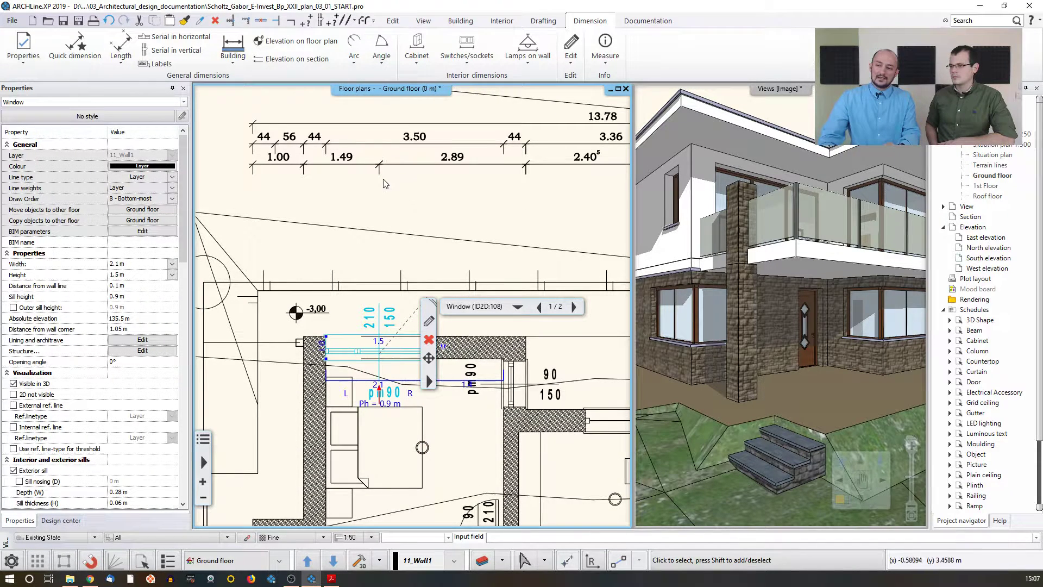
click(418, 210)
click(419, 211)
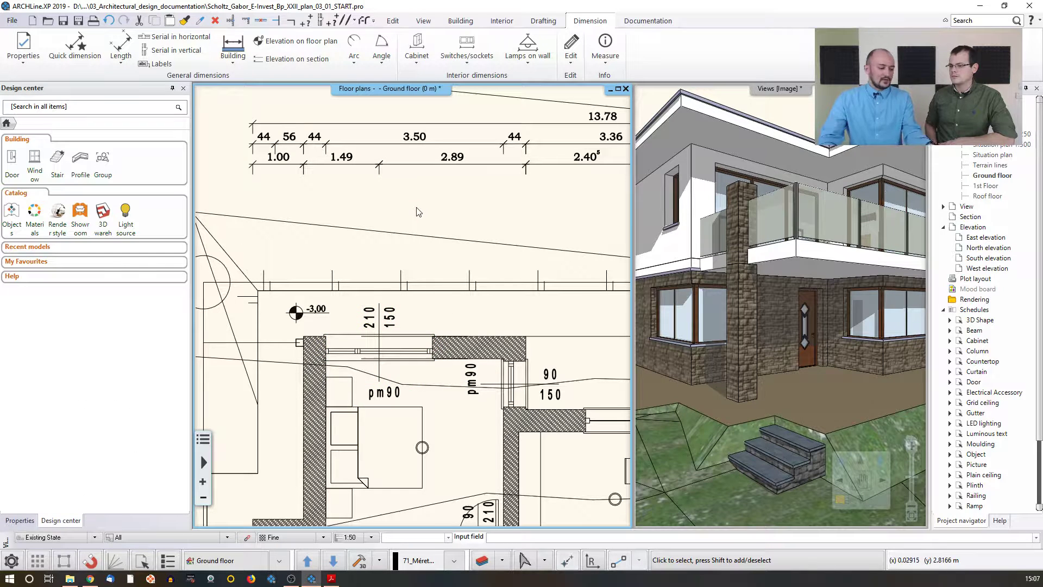
key(ctrl+z)
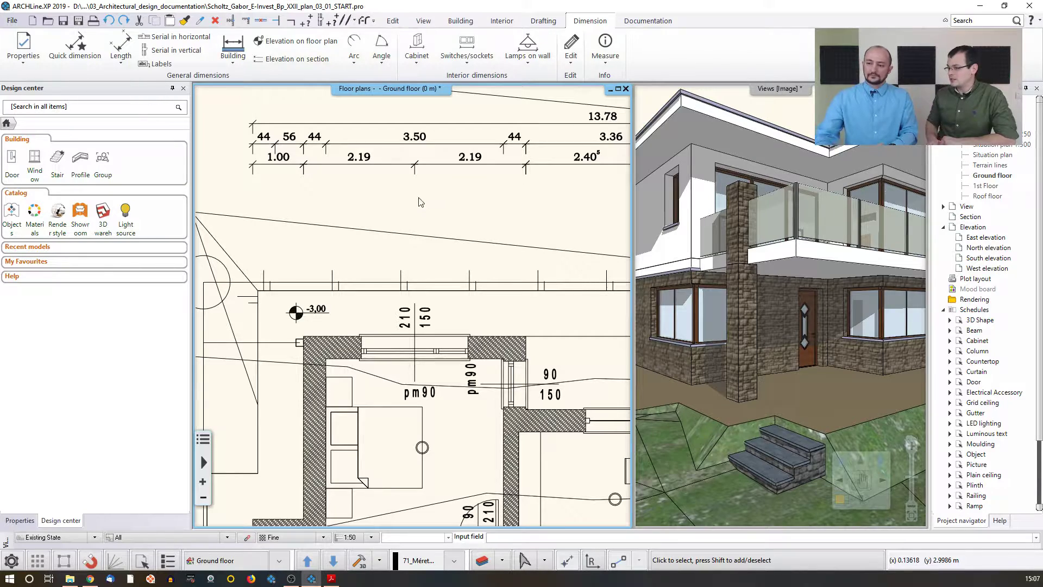
Step: Add an aligned length dimension across the wall opening beside the r.c. beam near the ventilation room
middle_drag(405, 325, 379, 285)
scroll(422, 373, down, 1)
middle_drag(422, 373, 380, 345)
scroll(432, 388, down, 1)
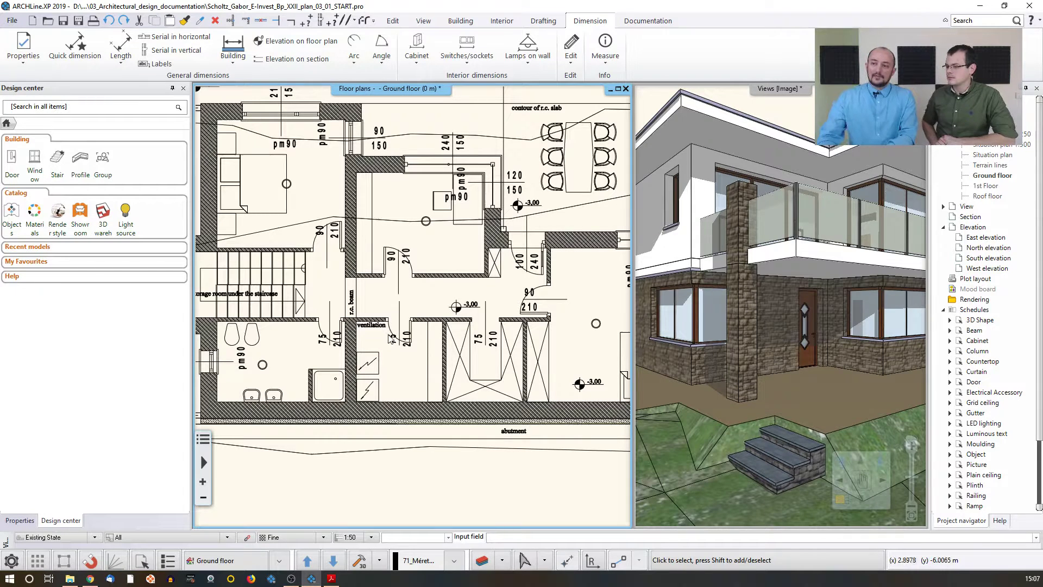
click(119, 64)
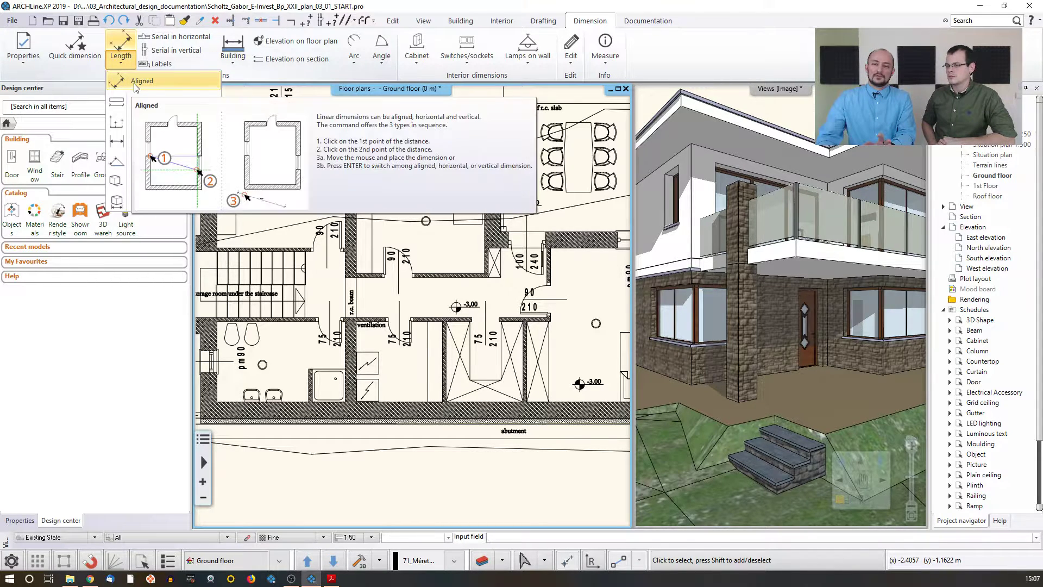
click(137, 81)
scroll(367, 274, up, 2)
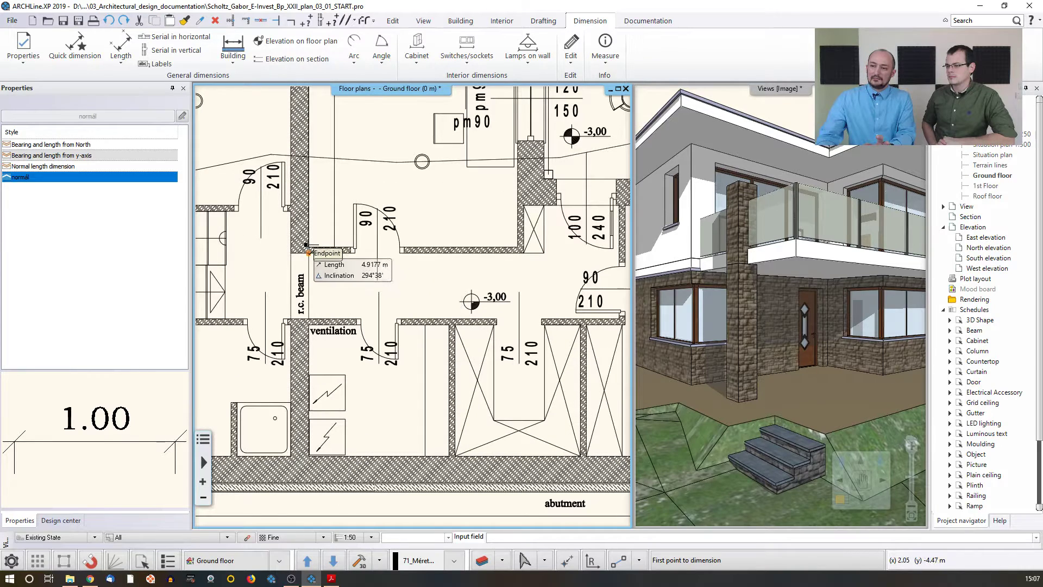
click(309, 253)
click(309, 319)
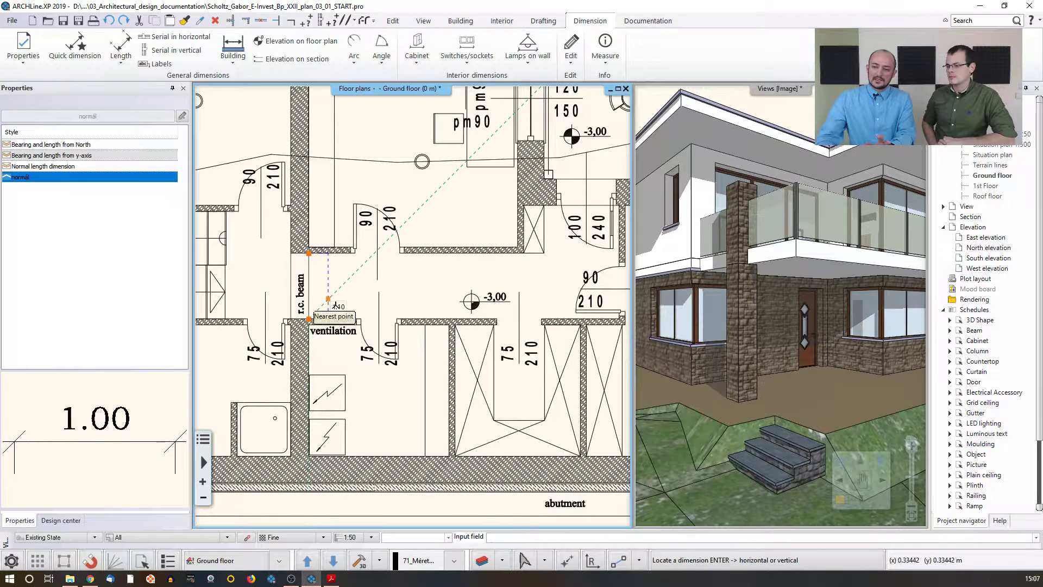
click(329, 298)
key(Escape)
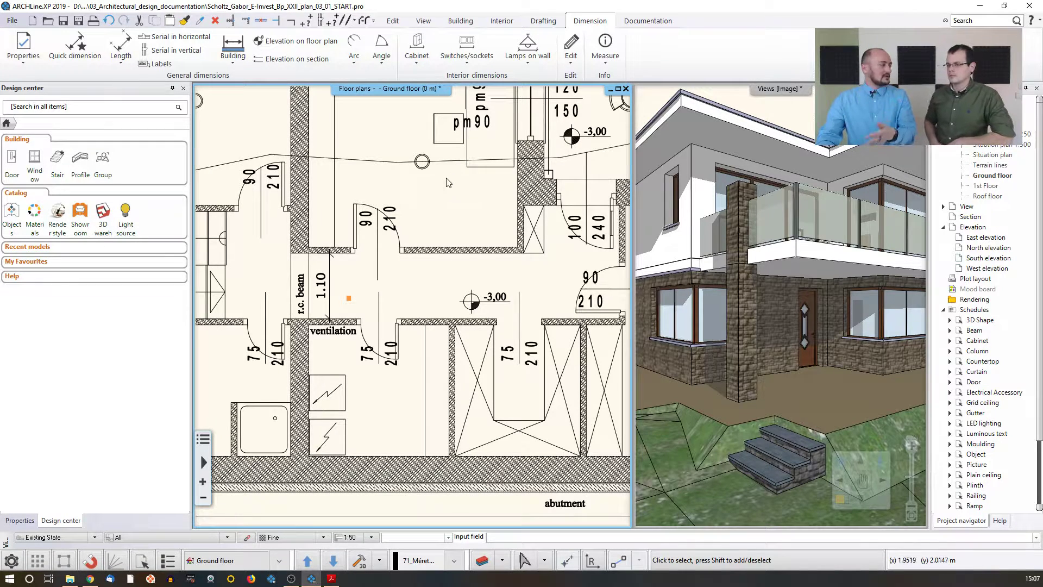
Step: Start a horizontal serial dimension across the wall beside the ventilation room's shower and place its dimension line
click(174, 38)
middle_drag(384, 282, 396, 245)
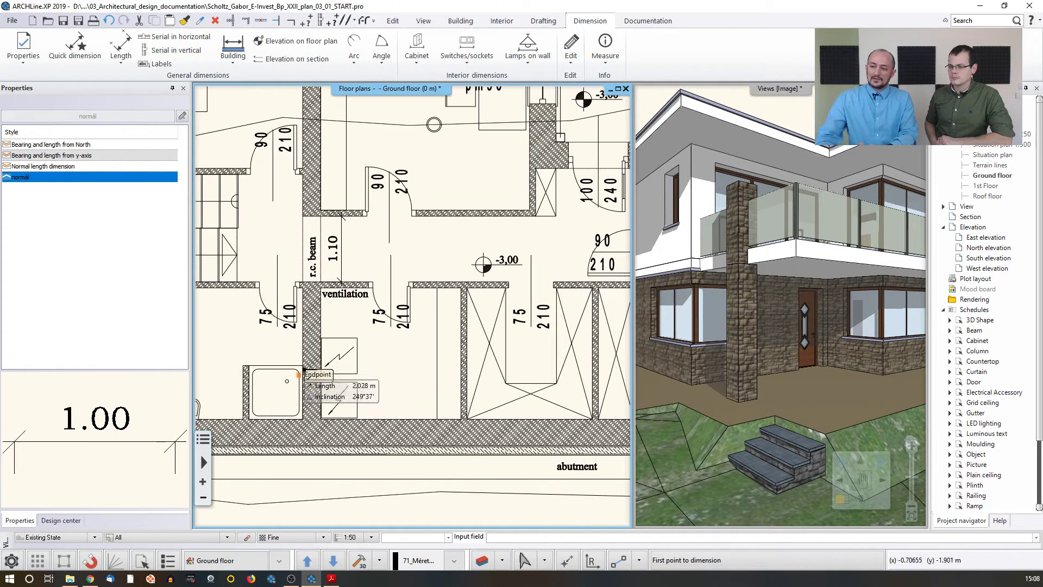
click(302, 418)
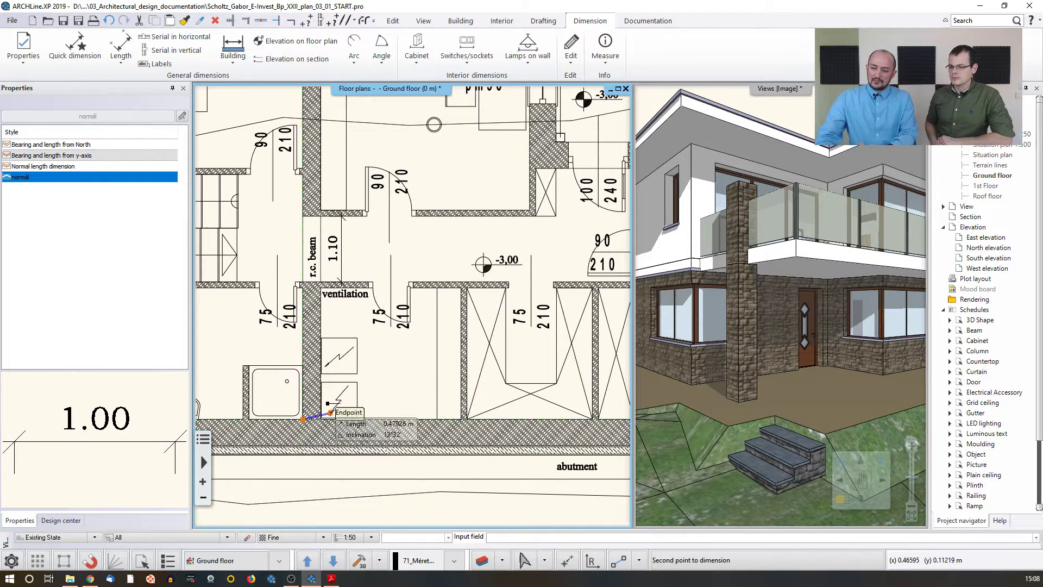
click(320, 419)
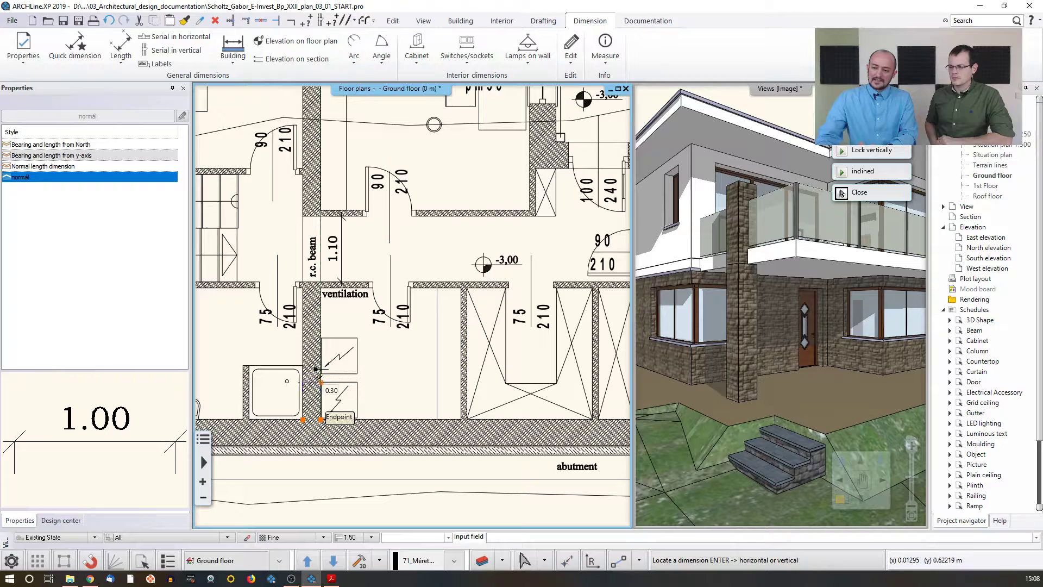
scroll(320, 348, up, 3)
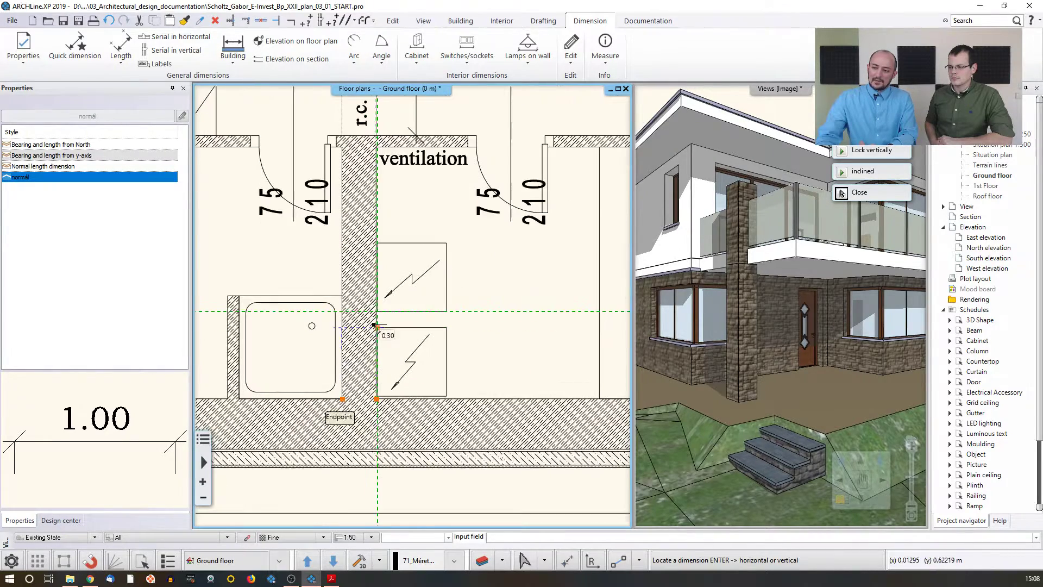
scroll(343, 338, up, 3)
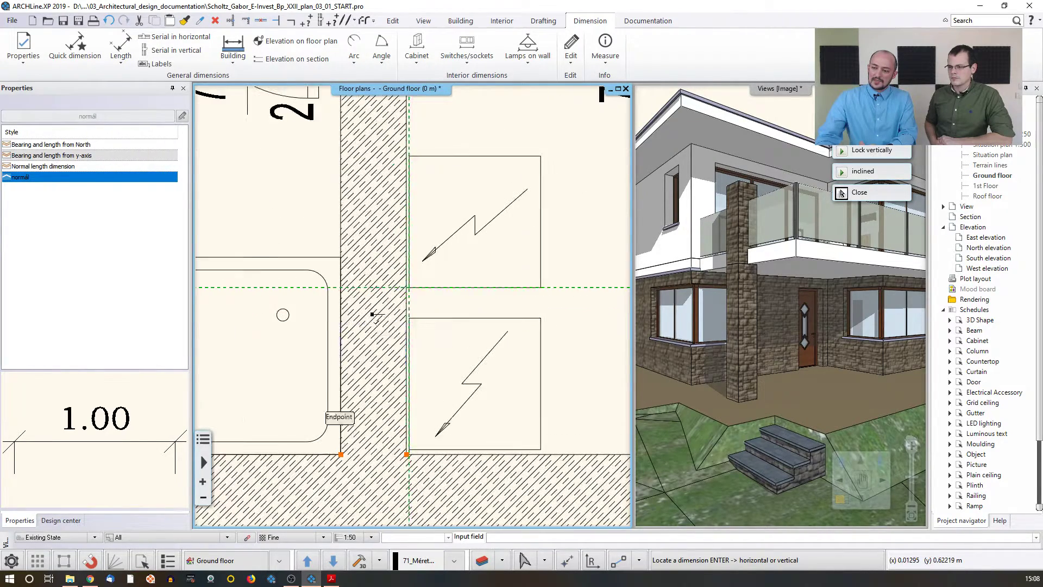
click(376, 319)
Step: Extend the serial dimension across the neighbouring room, wall and door openings along the lower wall, then finish the chain
scroll(458, 312, down, 3)
scroll(326, 342, up, 3)
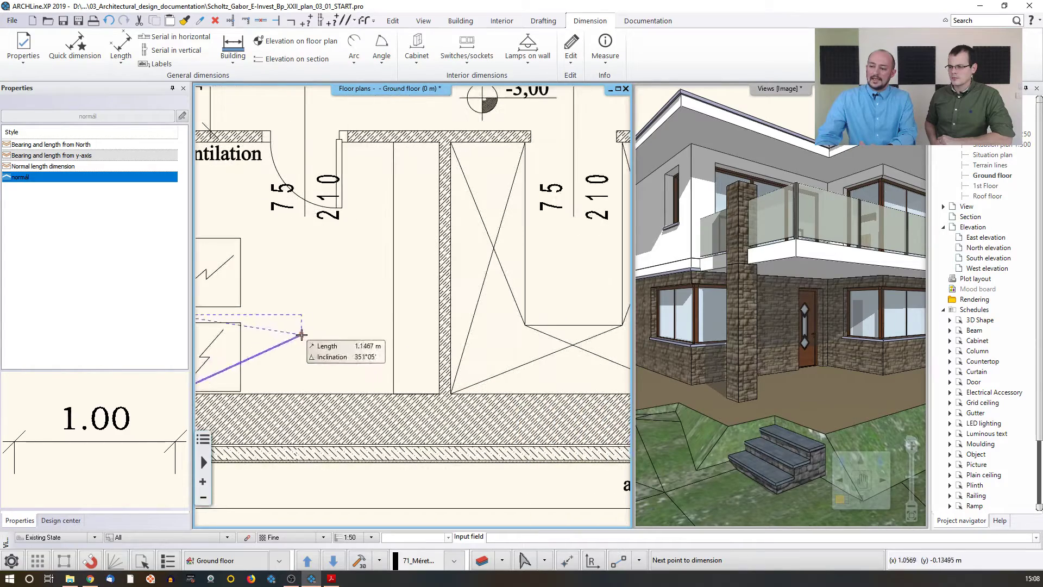
click(393, 392)
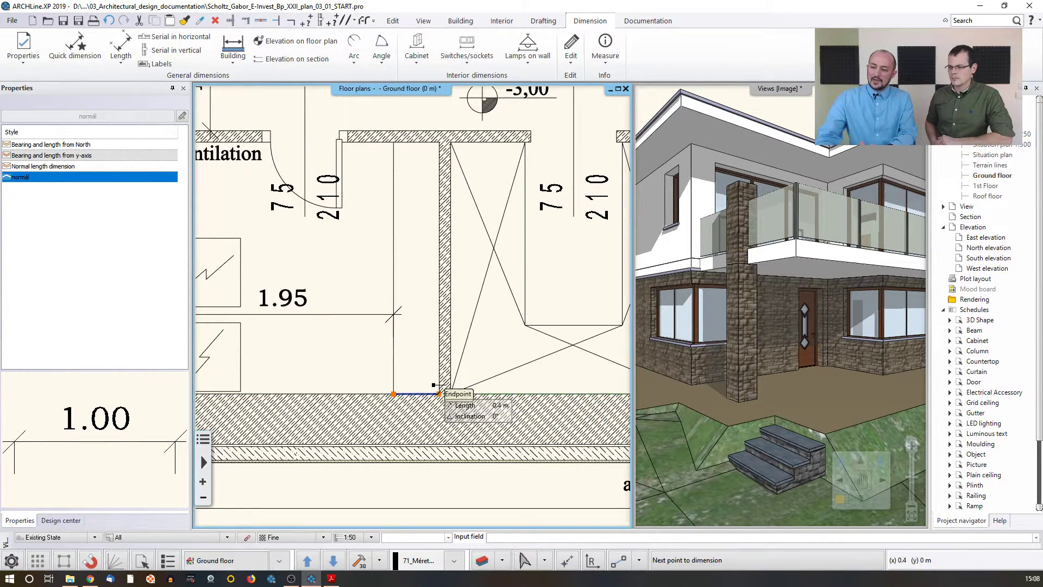
click(439, 392)
click(448, 387)
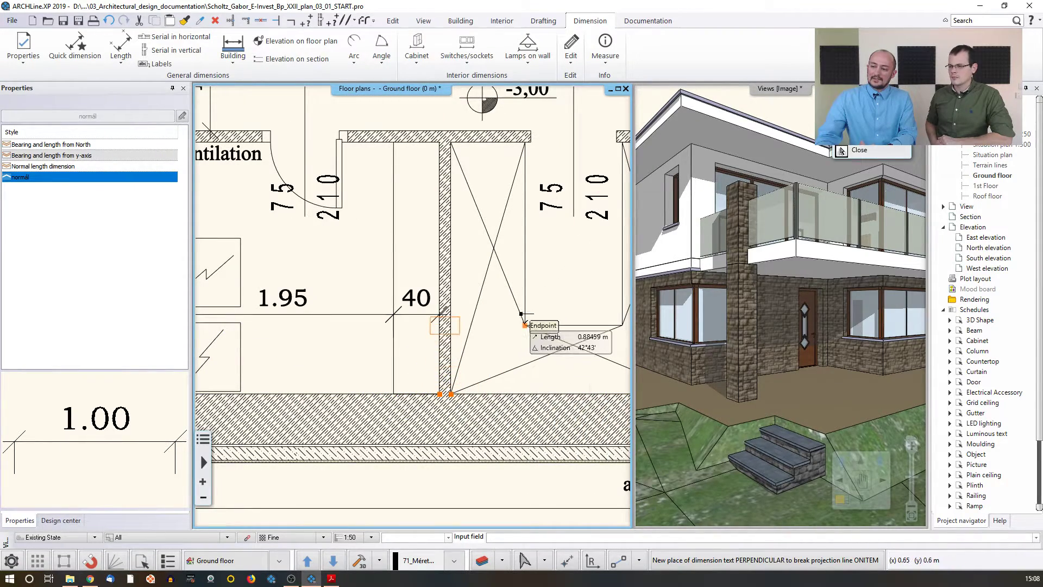
click(462, 268)
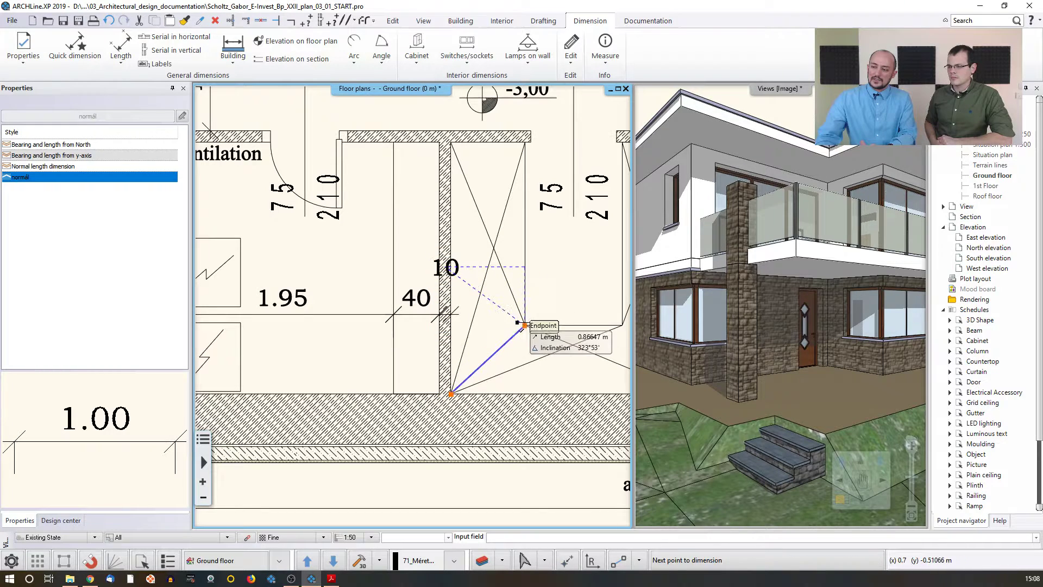
click(525, 326)
middle_drag(517, 342, 323, 321)
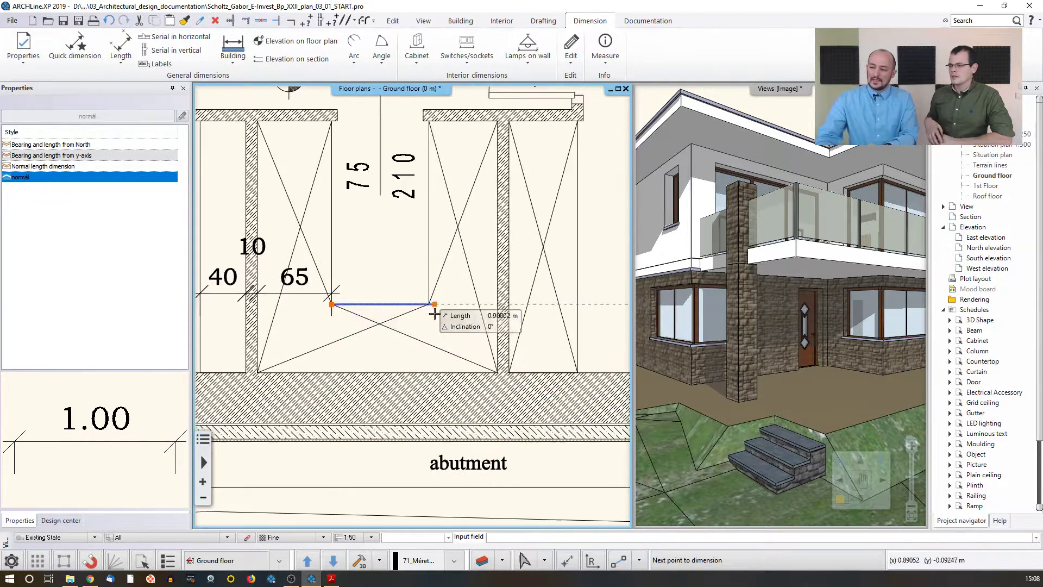
click(430, 305)
click(494, 315)
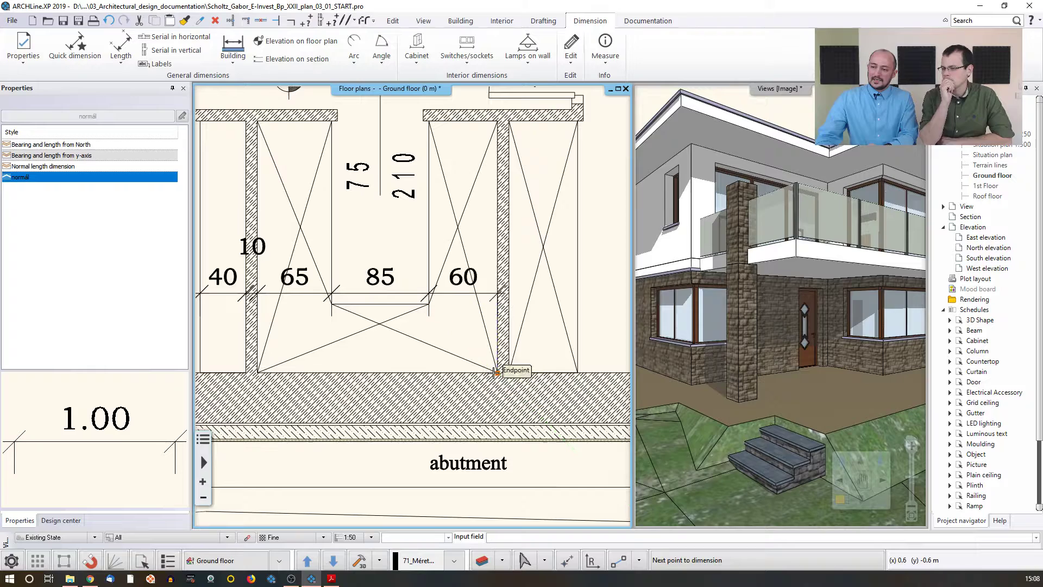
scroll(413, 310, down, 3)
middle_drag(413, 321, 473, 319)
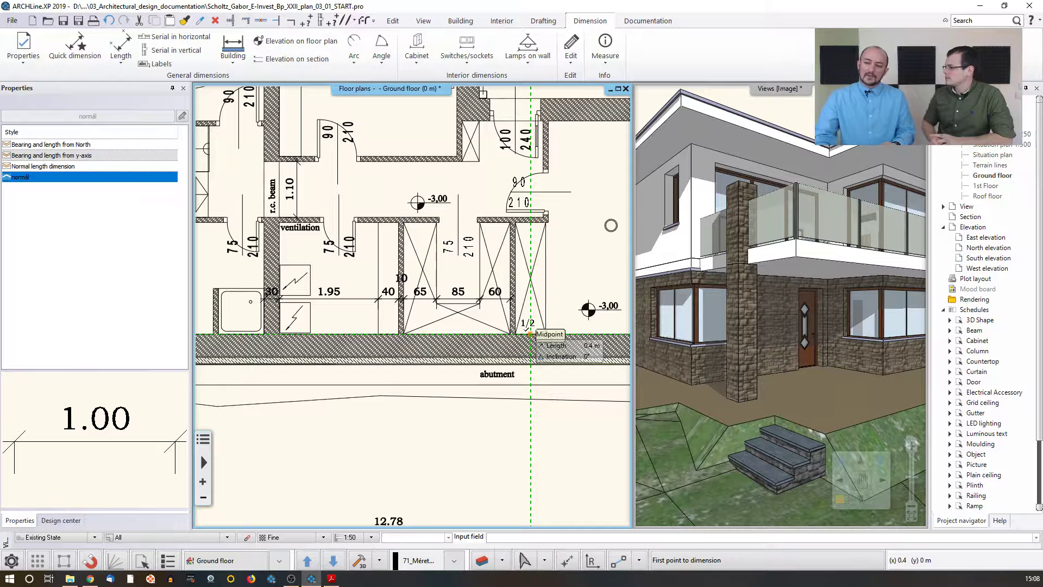
key(Escape)
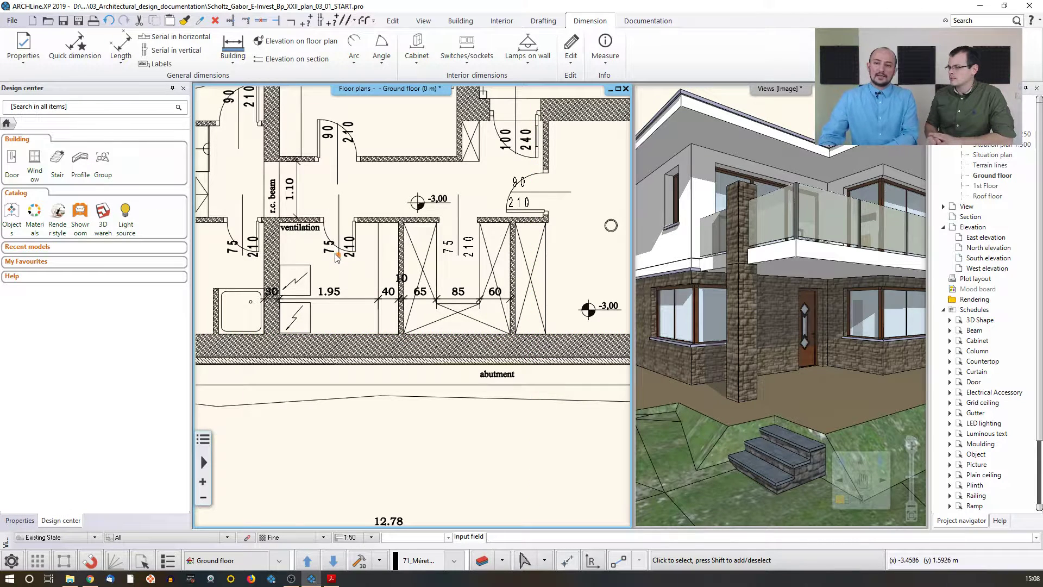
click(120, 45)
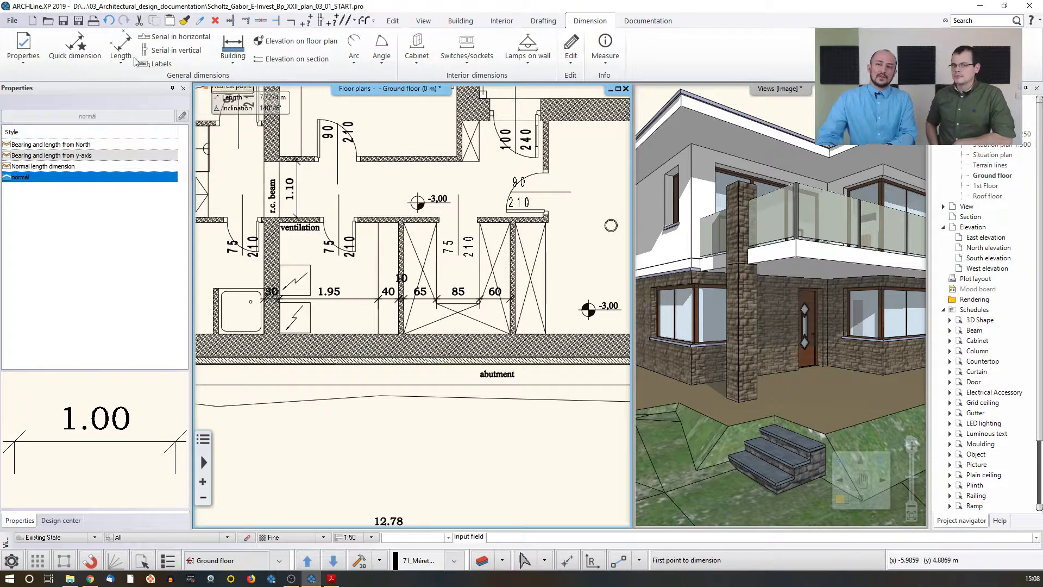
click(168, 66)
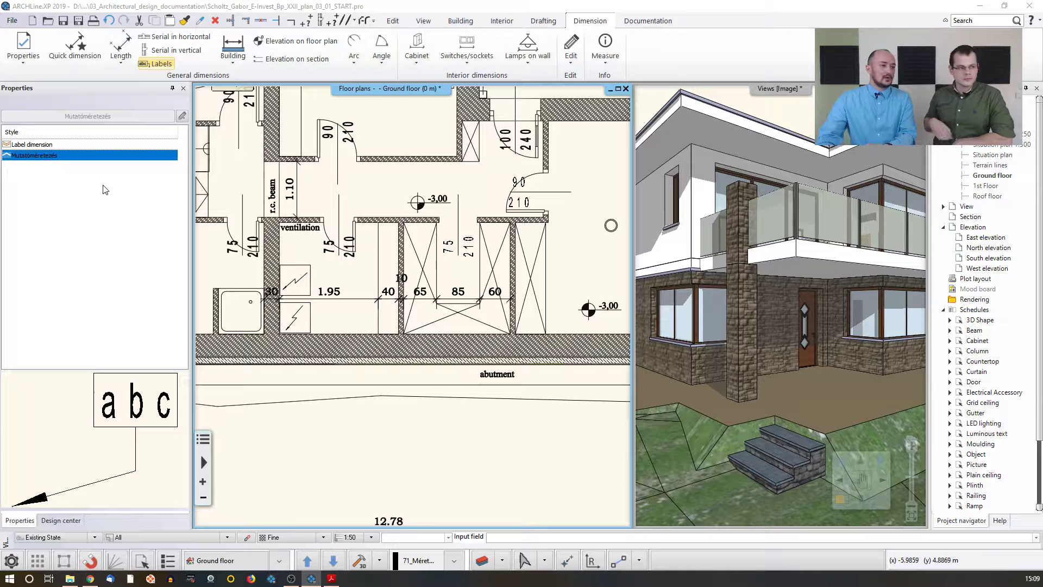
click(611, 225)
drag(264, 255, 478, 228)
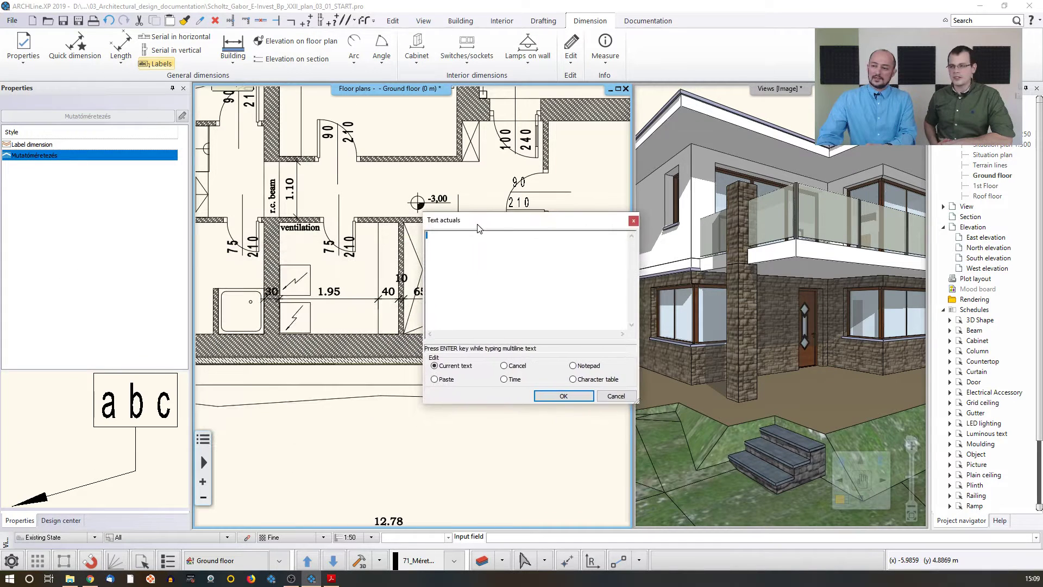
click(634, 220)
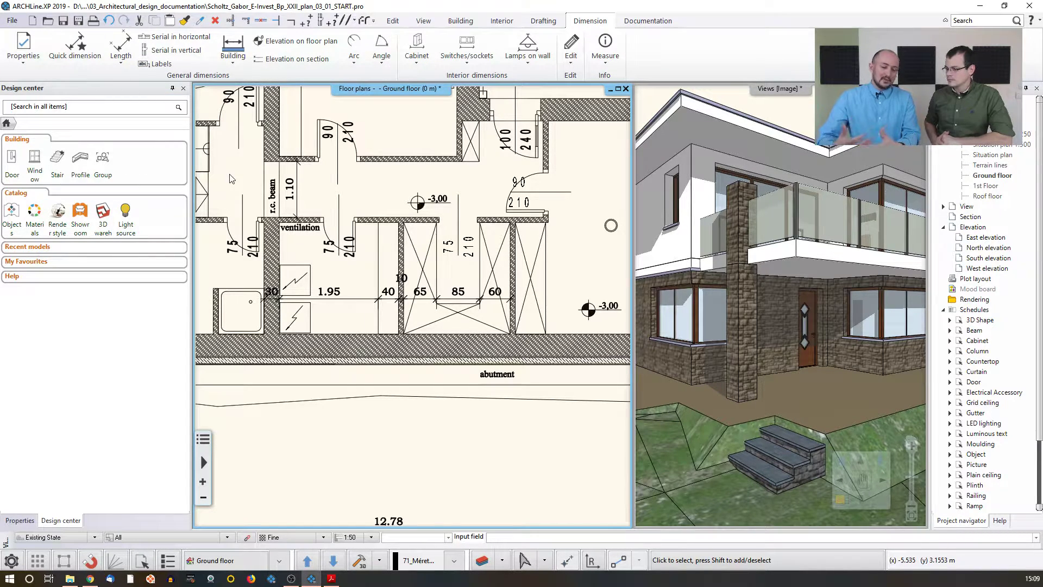
Step: Examine the dimension strings along the building's upper side and the available length dimension styles
middle_drag(376, 235, 465, 373)
scroll(470, 333, down, 2)
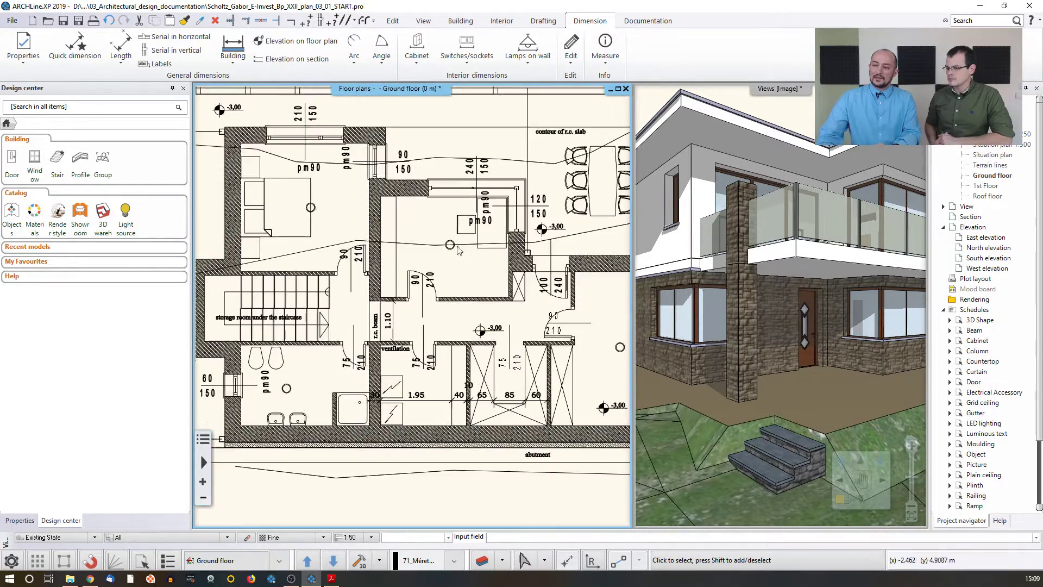
middle_drag(456, 245, 504, 348)
middle_drag(462, 173, 490, 262)
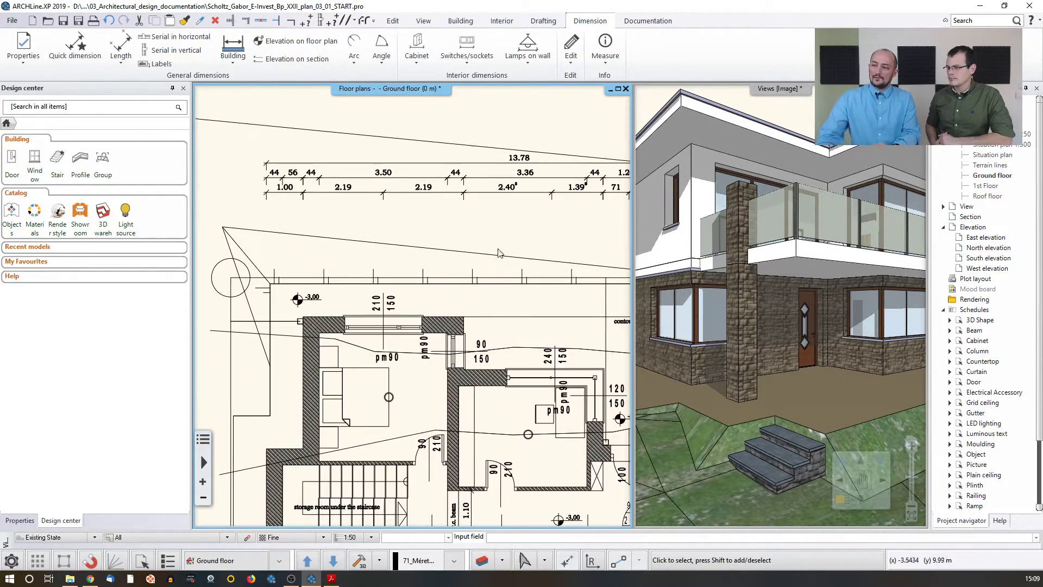
scroll(462, 242, up, 5)
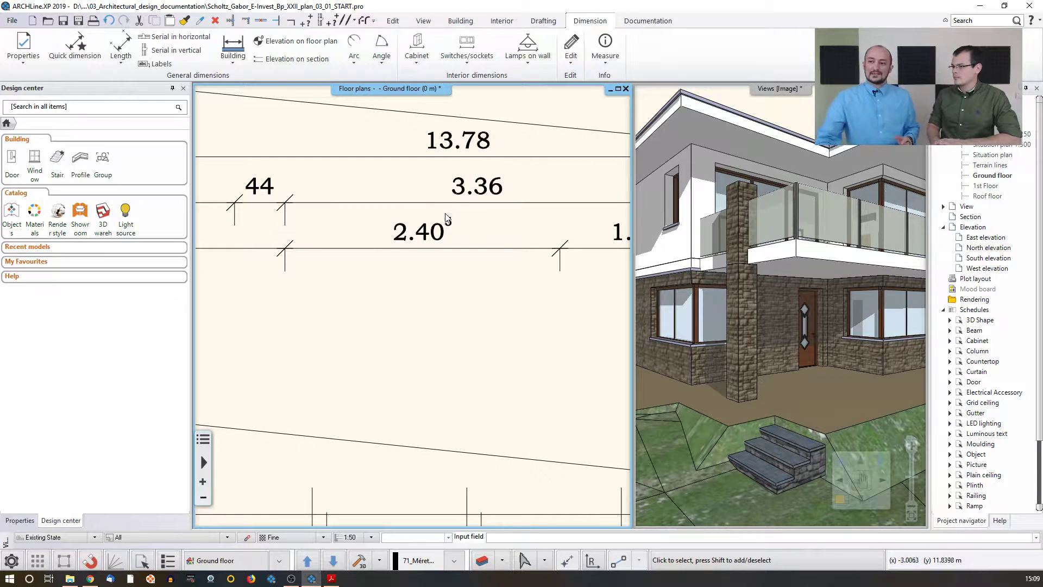
click(412, 236)
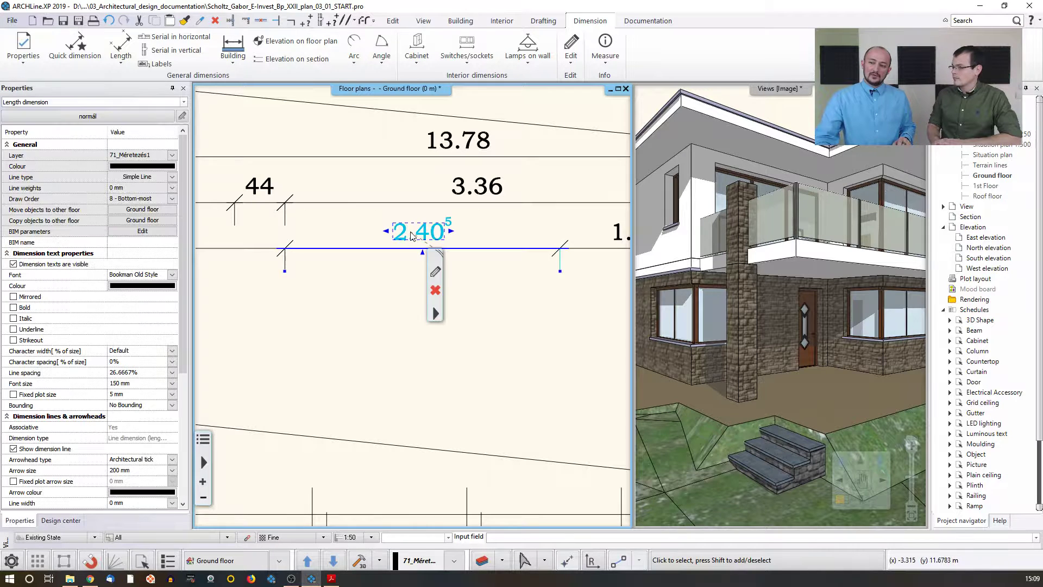
click(360, 280)
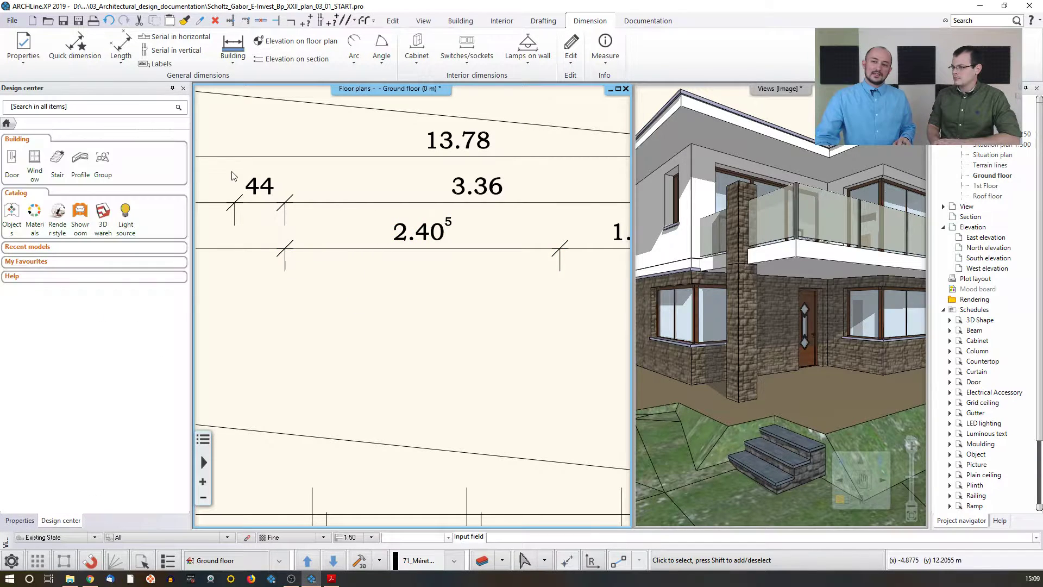
click(25, 38)
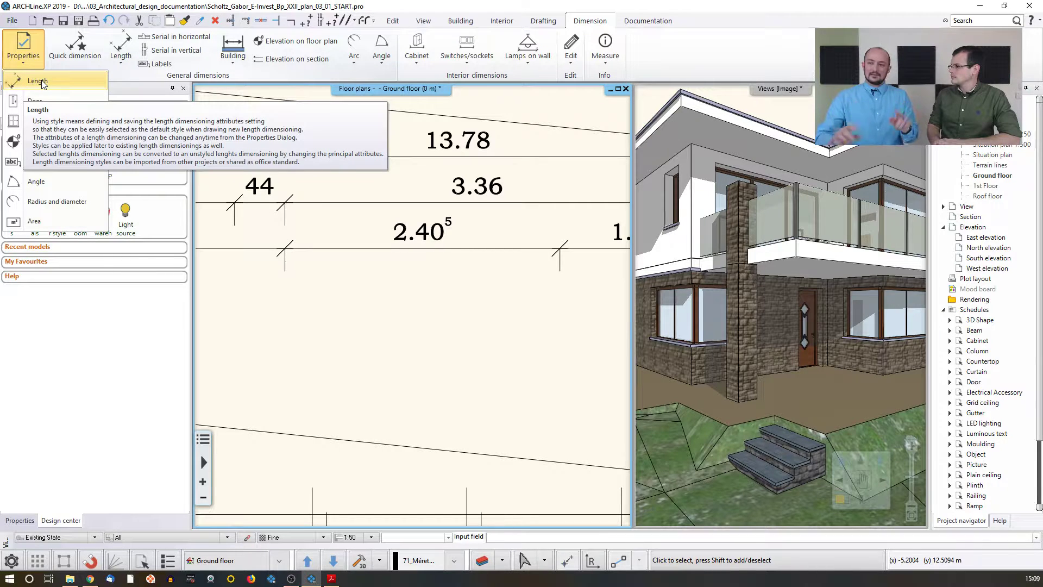
Step: Set the selected 2.40 dimension's number format to SIA 1 cm
click(427, 248)
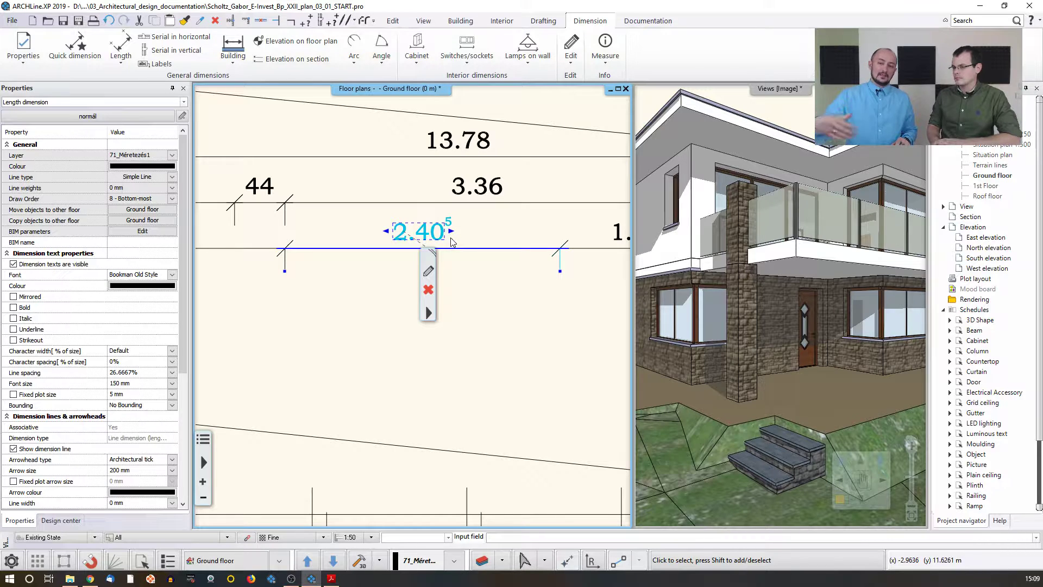
click(429, 272)
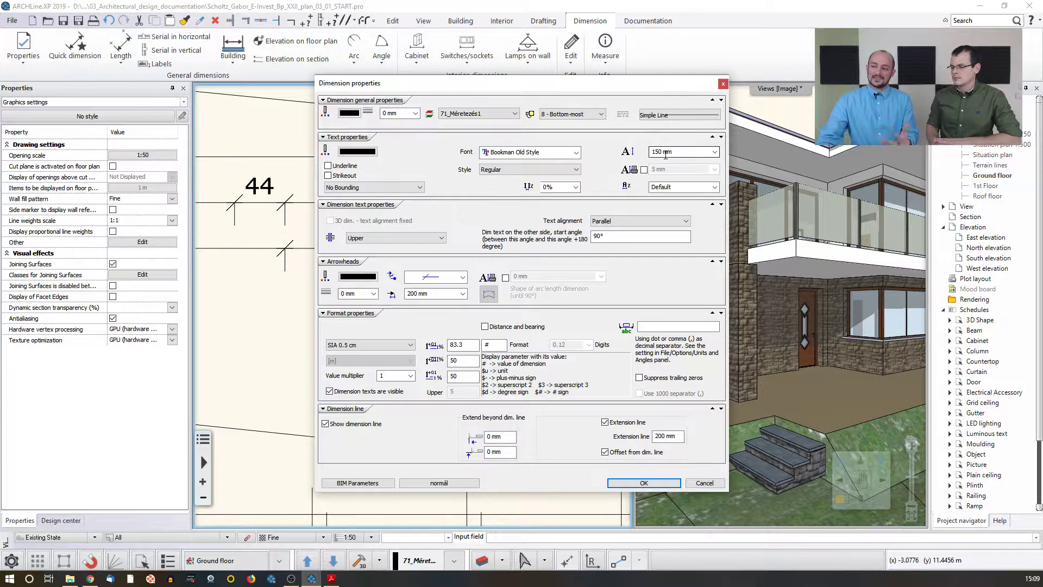
click(459, 279)
click(464, 278)
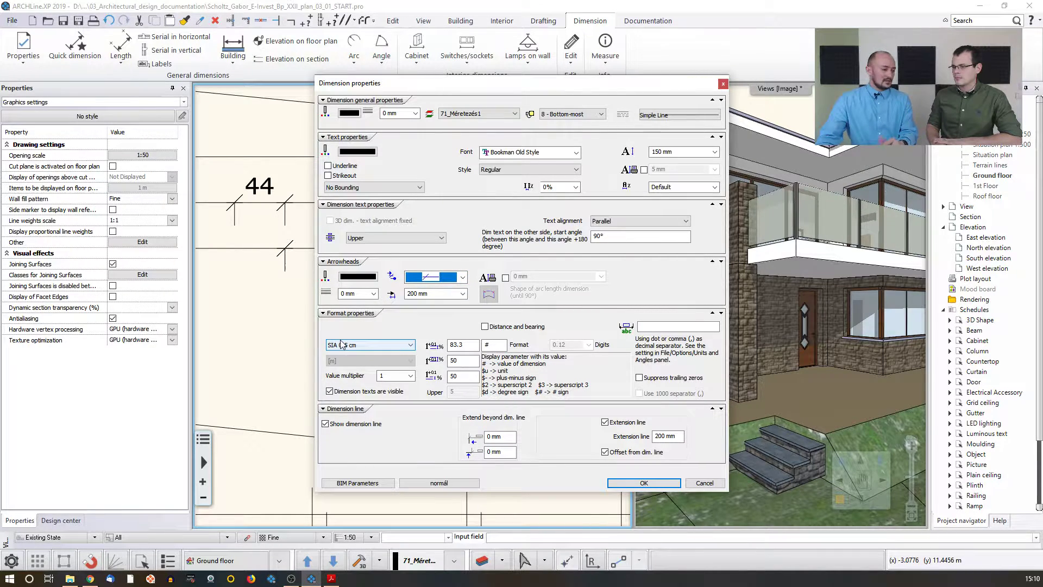
click(376, 346)
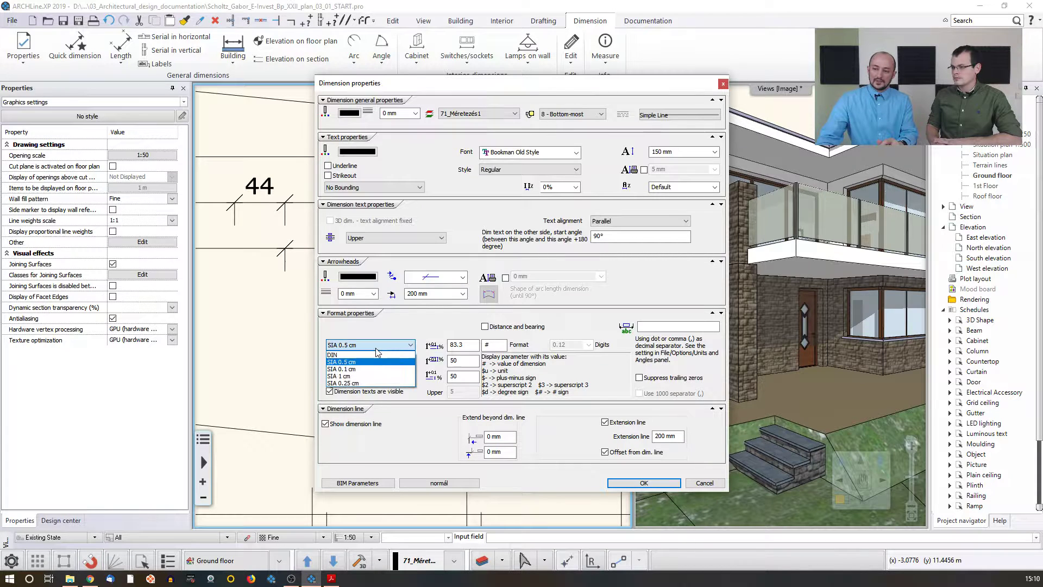
click(342, 376)
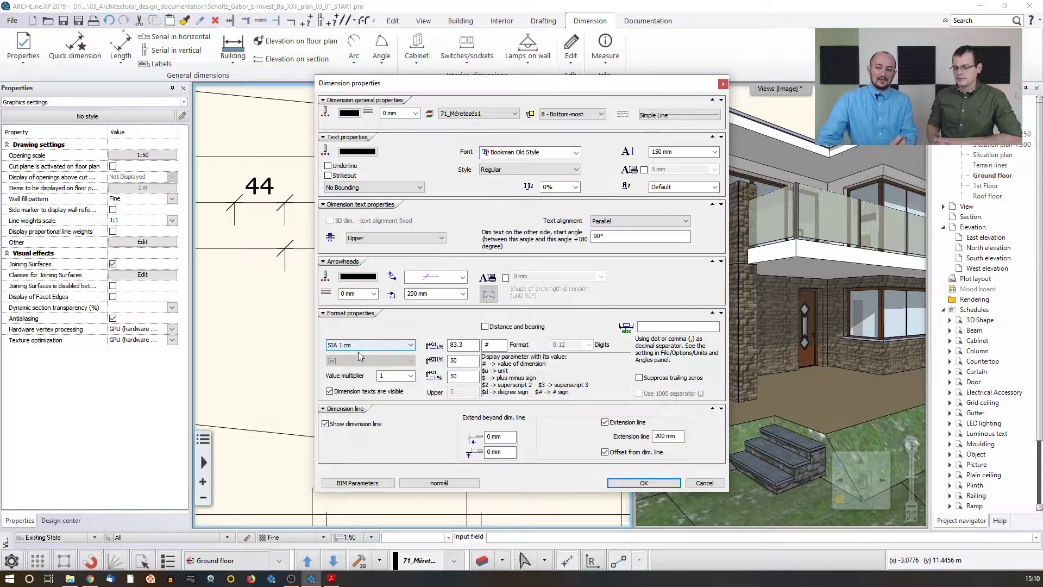
click(643, 483)
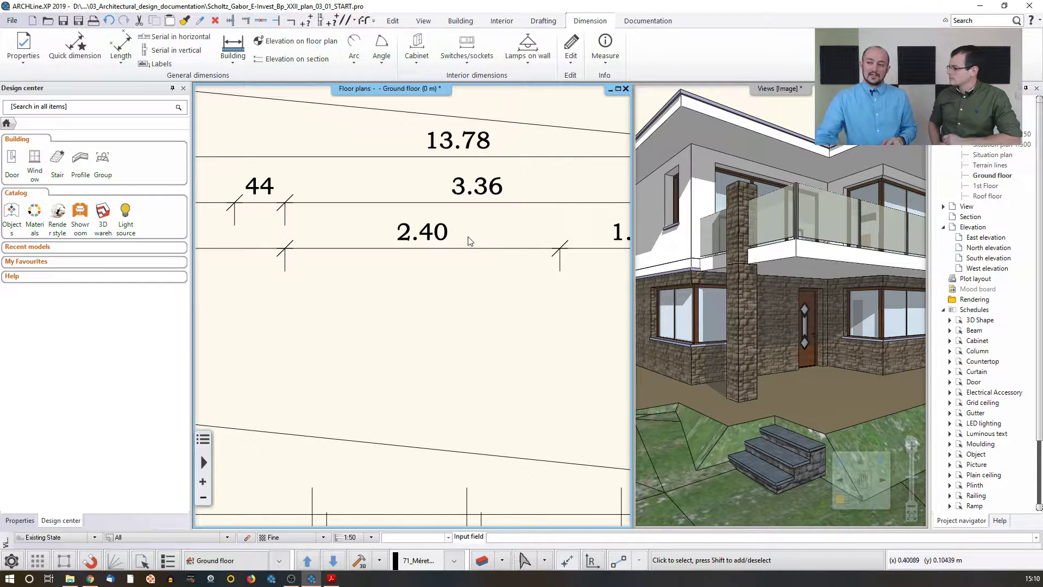
Step: Review the 2.40 dimension's properties and the list of length dimension styles without changing them
click(470, 241)
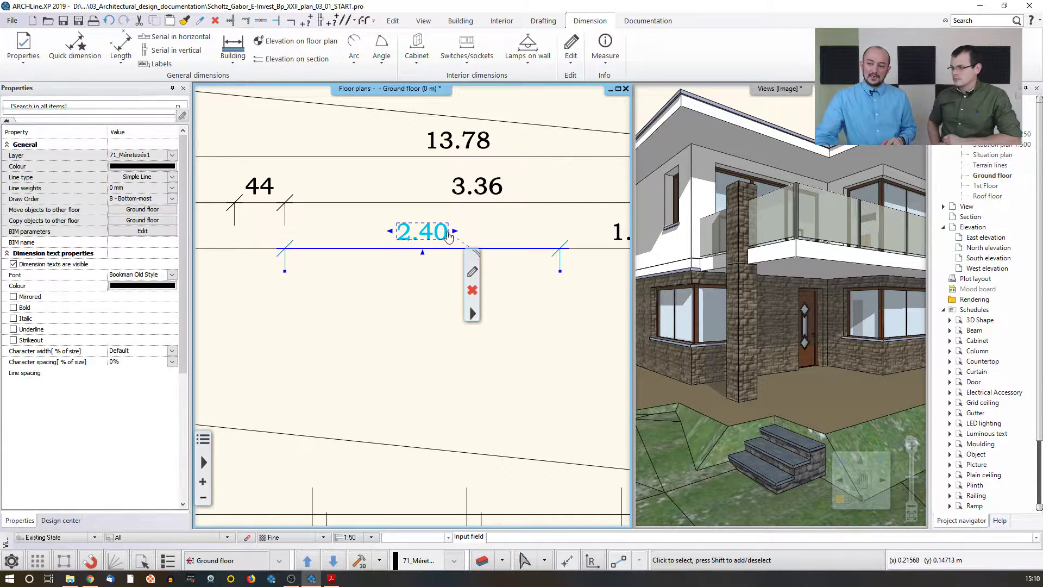
click(471, 272)
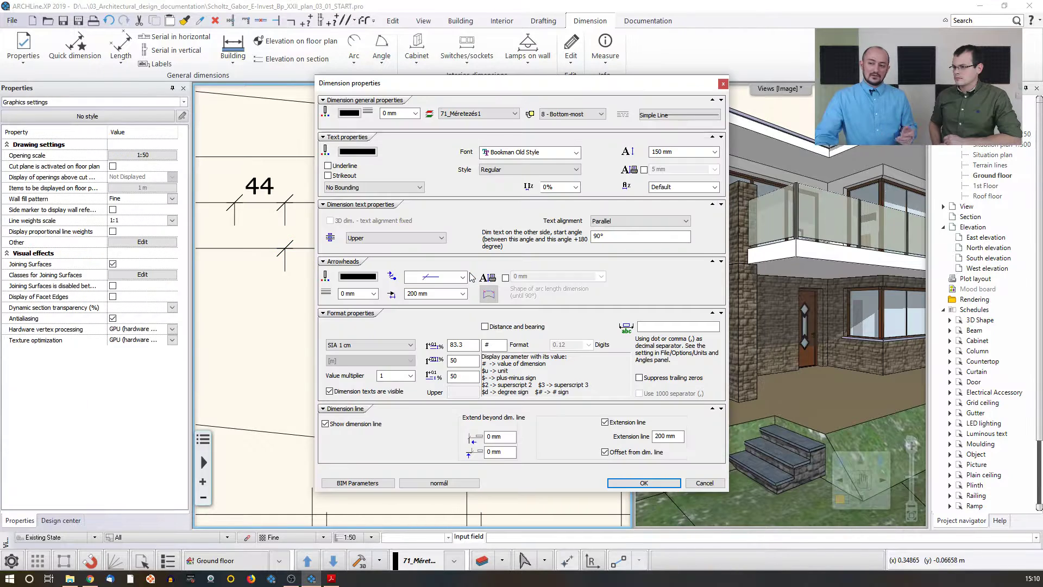
click(425, 483)
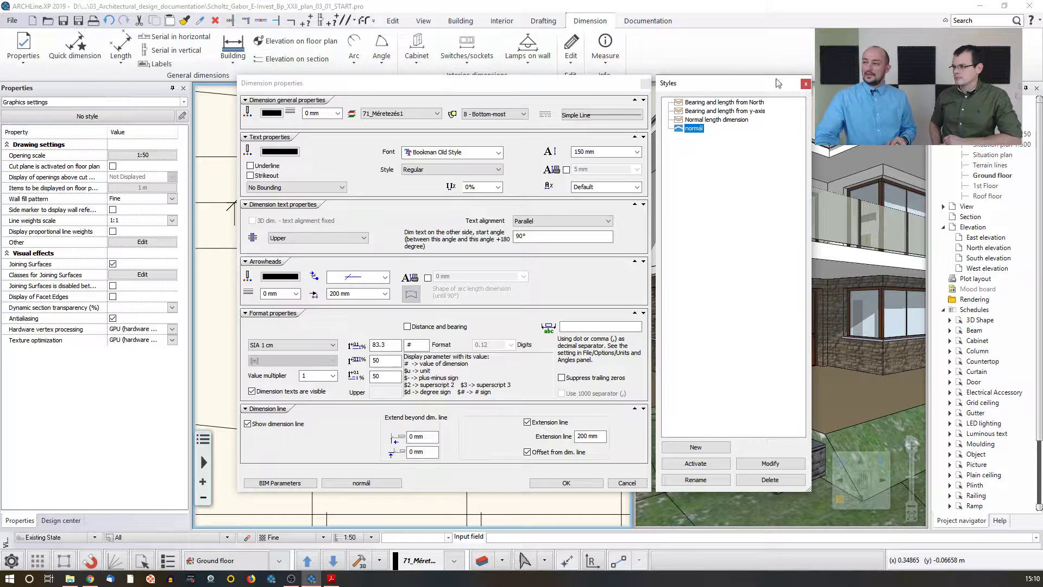
click(806, 83)
click(645, 83)
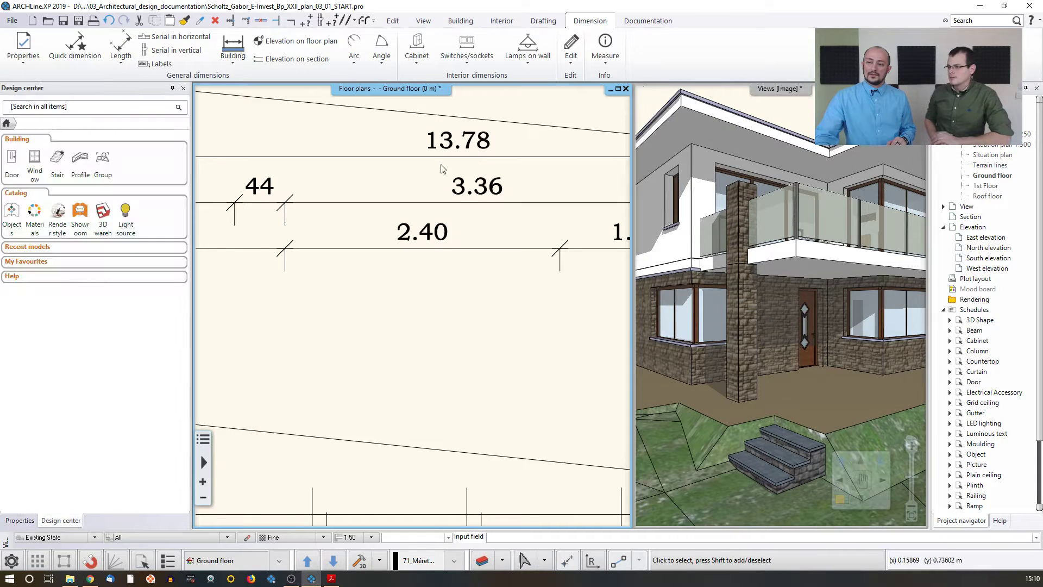
scroll(405, 266, down, 3)
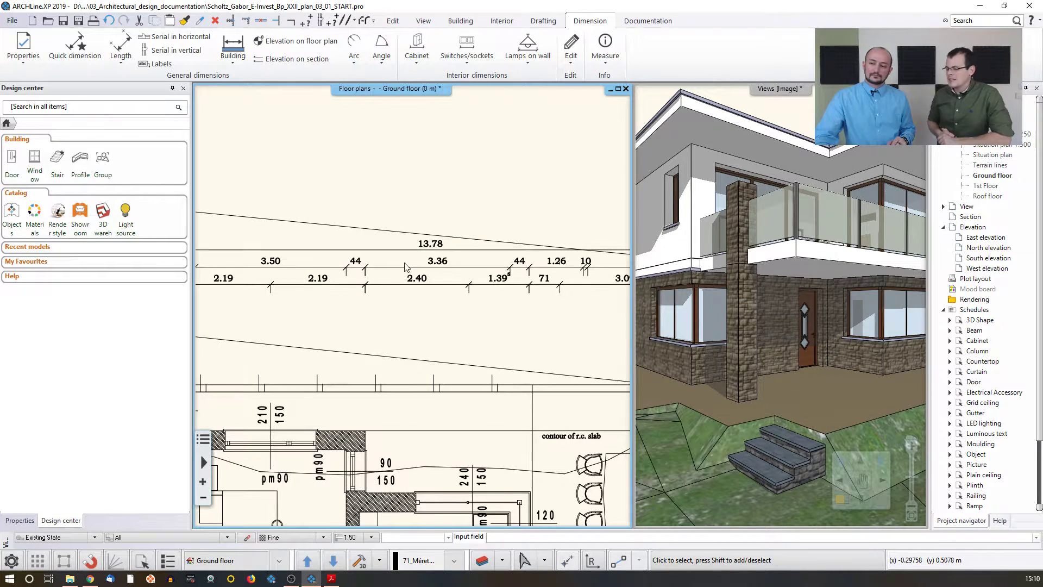
scroll(405, 267, down, 2)
scroll(408, 239, up, 1)
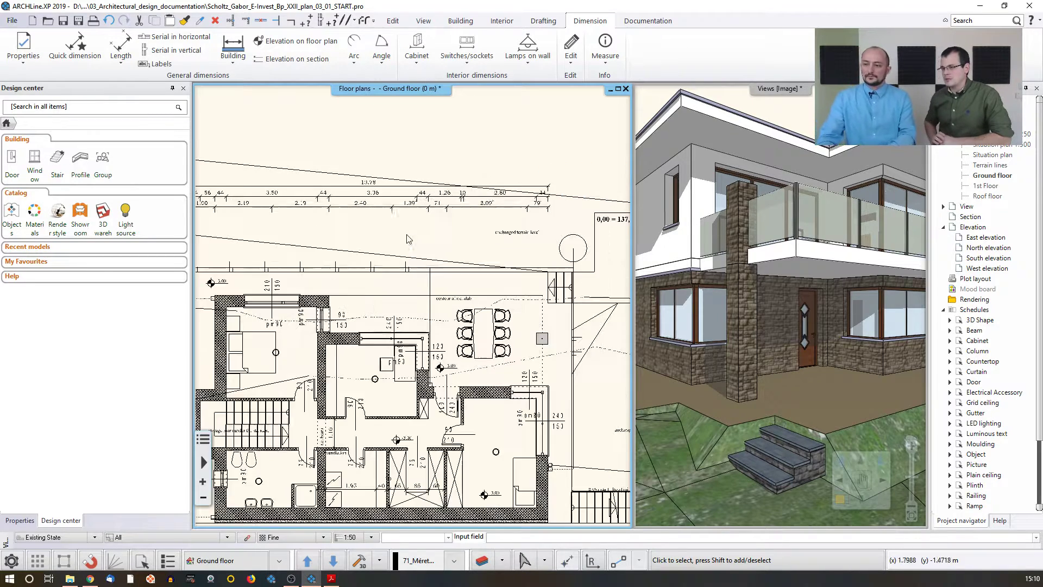
Step: Add a 'Contour of land' label with an arrow pointing to the terrain line above the building
scroll(409, 239, up, 3)
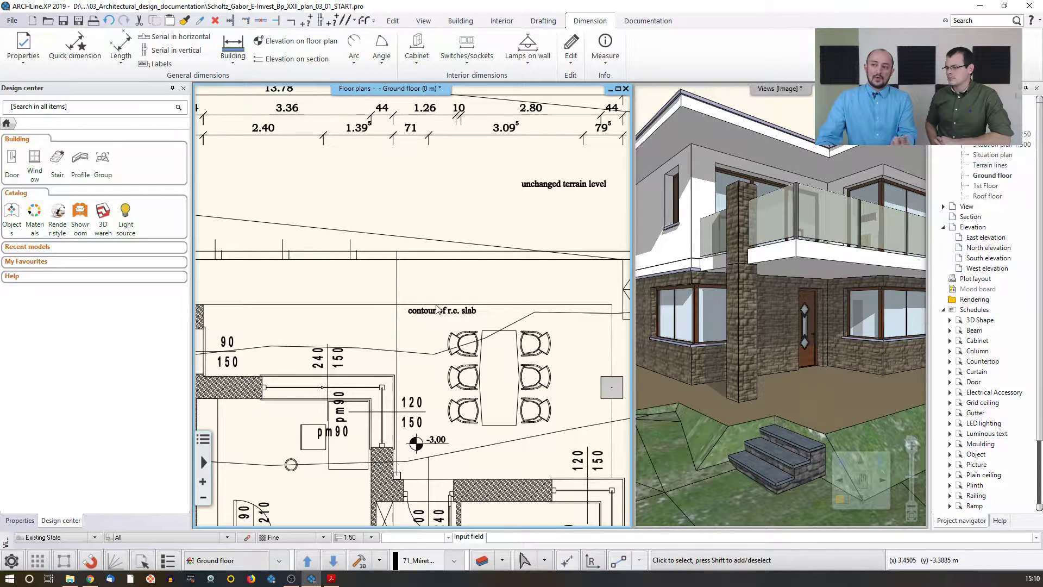
middle_drag(265, 175, 285, 180)
middle_drag(233, 204, 418, 234)
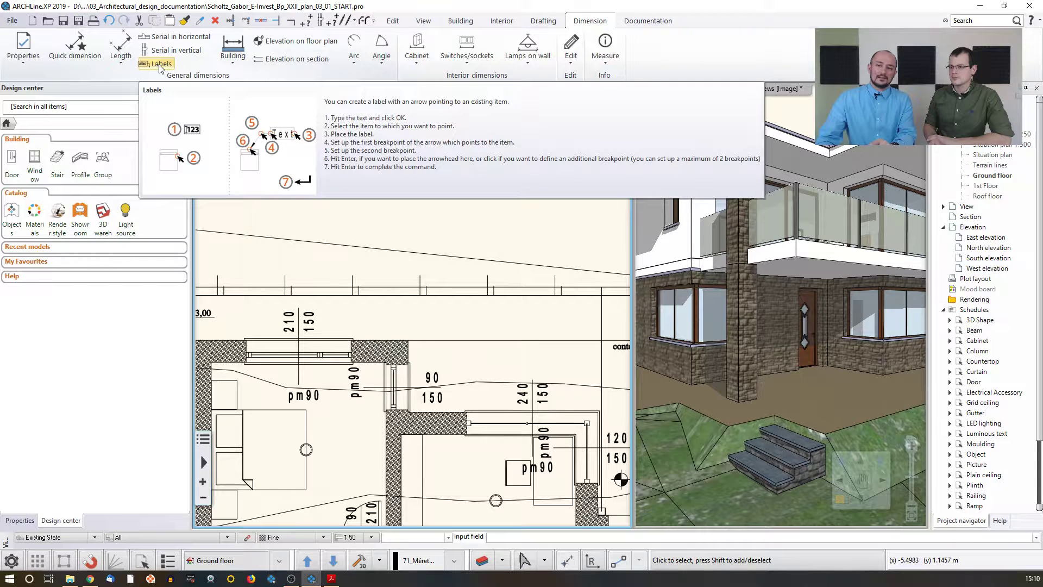
click(159, 65)
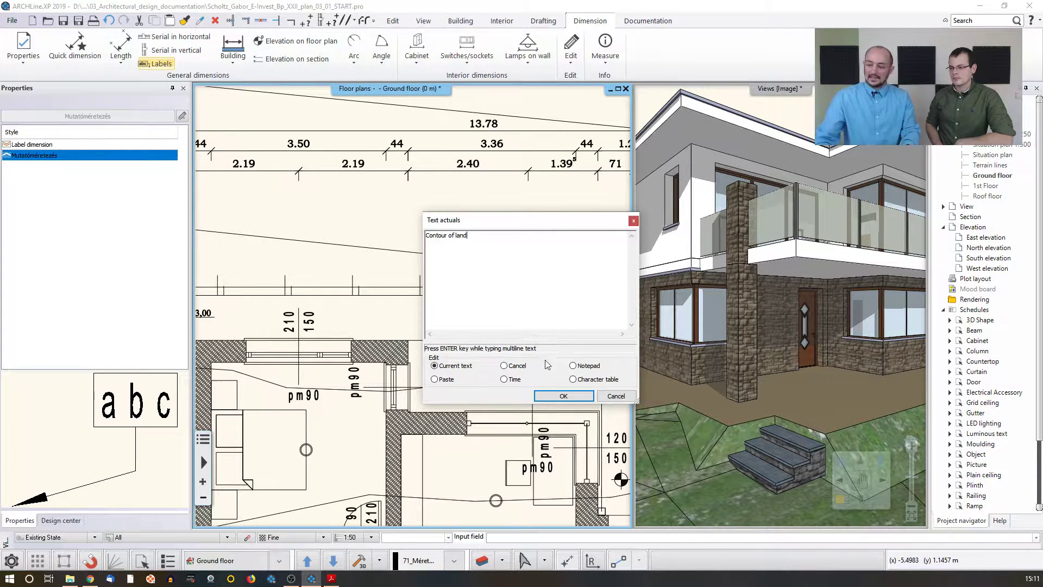
click(552, 396)
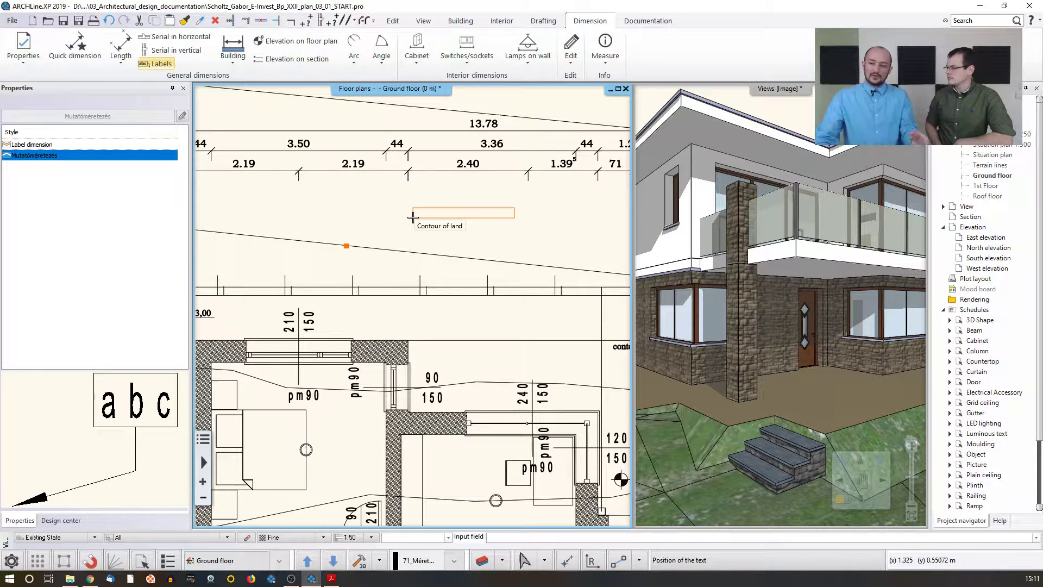
click(413, 218)
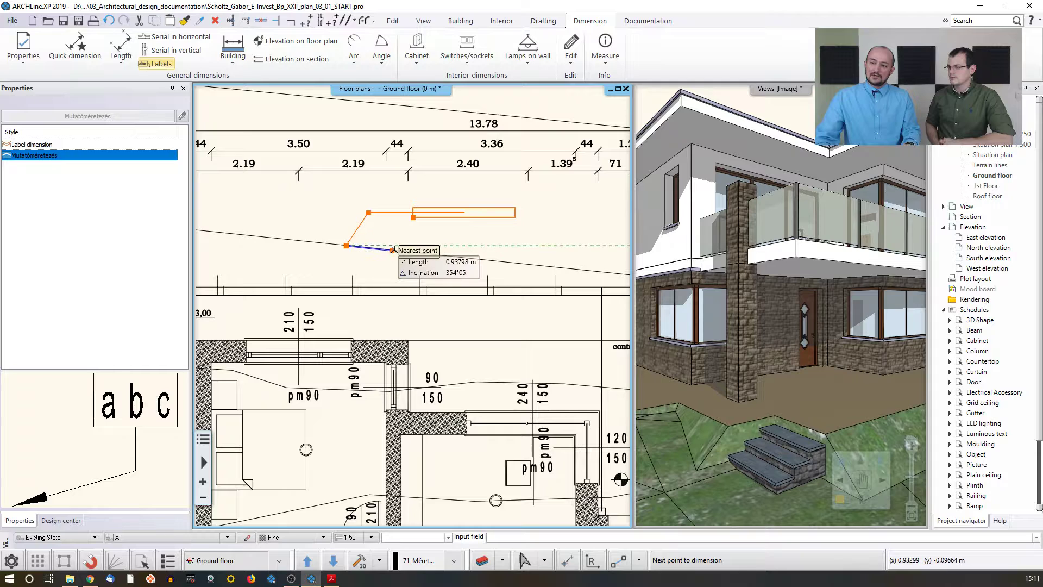
key(Return)
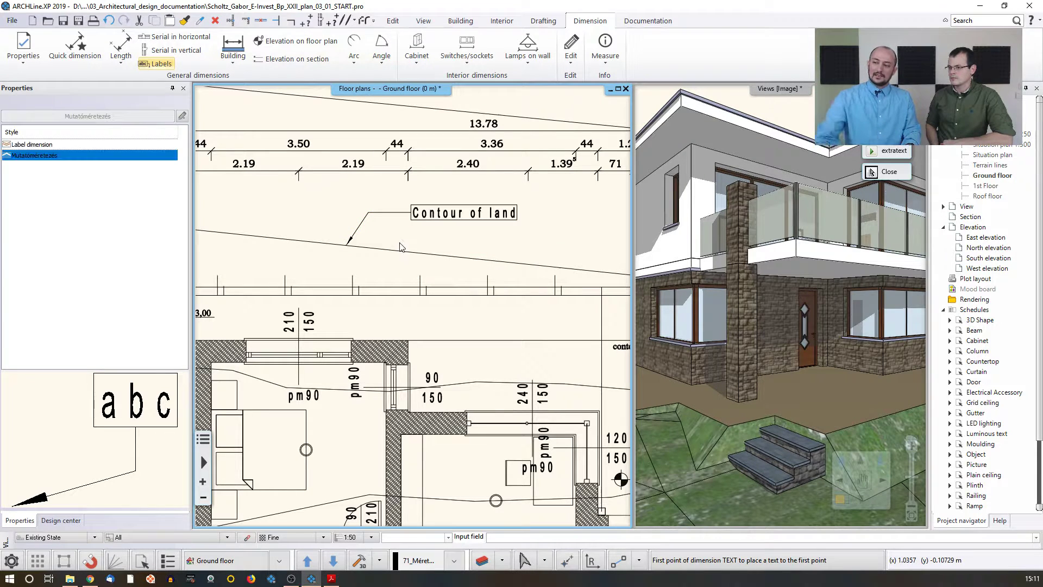
key(Escape)
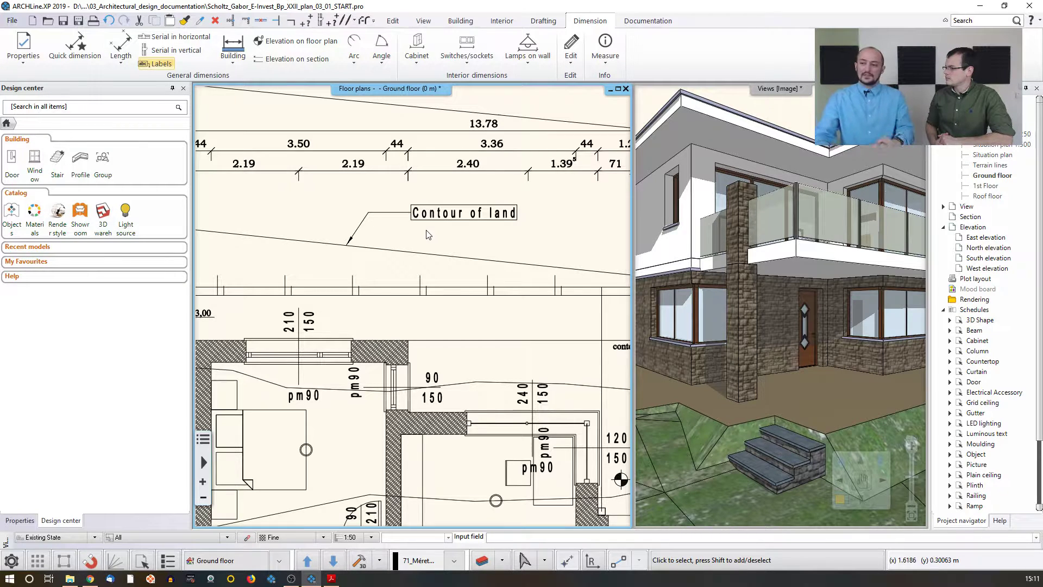
Step: Insert the text 'Storage under staircase' inside the staircase area of the plan
scroll(413, 266, down, 2)
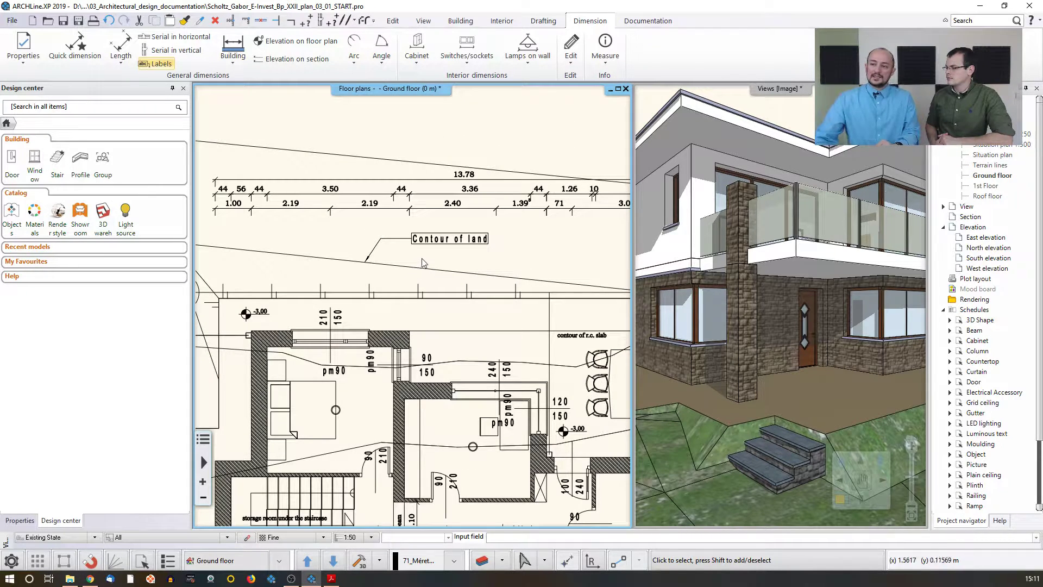
click(544, 23)
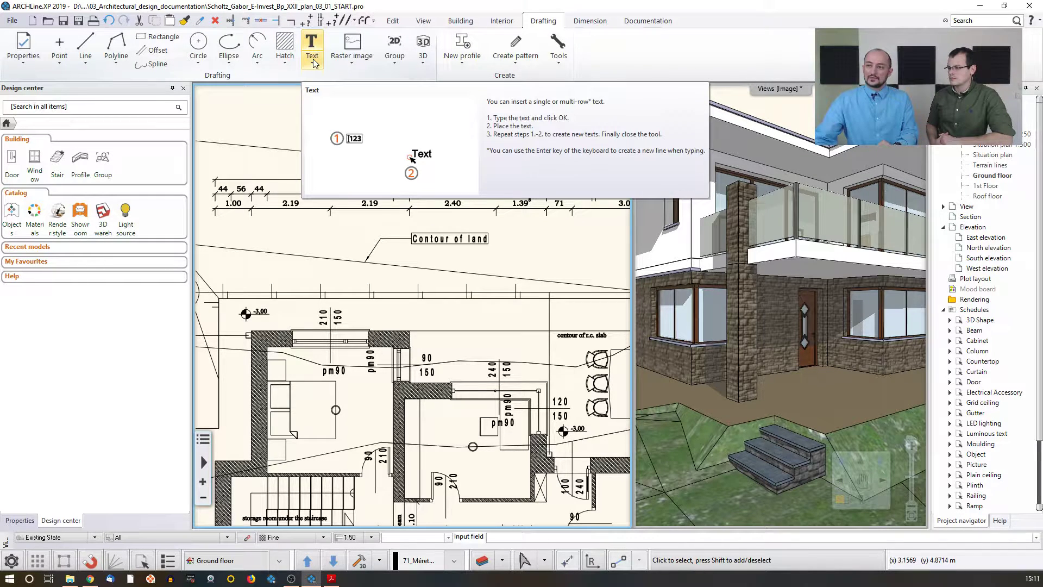
click(313, 64)
click(322, 79)
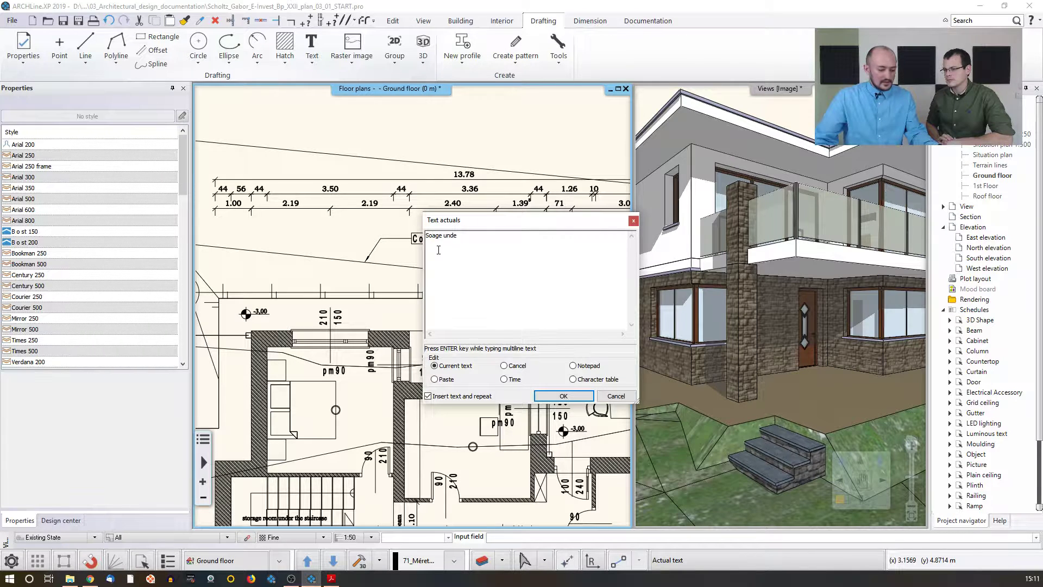
click(429, 235)
text(t)
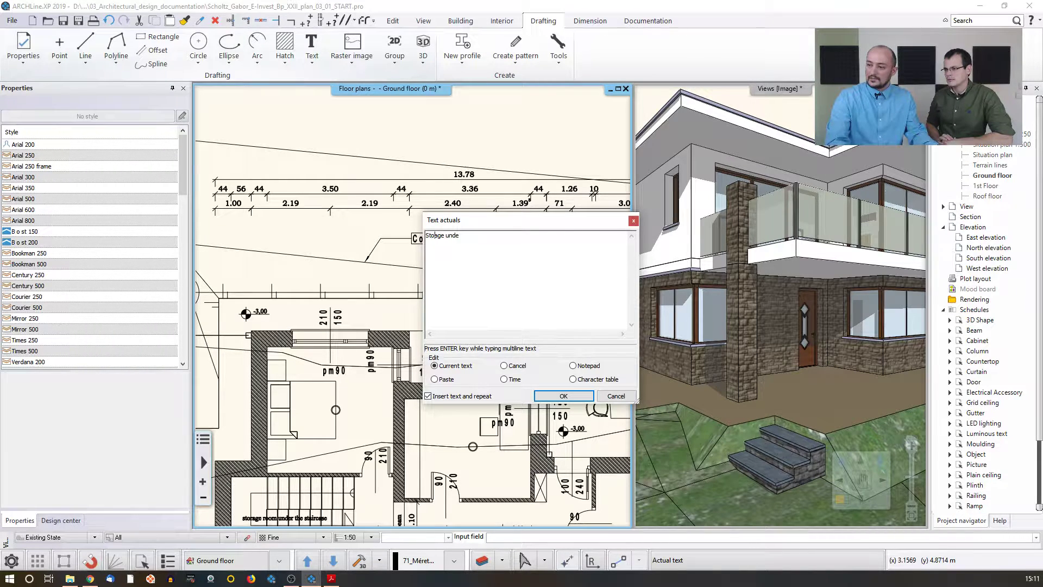
key(Right)
text(r)
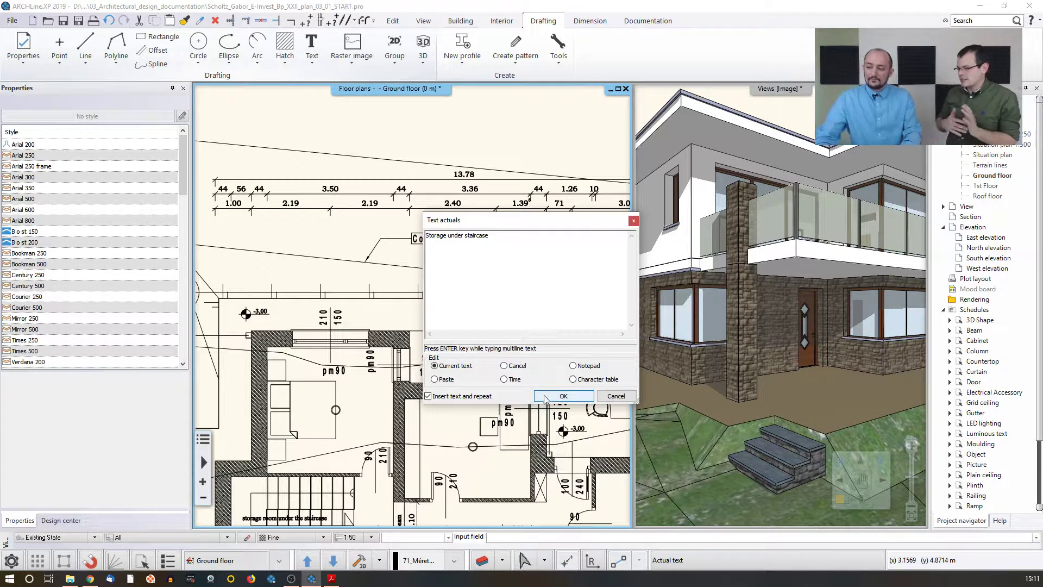
click(560, 396)
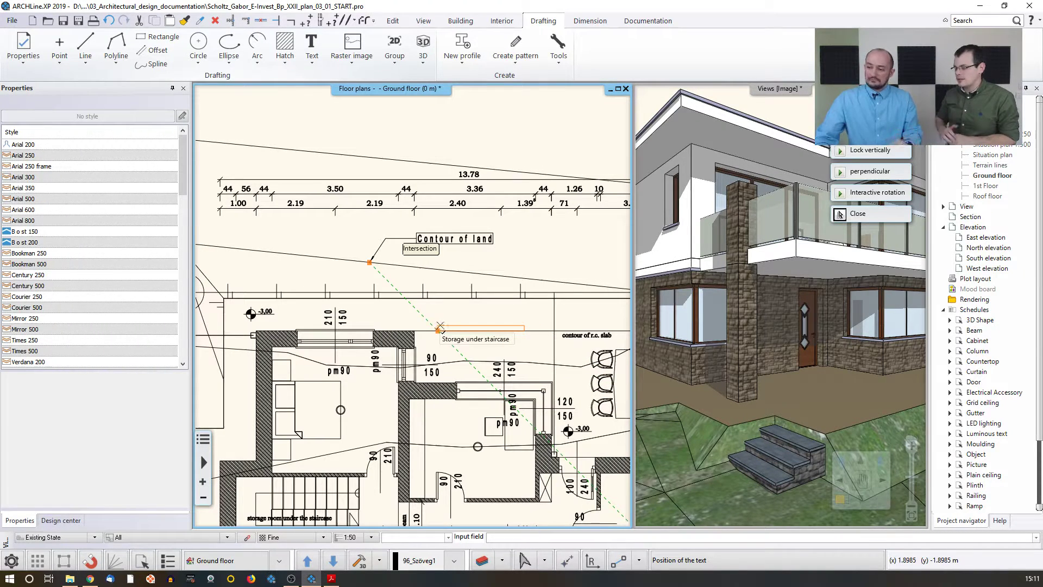
scroll(440, 326, up, 3)
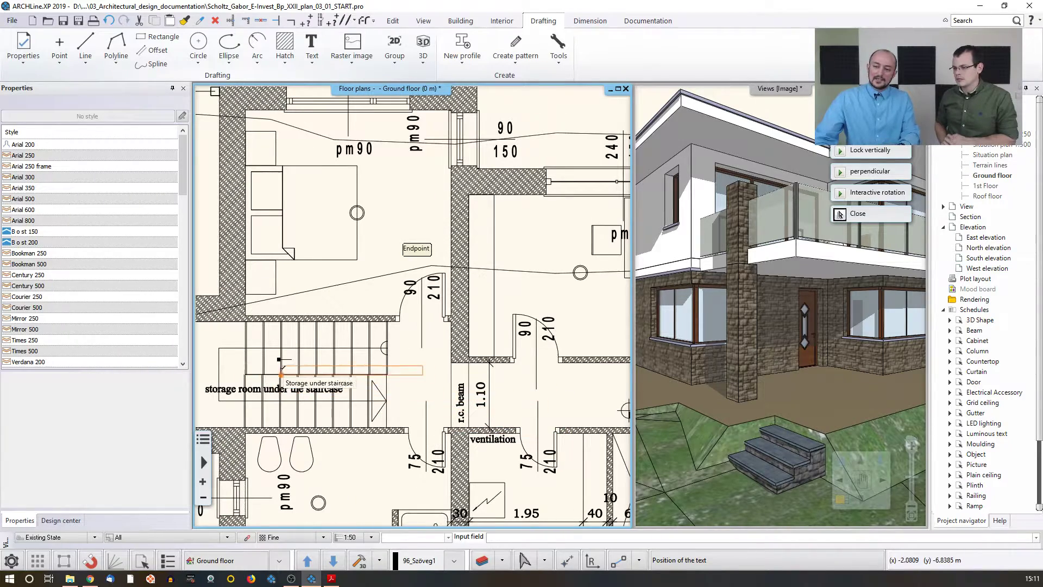
middle_drag(281, 374, 391, 375)
click(330, 400)
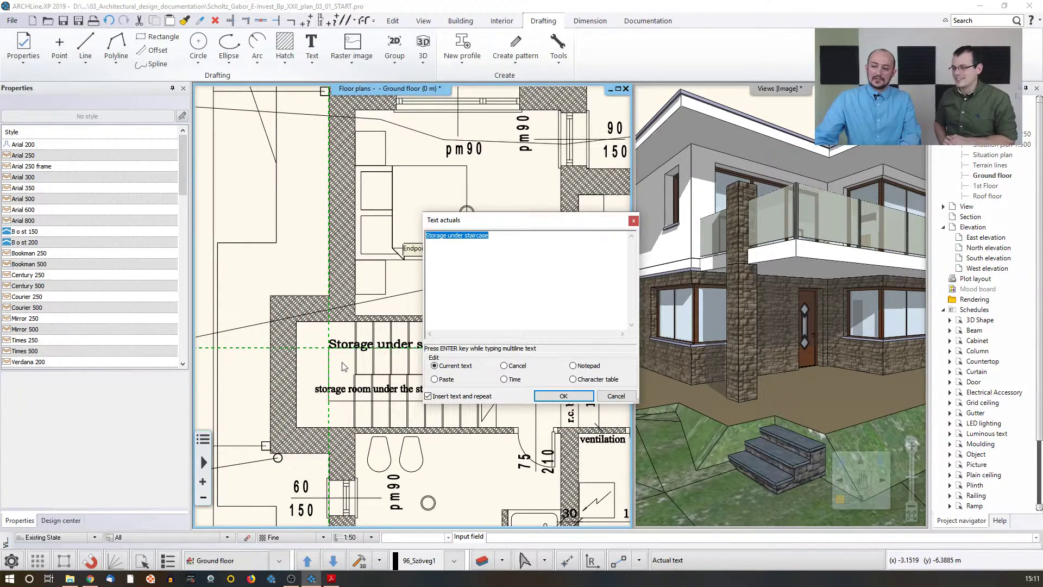
click(603, 396)
Step: Set the height of the 'Storage under staircase' text to 0.1 m
scroll(379, 353, up, 1)
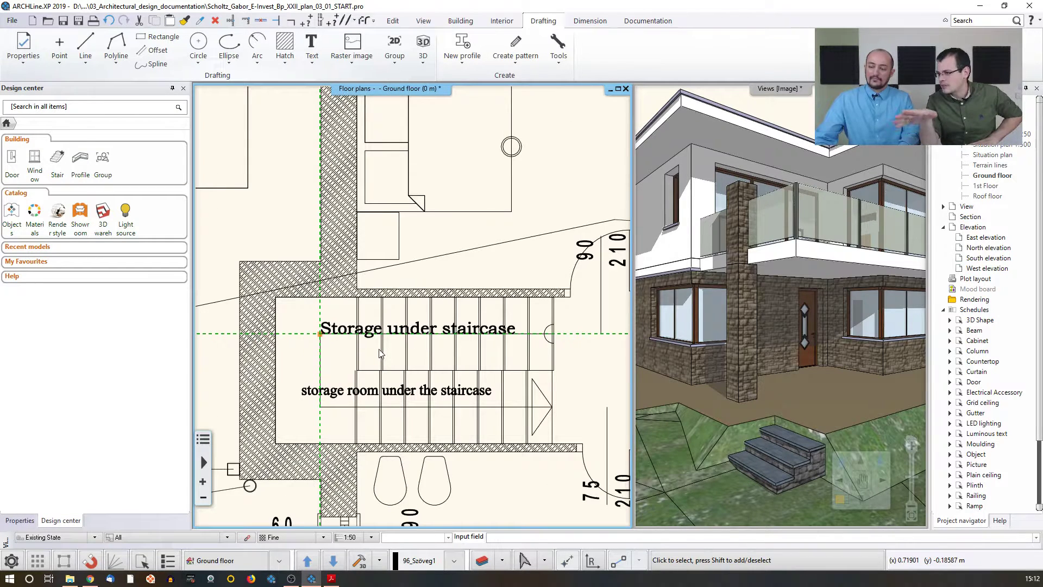
click(338, 332)
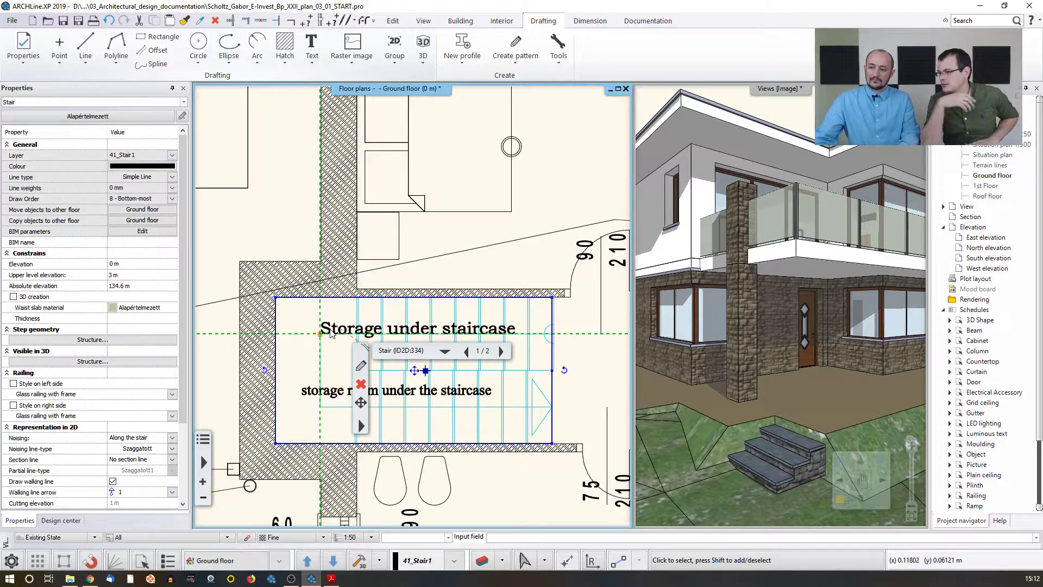
scroll(341, 346, up, 2)
click(361, 294)
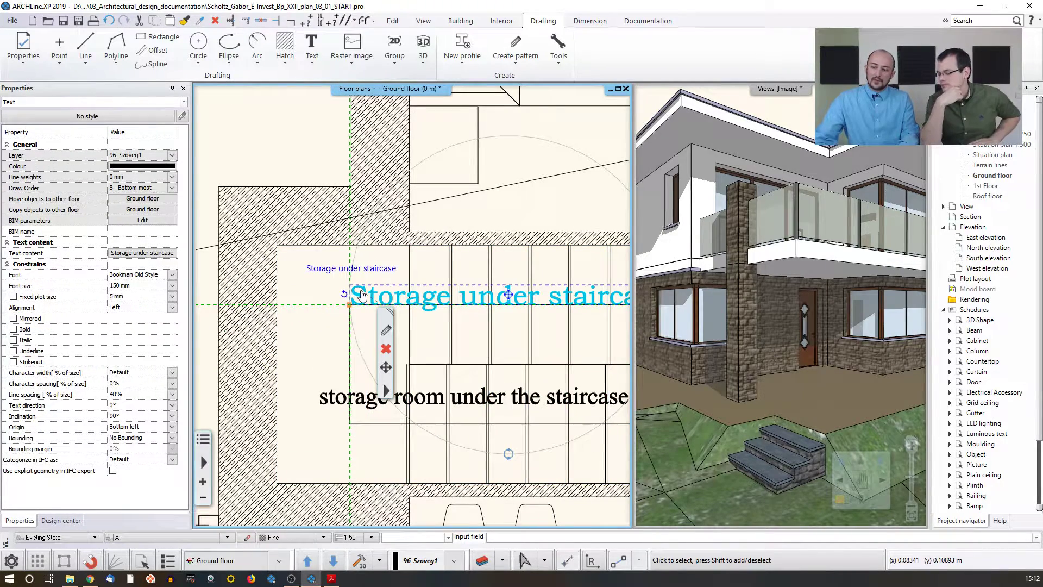
middle_drag(409, 293, 307, 298)
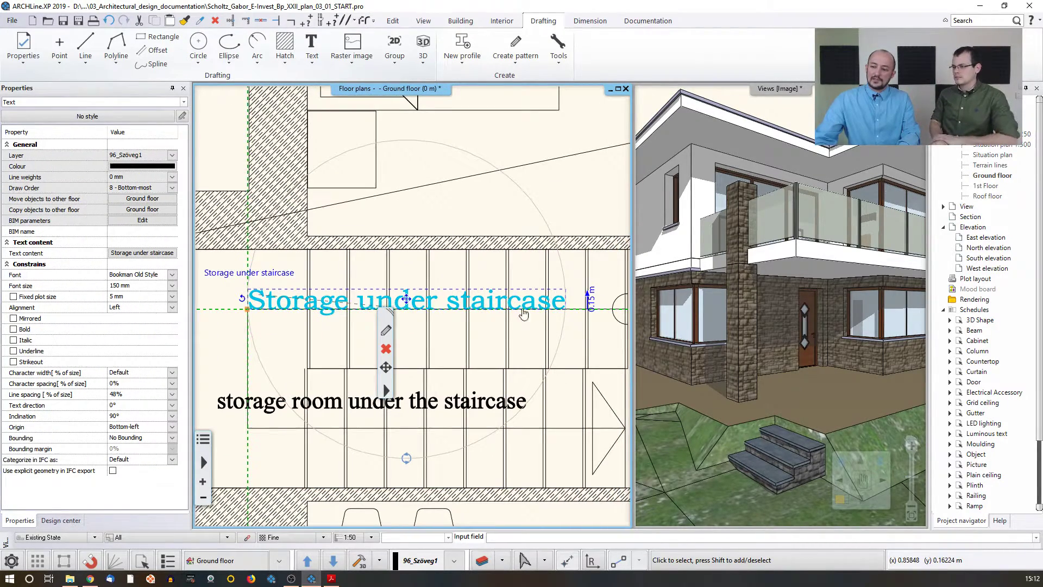
click(592, 307)
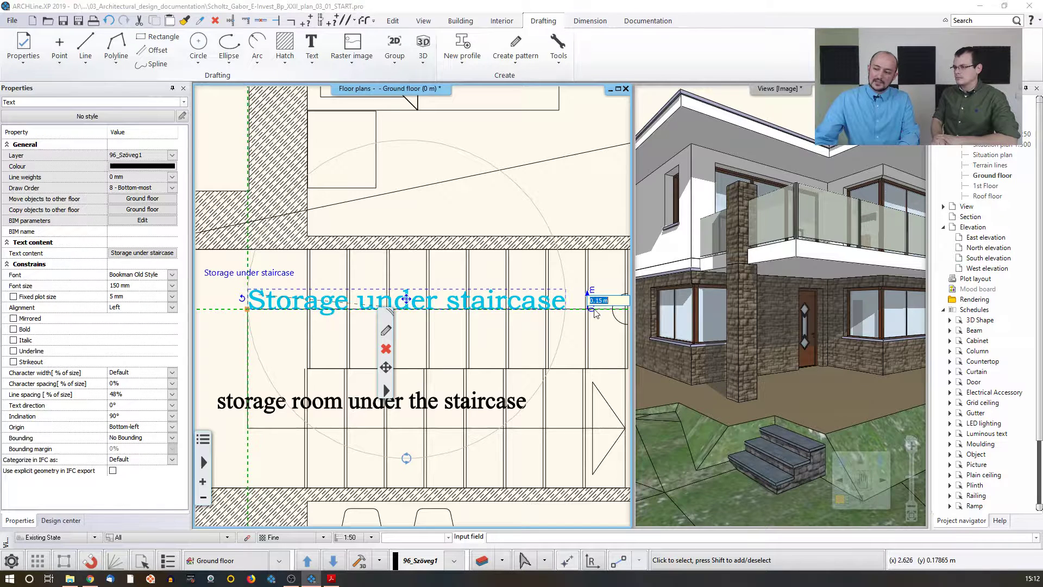
key(Return)
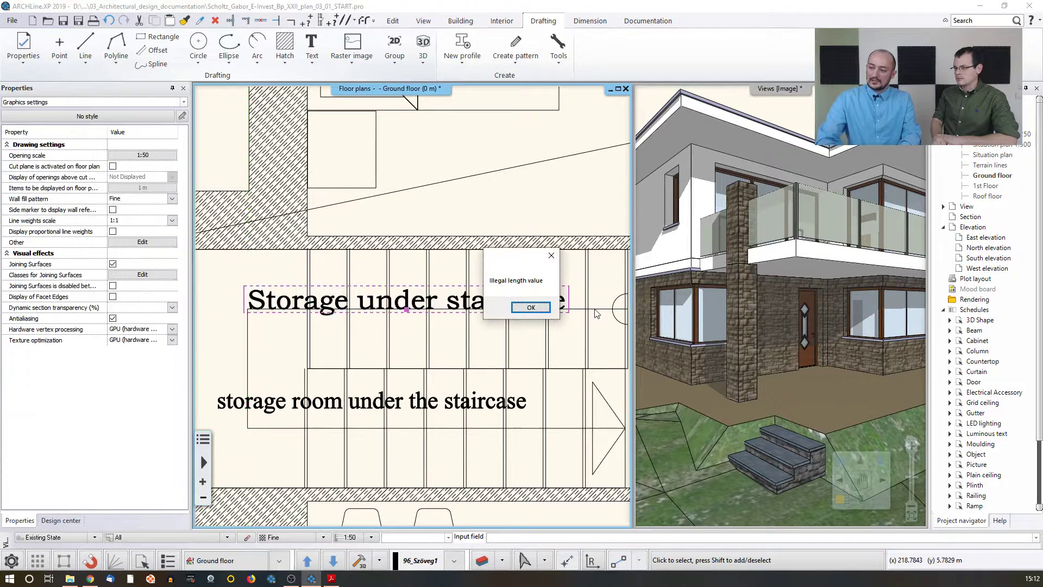
key(Return)
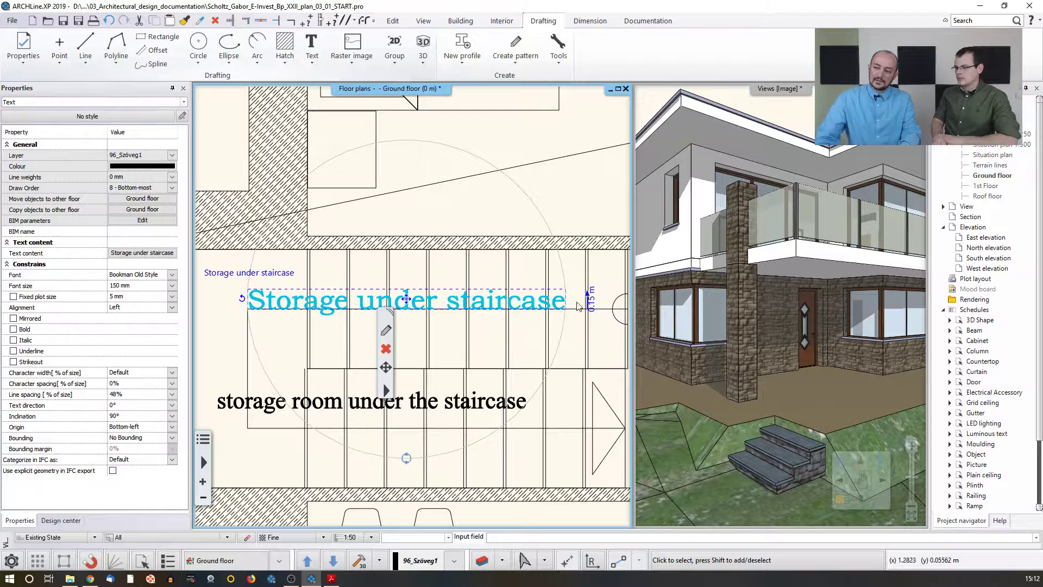
click(592, 304)
text(0.15)
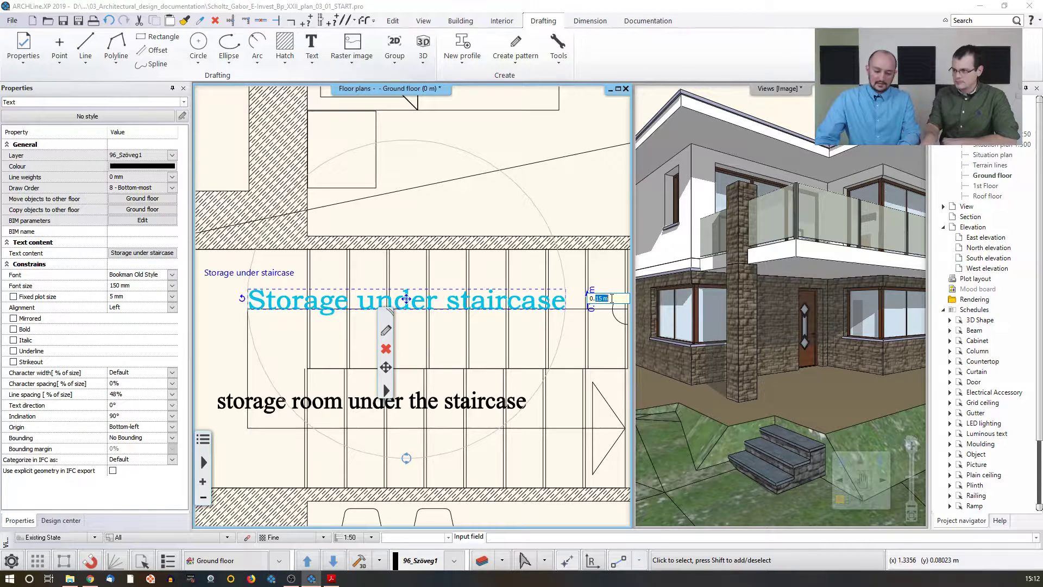
key(Return)
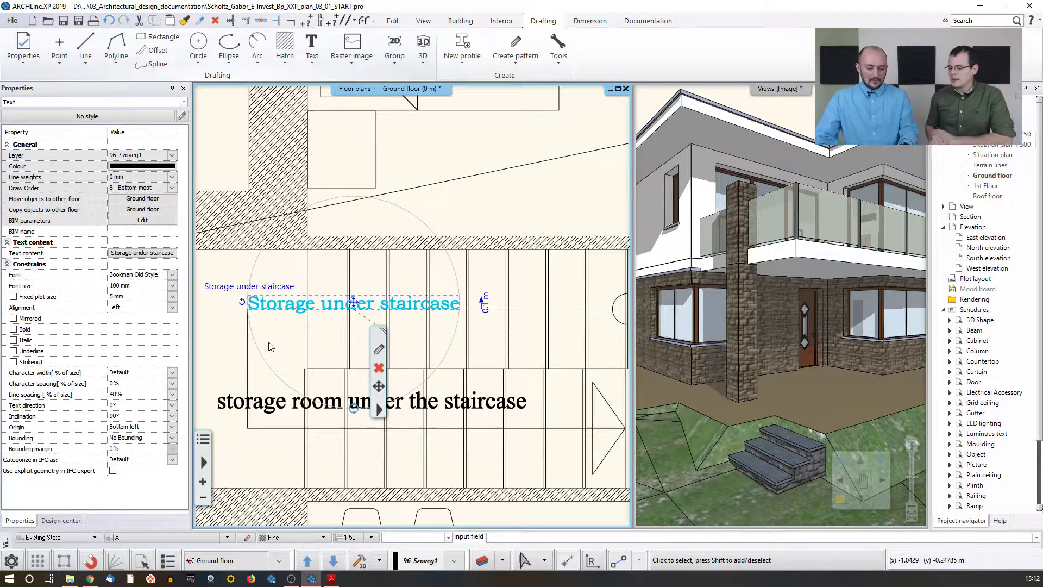
click(226, 335)
scroll(350, 325, down, 3)
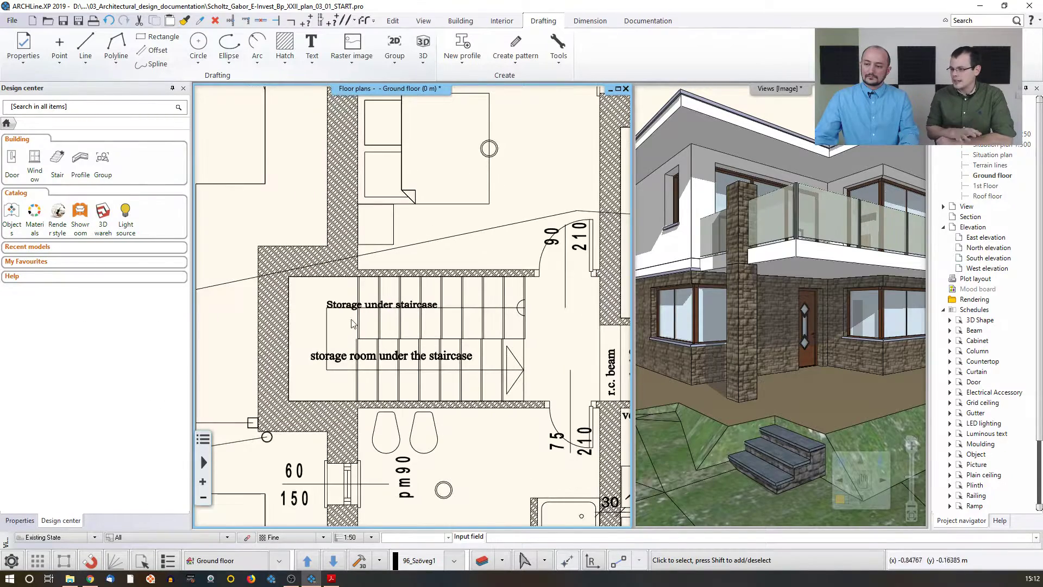
click(352, 308)
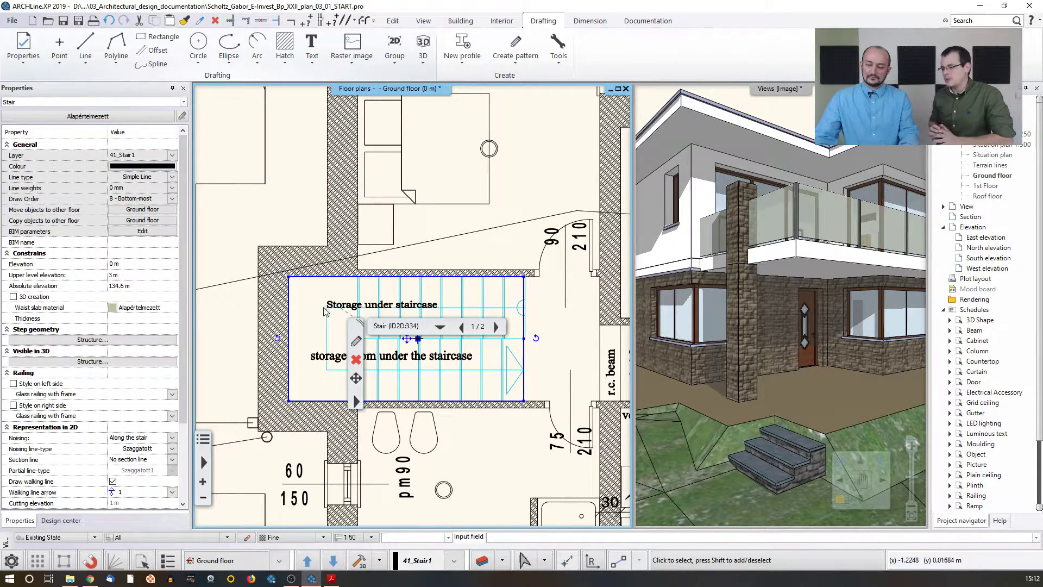
scroll(324, 310, down, 3)
key(Escape)
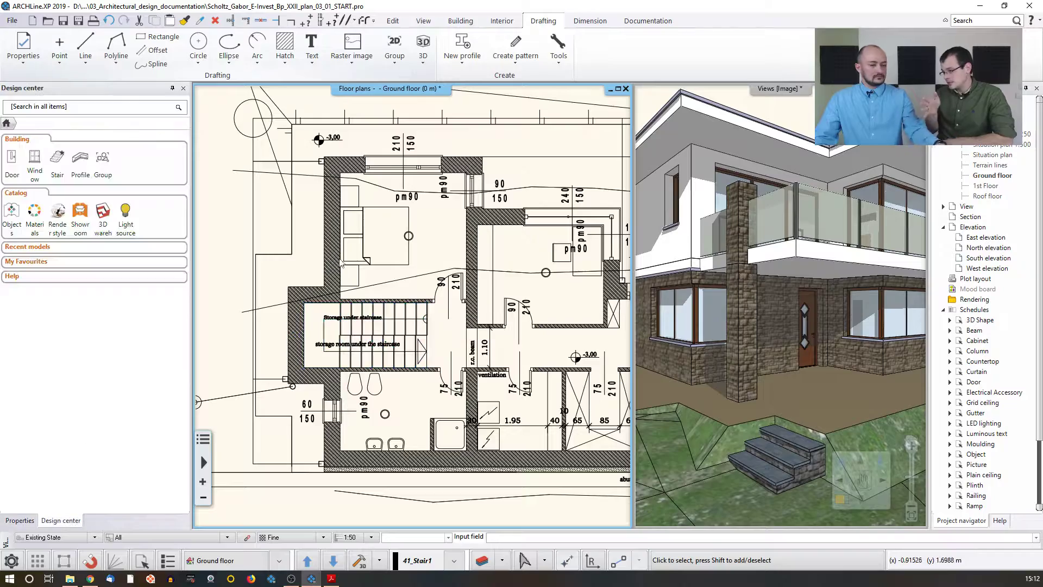
middle_drag(493, 294, 412, 302)
middle_drag(459, 368, 383, 350)
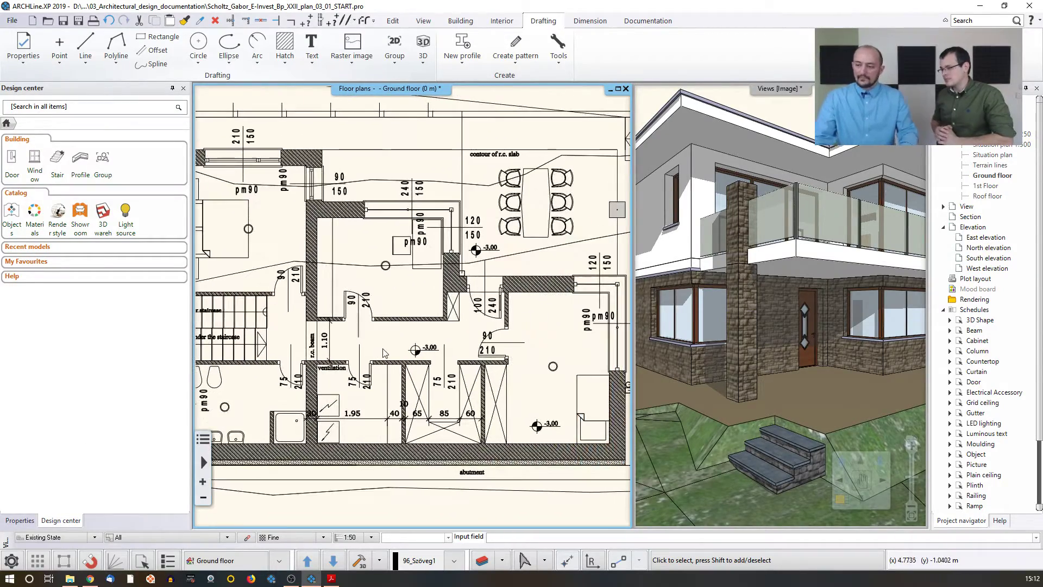
scroll(384, 352, down, 2)
scroll(402, 335, down, 1)
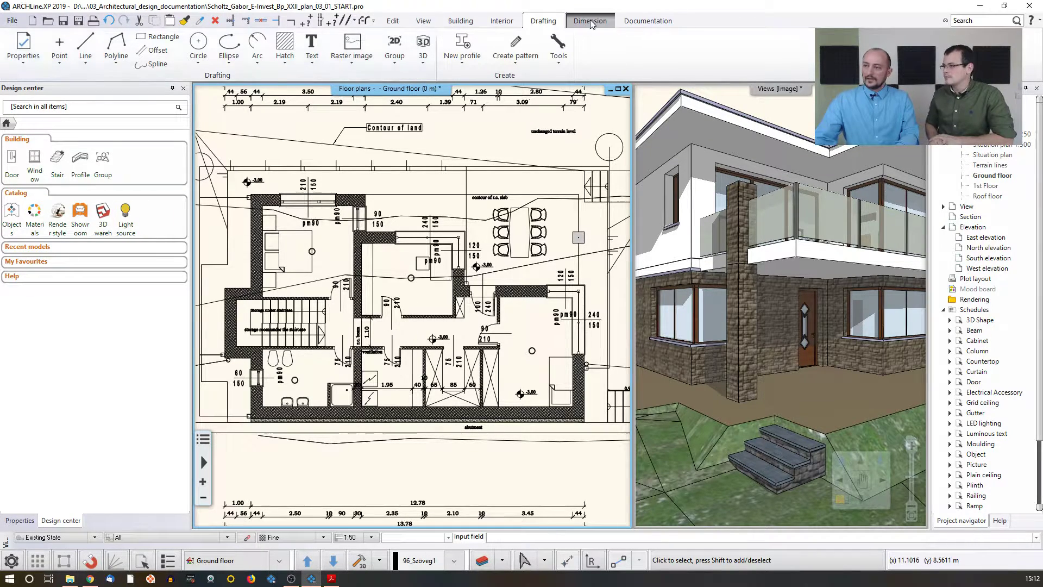
Step: Create a room by walls in the room beside the staircase, then select the new room
click(466, 23)
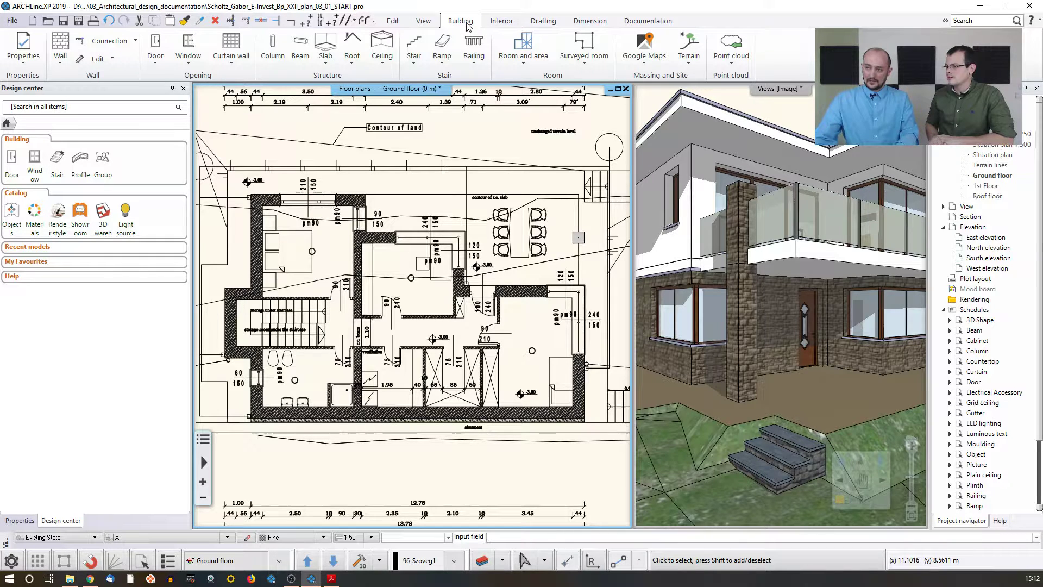
click(522, 63)
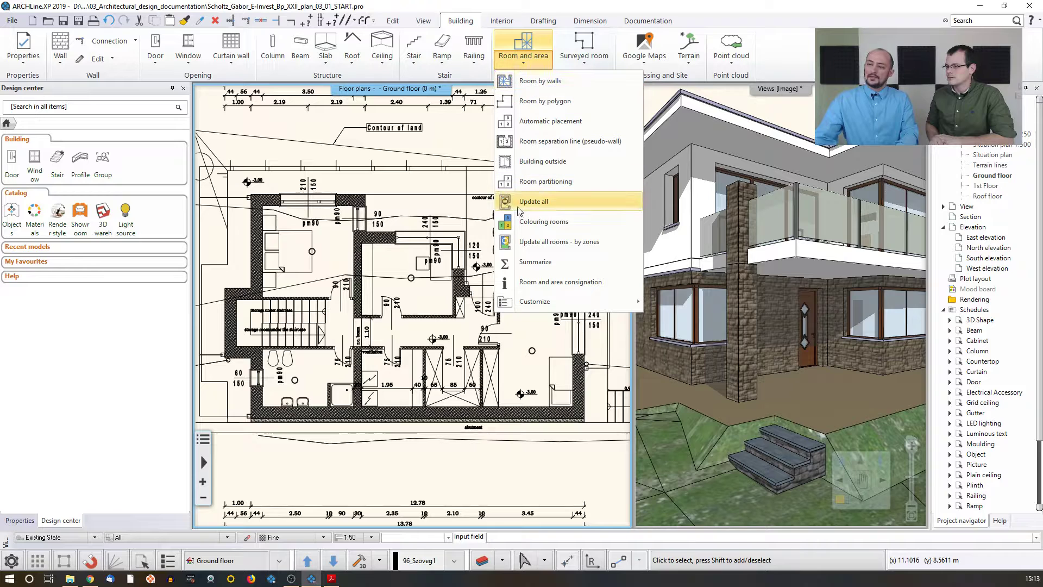
click(543, 83)
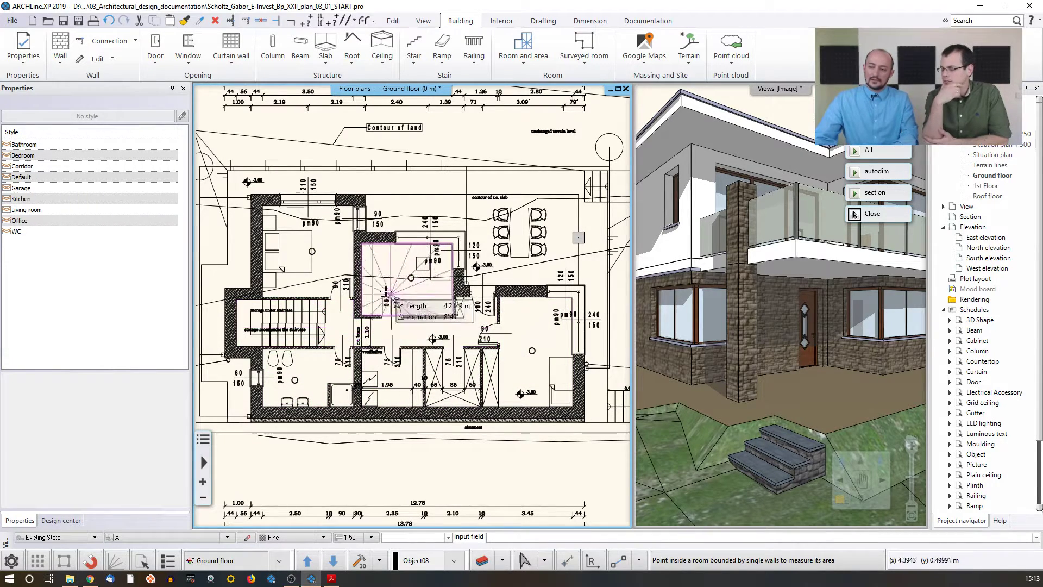
click(380, 271)
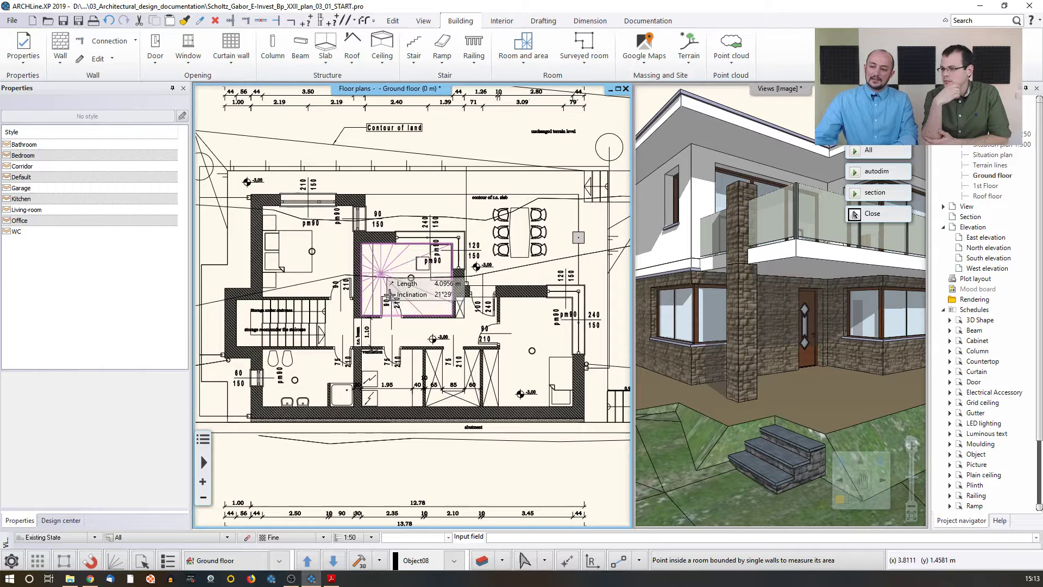
key(Escape)
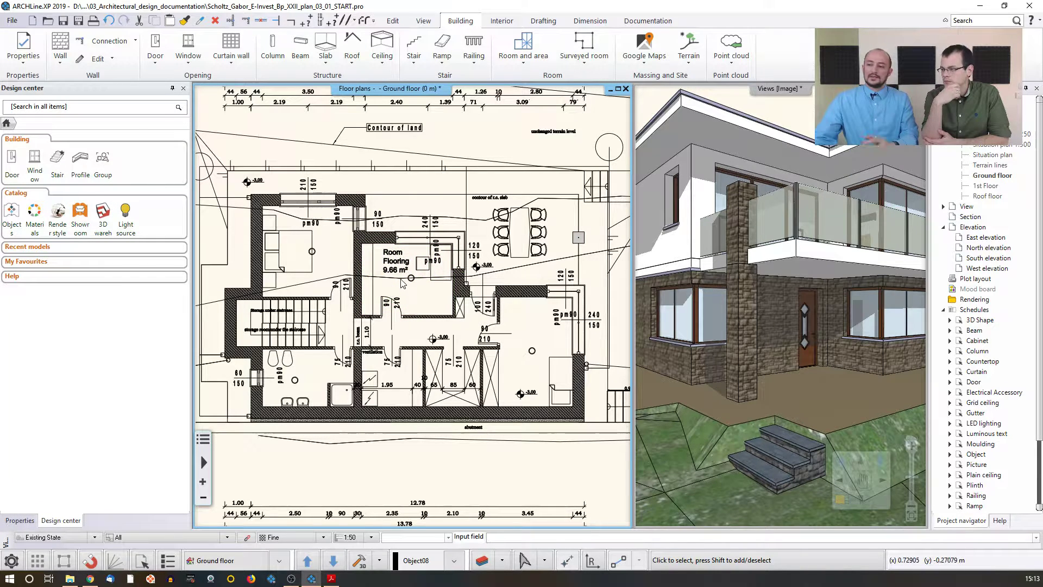
click(394, 268)
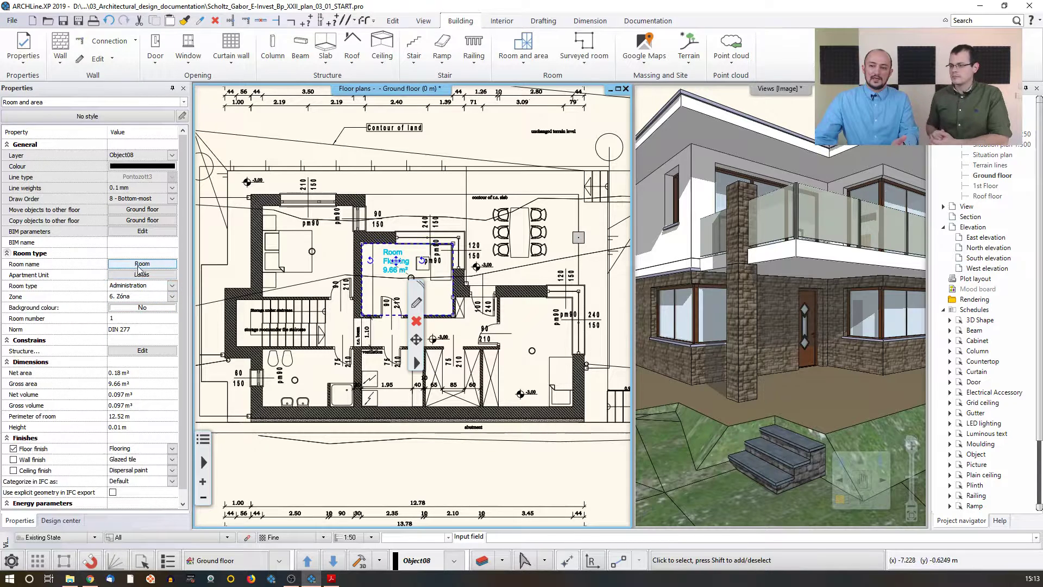
Step: Rename the new room as Office, then undo the rename and the room creation
click(121, 265)
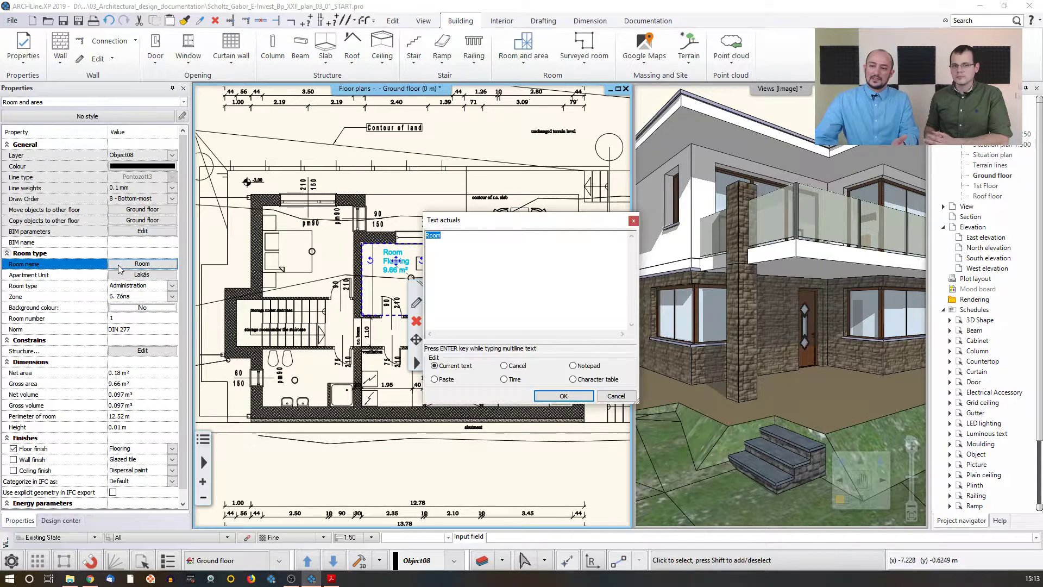
text(Of)
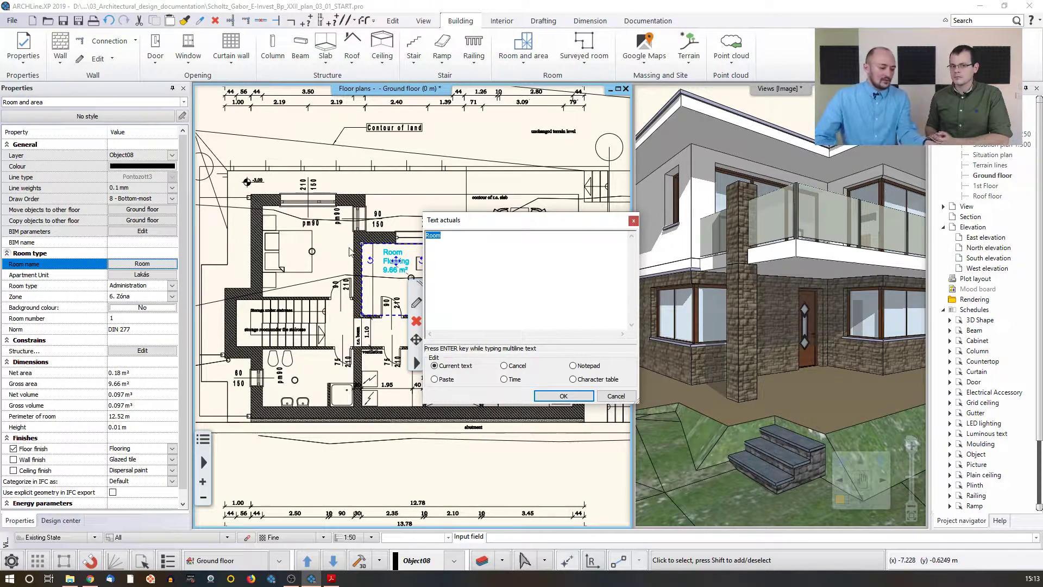
text(fice)
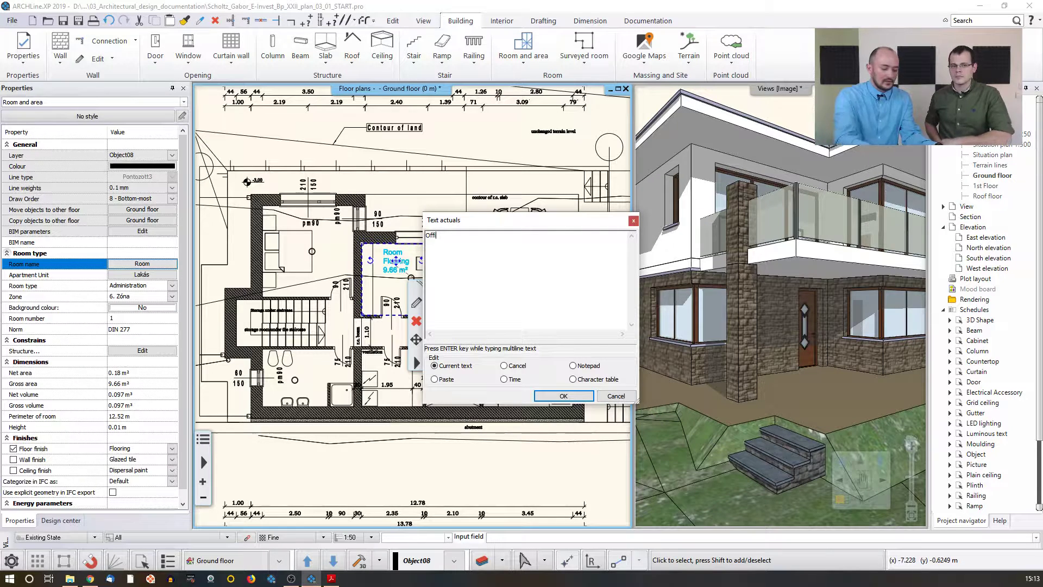
click(563, 396)
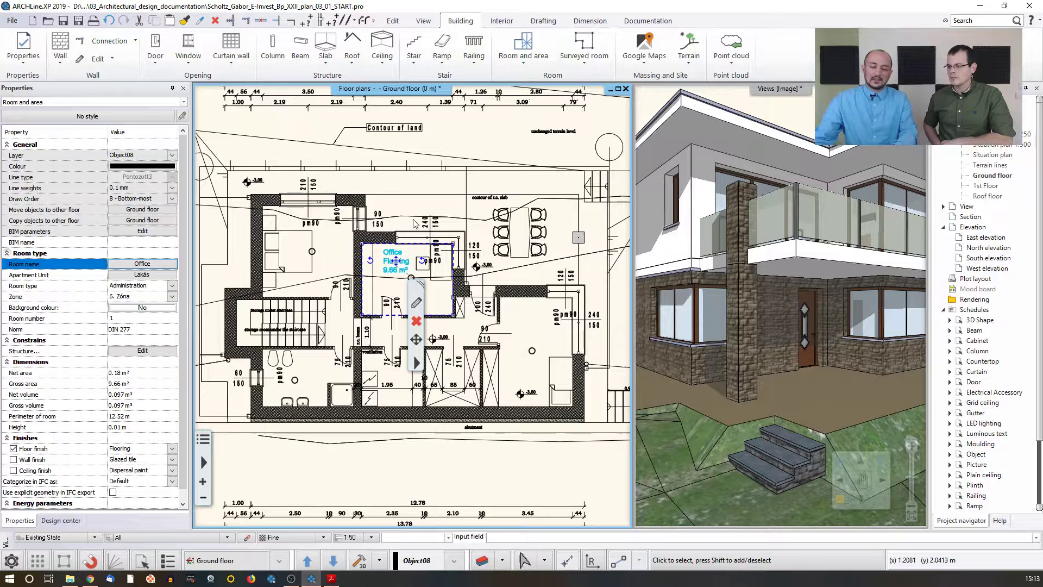
key(ctrl+z)
key(ctrl+z)
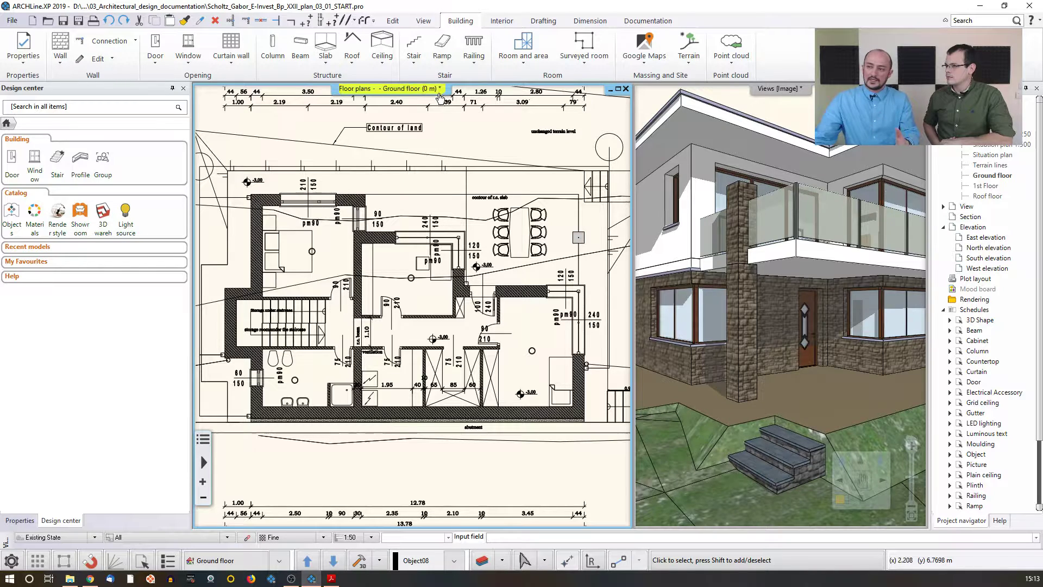
Step: Place rooms automatically in all wall-enclosed areas of the ground floor plan
click(530, 60)
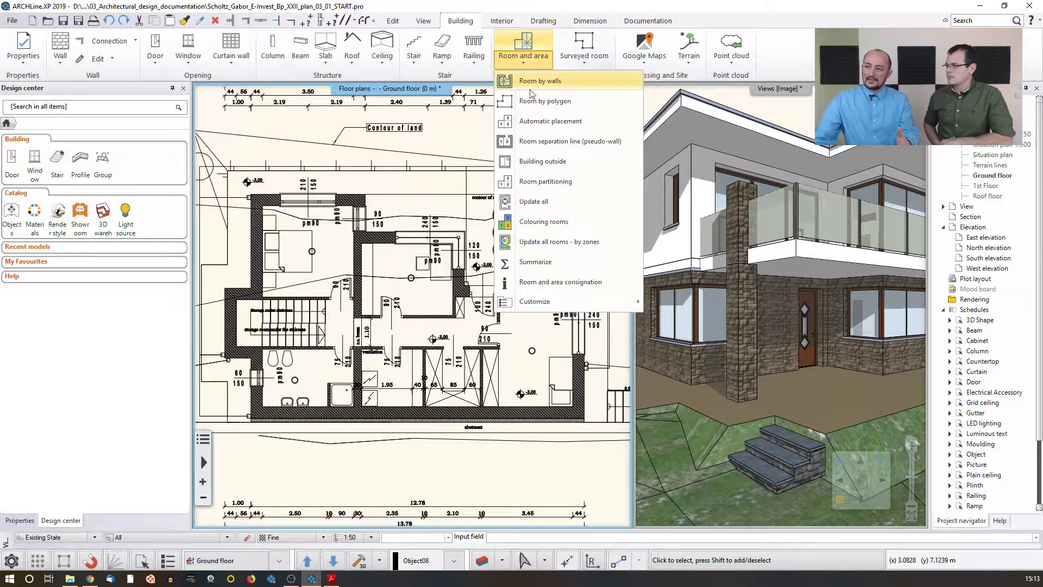
click(565, 122)
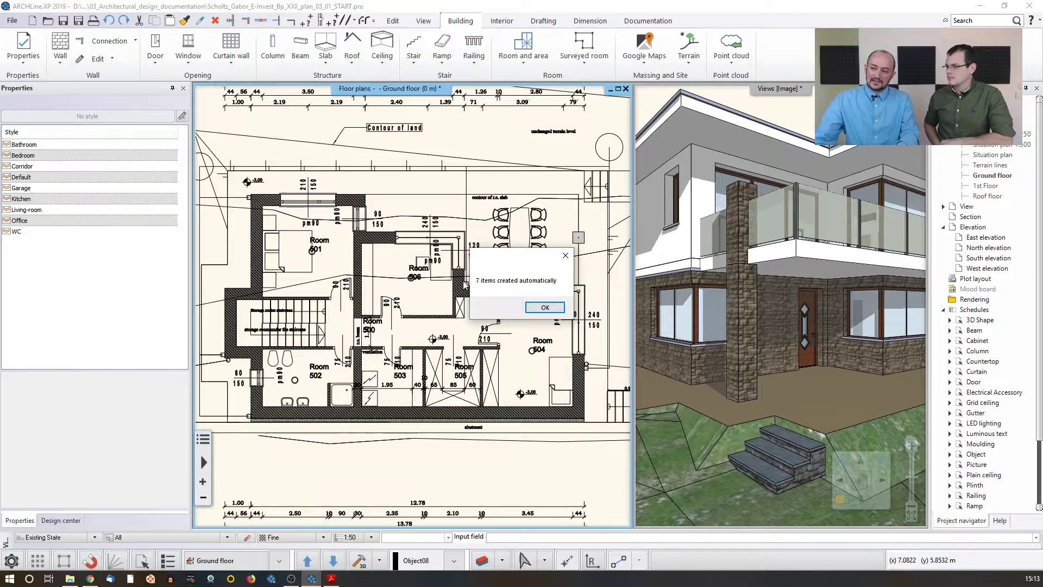
click(545, 307)
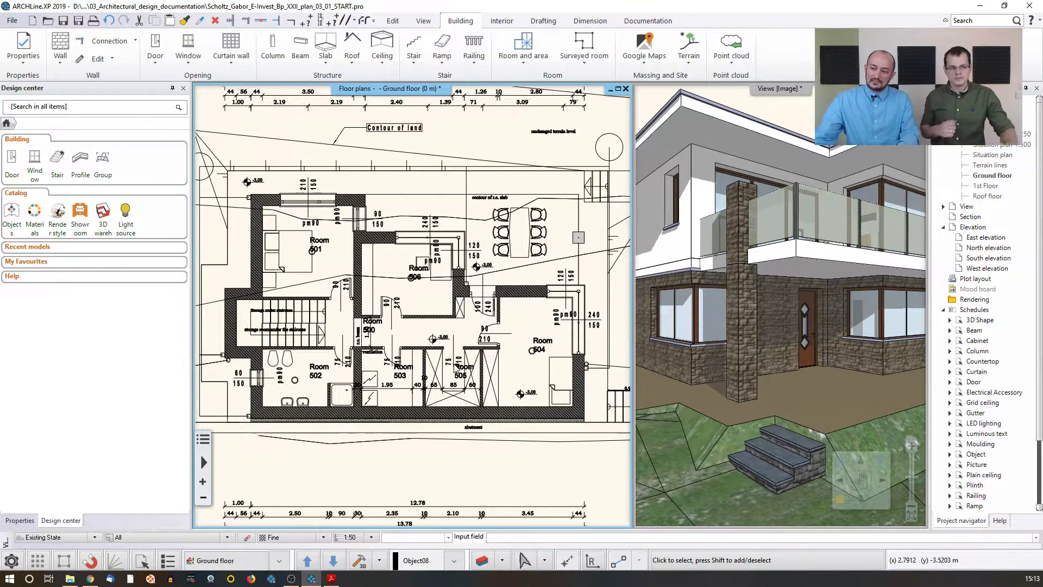
Step: Rename room 501 in the upper left of the plan as Bedroom
scroll(457, 369, up, 3)
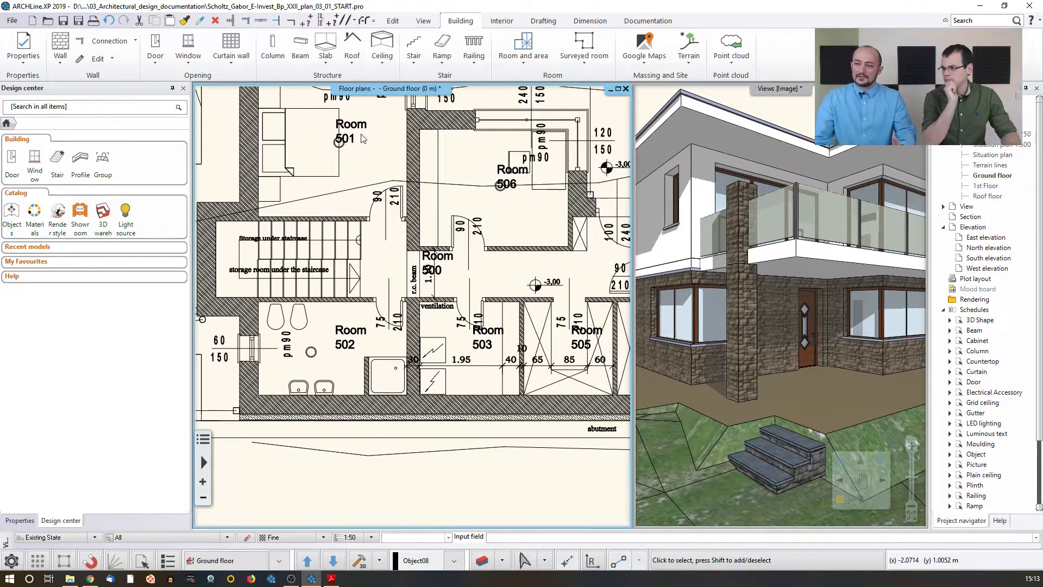
click(356, 130)
click(153, 264)
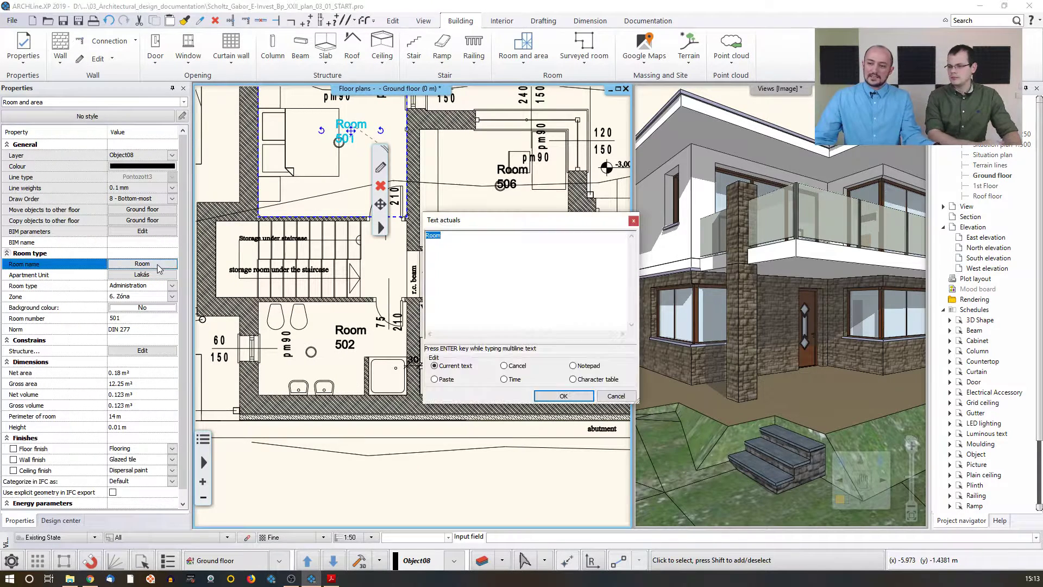
text(Be)
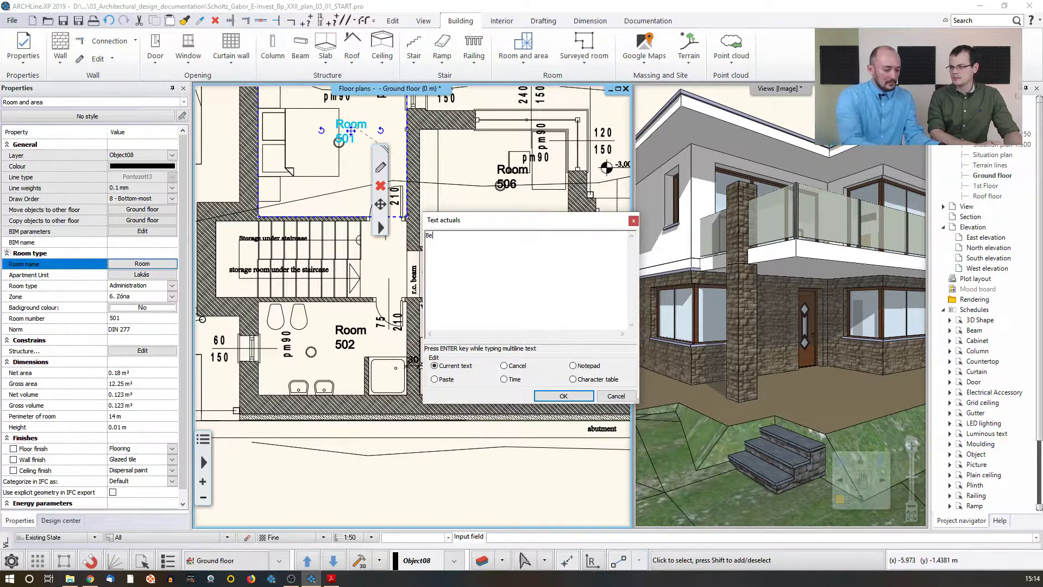
text(droom)
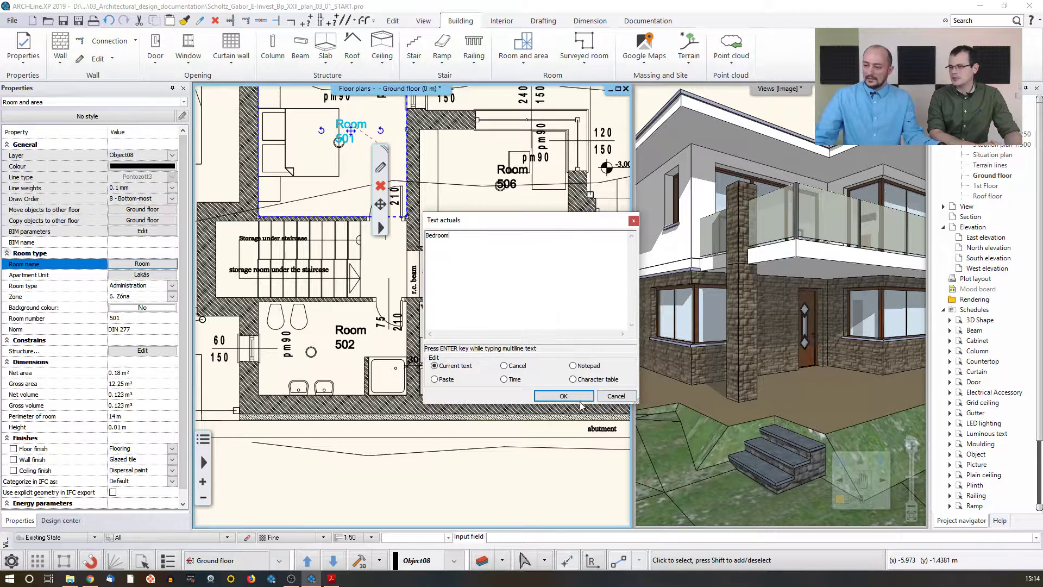
click(564, 395)
Step: Rename room 502 below the staircase as Bathroom
click(348, 333)
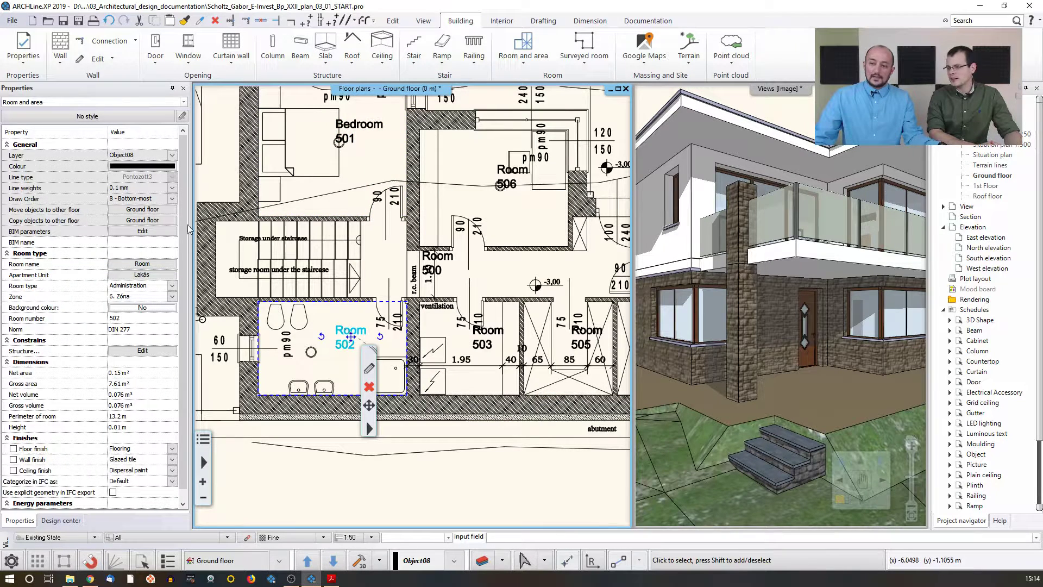
click(143, 263)
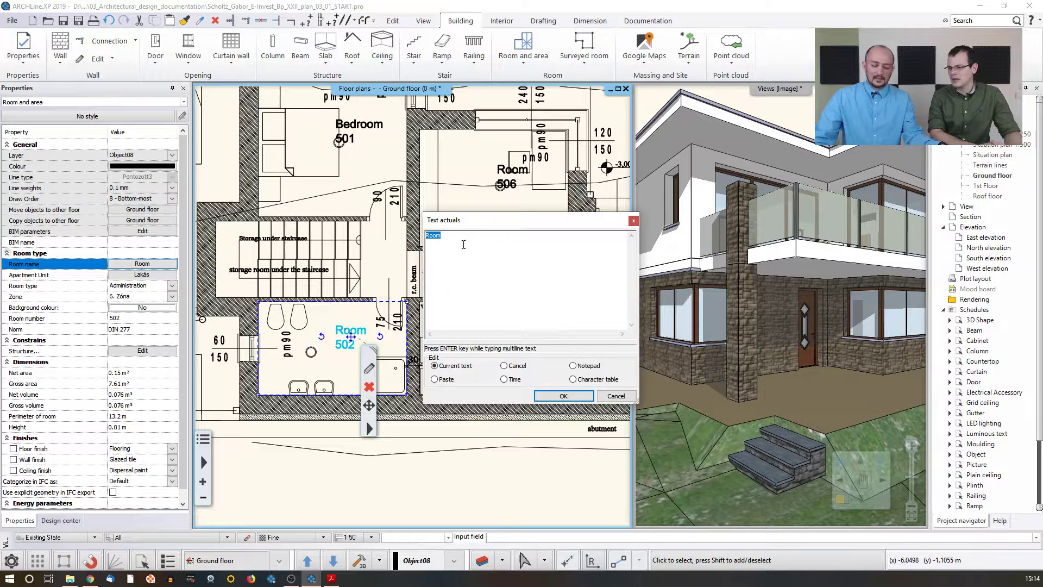
text(Bathr)
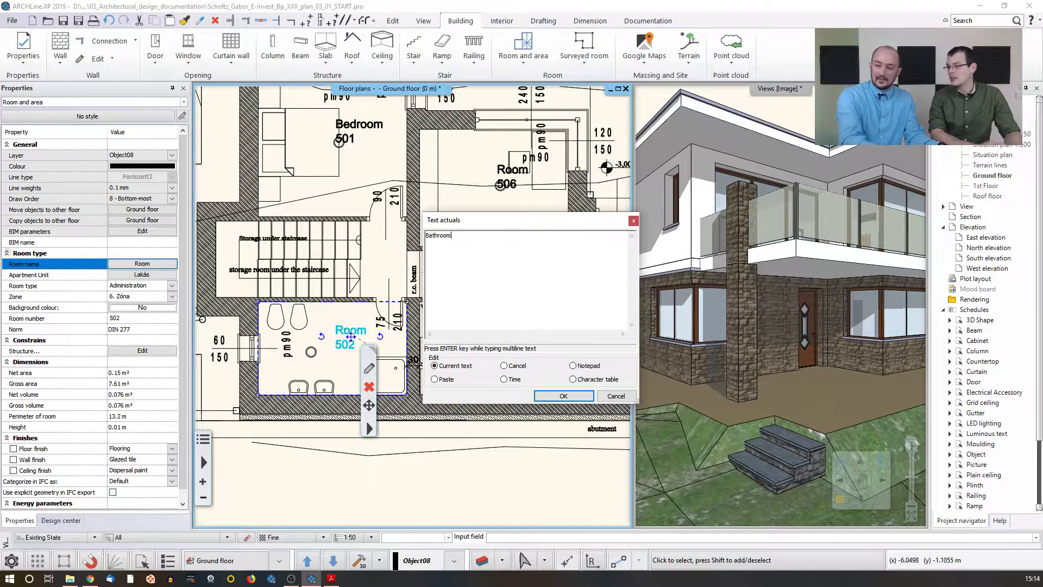
click(564, 395)
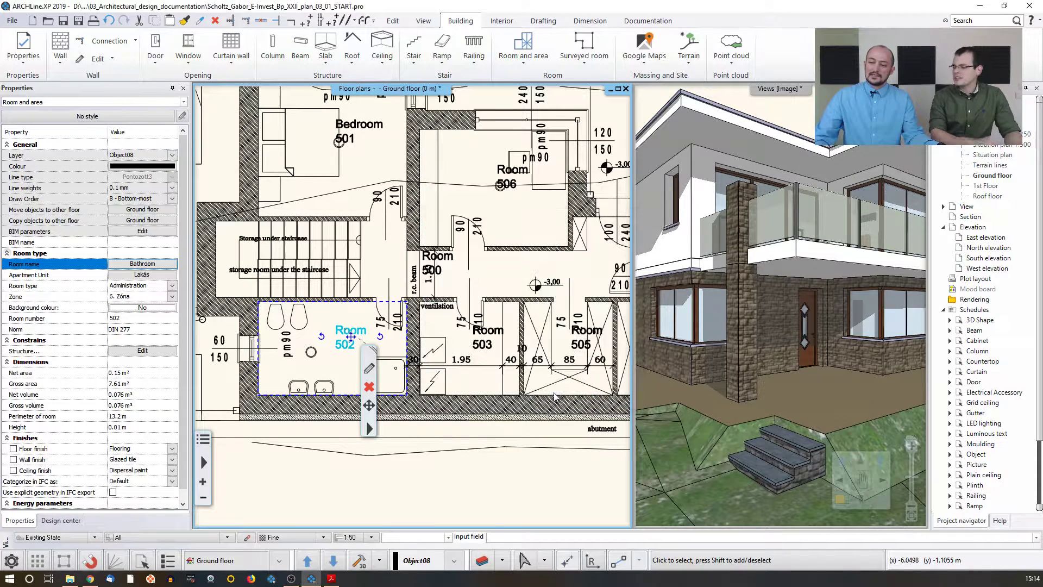
Step: Rename room 503 beside the bathroom as Storage
middle_drag(494, 349, 440, 347)
click(437, 345)
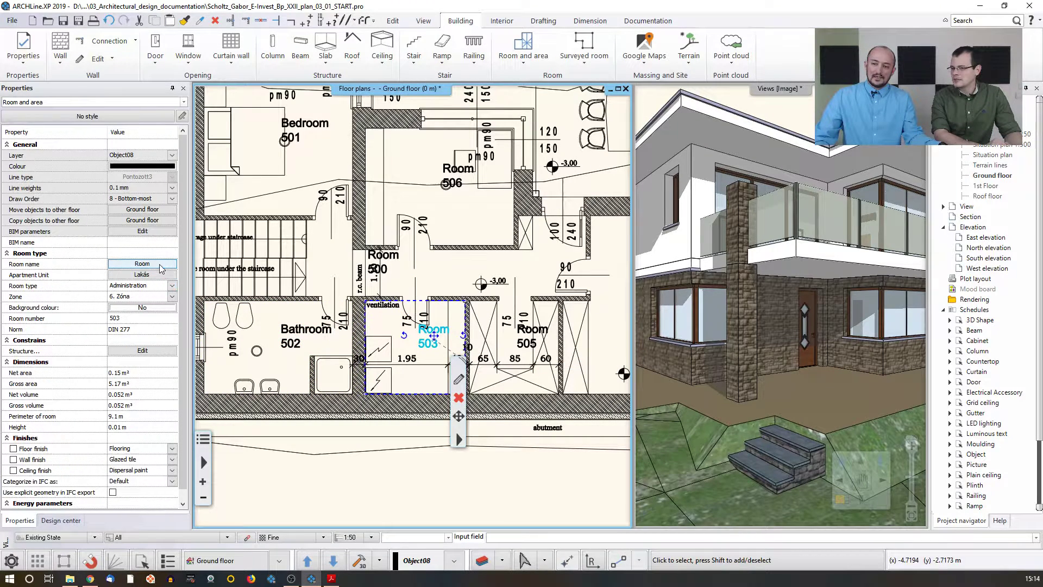
click(142, 264)
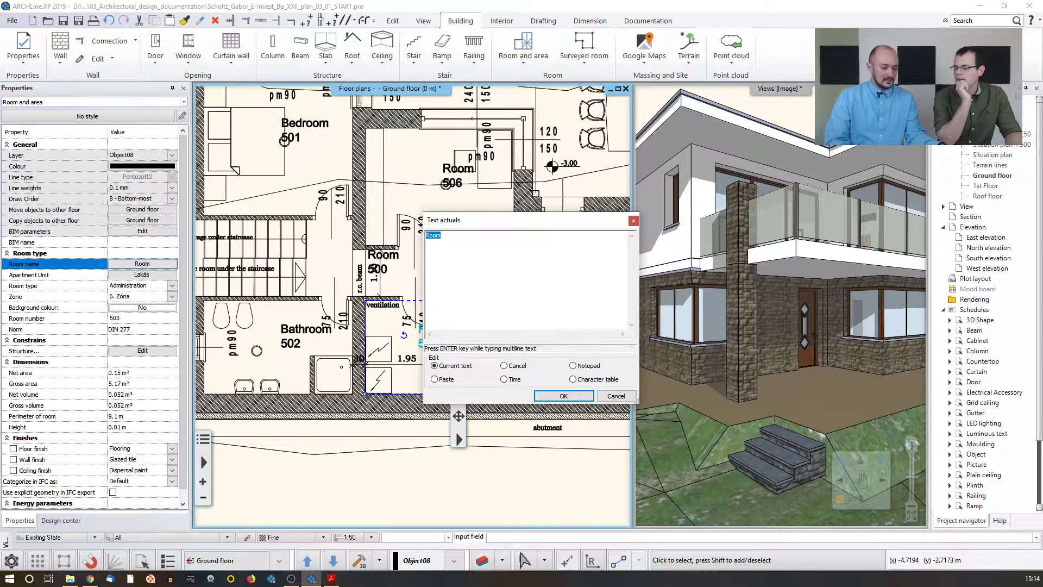
text(Storage)
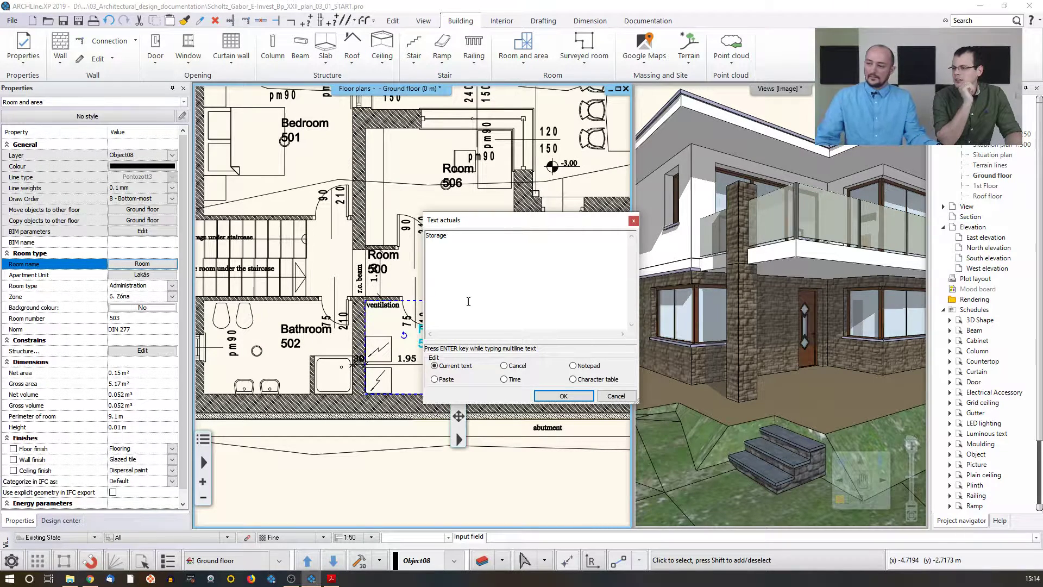
click(565, 399)
Step: Move the wall between the Storage room and room 505 0.1 m to the right
middle_drag(428, 303, 395, 303)
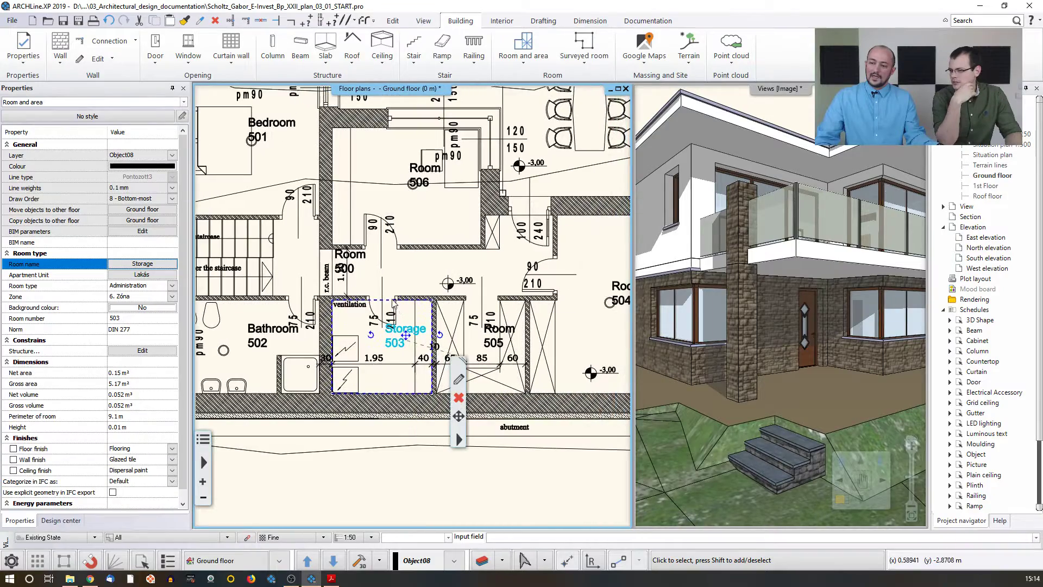
scroll(395, 303, up, 1)
scroll(440, 302, up, 2)
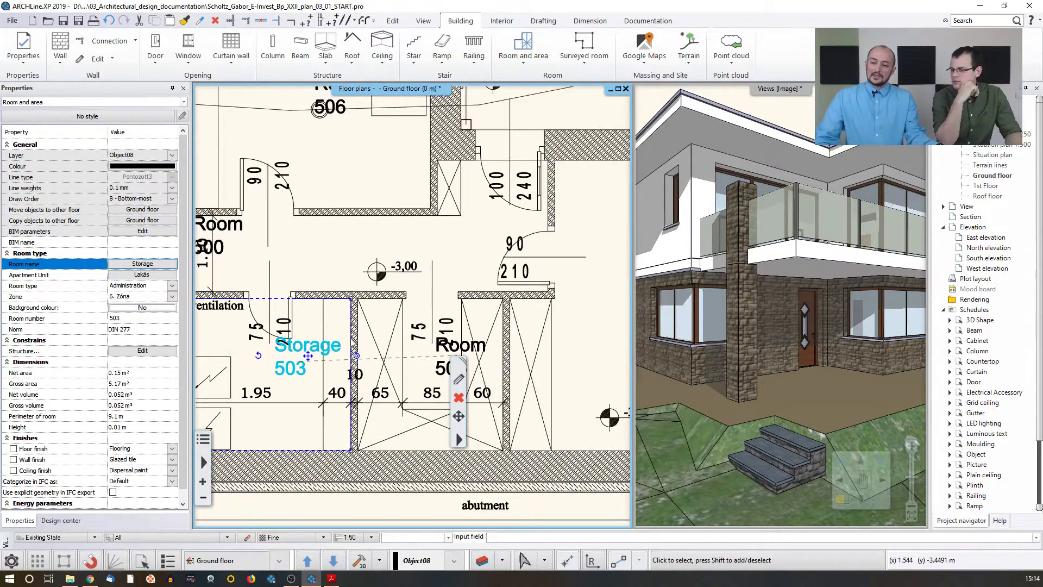
middle_drag(336, 347, 398, 333)
click(420, 330)
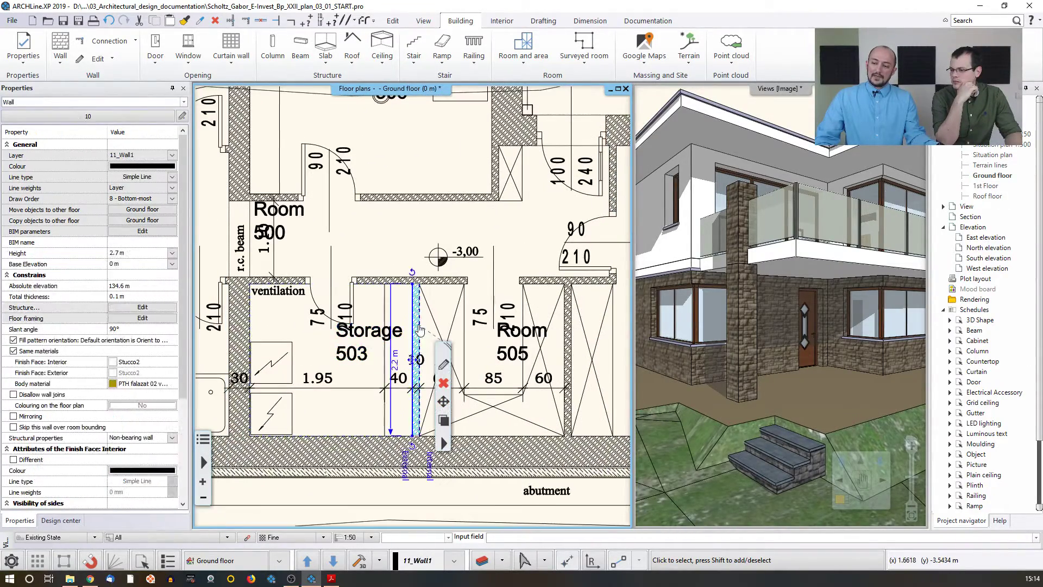
click(412, 360)
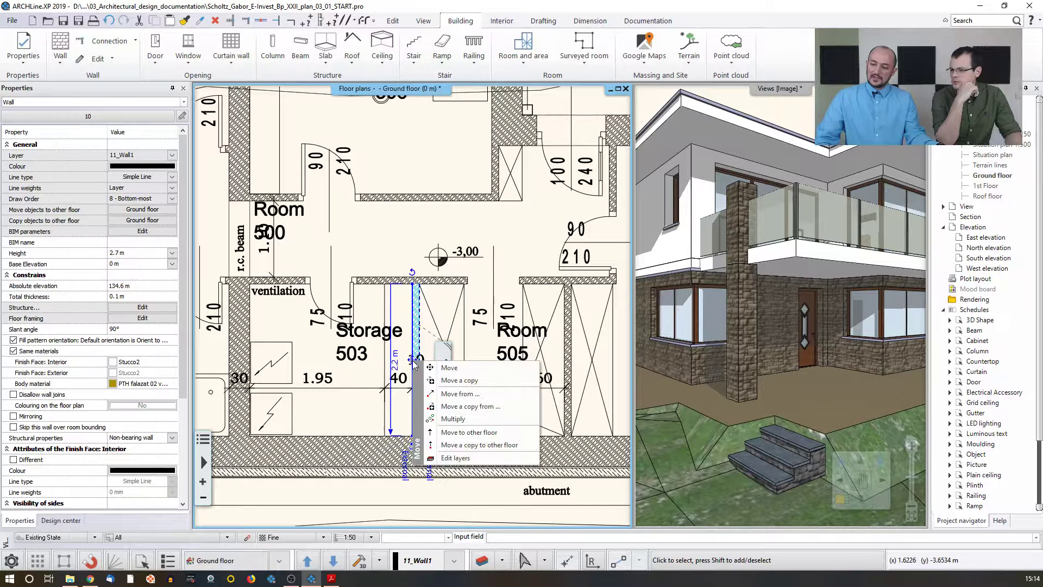
click(449, 368)
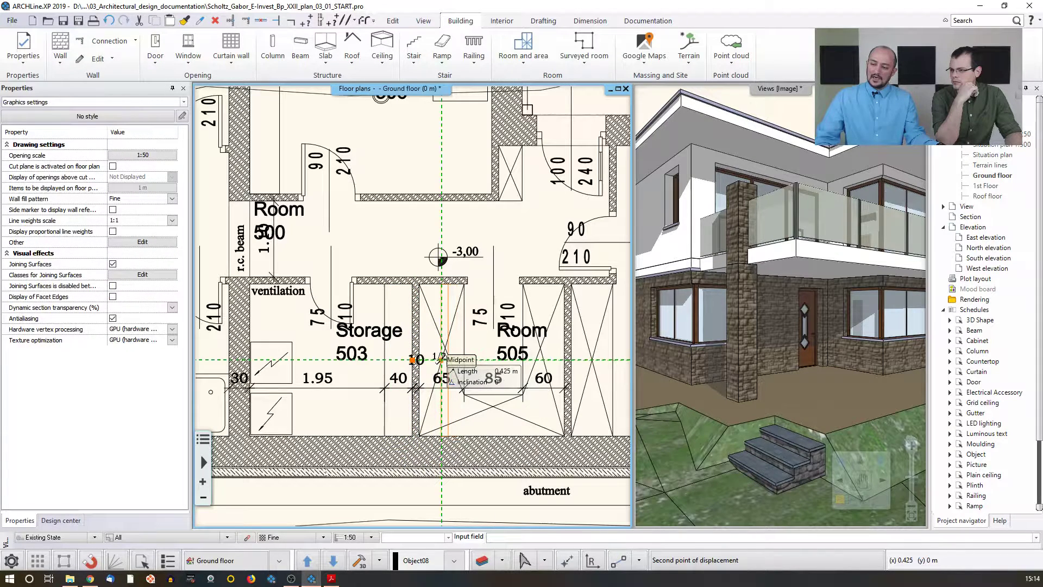
click(425, 358)
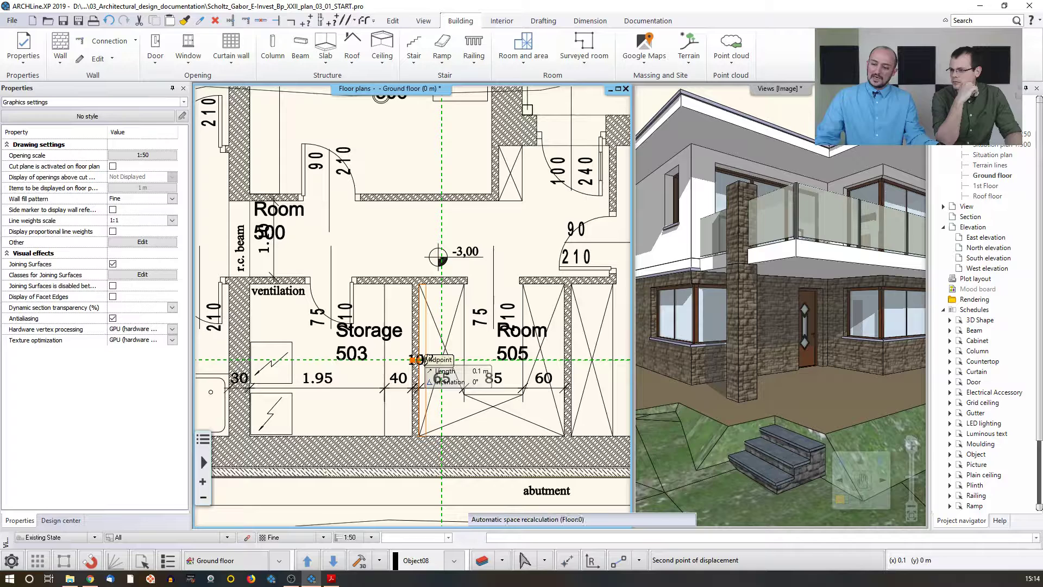
click(427, 358)
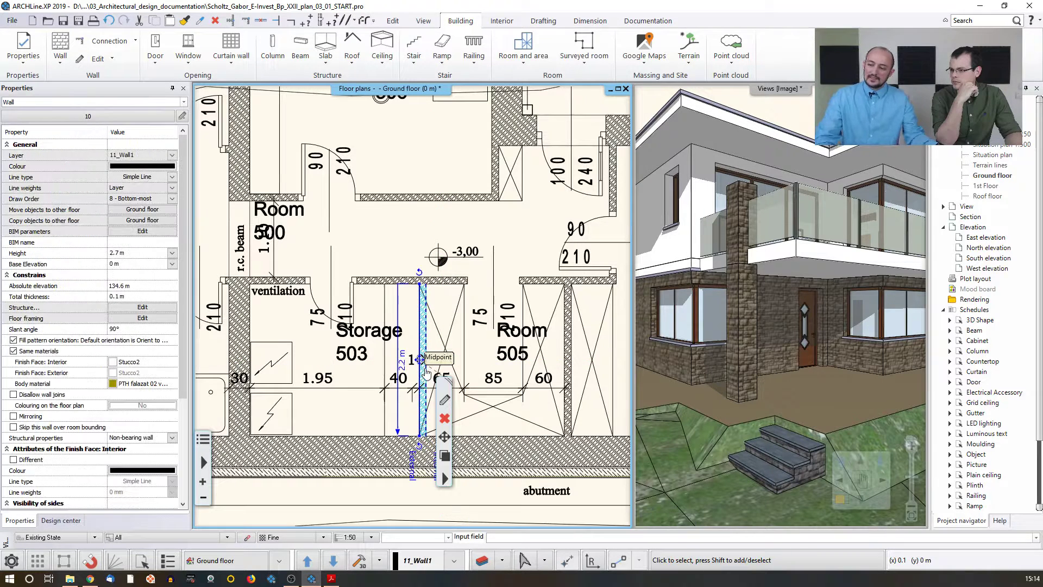
Step: In the Storage room's settings, show the gross area and floor finish and hide the room number
click(371, 339)
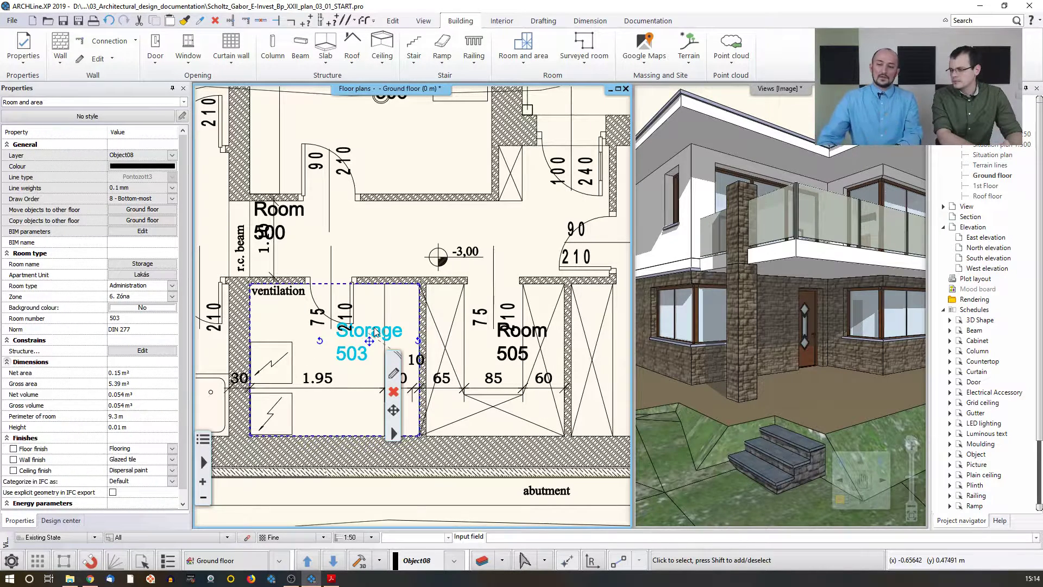
click(395, 374)
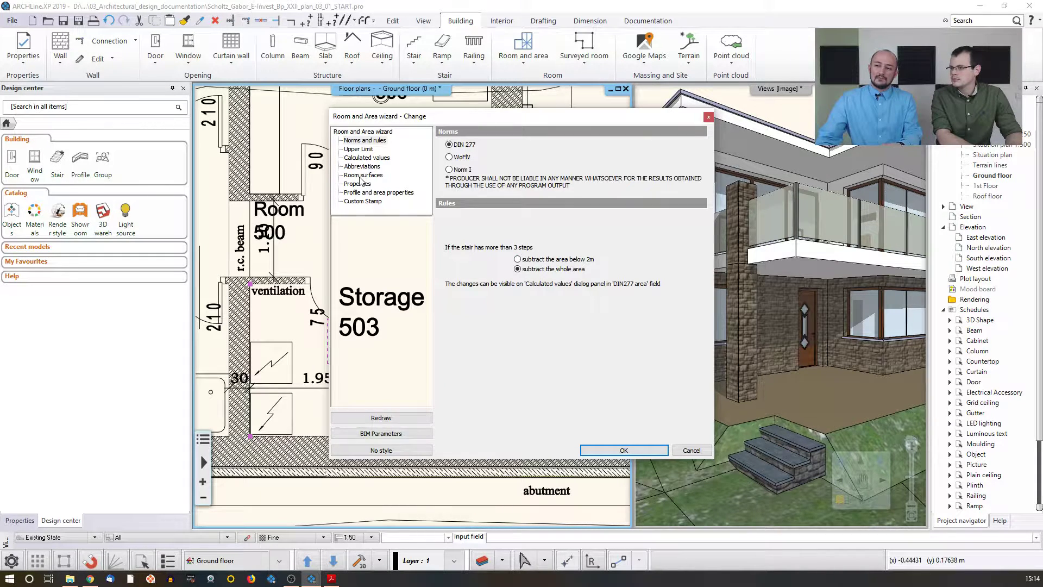
click(365, 157)
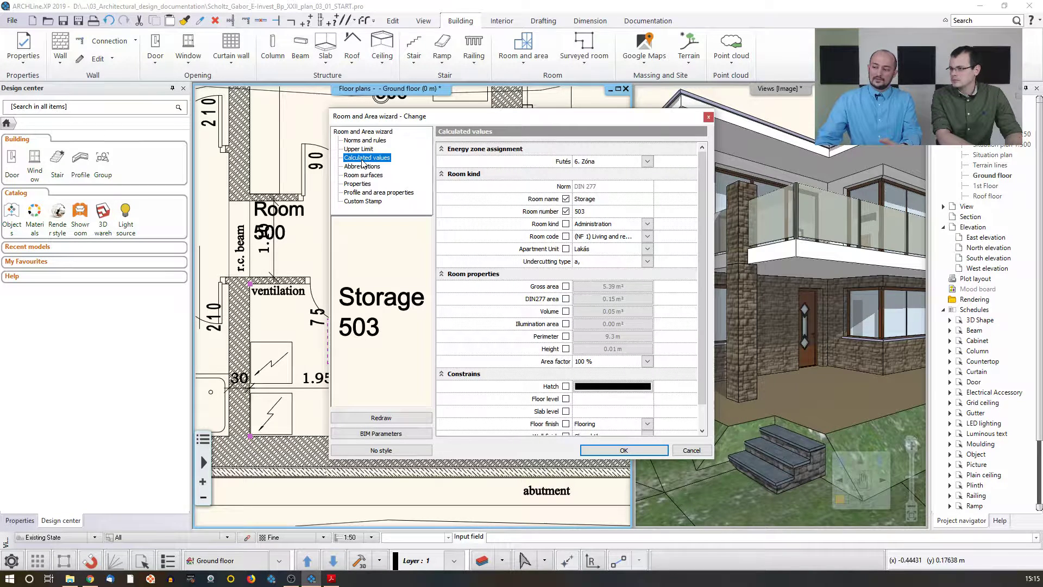
click(566, 287)
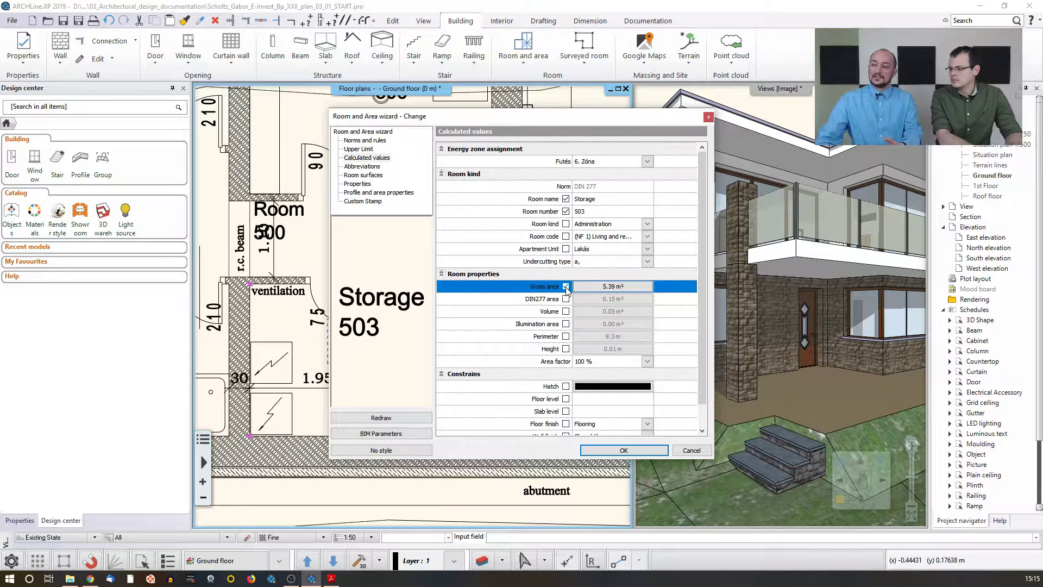
click(566, 212)
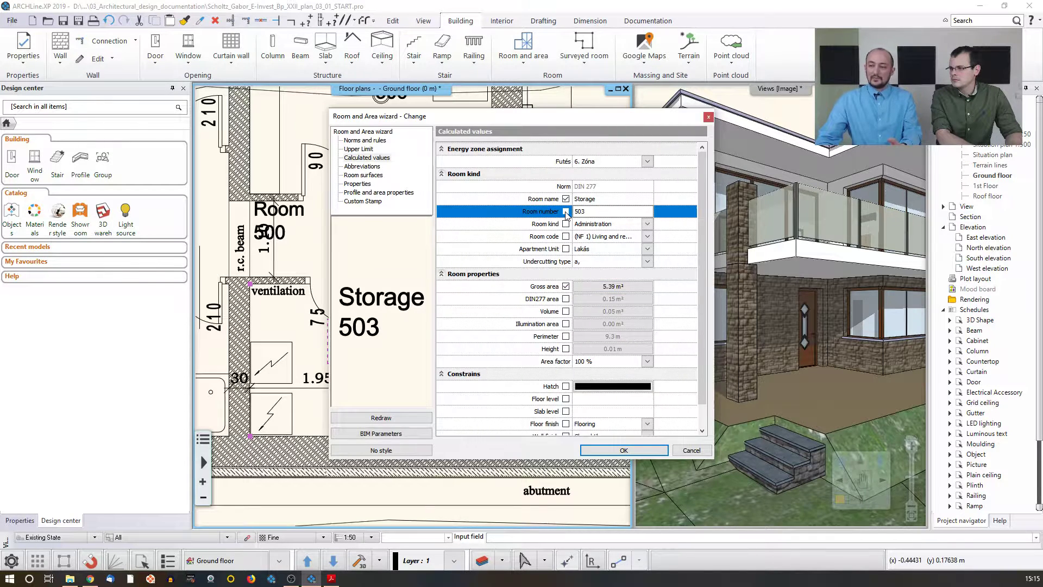
click(566, 424)
click(624, 450)
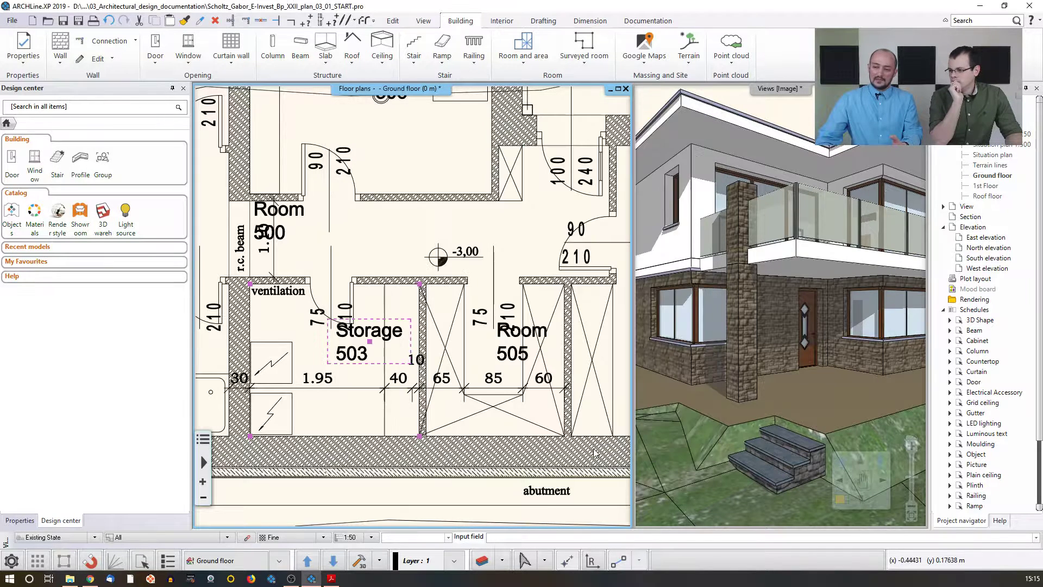
click(378, 341)
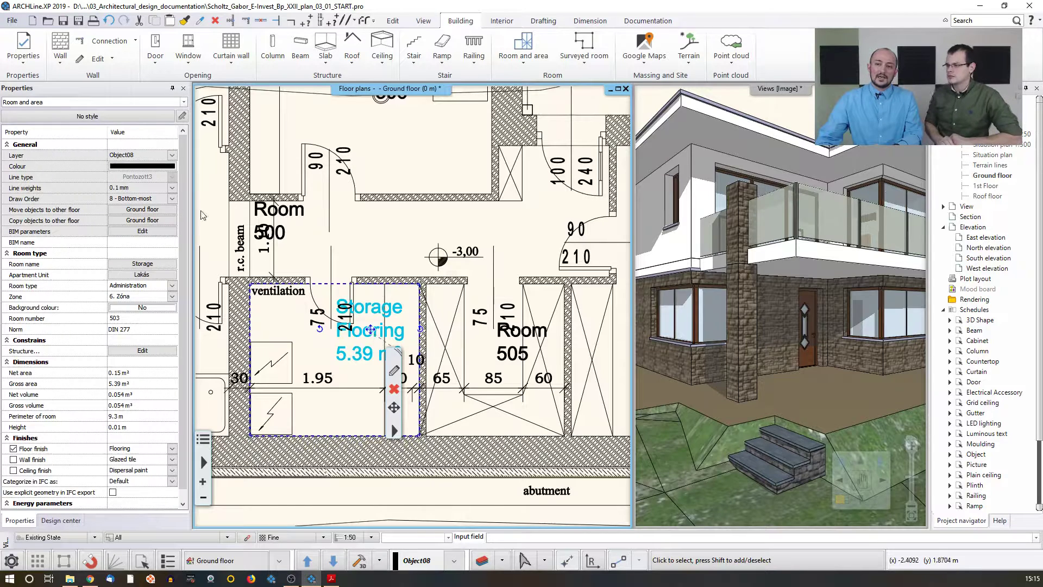
click(84, 117)
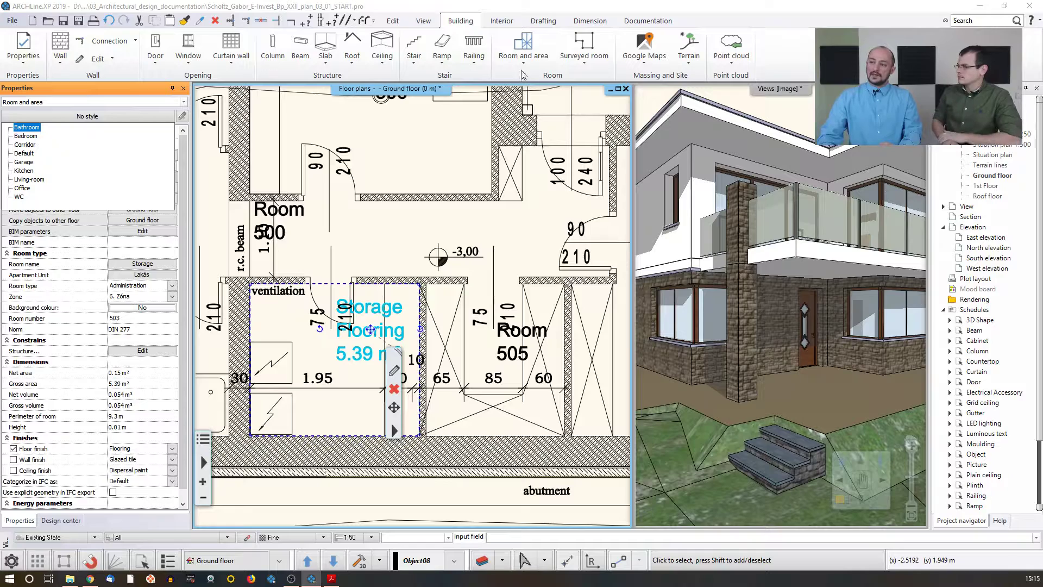
click(528, 48)
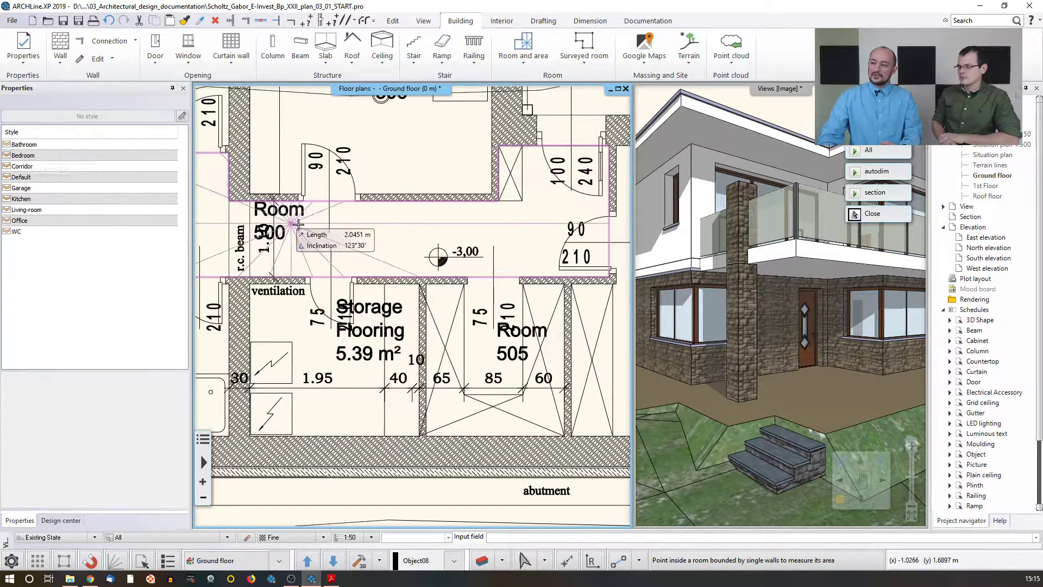
middle_drag(337, 233, 295, 326)
click(337, 245)
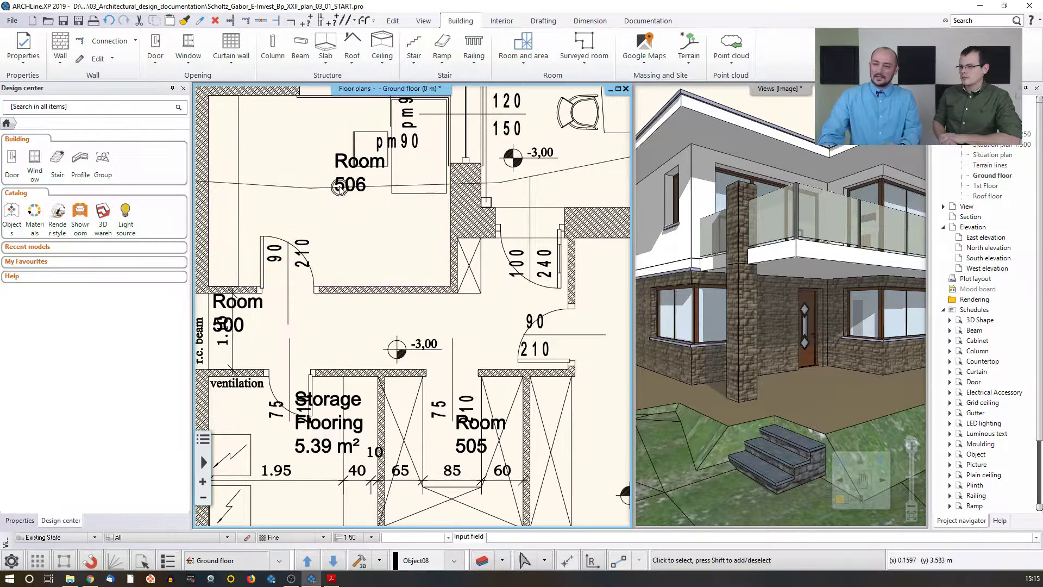
Step: Replace room 506 with a new Office-style room placed by walls in the room above the staircase
click(341, 165)
click(359, 219)
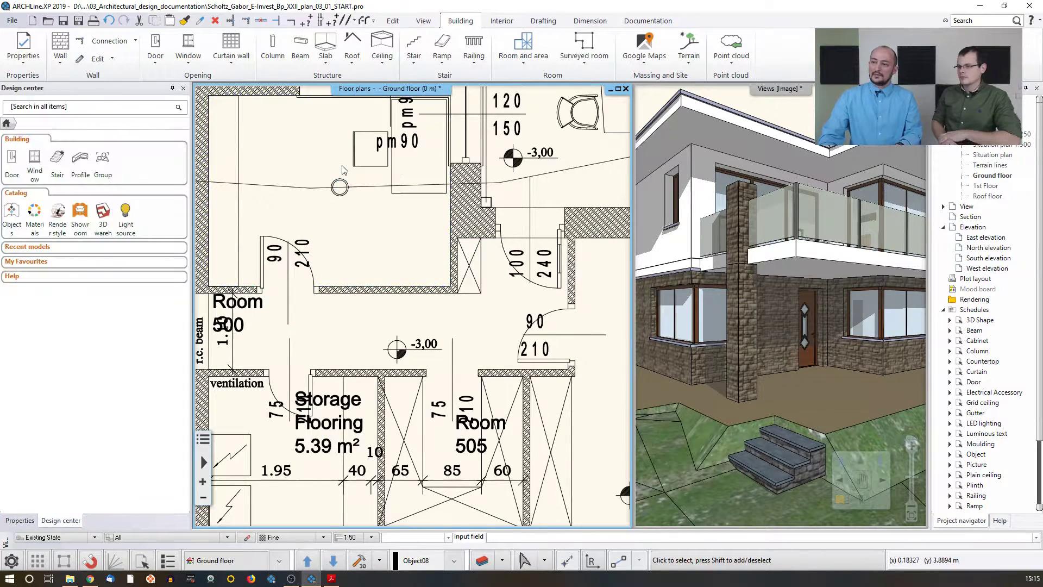
scroll(363, 215, down, 1)
click(523, 47)
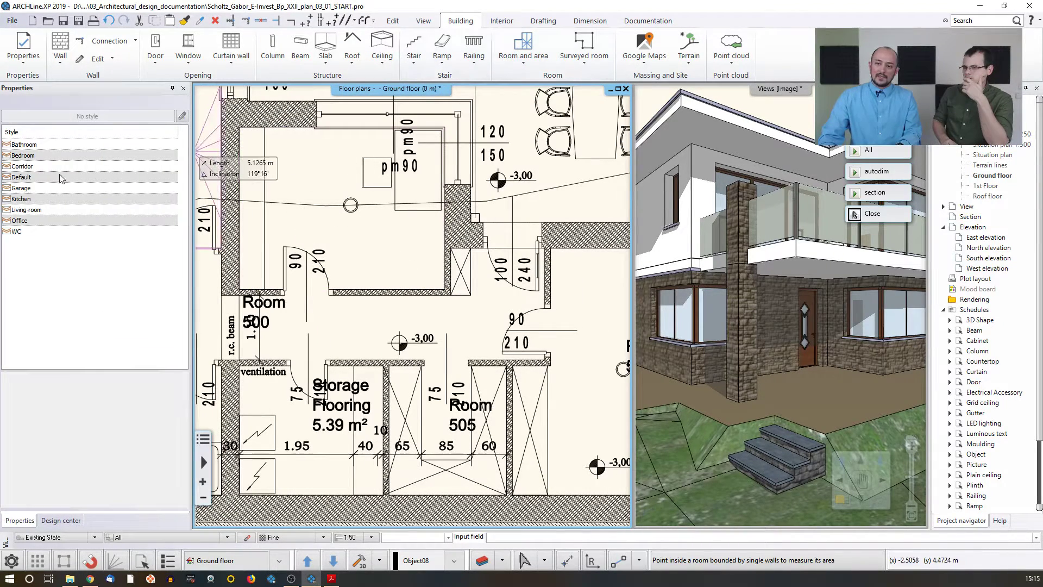
click(24, 219)
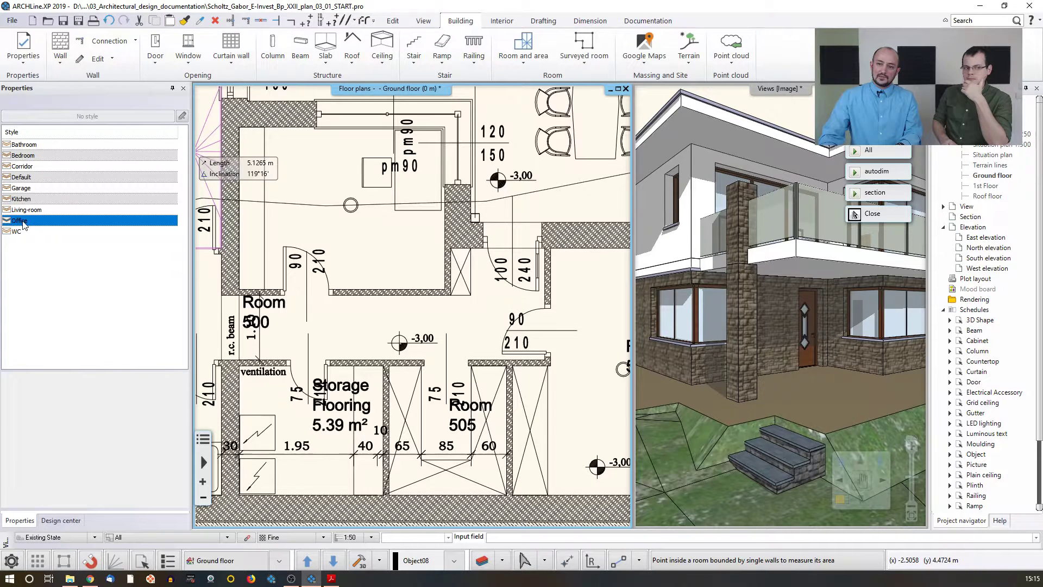
click(324, 235)
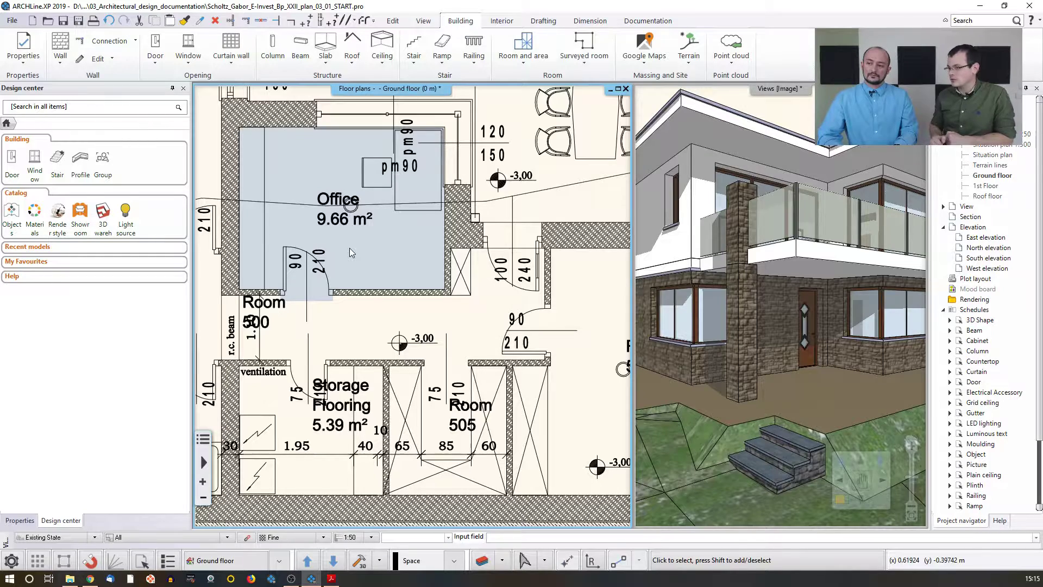
Step: Start a Room by polygon and trace the terrace corners along the r.c. slab contour
scroll(350, 248, down, 3)
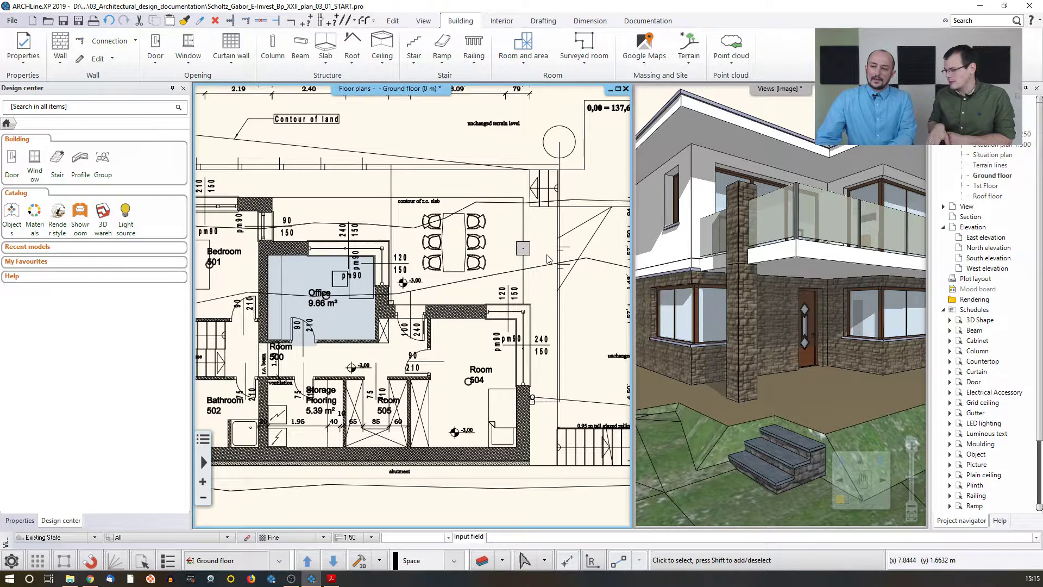
click(523, 43)
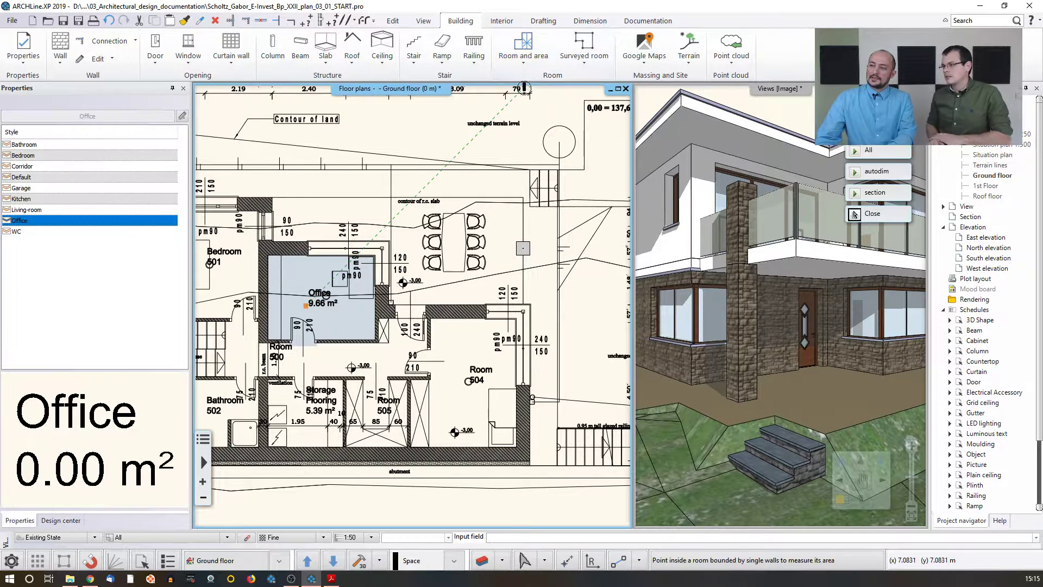
click(523, 60)
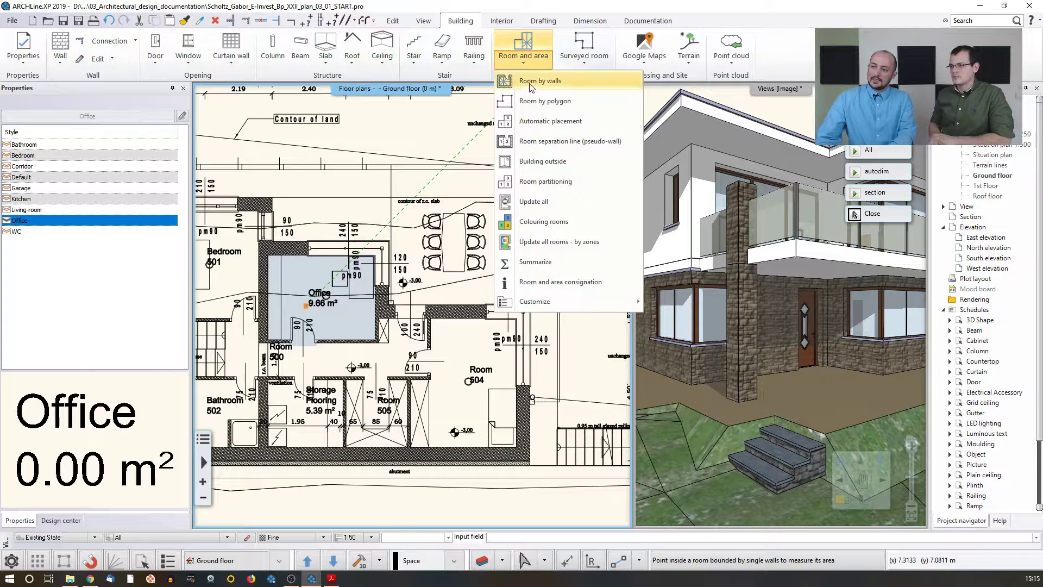
click(531, 82)
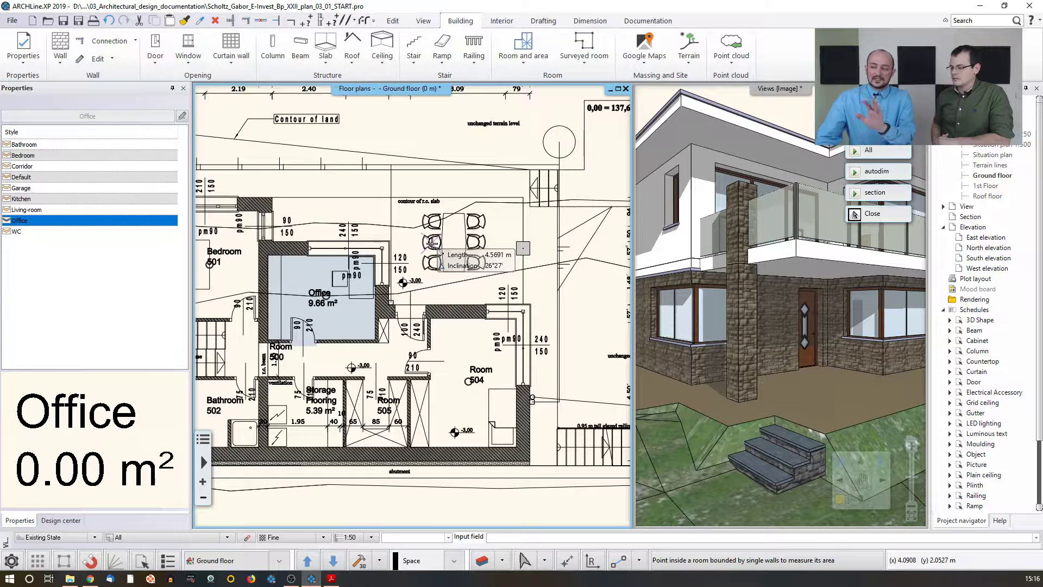
click(524, 47)
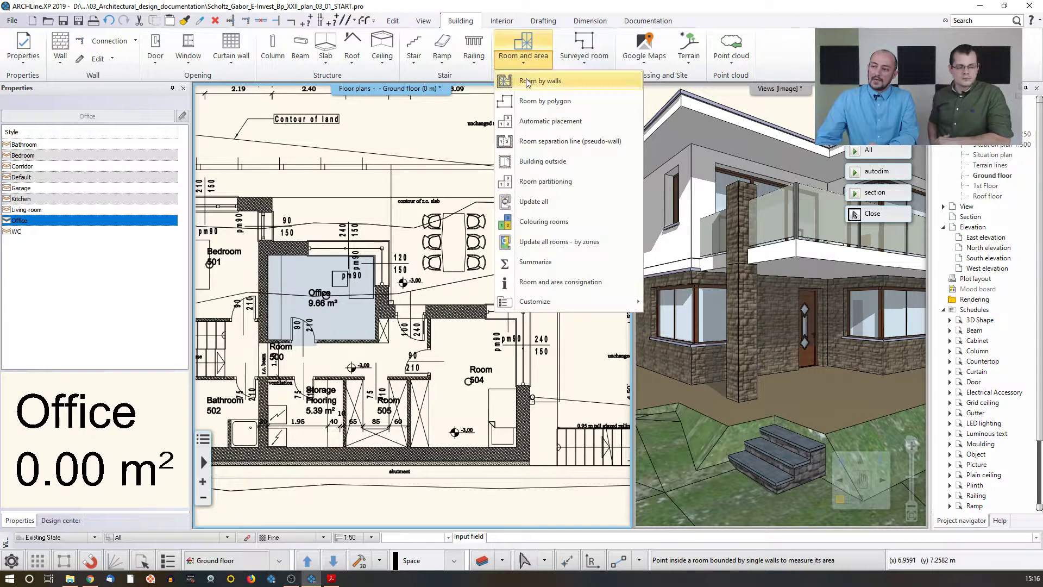
click(545, 108)
click(273, 197)
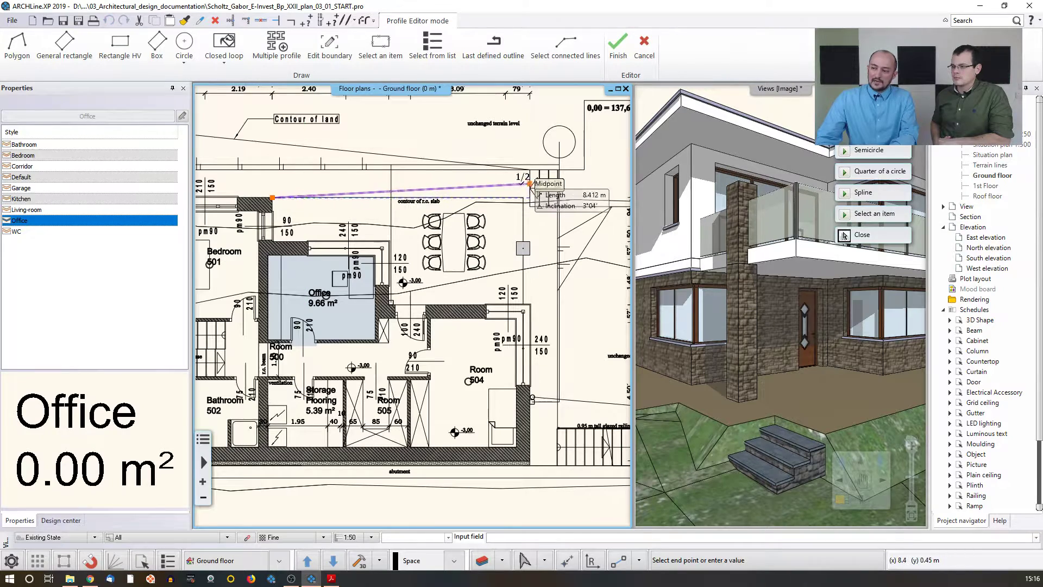
click(523, 197)
click(523, 304)
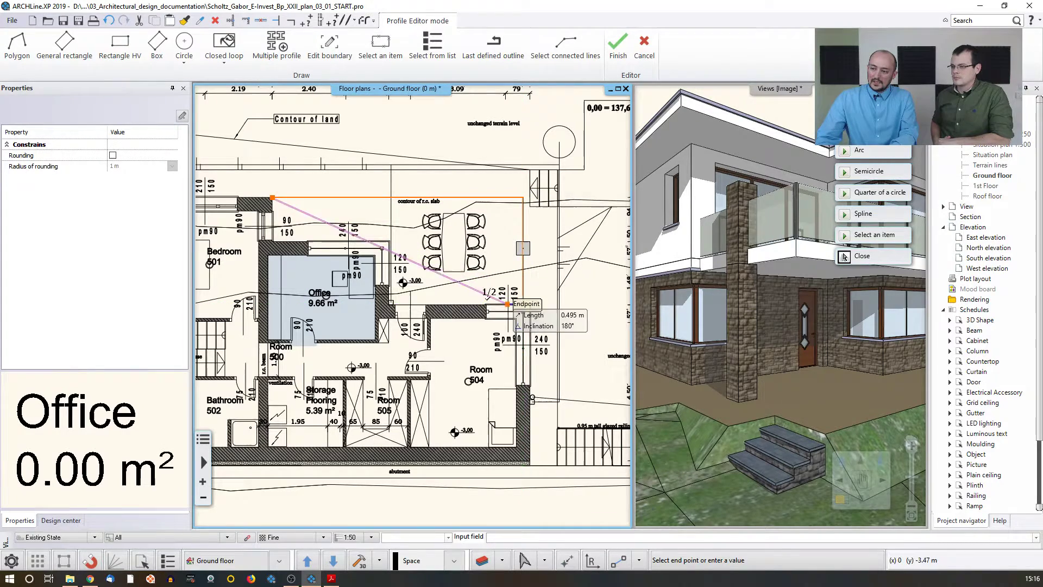
scroll(387, 304, up, 3)
click(388, 304)
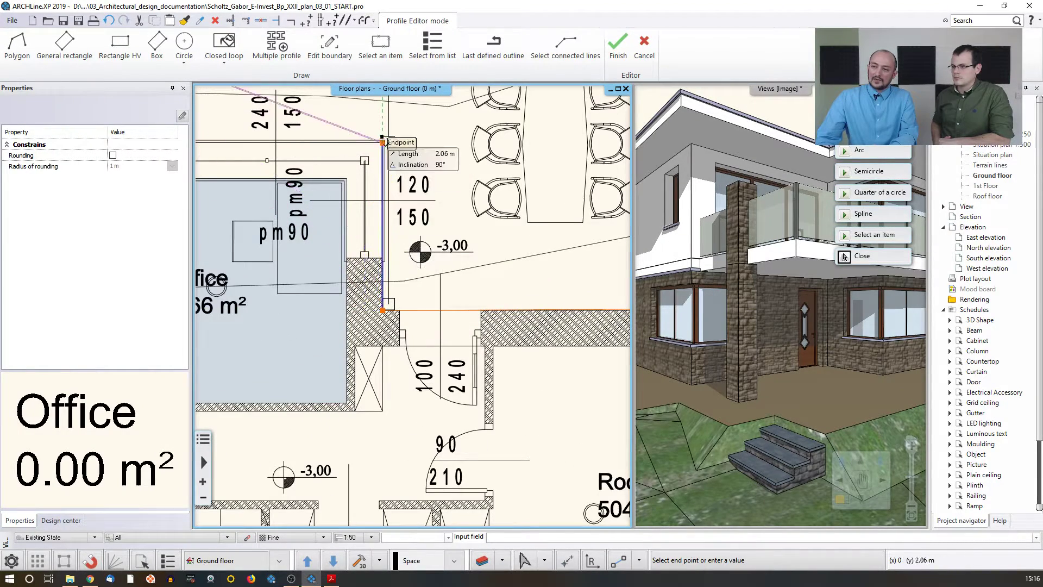
click(383, 143)
middle_drag(257, 162, 590, 193)
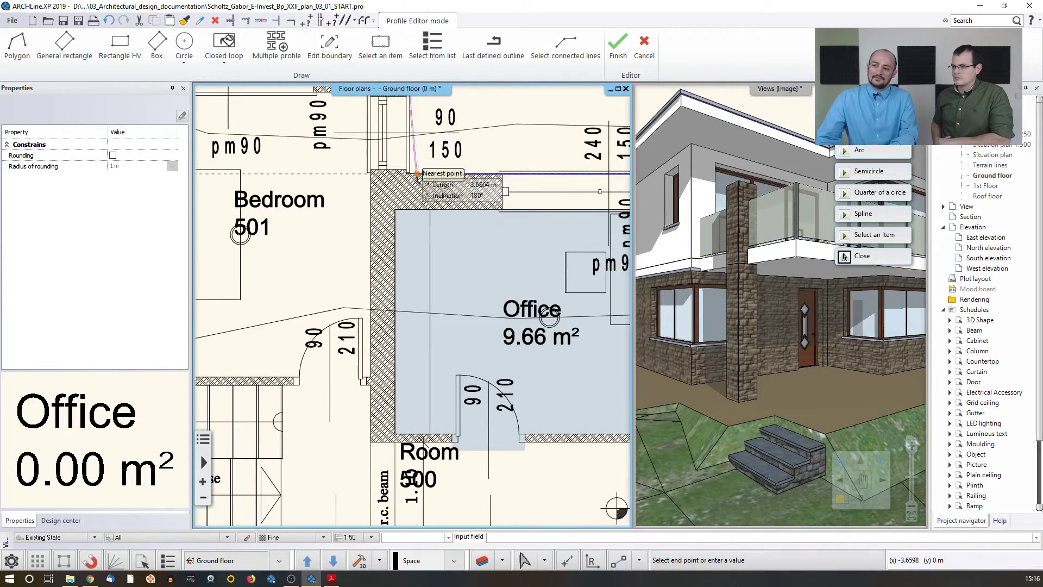
click(404, 172)
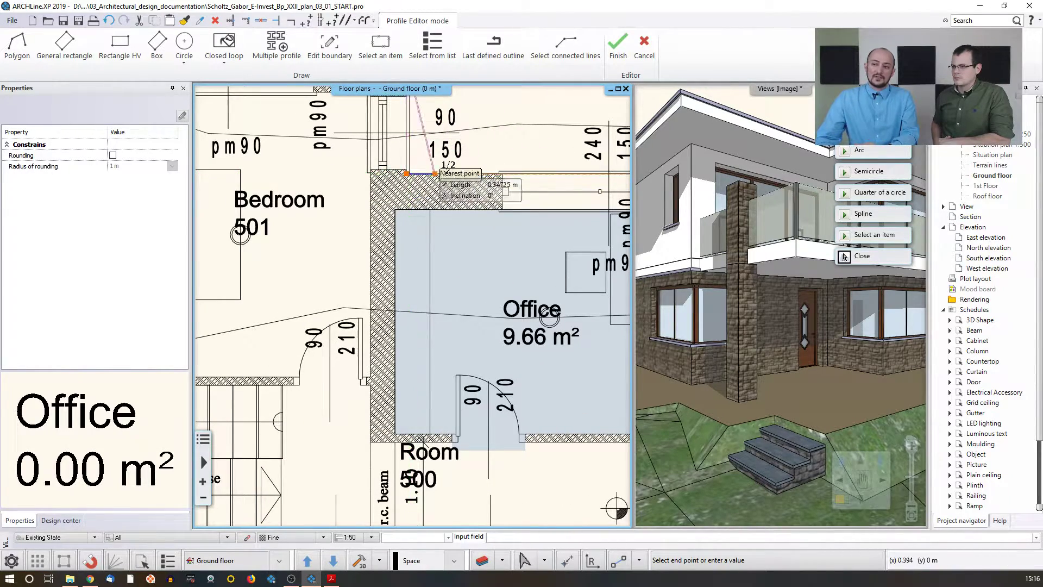
Step: Close the terrace room polygon and set its slab/wall height to 2
scroll(407, 179, down, 2)
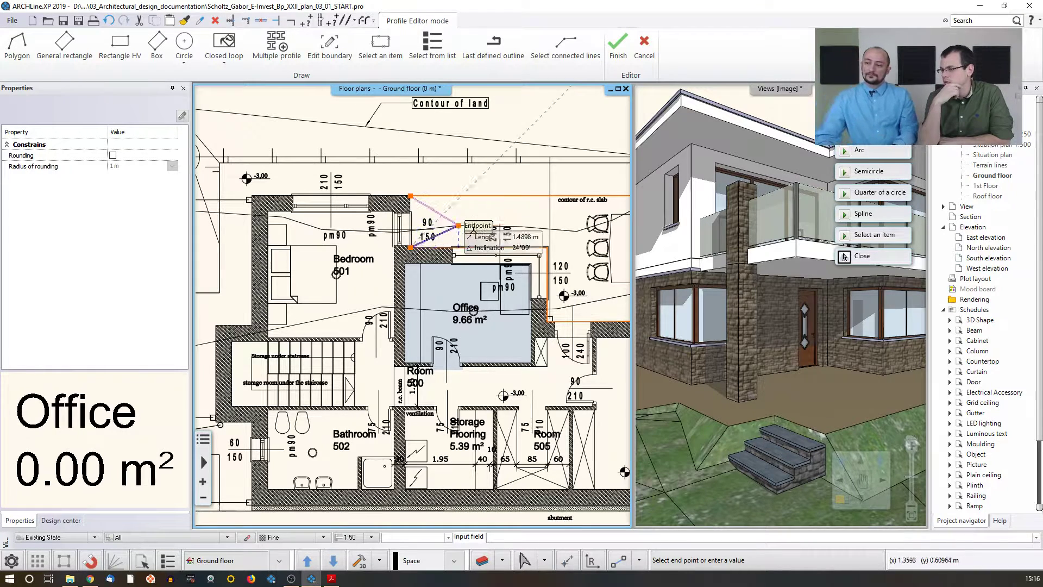
scroll(478, 223, down, 1)
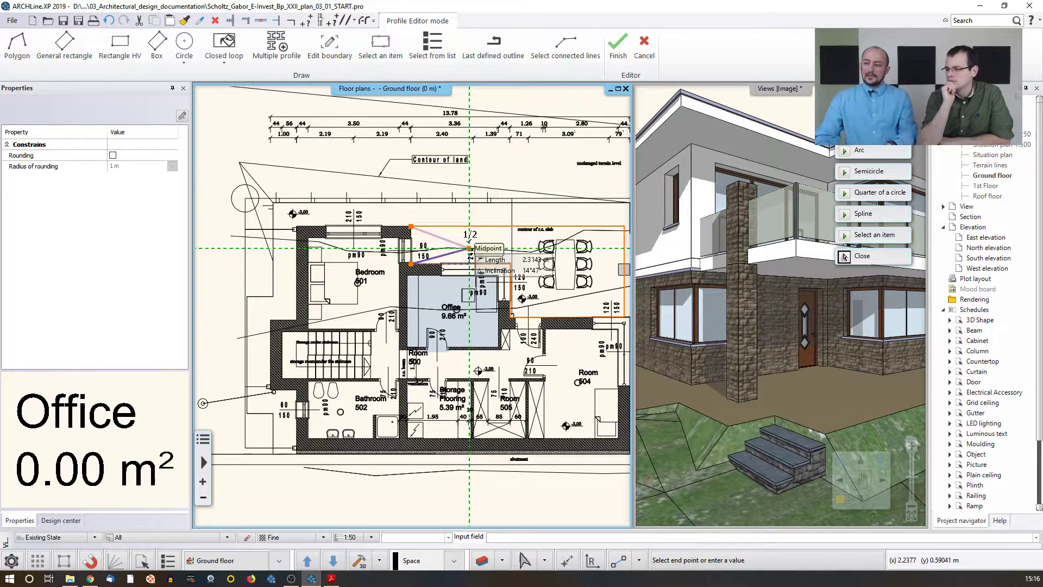
middle_drag(470, 248, 448, 250)
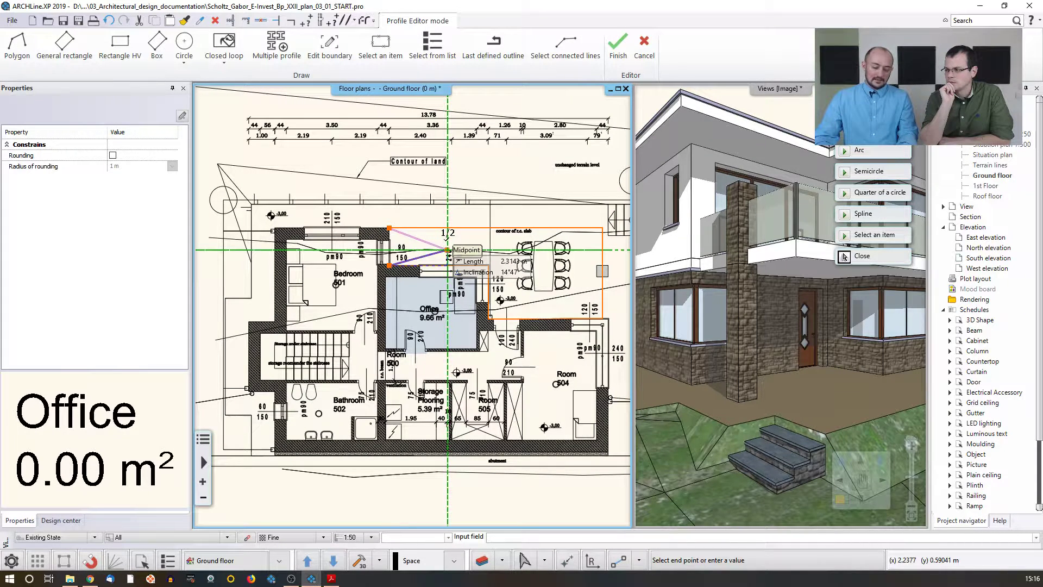
click(448, 250)
scroll(443, 272, up, 3)
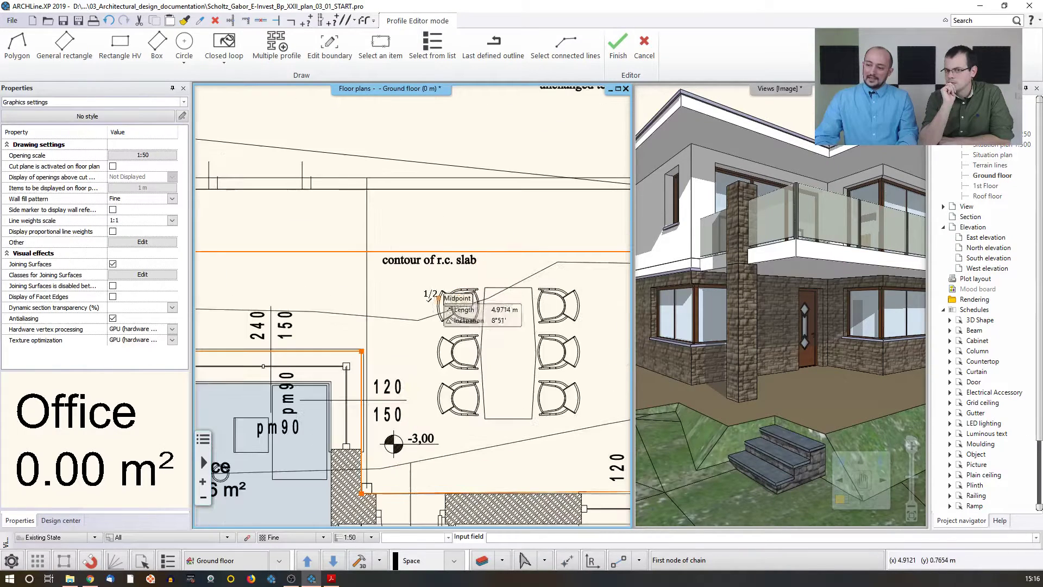
click(384, 317)
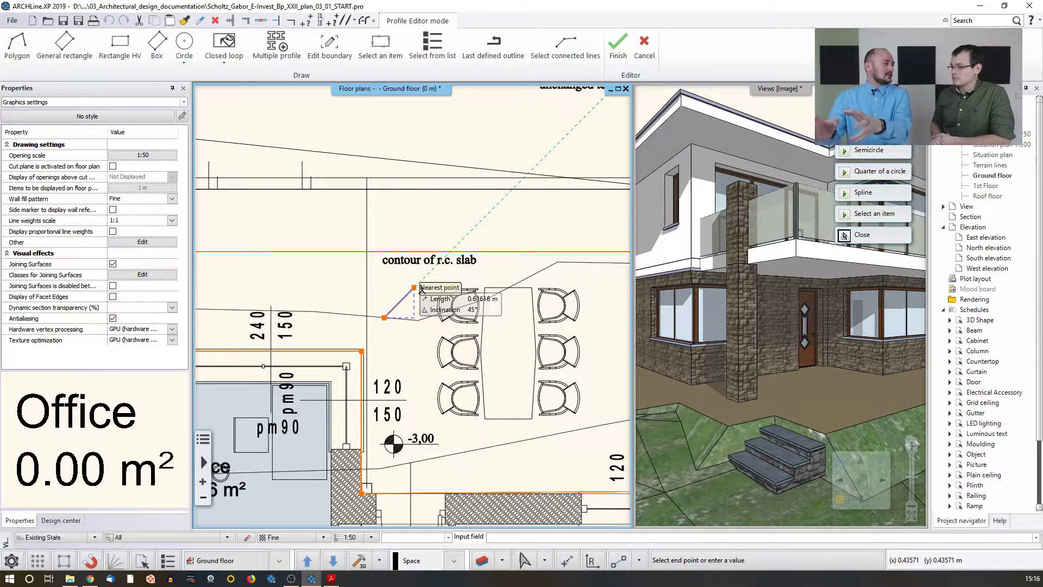
key(Escape)
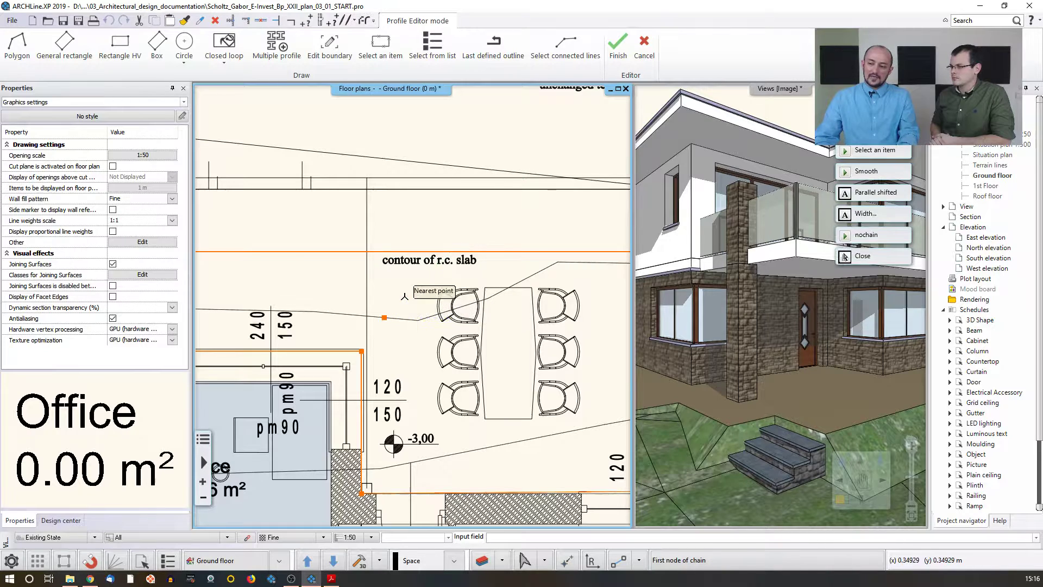
key(Return)
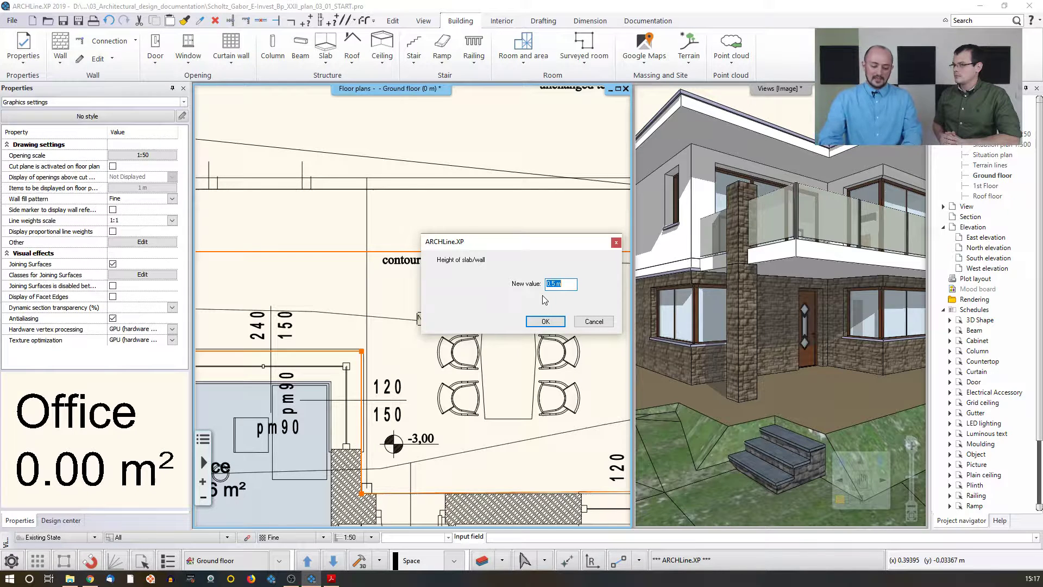
text(2.7)
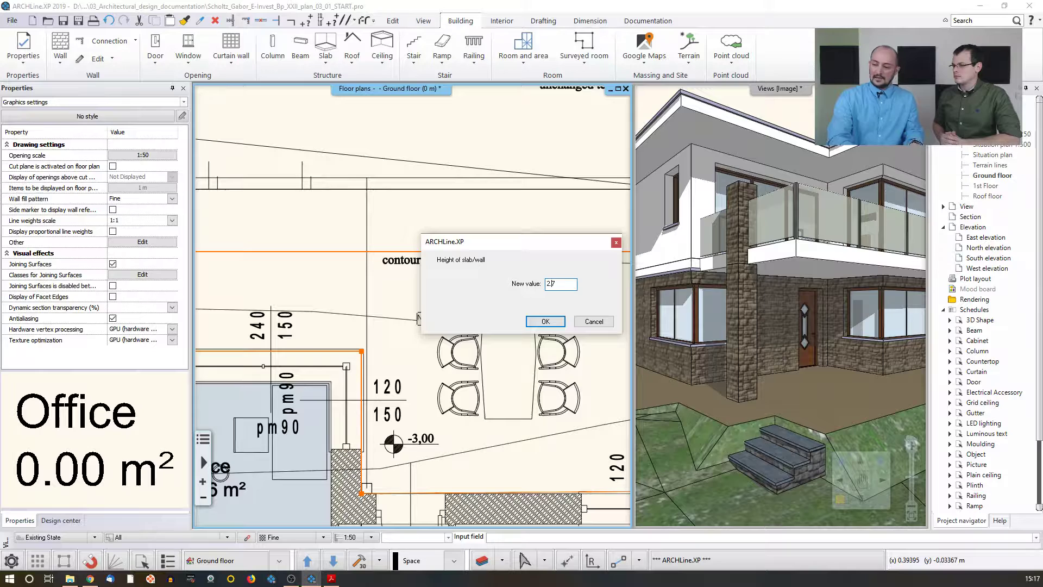
click(545, 321)
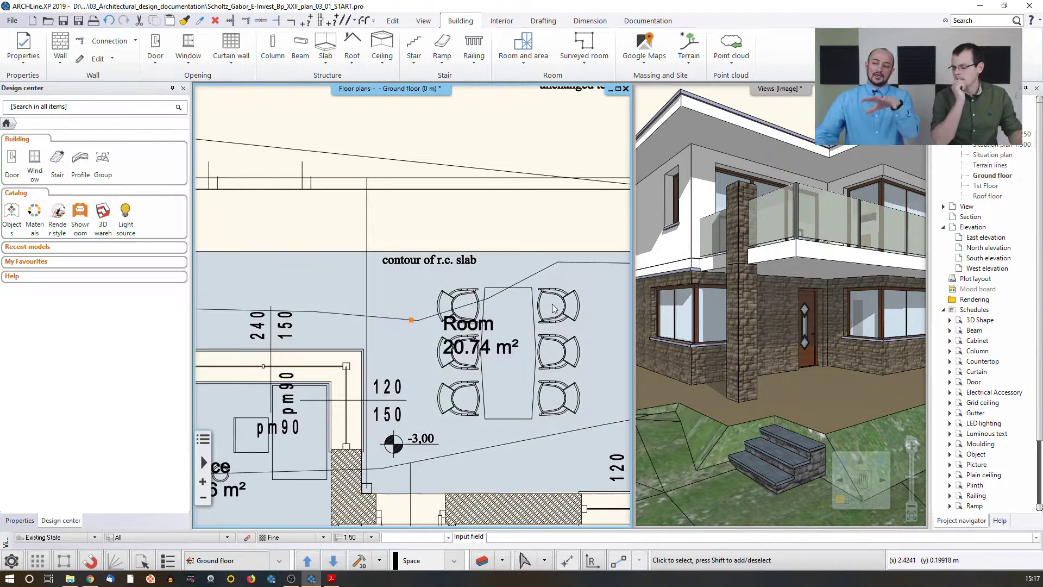
Step: Inspect the new terrace room's properties and its placement on the plan
scroll(553, 308, down, 2)
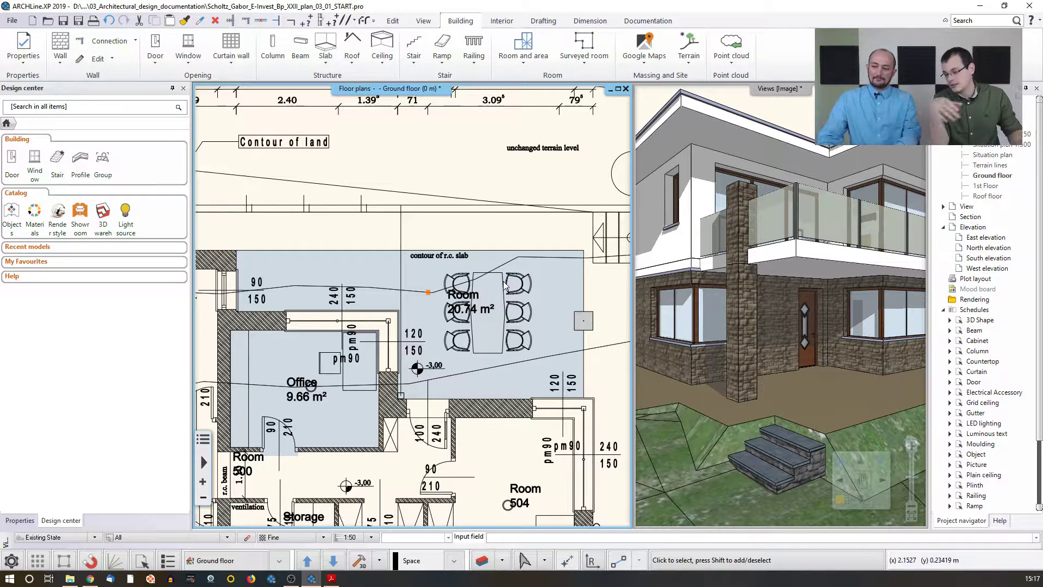
scroll(505, 285, up, 1)
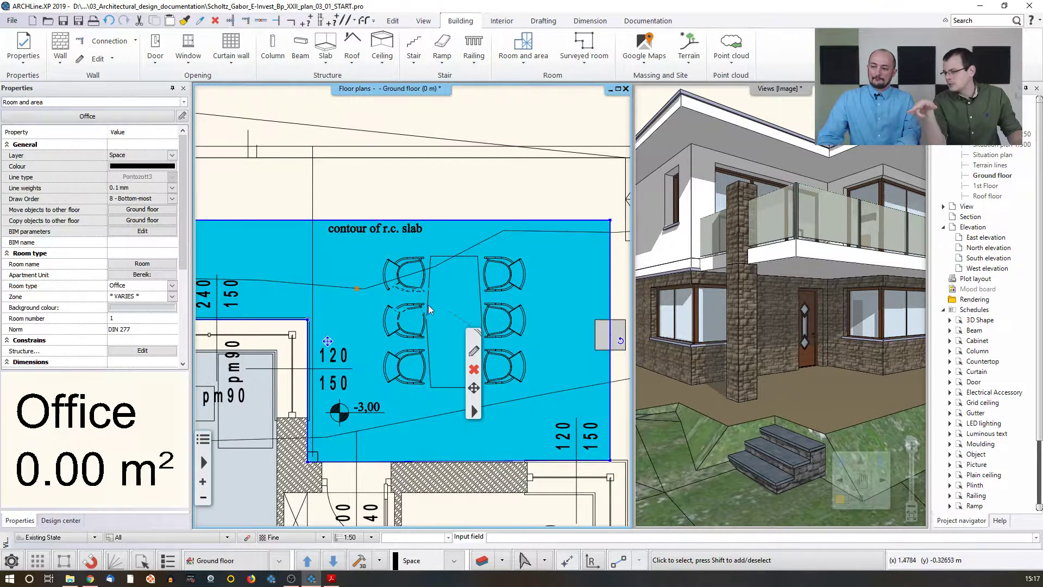
click(428, 304)
click(424, 186)
scroll(428, 205, down, 2)
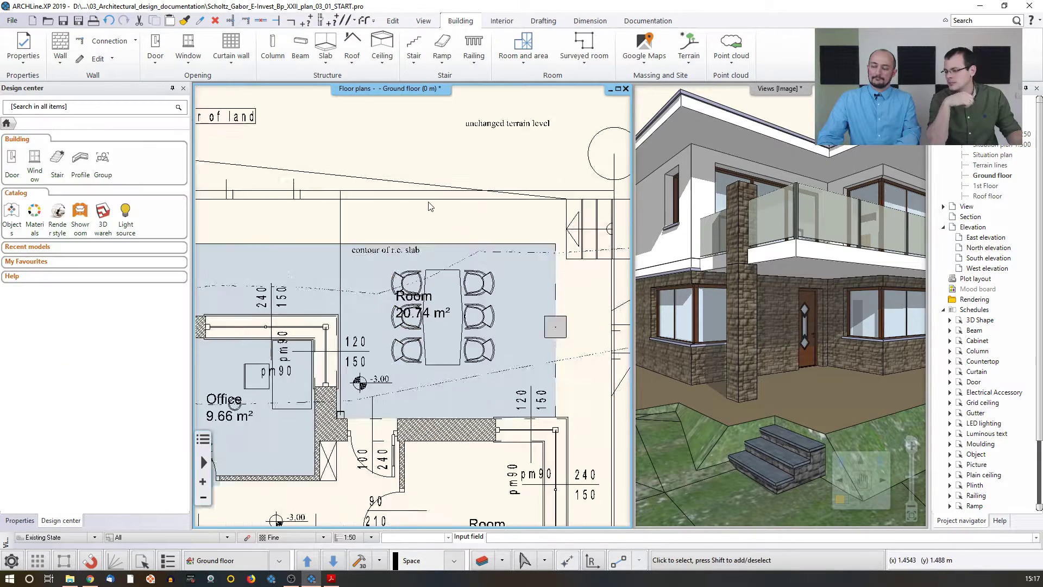
middle_drag(426, 342, 446, 309)
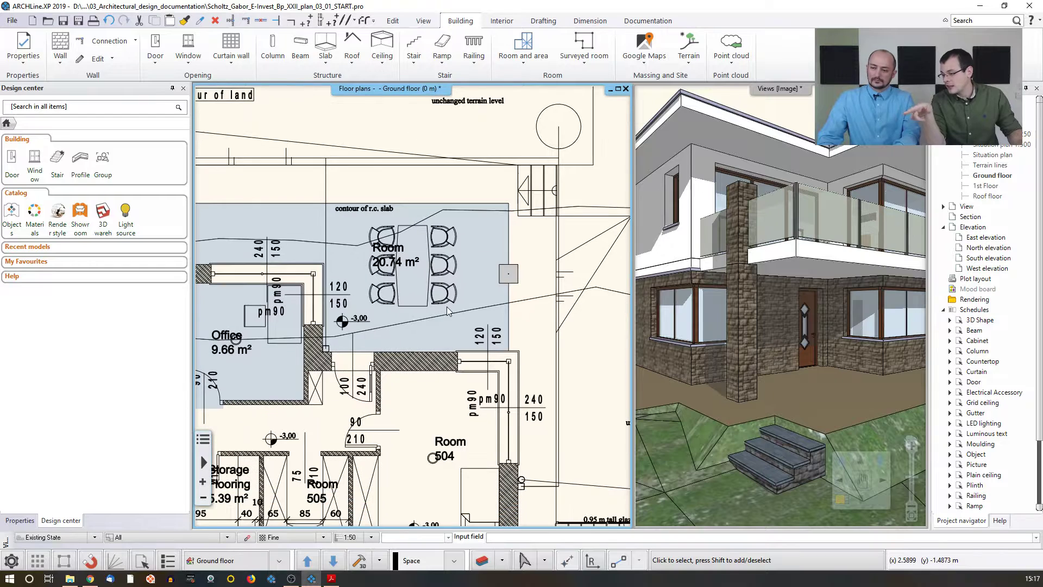
Step: Place an elevation mark on the floor plan, measuring the bottom of the slab at the hallway wall above Room 504
click(581, 22)
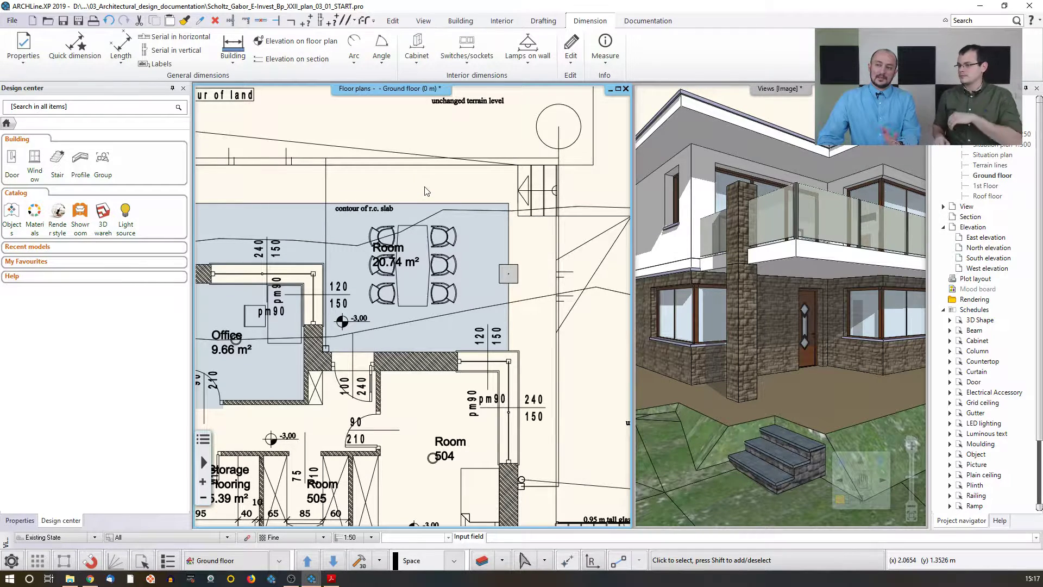
click(286, 46)
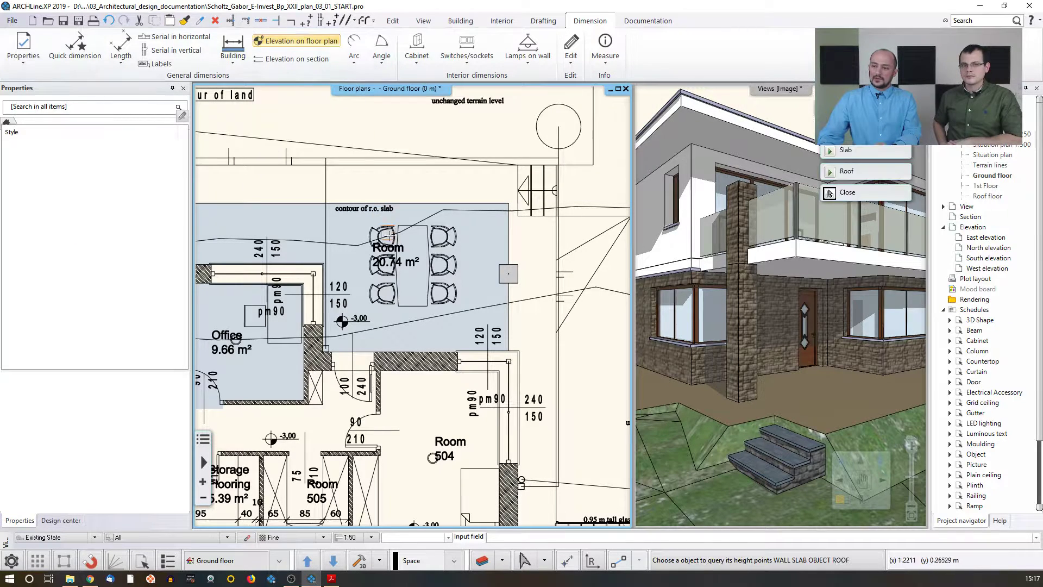
middle_drag(424, 341, 454, 244)
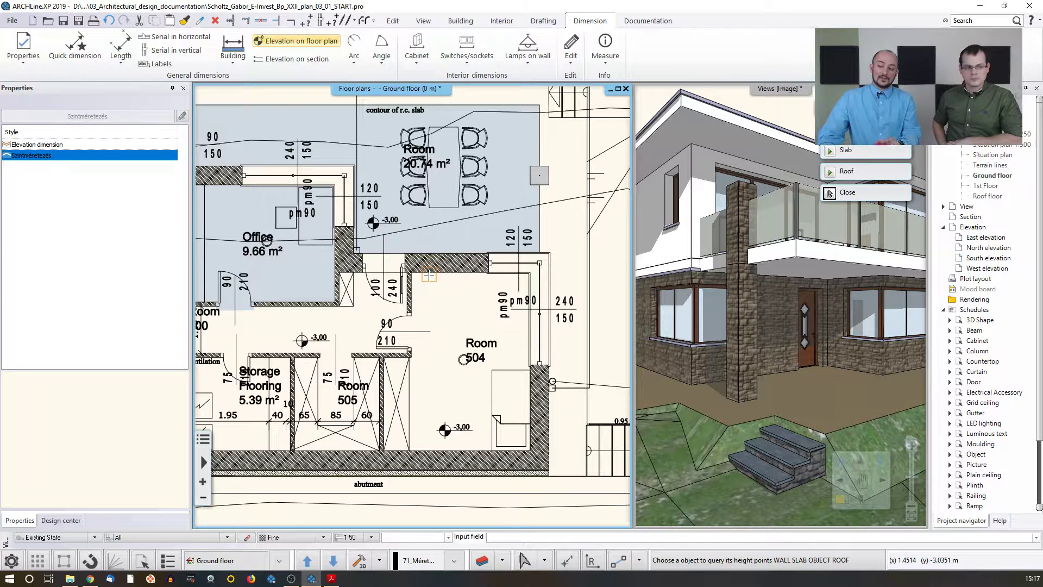
click(830, 193)
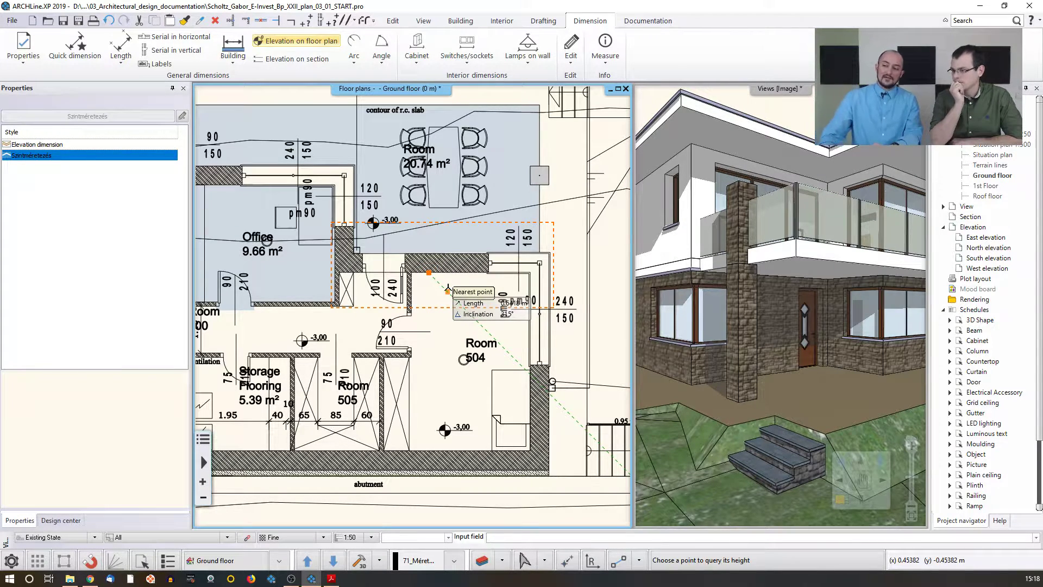
click(449, 272)
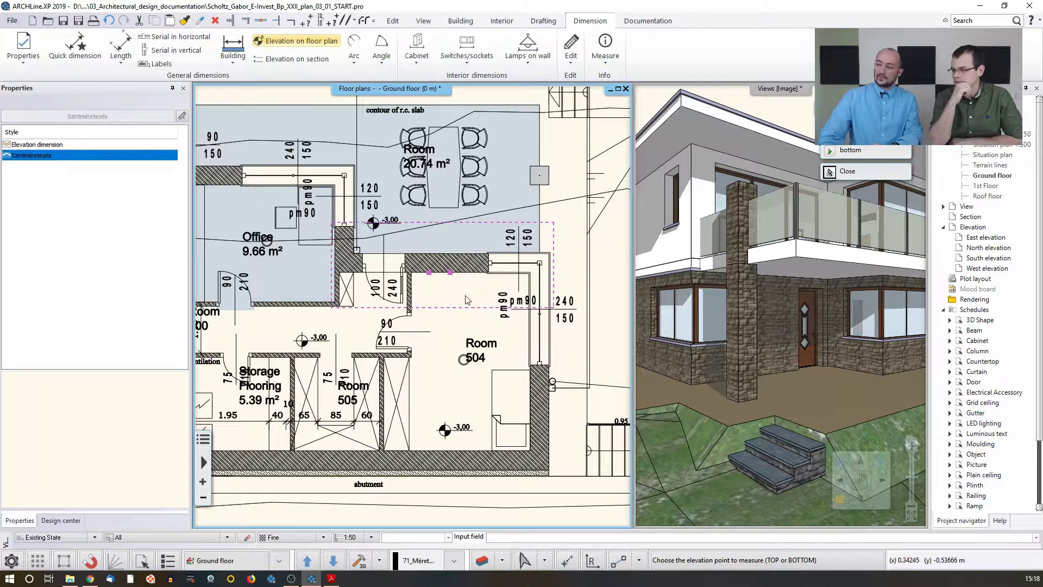
click(851, 154)
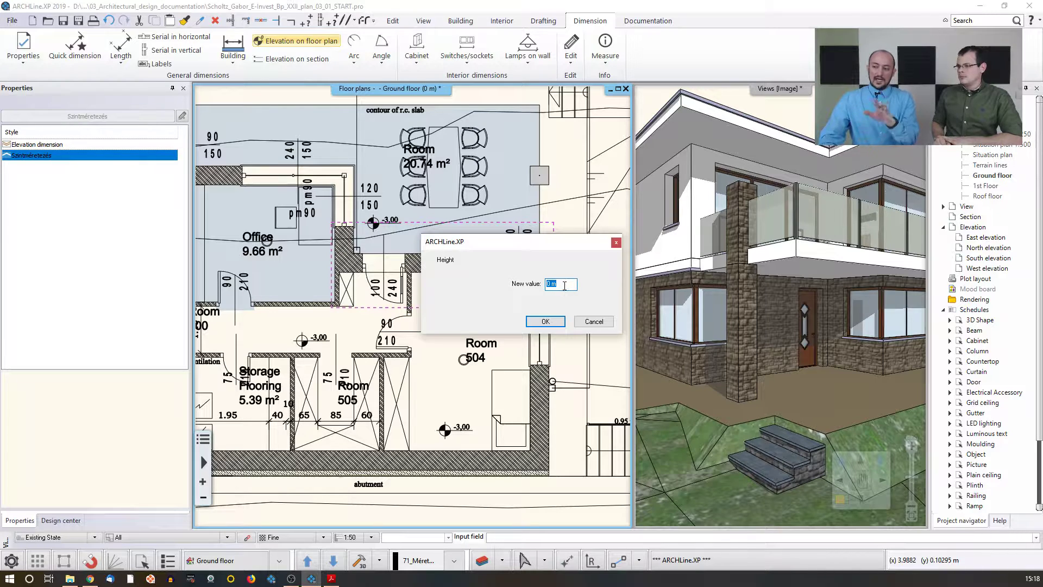
click(545, 321)
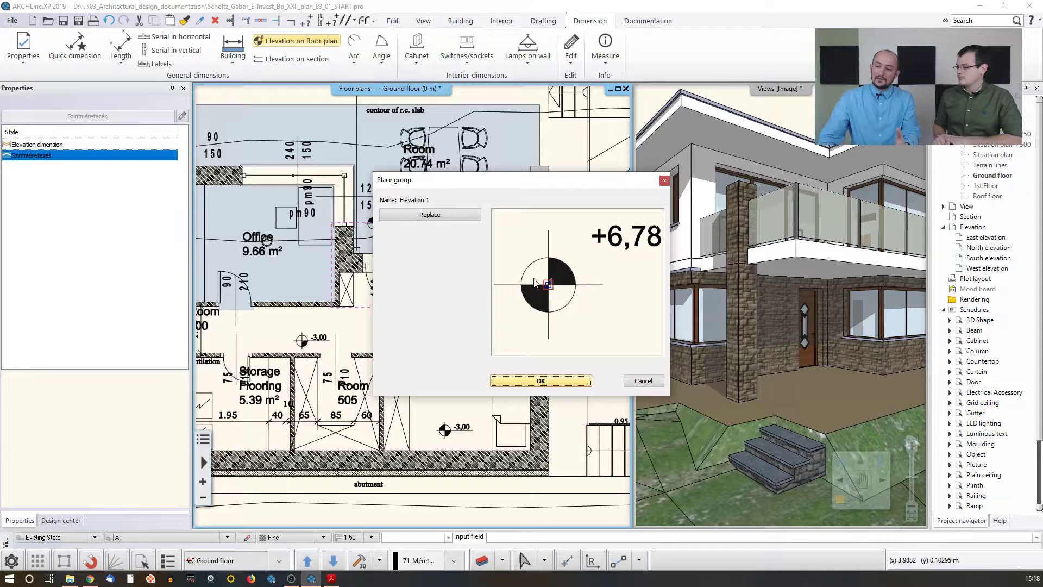
click(560, 383)
scroll(434, 326, up, 3)
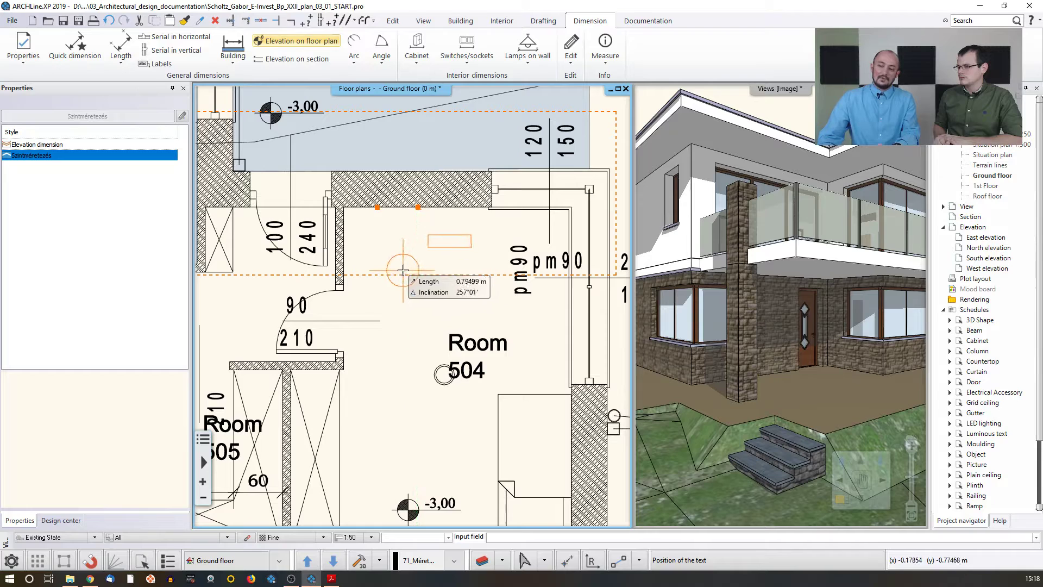
click(399, 272)
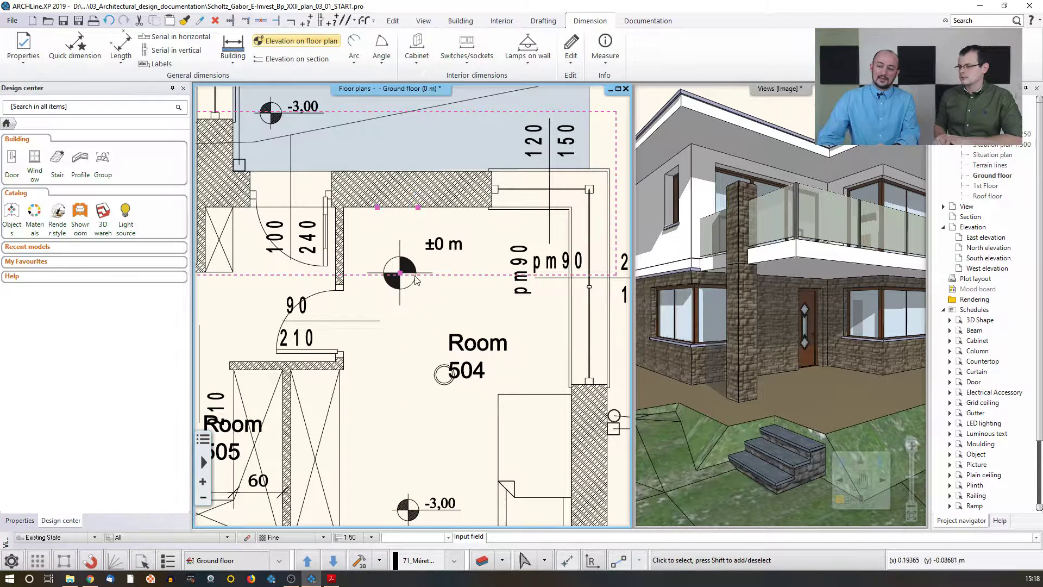
Step: Insert the North 14 symbol from the English north signs library above the plan's upper right corner
scroll(416, 279, down, 1)
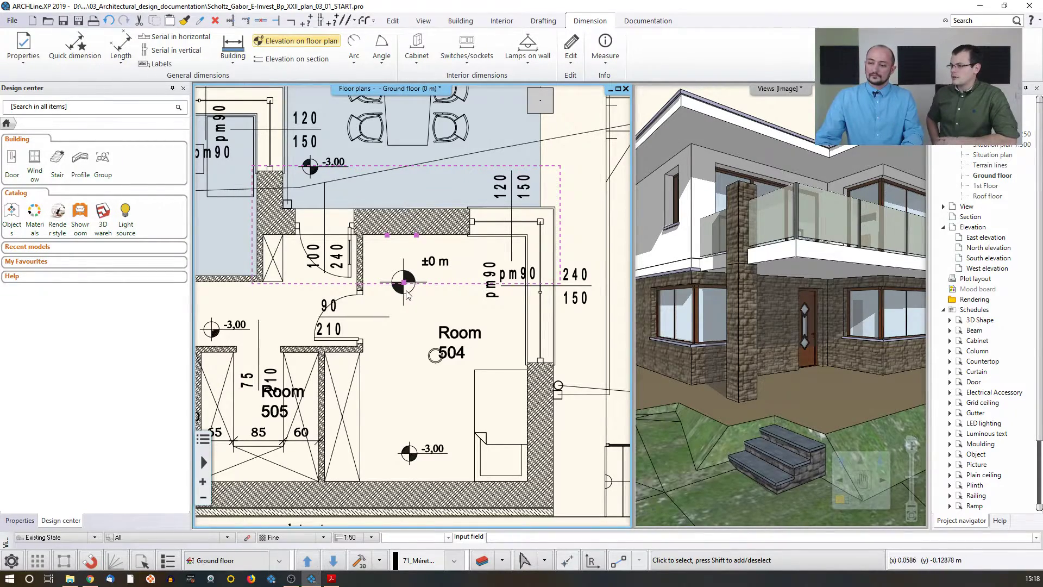
scroll(407, 293, down, 1)
scroll(407, 293, down, 4)
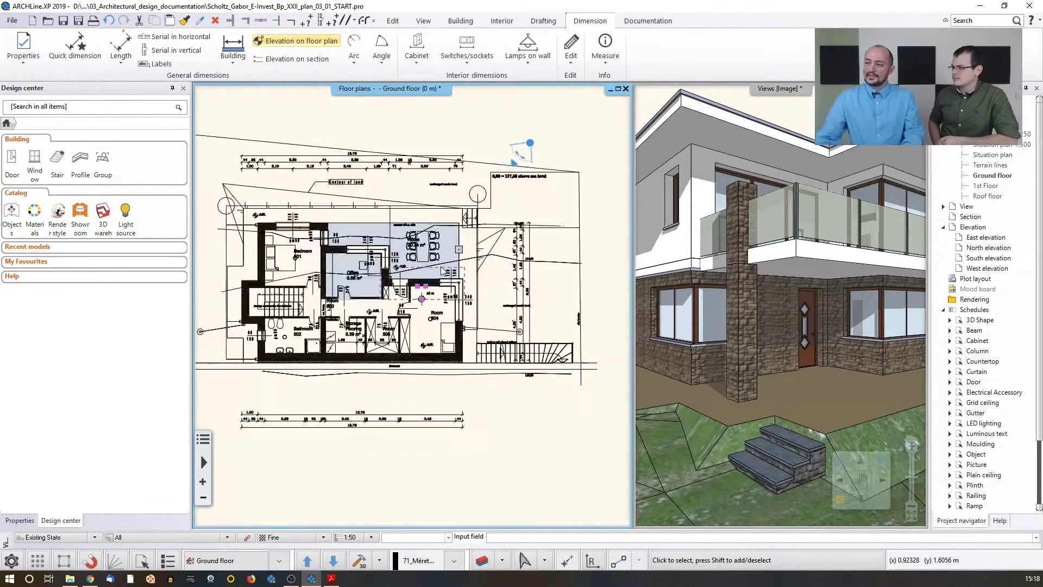
middle_drag(389, 166, 414, 170)
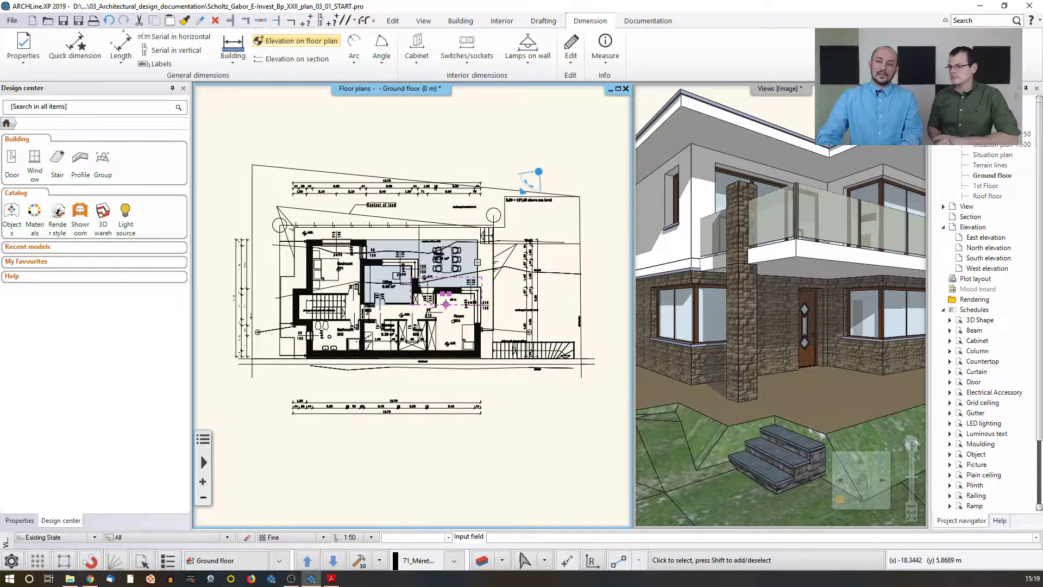
click(105, 160)
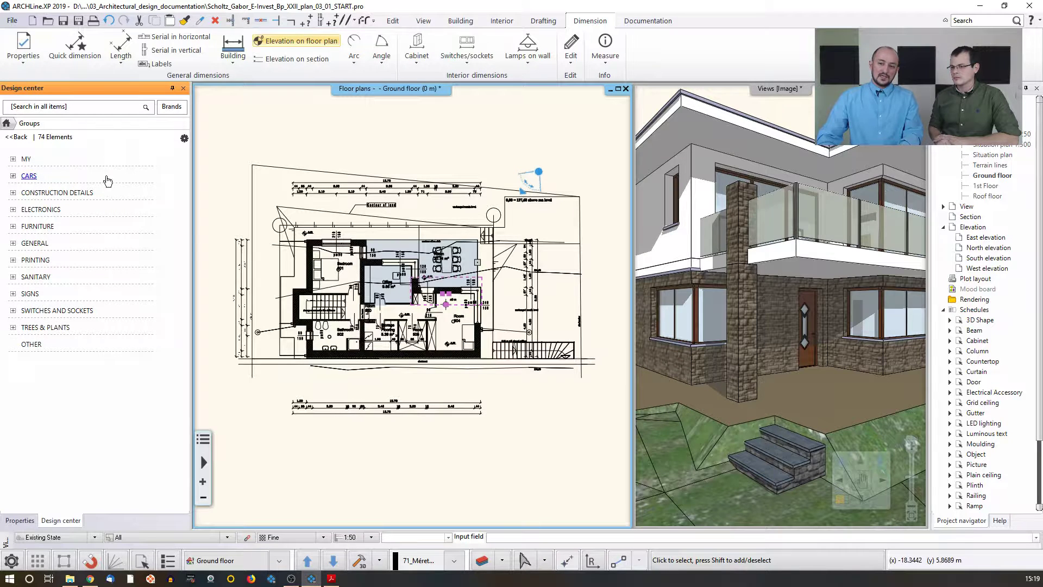
click(30, 293)
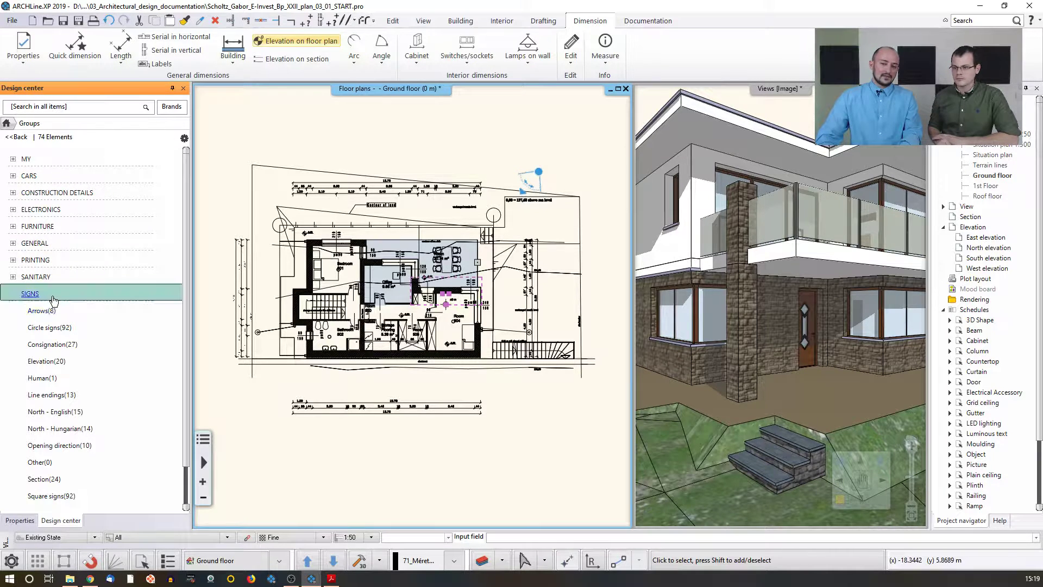
click(54, 412)
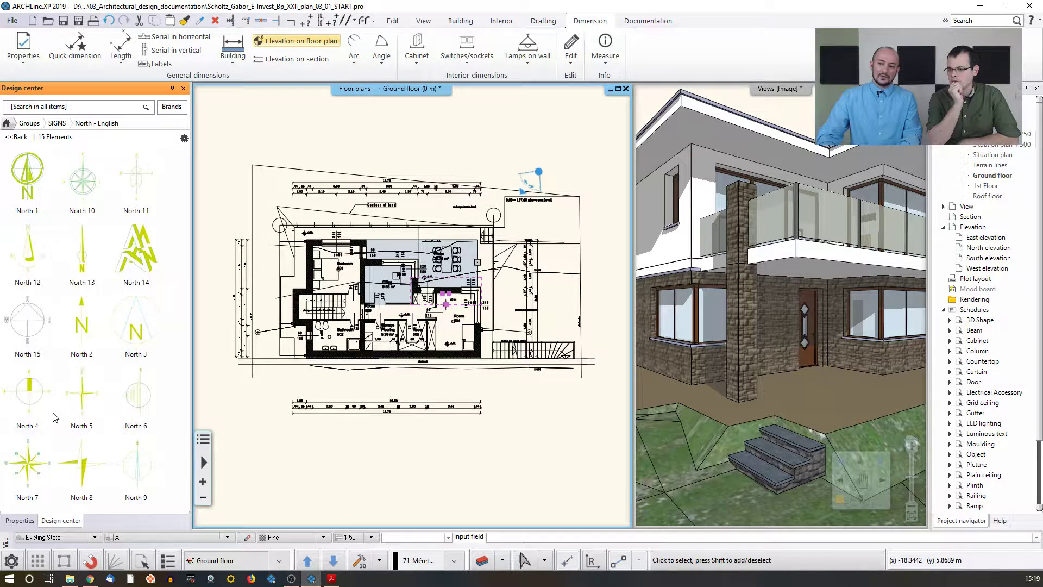
mouse_move(131, 276)
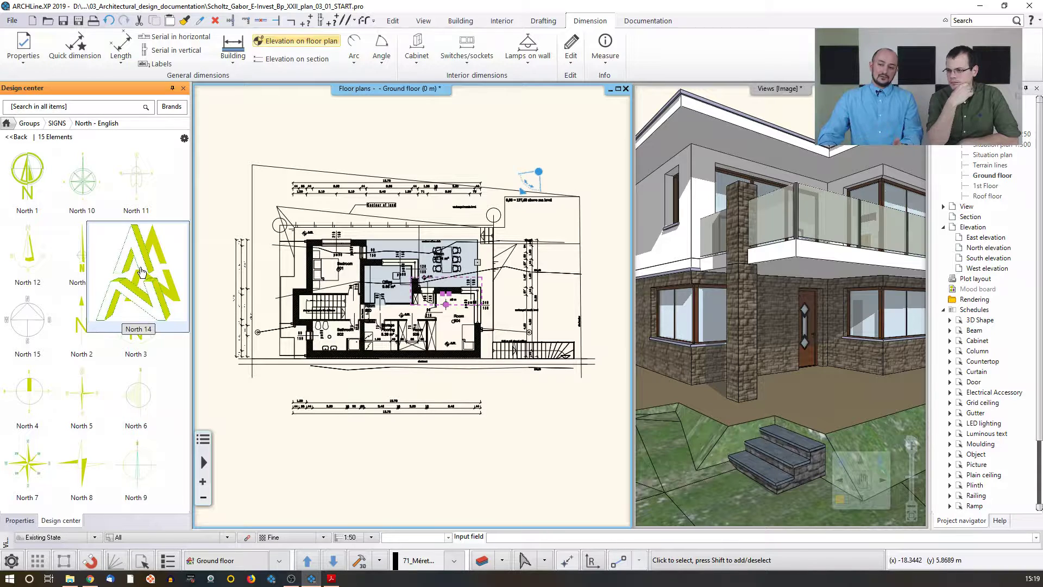
click(139, 272)
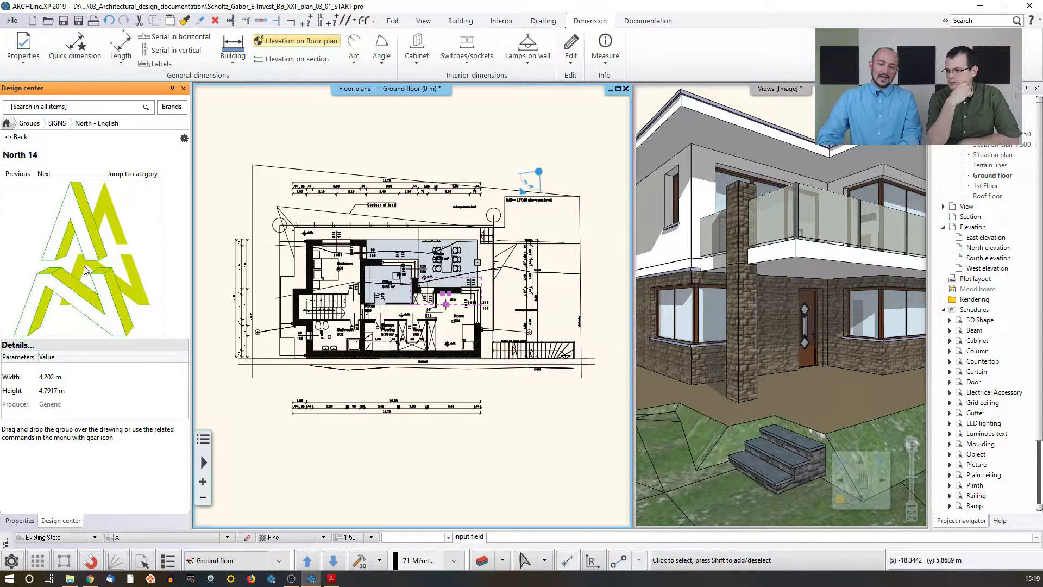
drag(65, 244, 519, 252)
scroll(490, 157, up, 2)
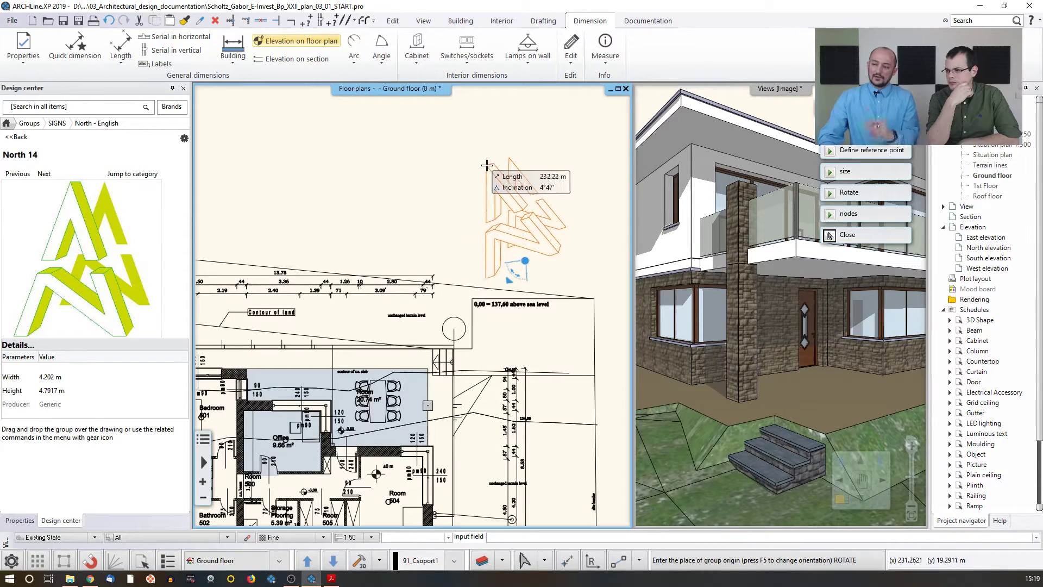
click(543, 165)
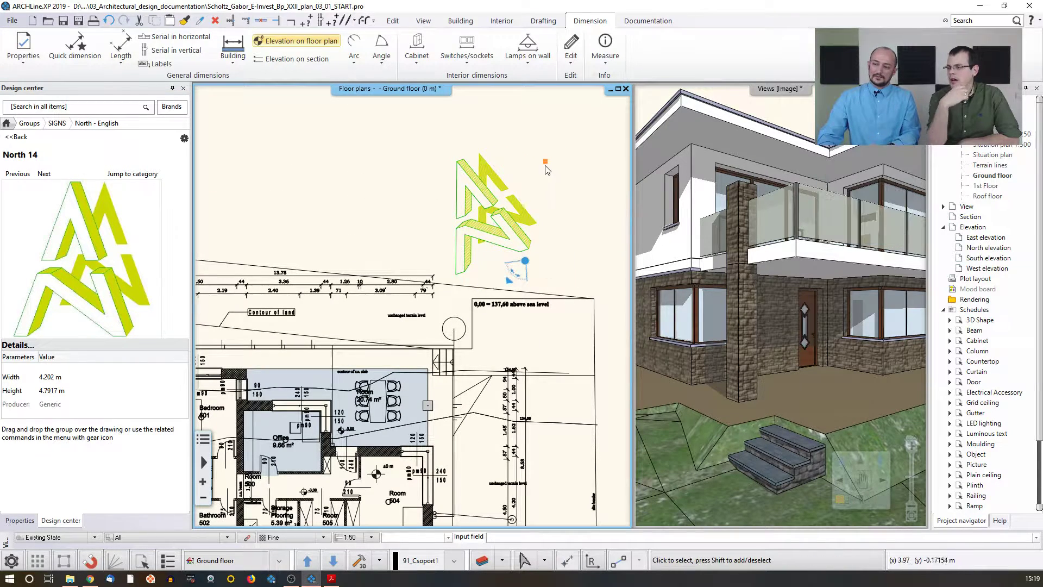
Step: Enable Force colour on the north arrow group so it displays in the layer colour
scroll(537, 211, down, 2)
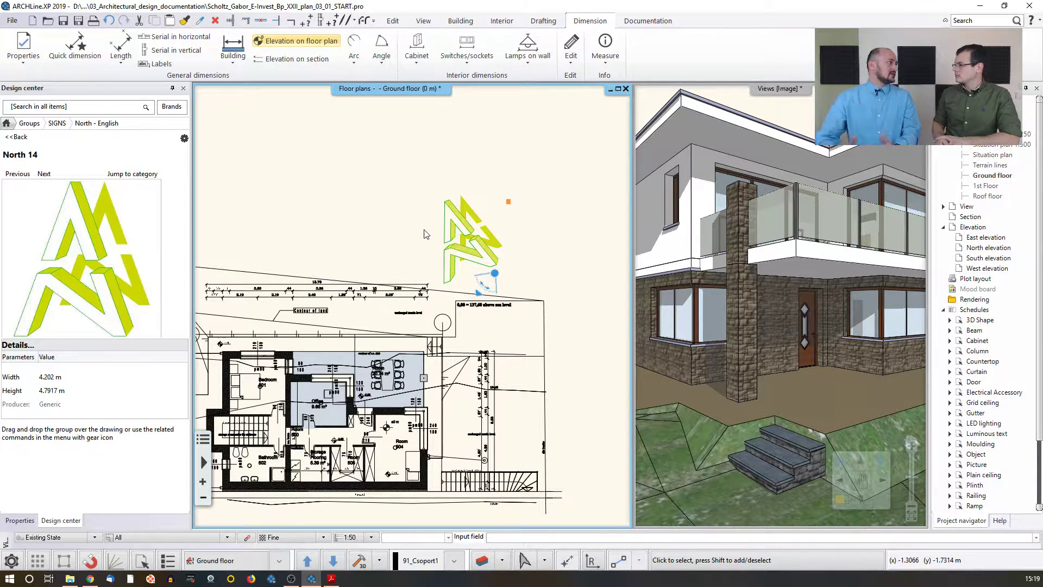
click(461, 229)
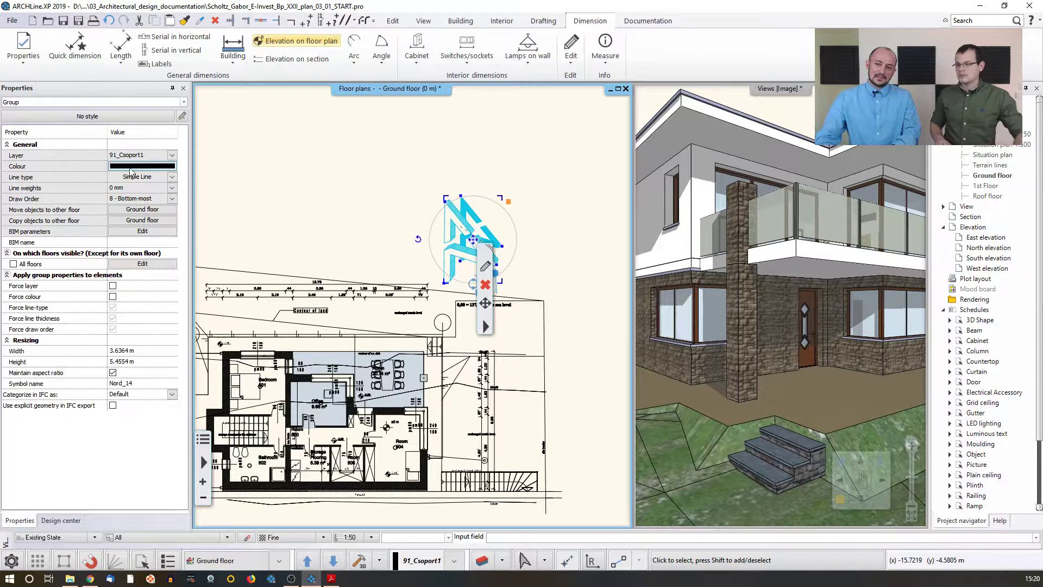
click(380, 182)
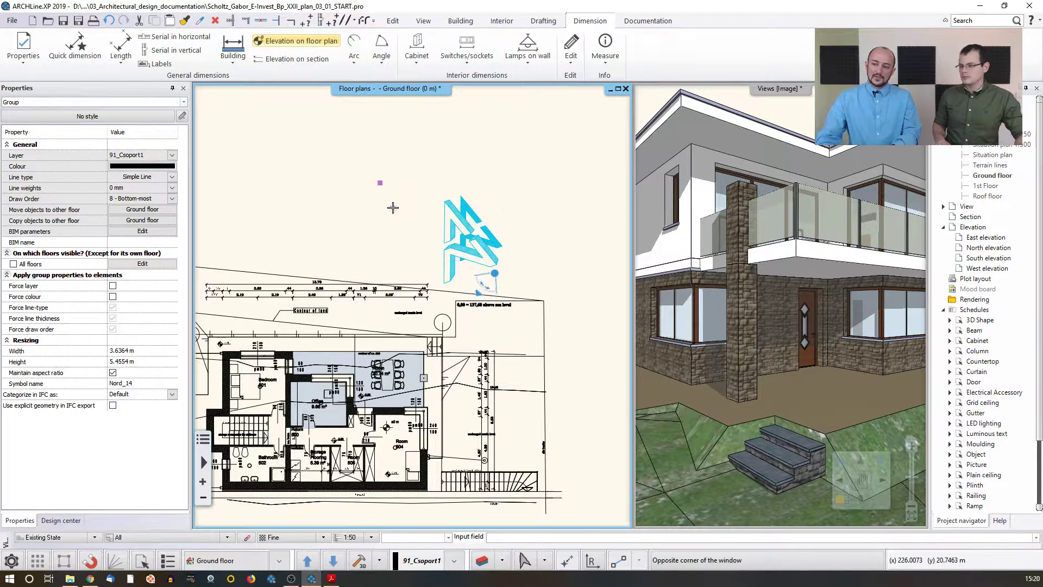
click(392, 208)
click(461, 235)
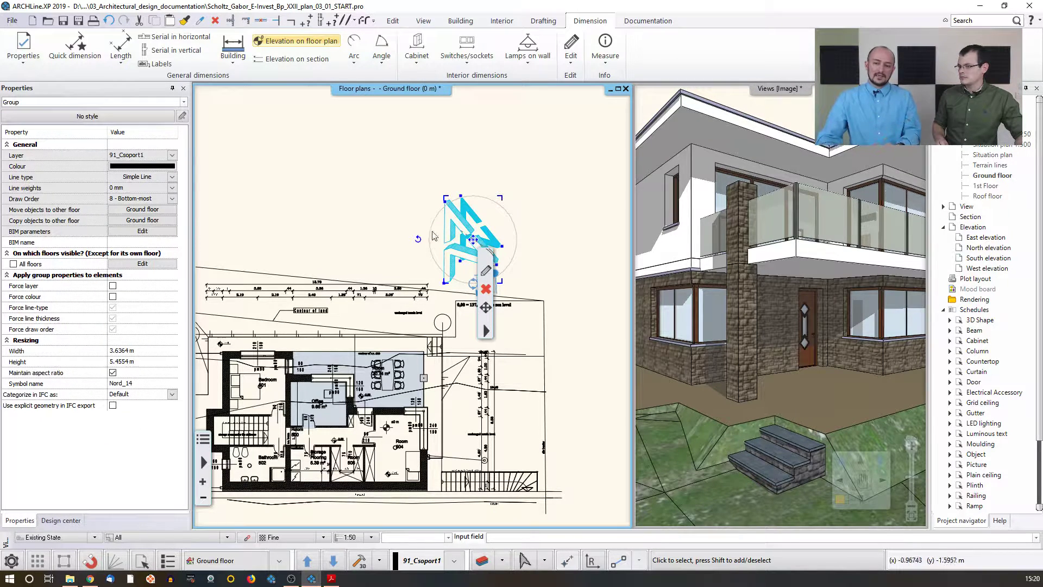
click(113, 296)
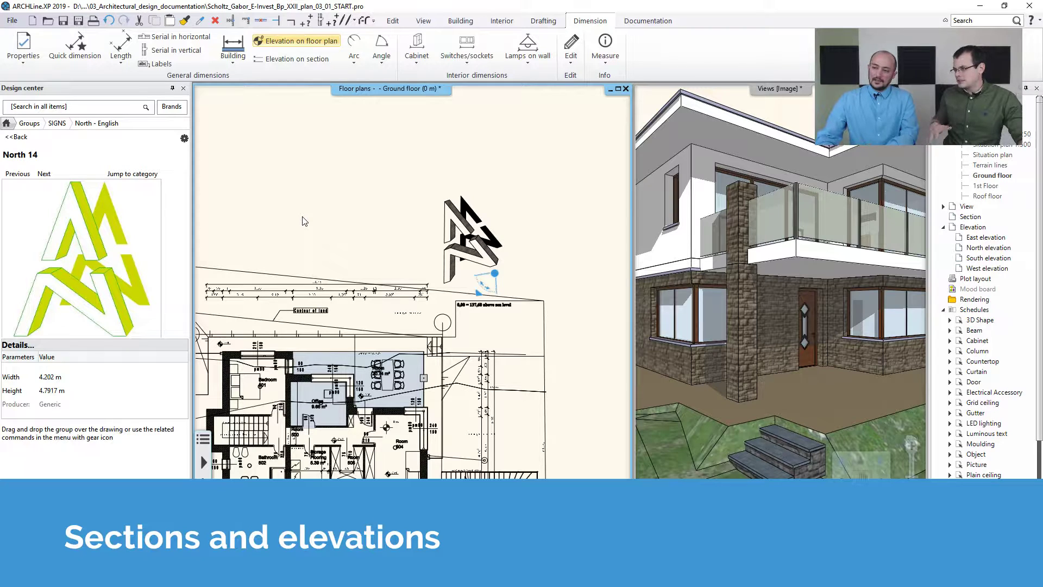
scroll(380, 202, down, 4)
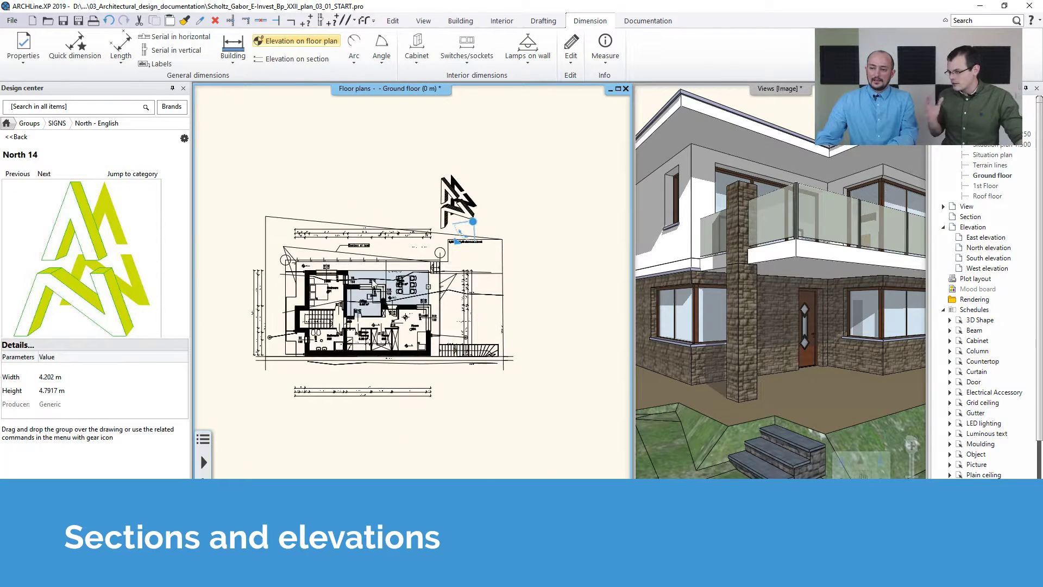
scroll(342, 188, up, 3)
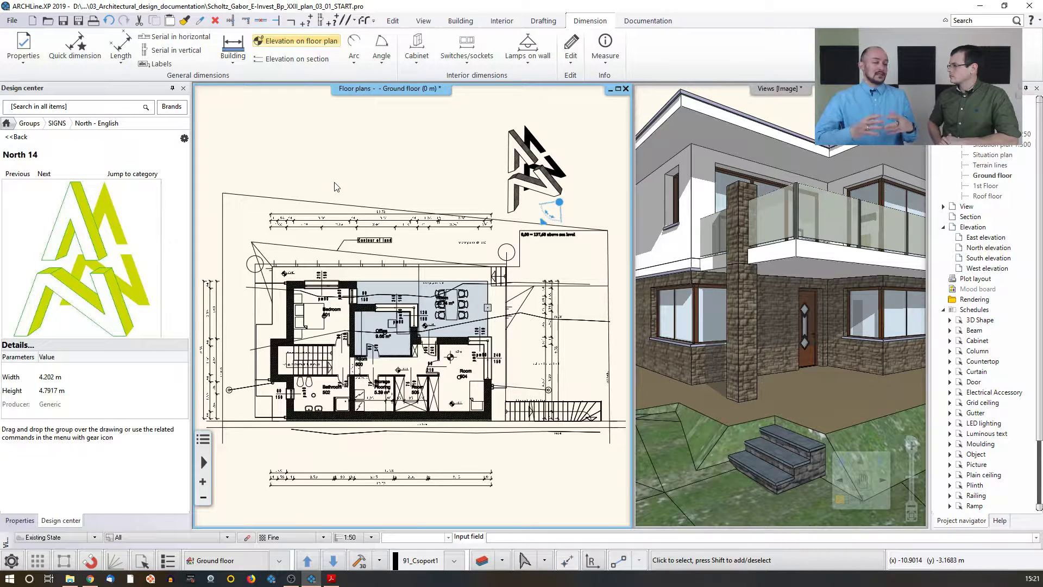
middle_drag(406, 189, 406, 189)
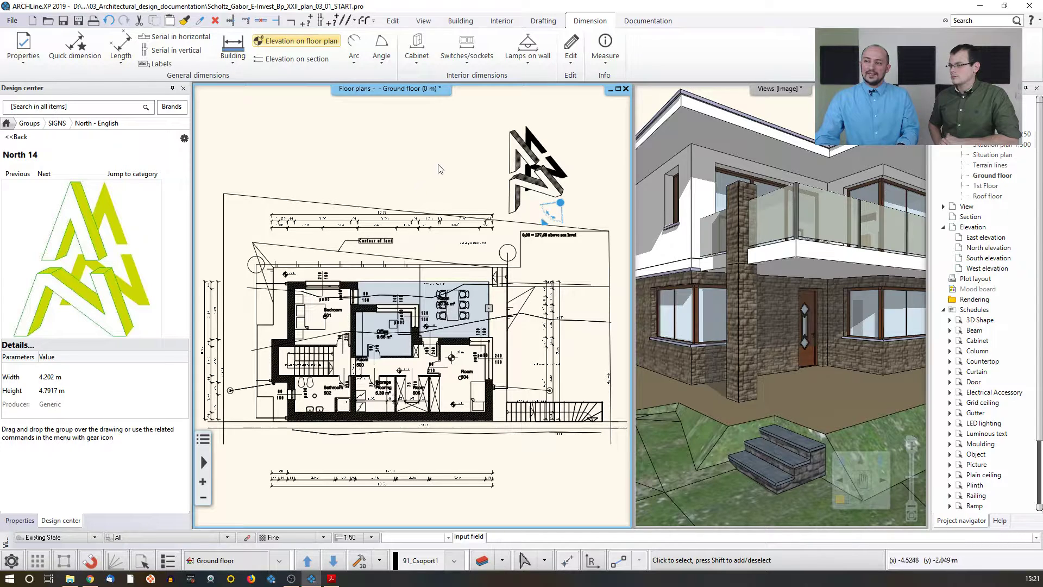
Step: Start Define section, enabling Right visible and Hatch on section and turning off Hide all the objects
click(618, 20)
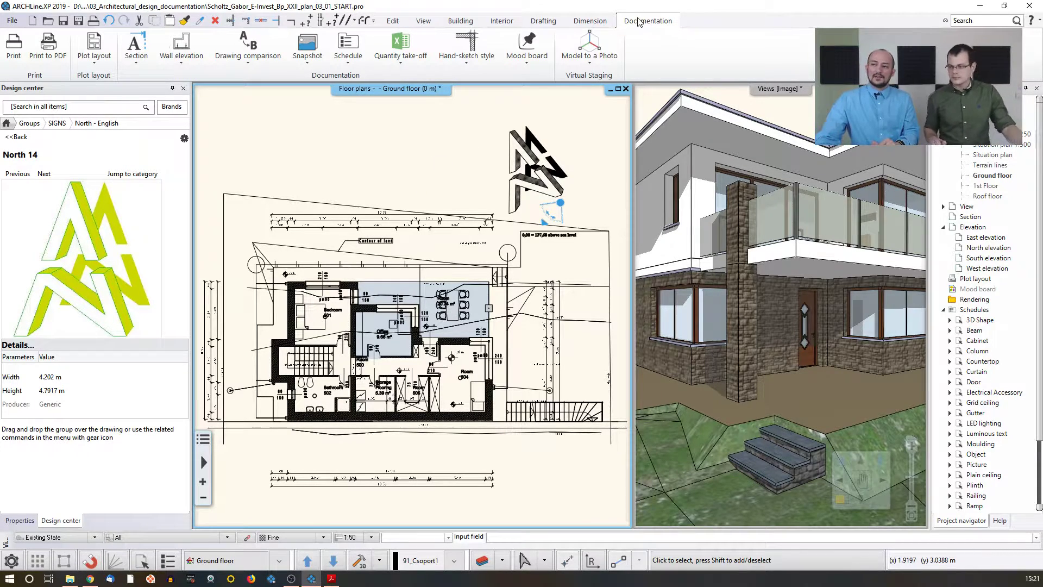
click(138, 64)
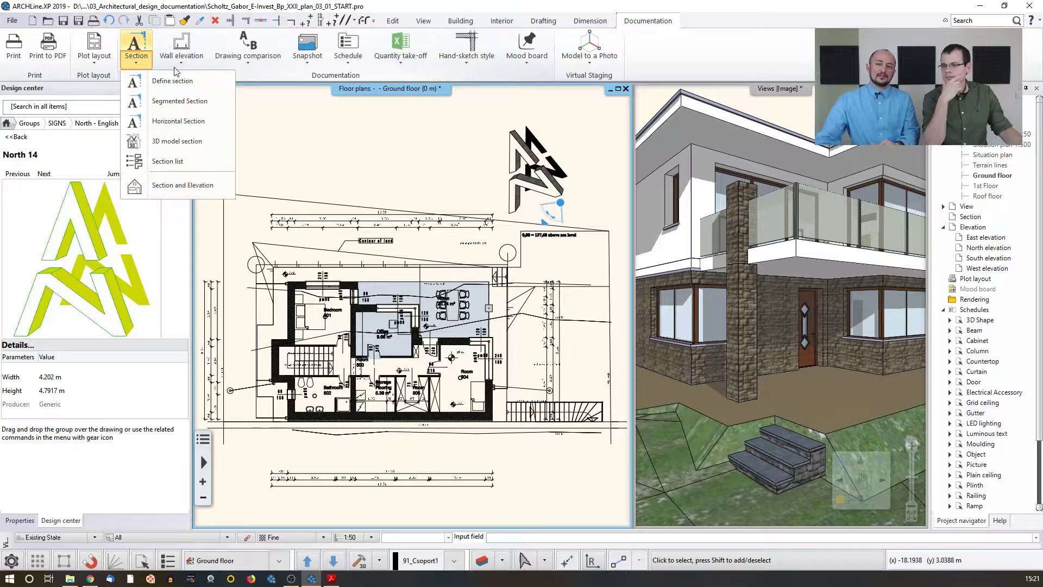
mouse_move(174, 73)
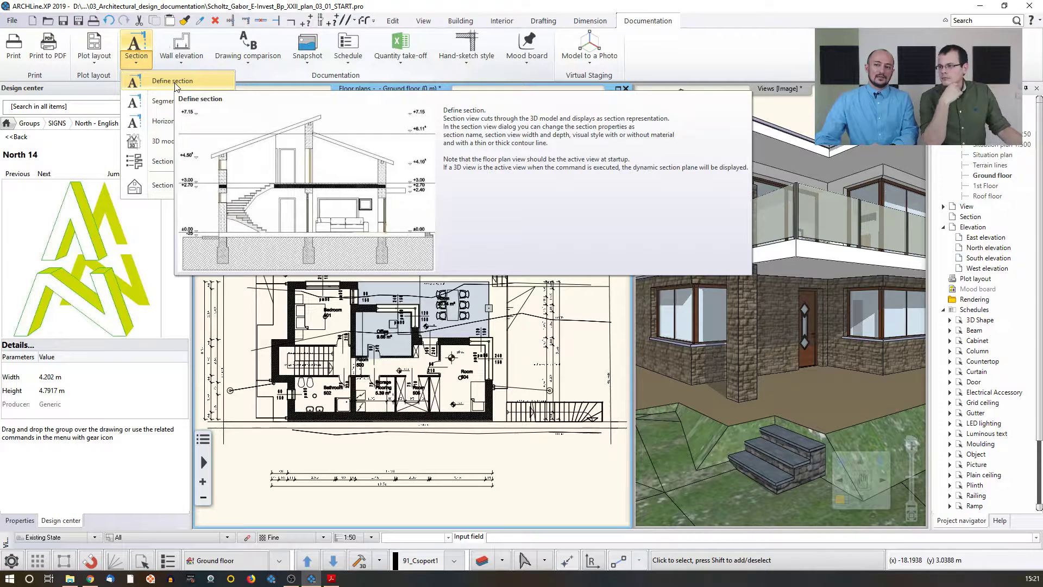
click(175, 83)
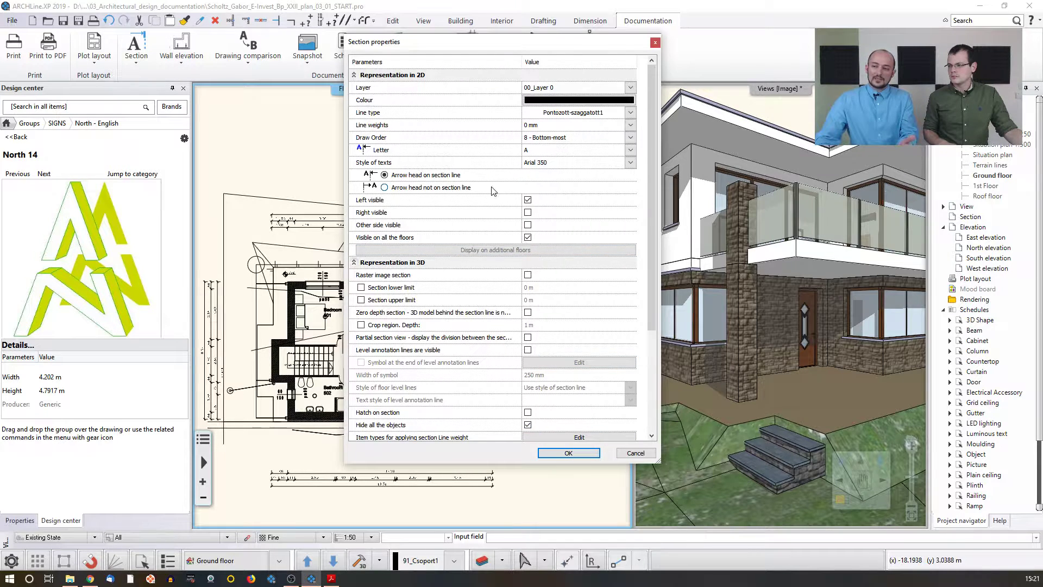
click(528, 213)
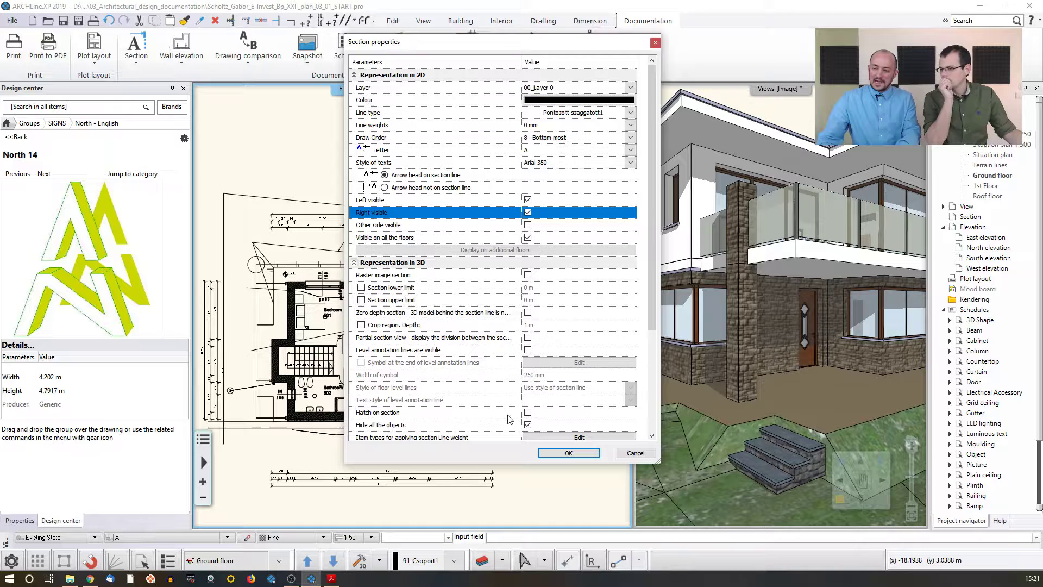
click(527, 413)
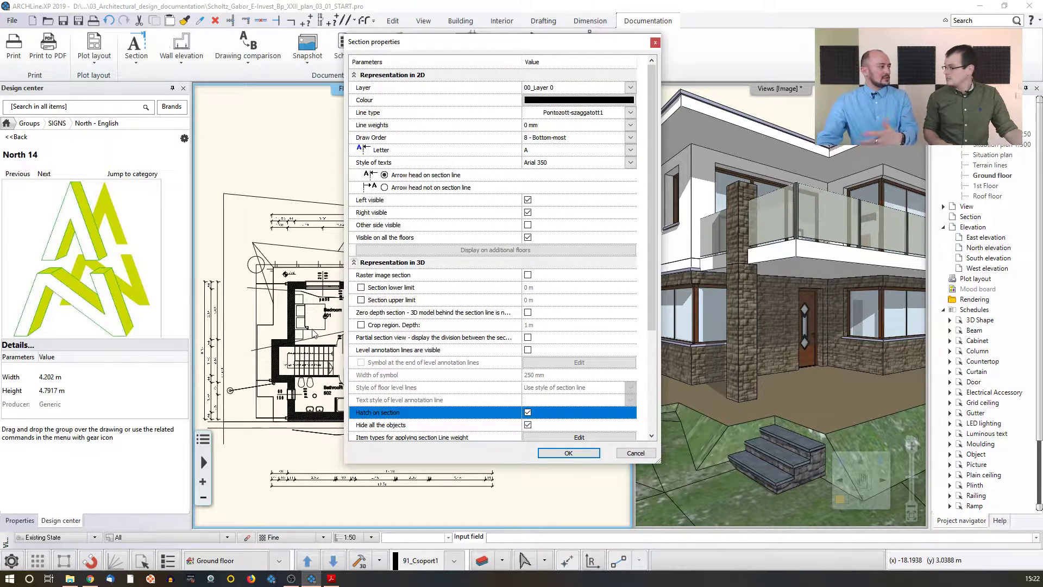
click(527, 425)
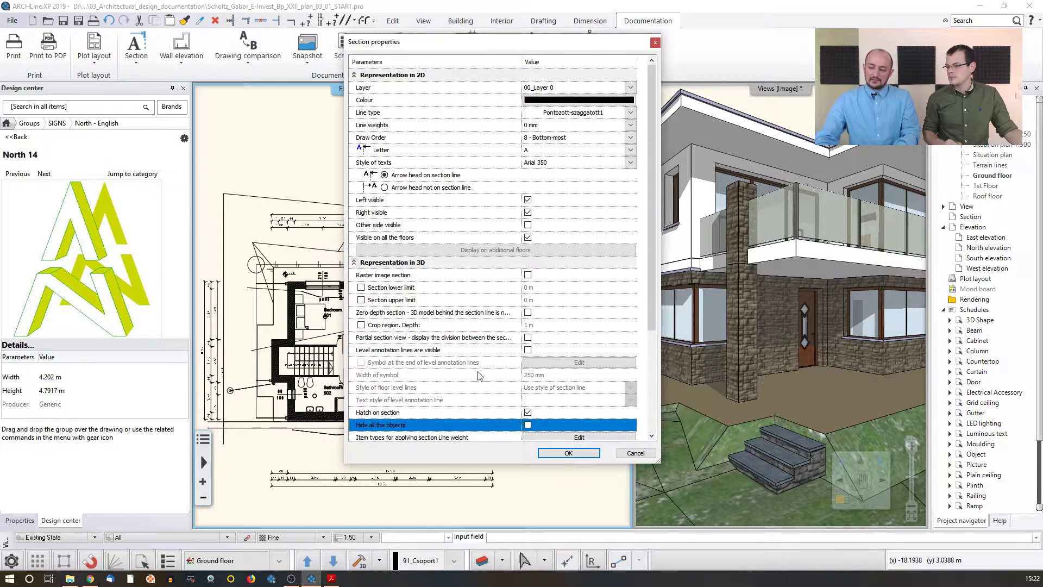
click(567, 452)
Step: Draw section line A-A horizontally across the hallway above Rooms 500 and 504, then choose the side to view
scroll(289, 296, up, 2)
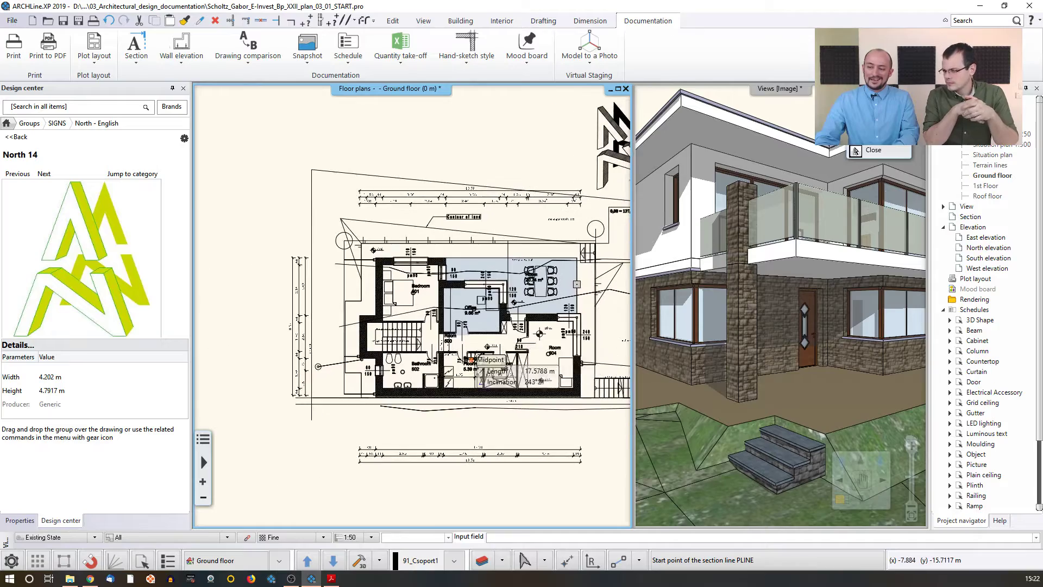
scroll(290, 297, up, 1)
scroll(363, 283, up, 1)
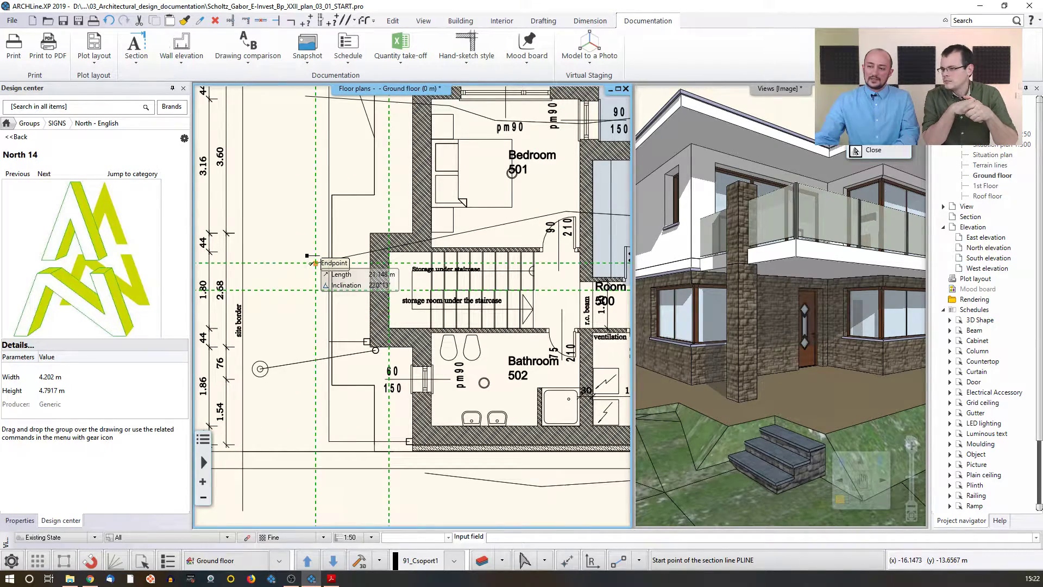
click(313, 263)
middle_drag(514, 270, 363, 262)
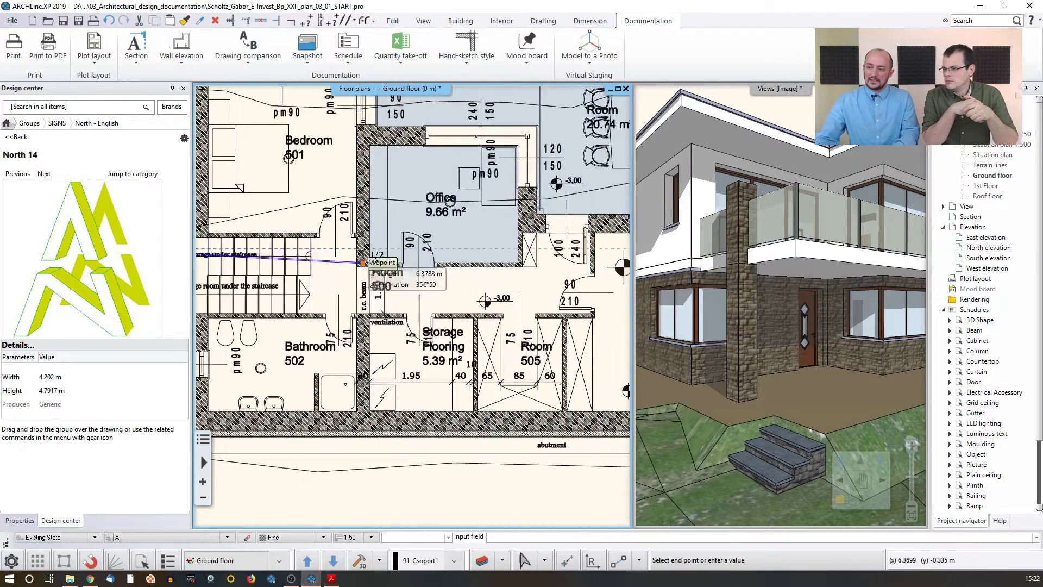
scroll(363, 263, down, 1)
middle_drag(485, 264, 283, 264)
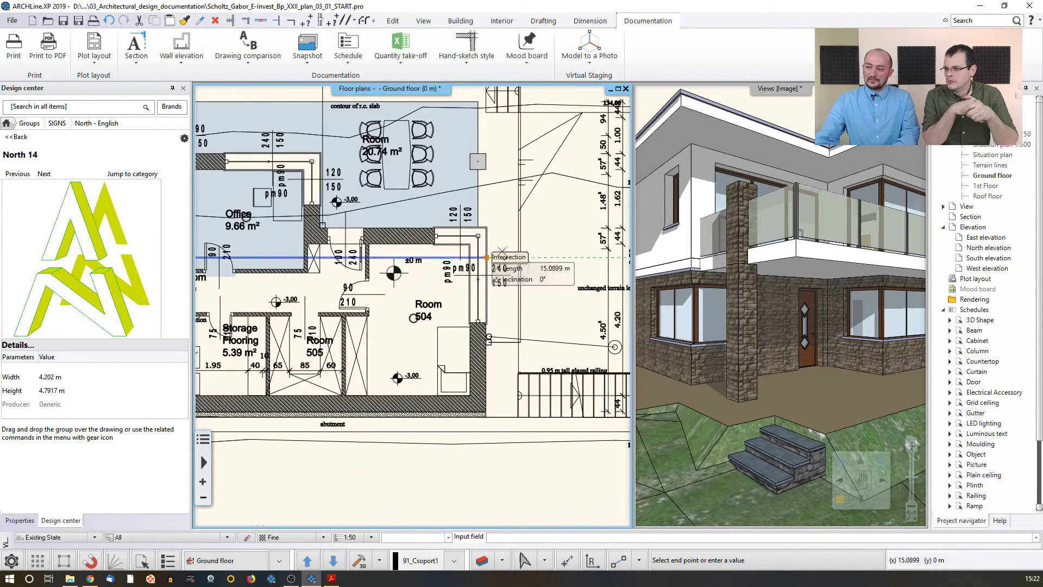
click(535, 257)
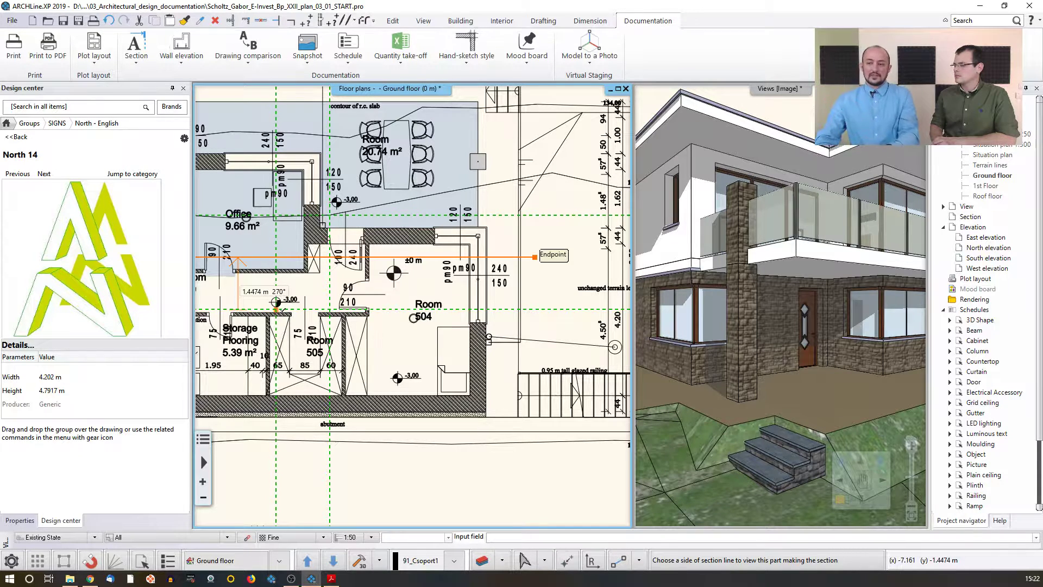
click(276, 309)
click(515, 315)
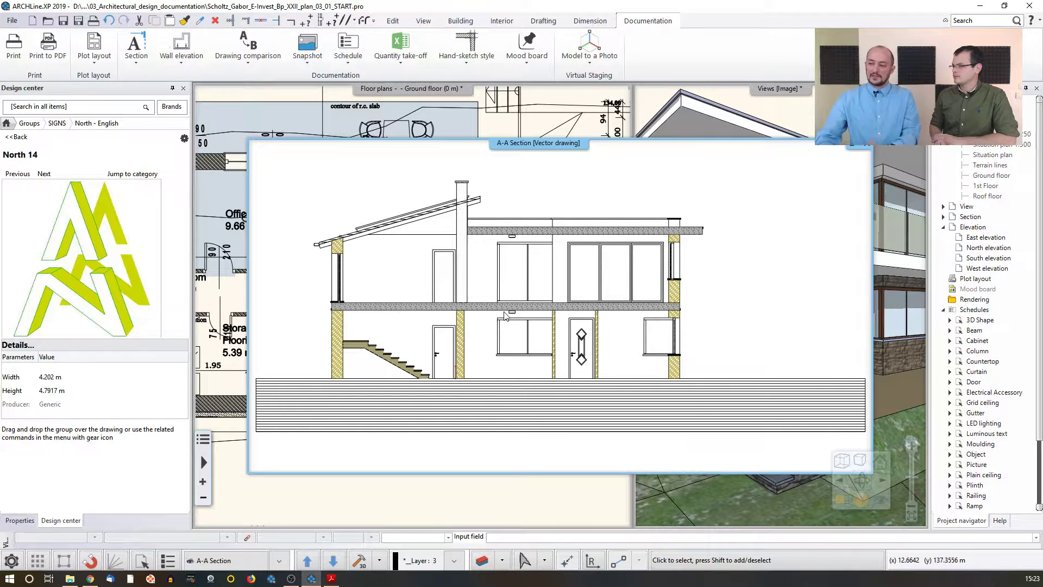
Step: Examine the windows and door shown in the A-A section view
scroll(571, 260, up, 3)
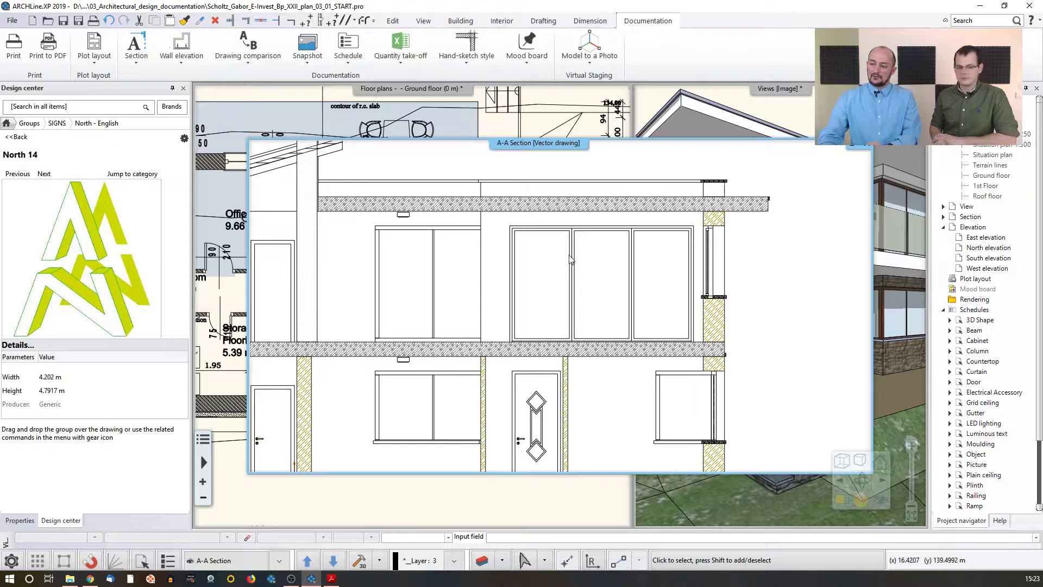
click(571, 260)
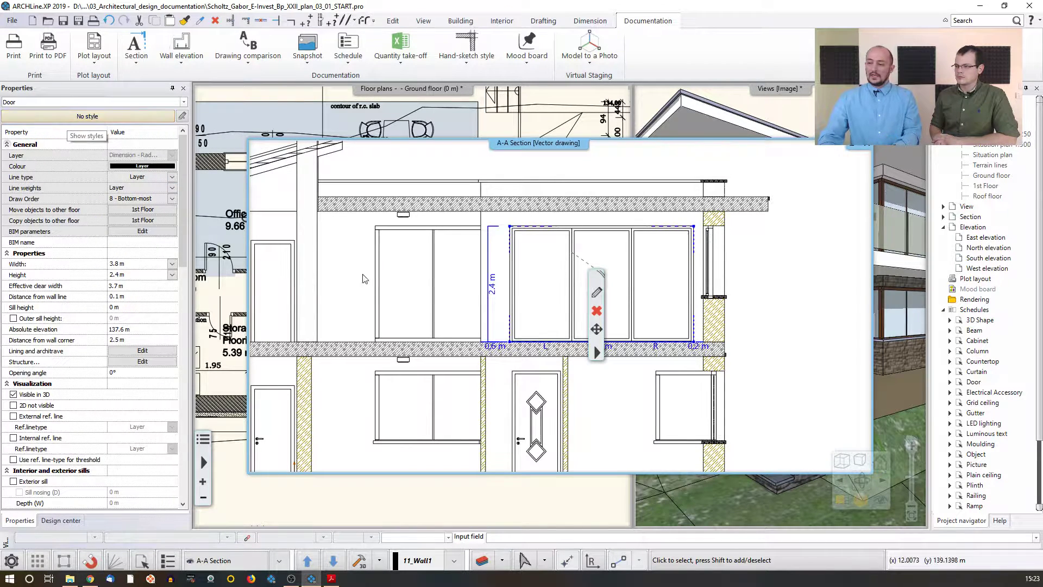
click(517, 402)
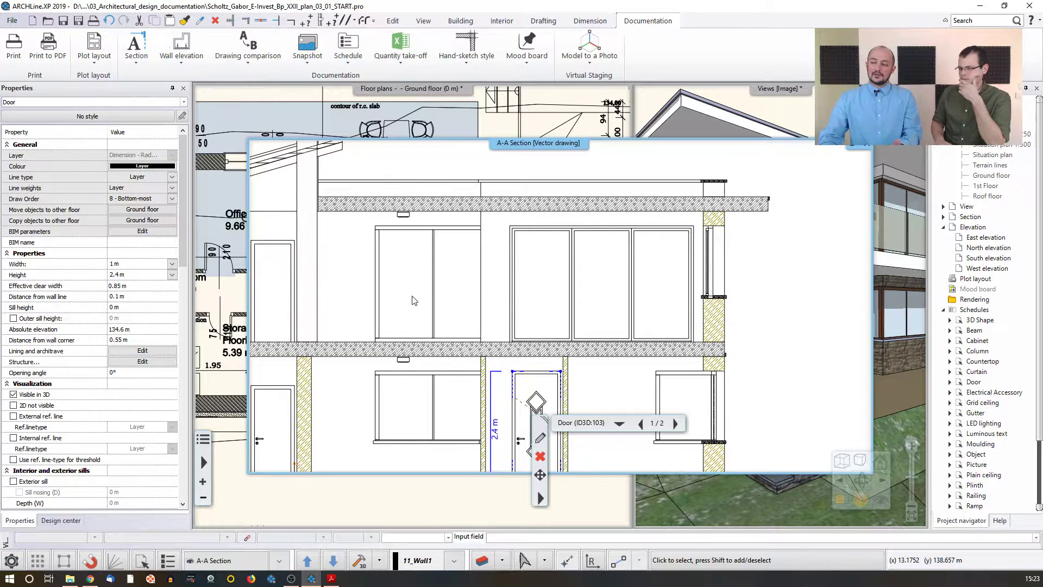
scroll(415, 300, down, 4)
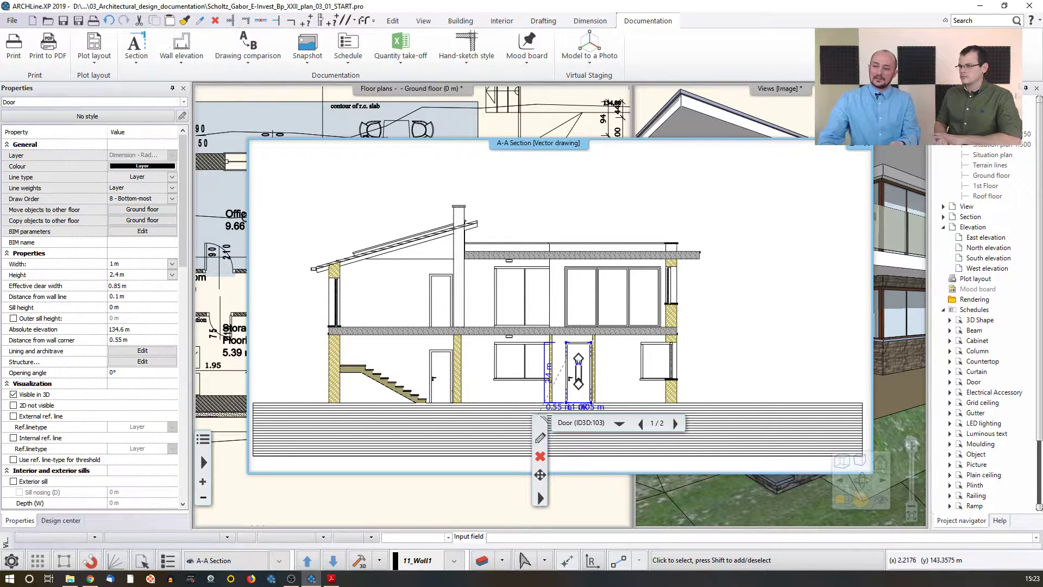
Step: Move the short wall at the hallway door beside Room 504 by 0.2 m
click(231, 182)
middle_drag(307, 275, 367, 283)
scroll(368, 283, up, 2)
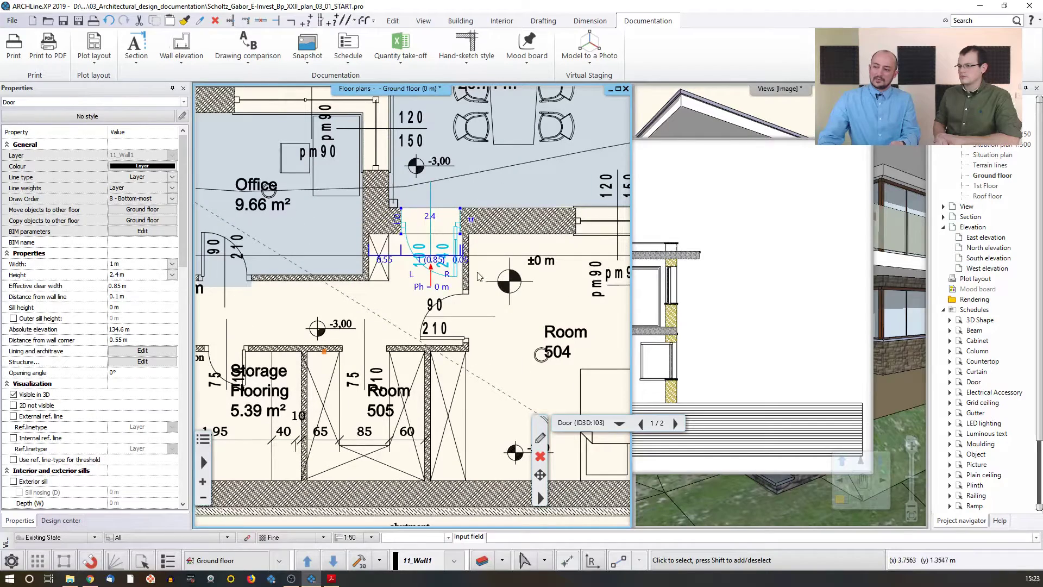
click(466, 281)
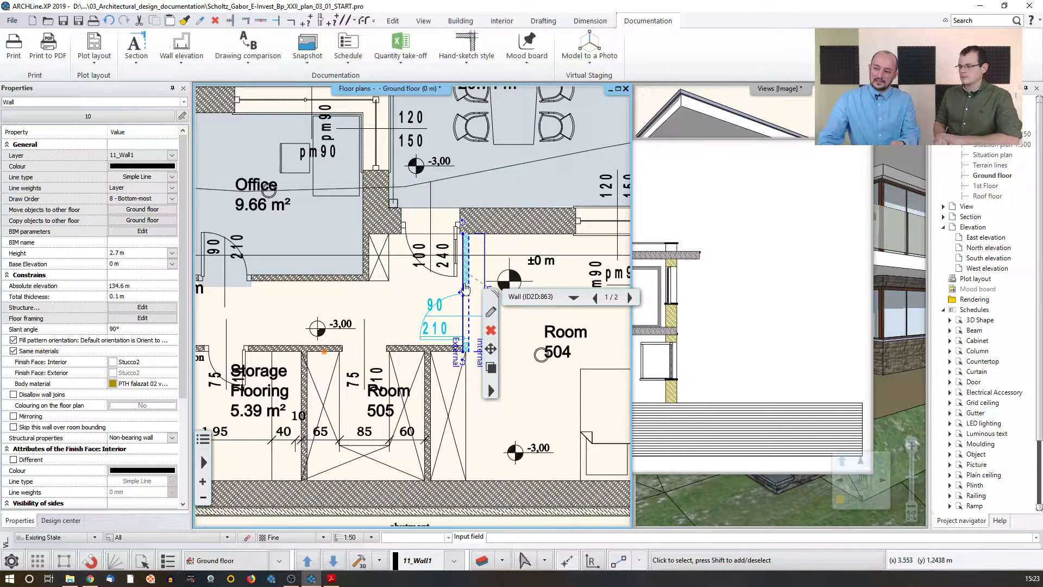
right_click(466, 290)
click(485, 297)
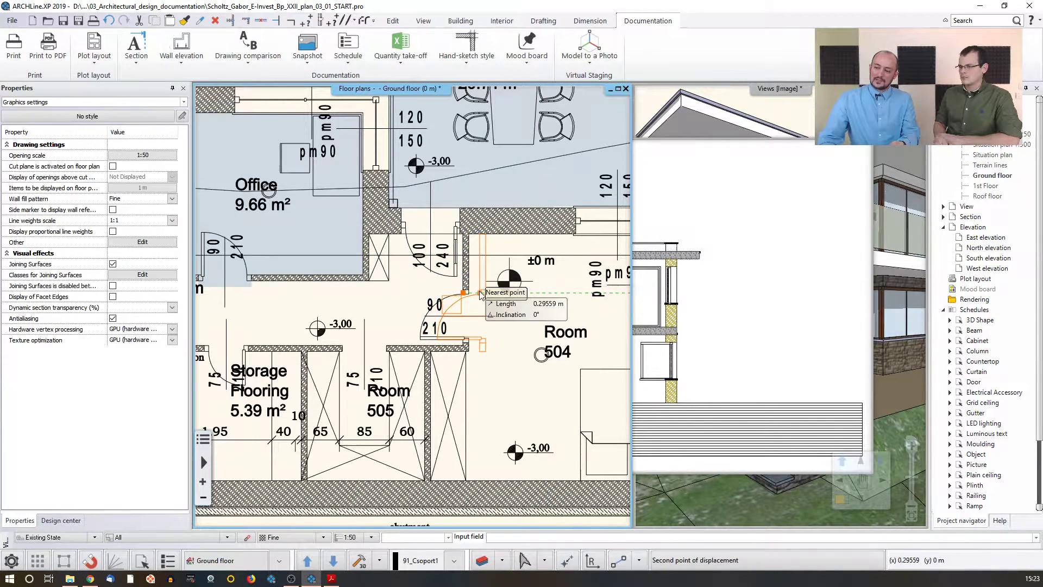
text(0)
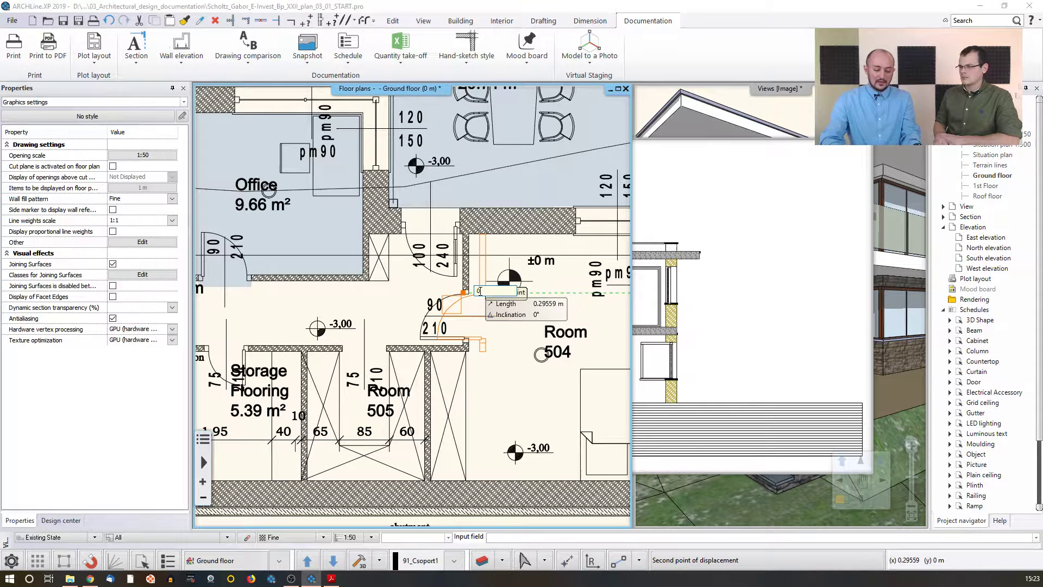
text(.2)
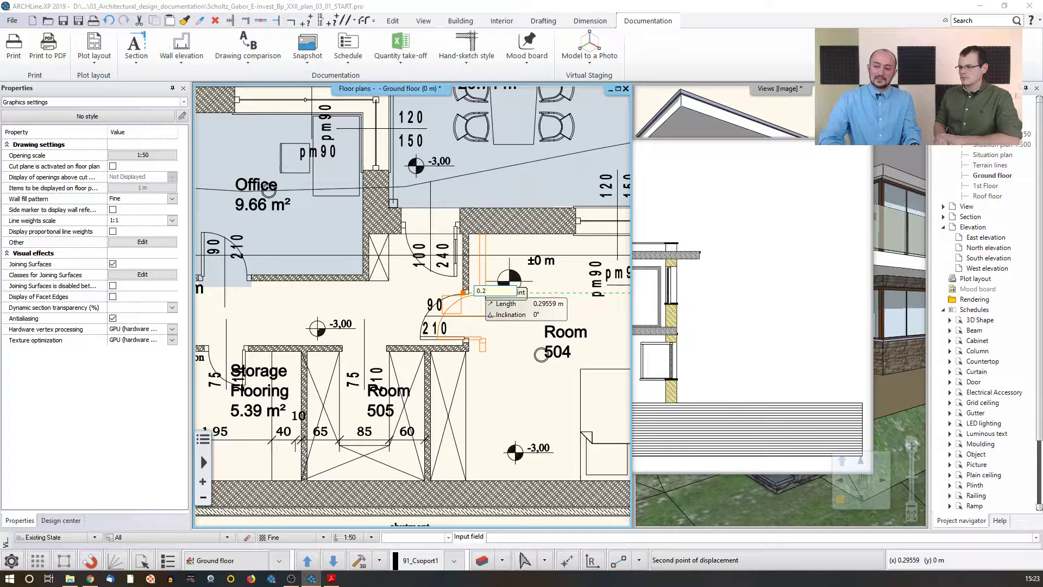
key(Return)
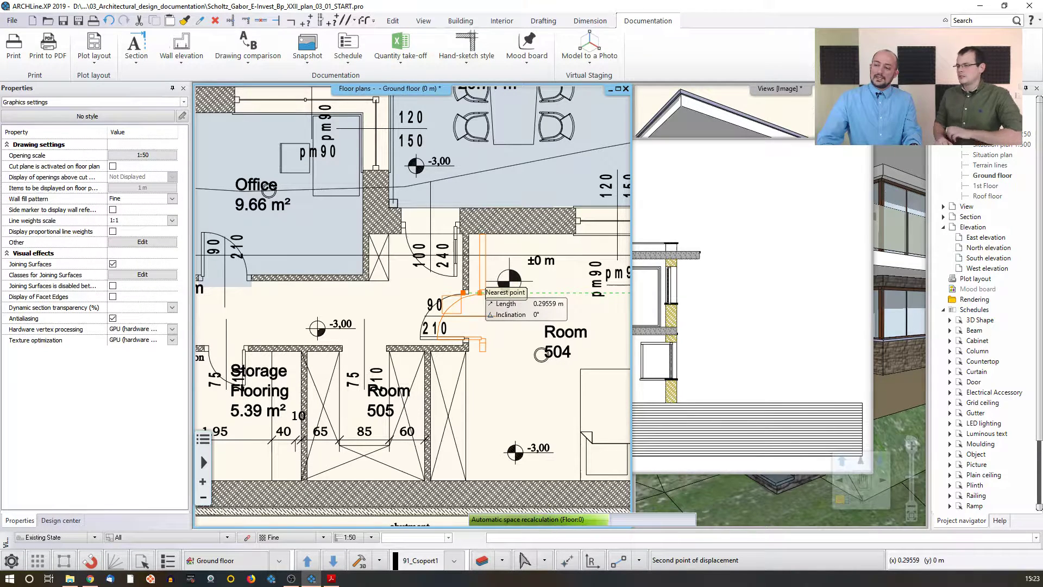
click(486, 285)
Step: Update the A-A section view to reflect the moved wall
click(712, 310)
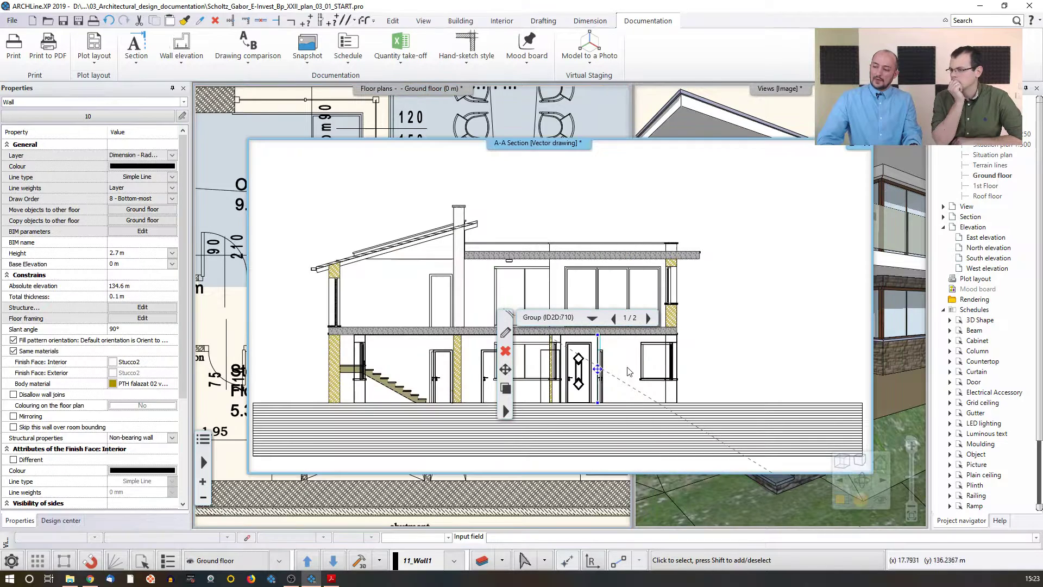
click(729, 338)
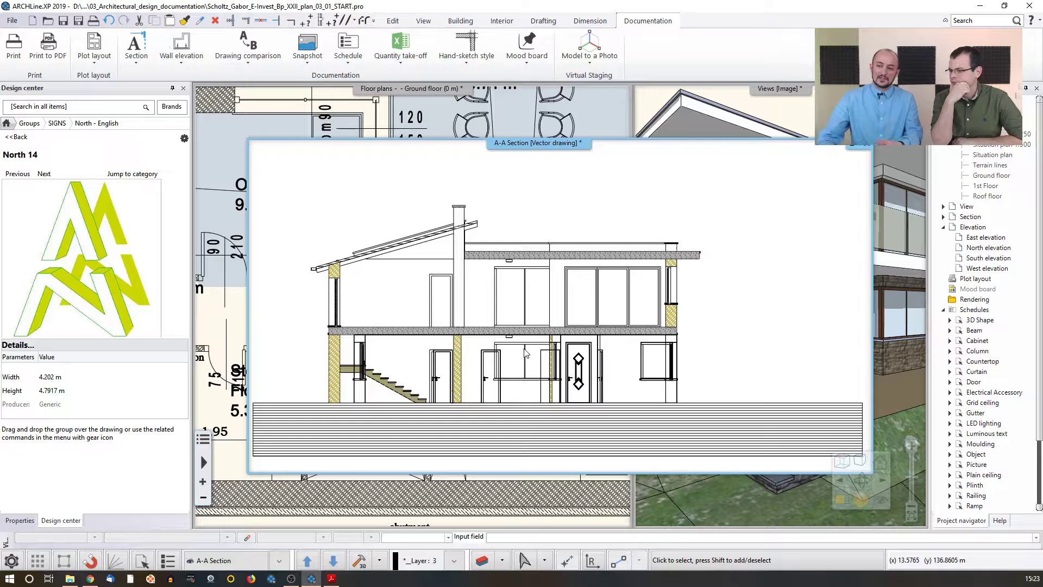
click(237, 399)
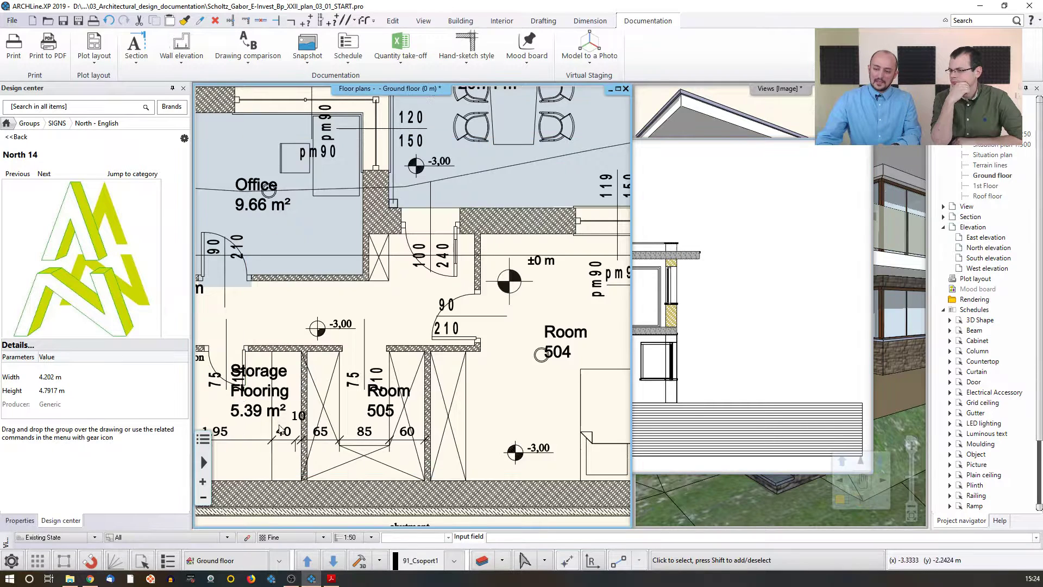
click(360, 562)
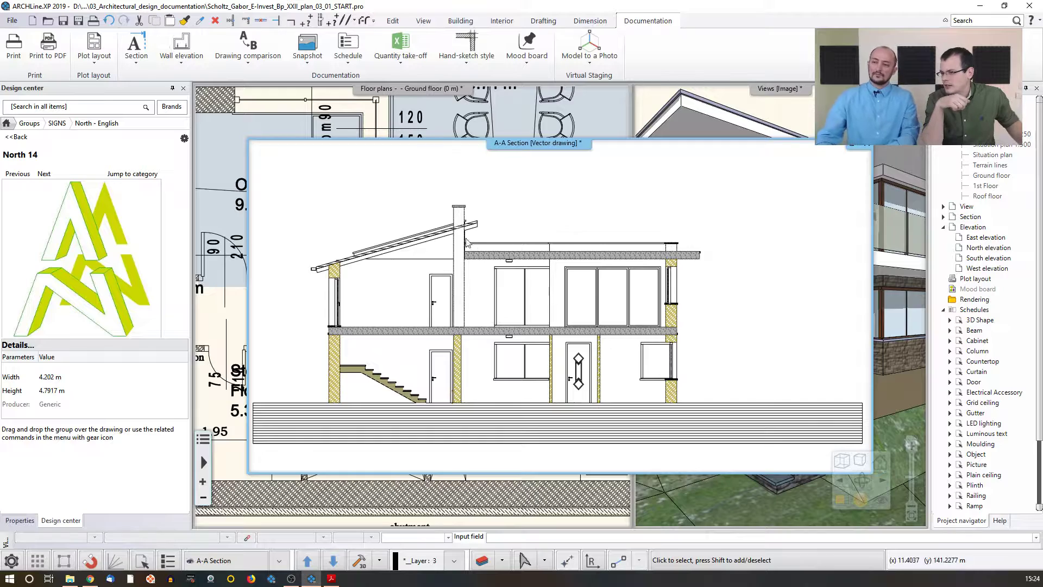
Step: Insert a new node on section line A-A just west of the hallway, near the staircase room
click(198, 223)
scroll(324, 287, down, 2)
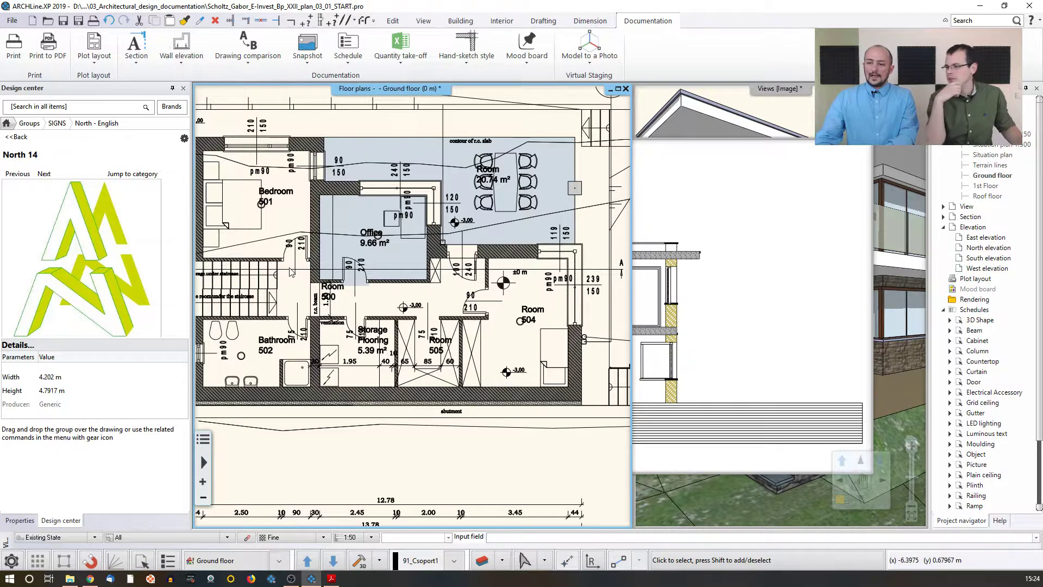
middle_drag(292, 272, 318, 270)
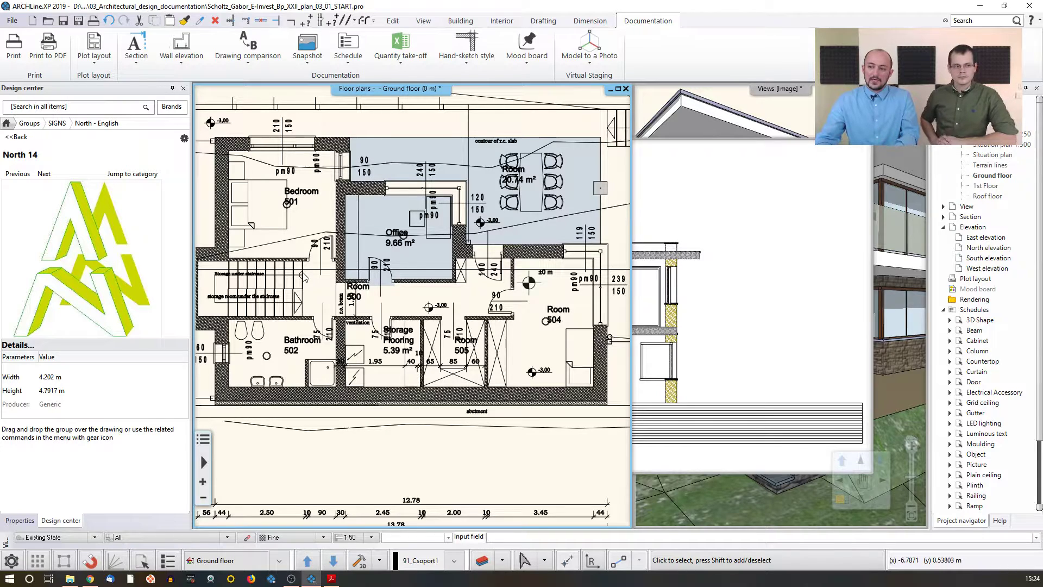
scroll(326, 280, up, 2)
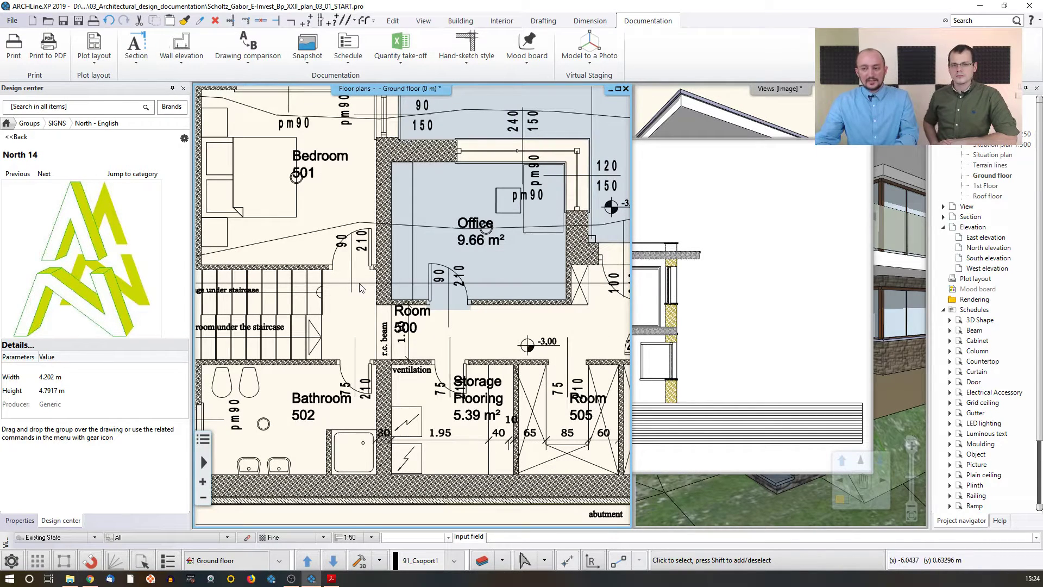
click(361, 283)
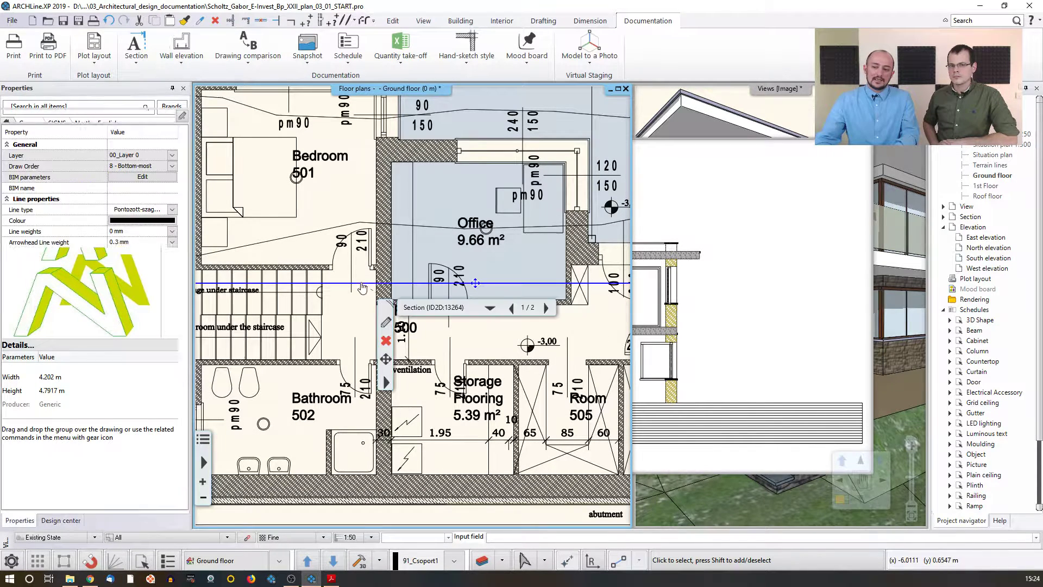
scroll(413, 304, down, 2)
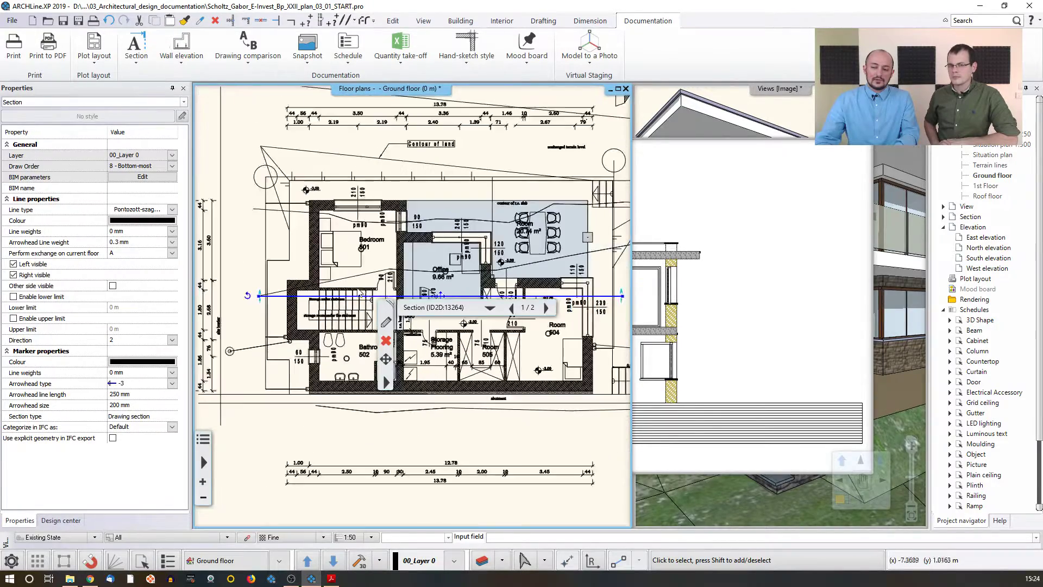
scroll(413, 298, up, 3)
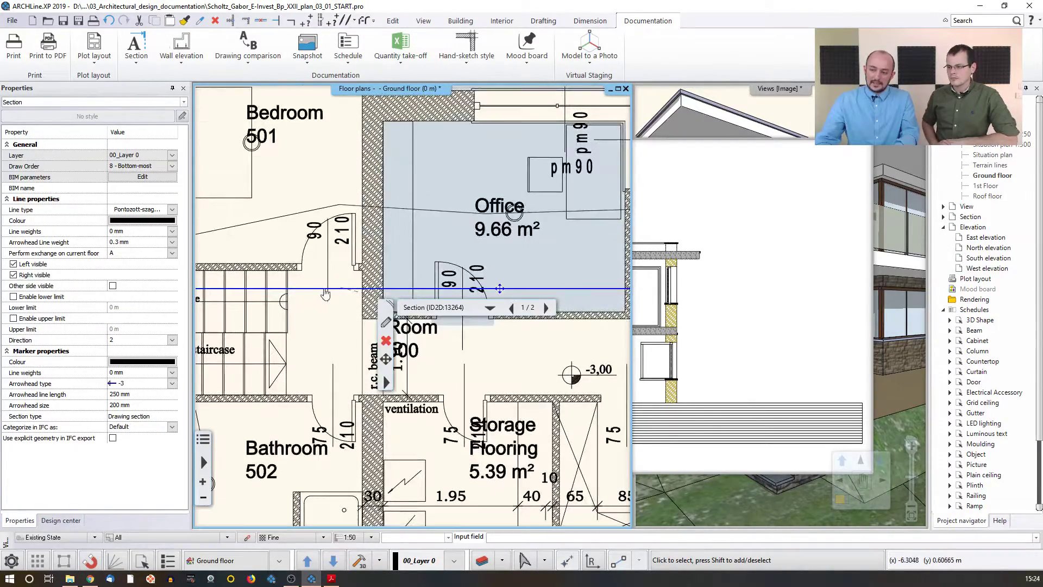
right_click(346, 294)
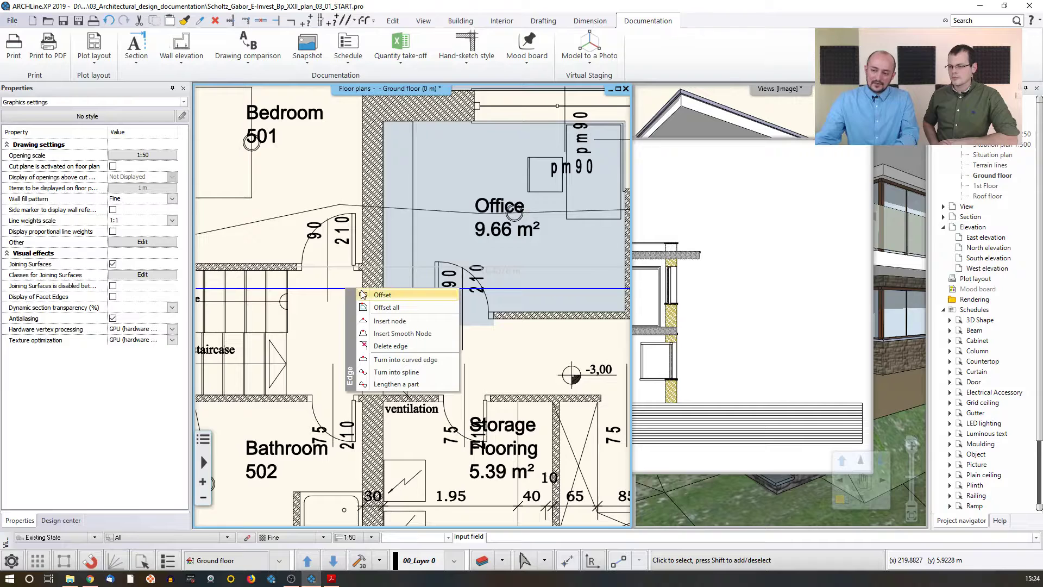
click(404, 321)
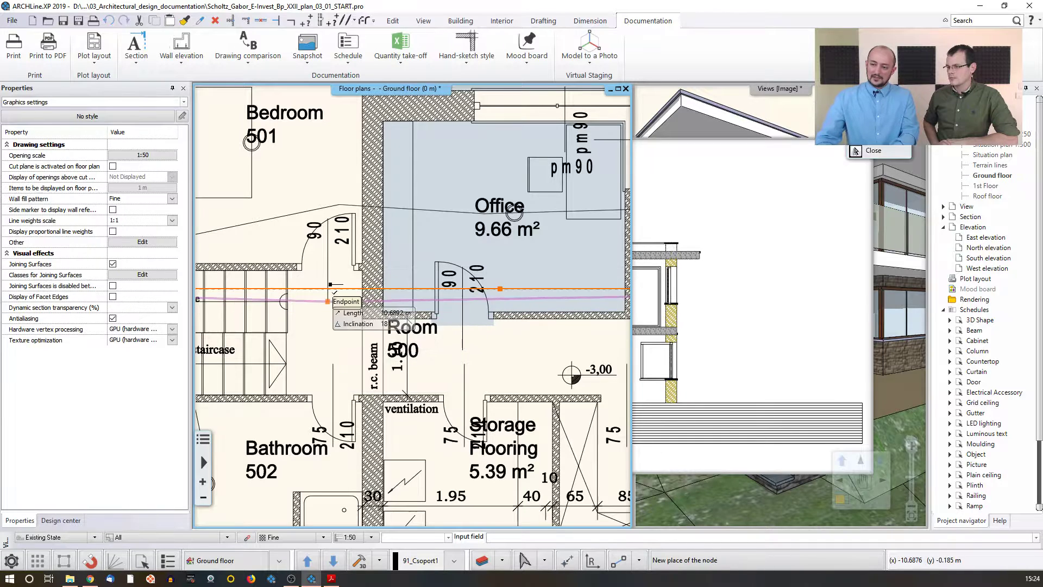
click(326, 291)
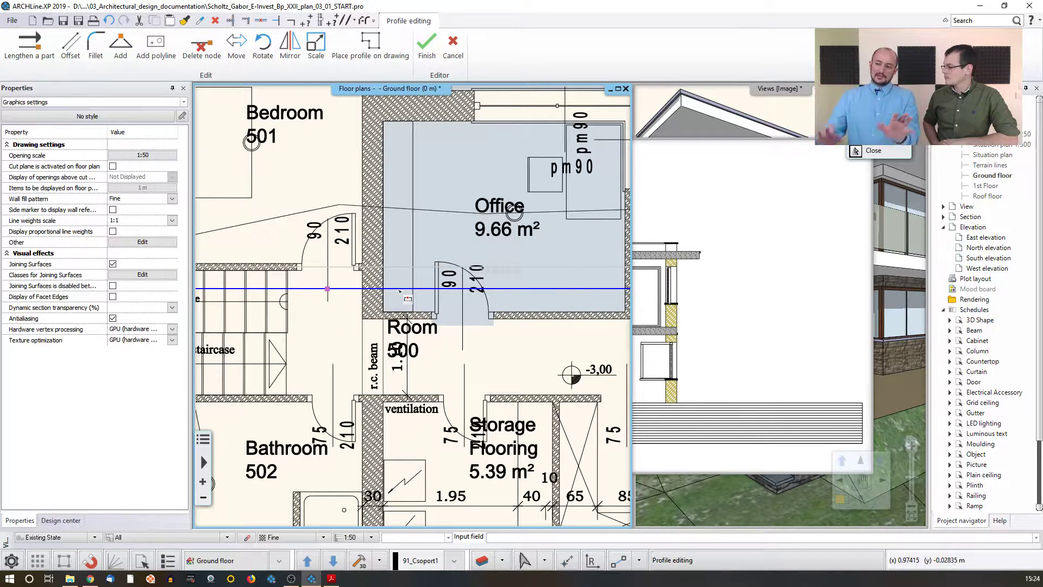
Step: Offset the section line's eastern segment south into Room 500 and update the A-A section view
right_click(399, 293)
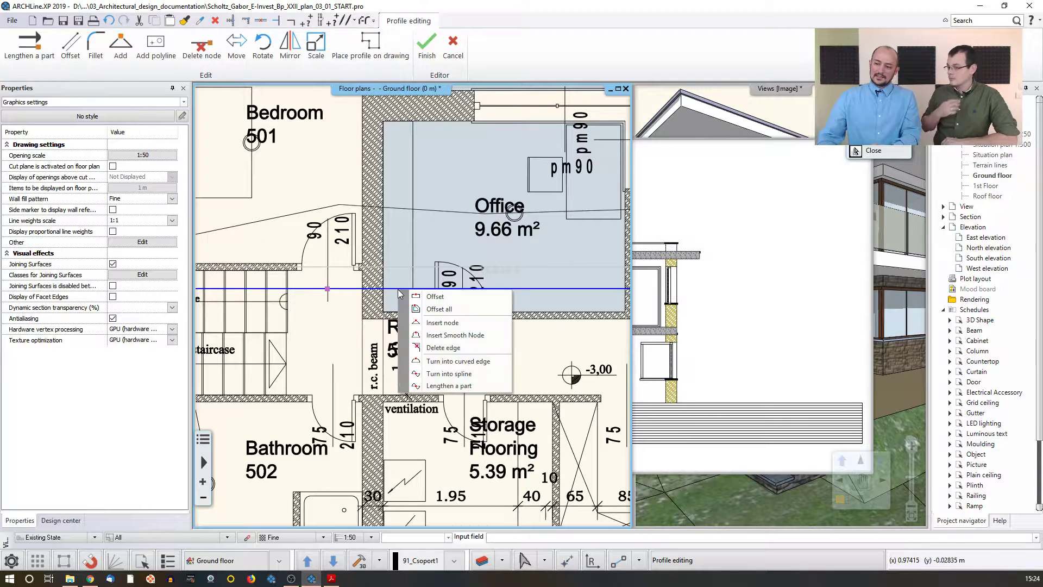
click(432, 297)
click(439, 357)
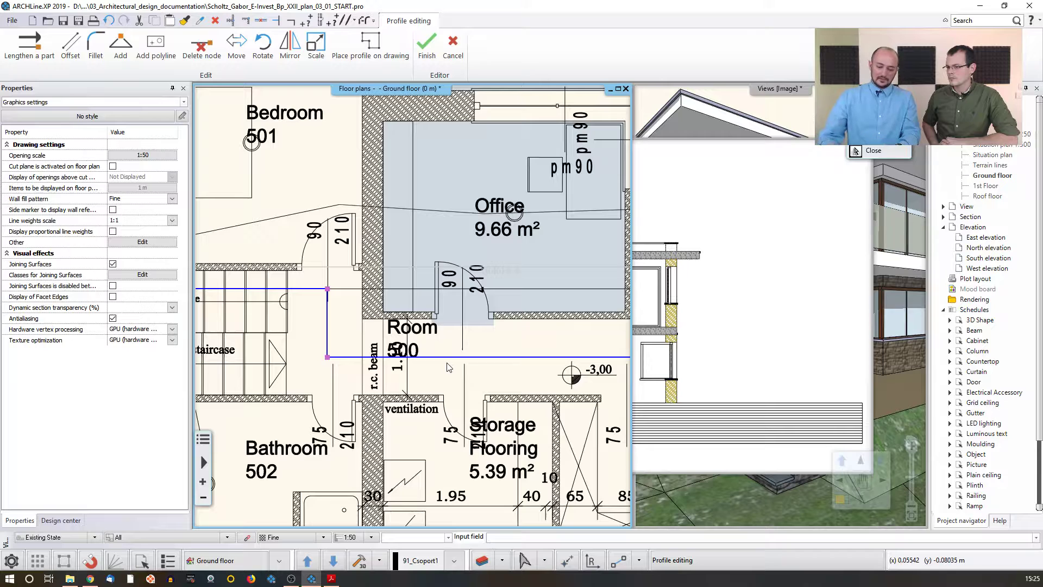
key(Return)
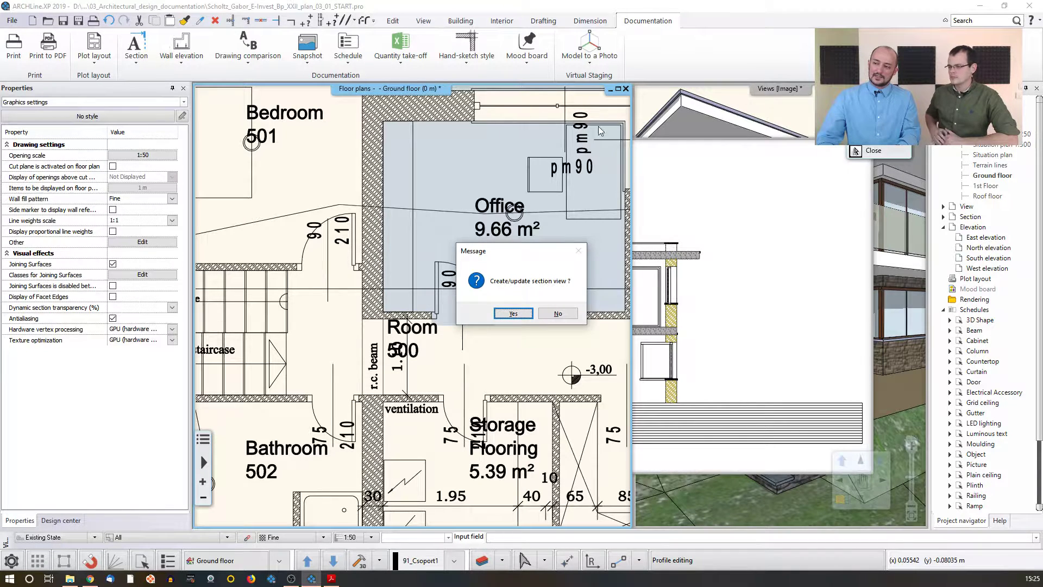
click(513, 314)
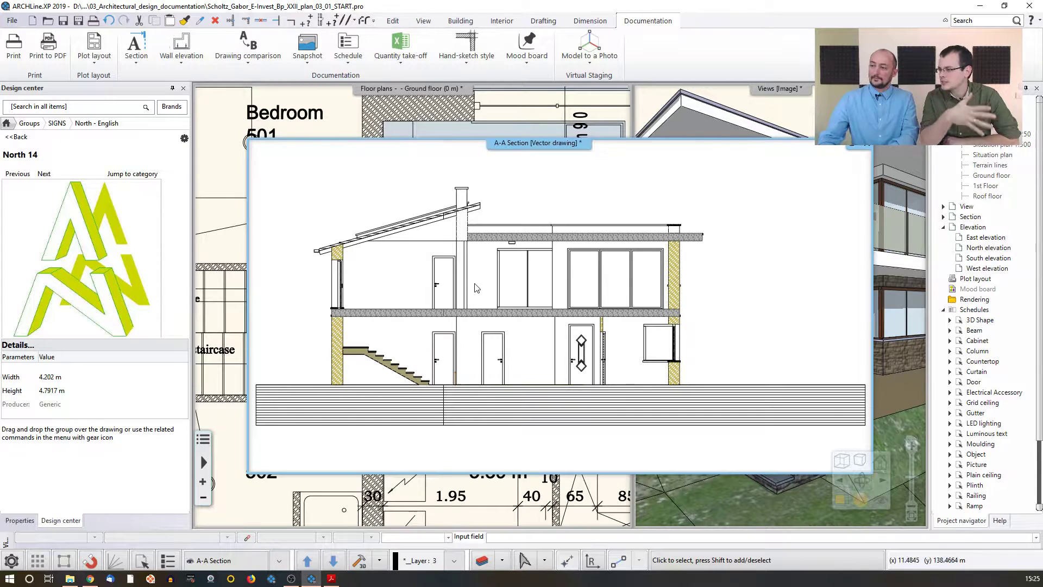
Step: Select the floor slab in the A-A section and open the material editor for its Concrete2 layer
scroll(467, 236, up, 5)
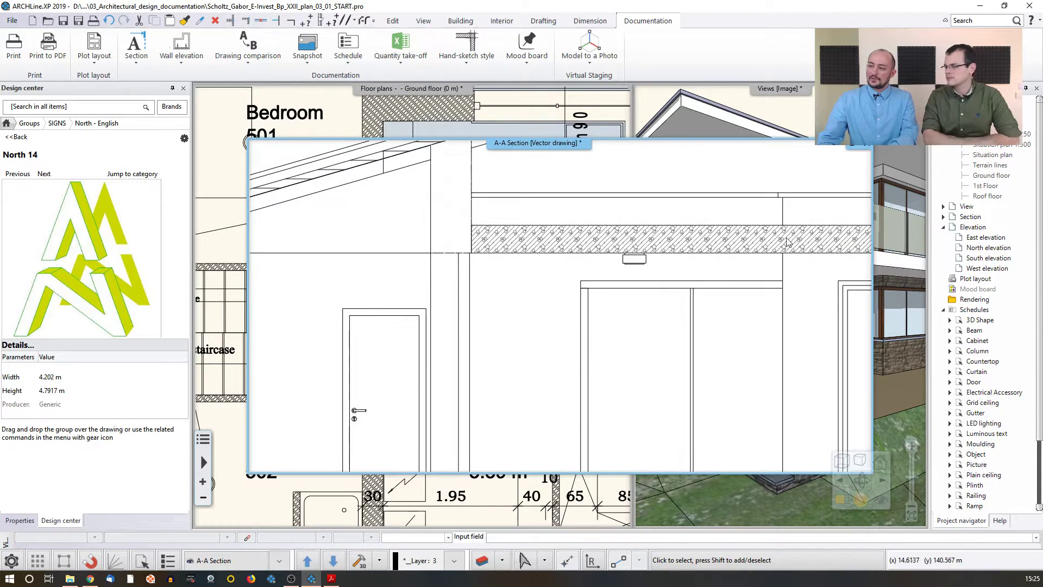
middle_drag(786, 238, 604, 239)
middle_drag(518, 243, 280, 239)
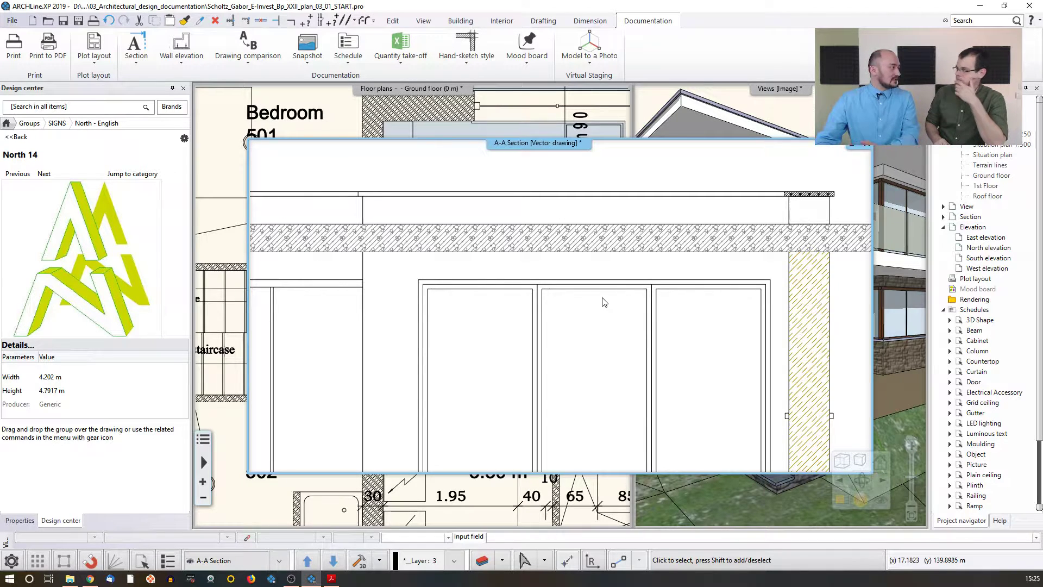
click(570, 247)
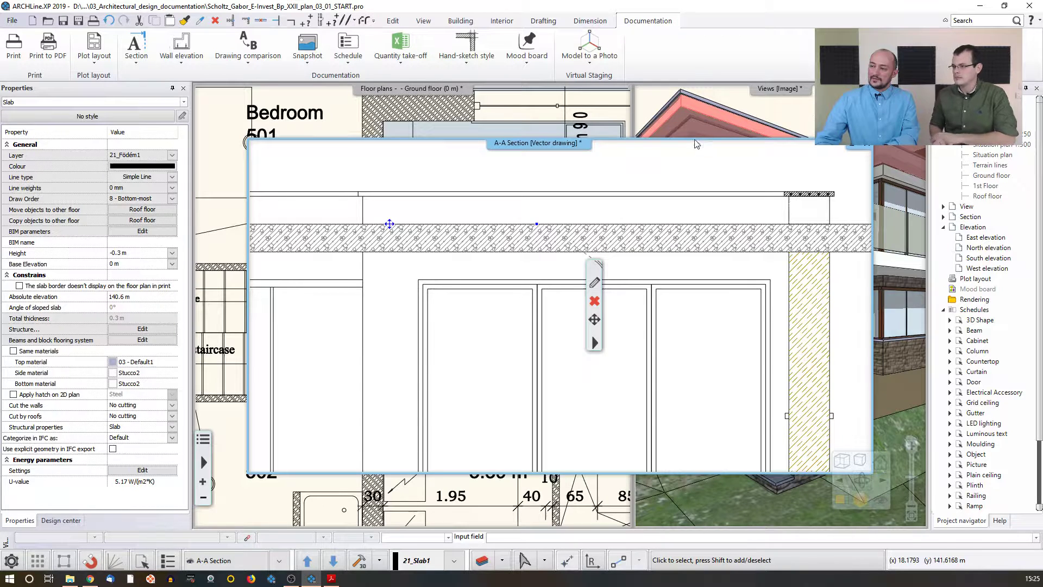
drag(697, 144, 668, 190)
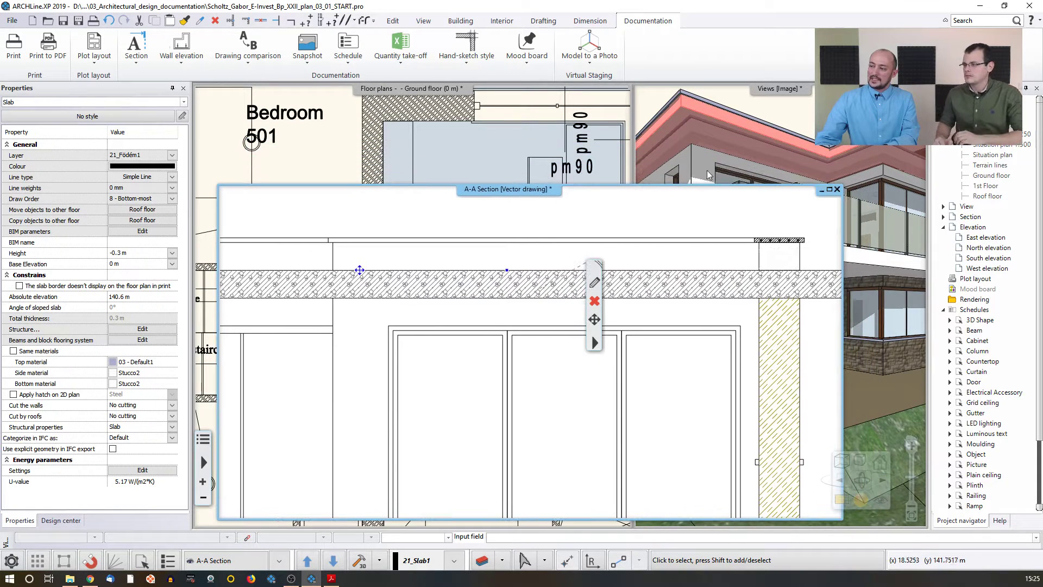
click(595, 283)
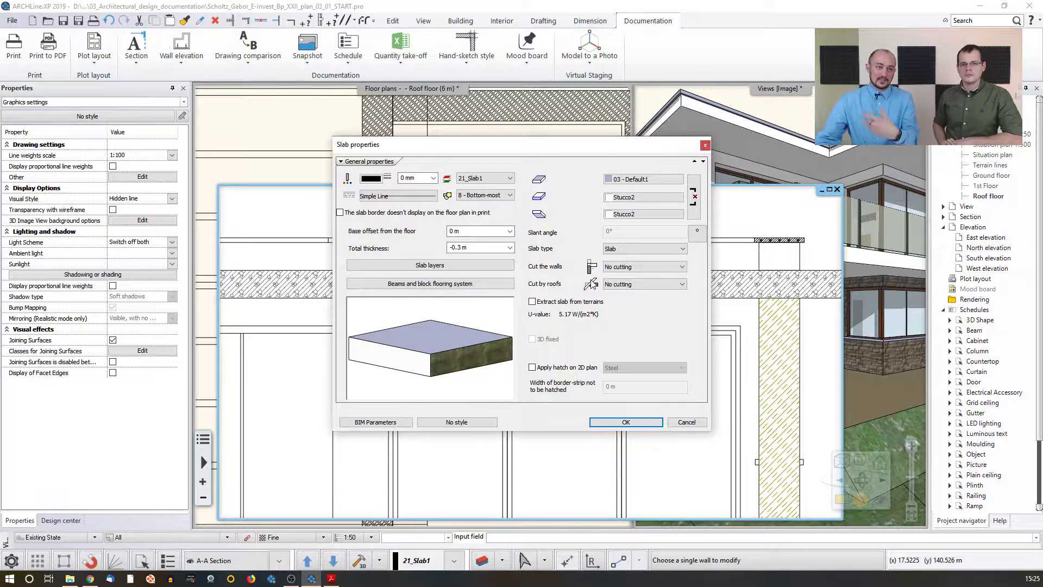
click(443, 267)
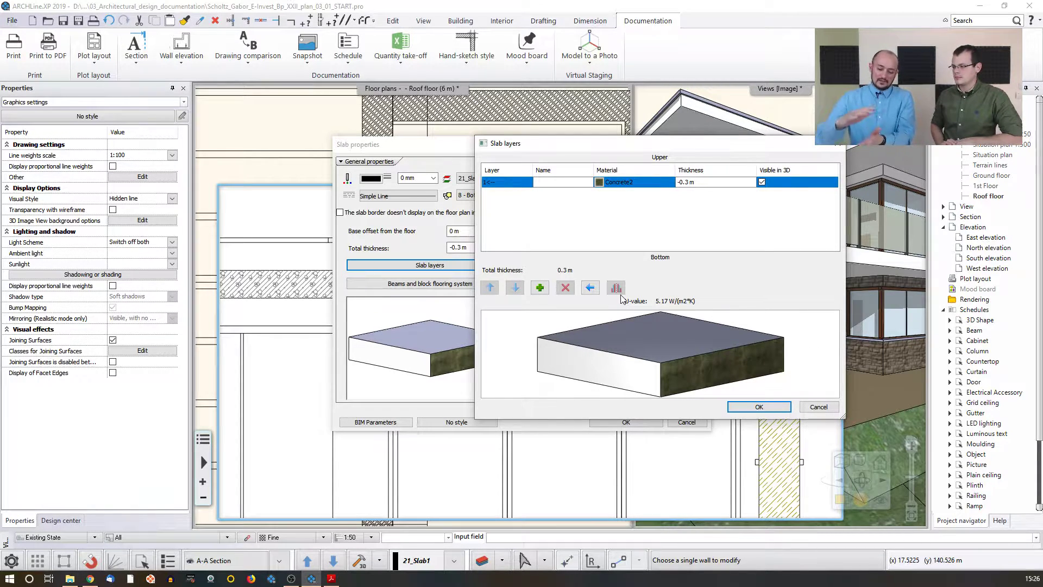
click(600, 184)
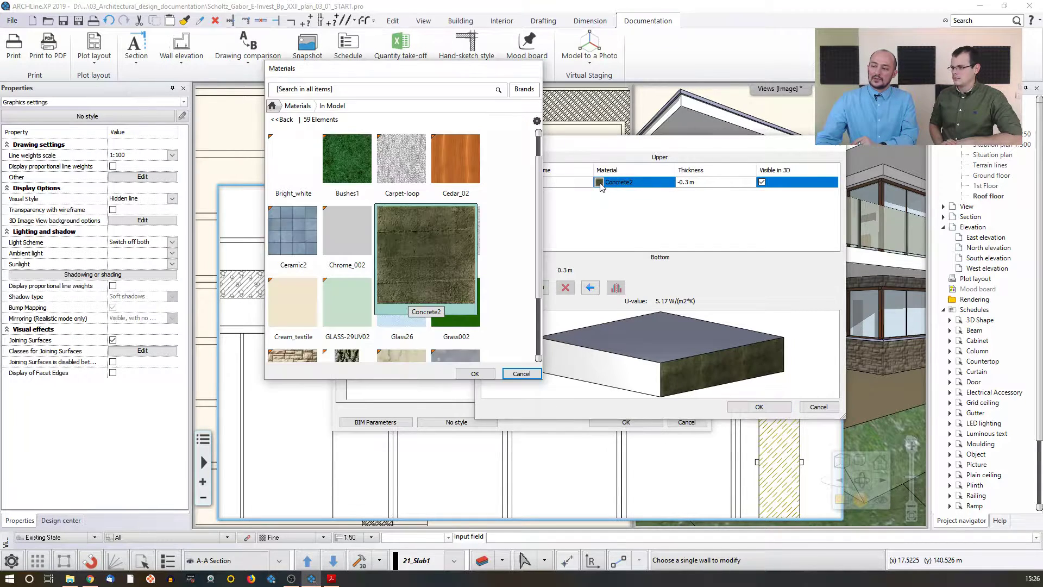
click(537, 121)
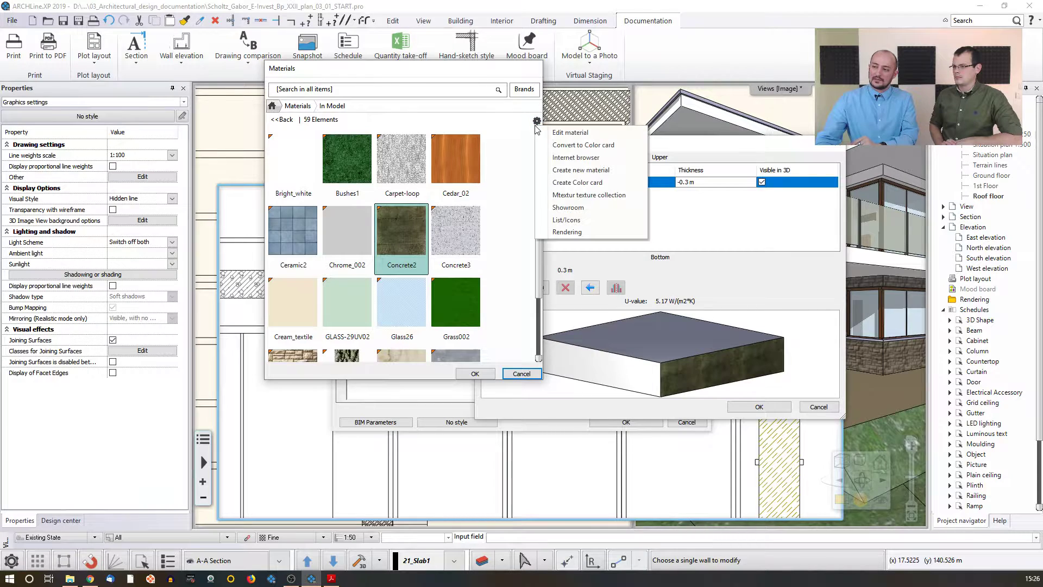
click(577, 134)
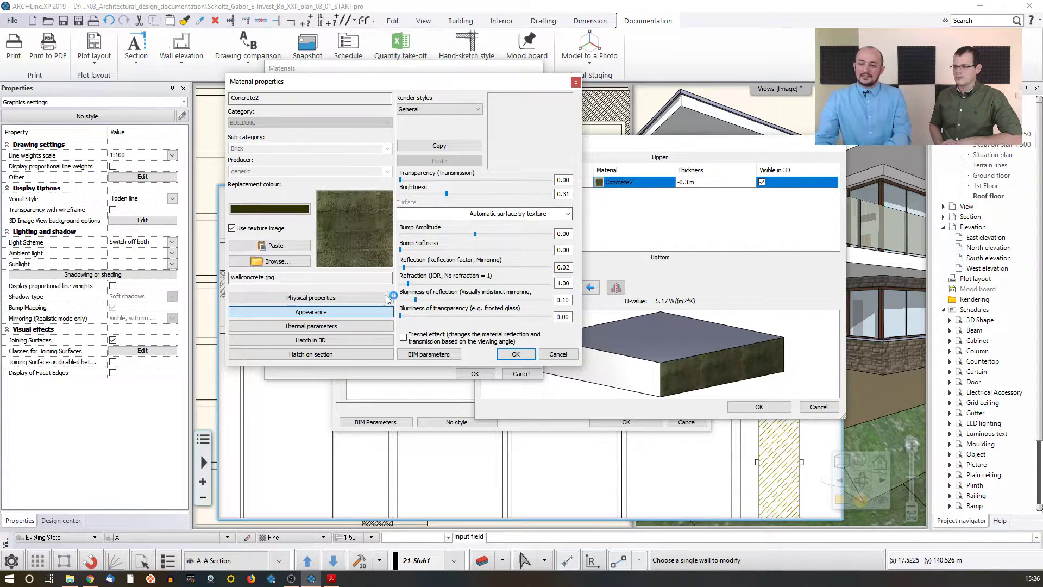
Step: Review the Concrete2 material's thermal parameters and its section hatch pattern
click(333, 327)
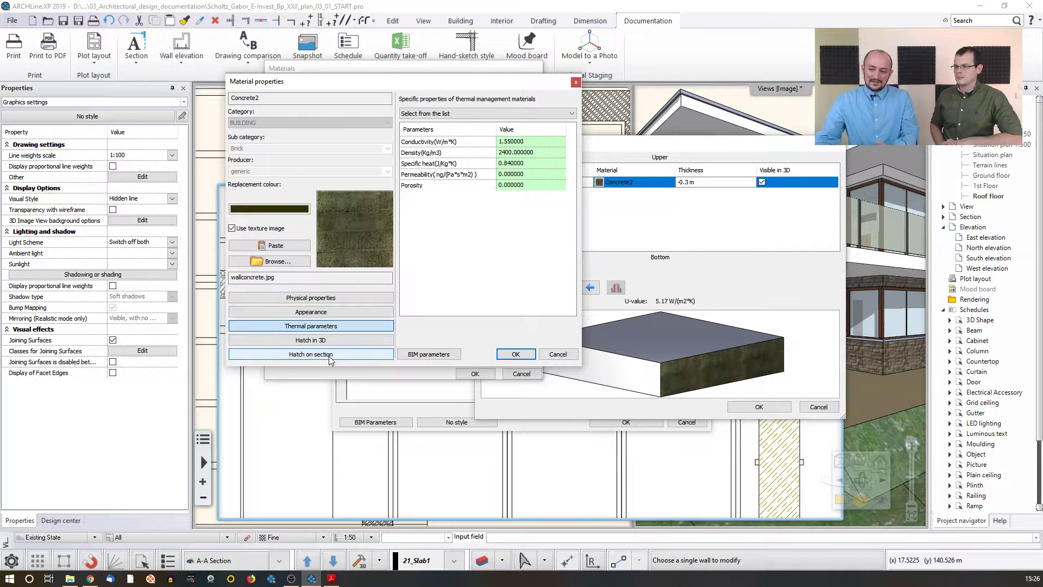
click(329, 356)
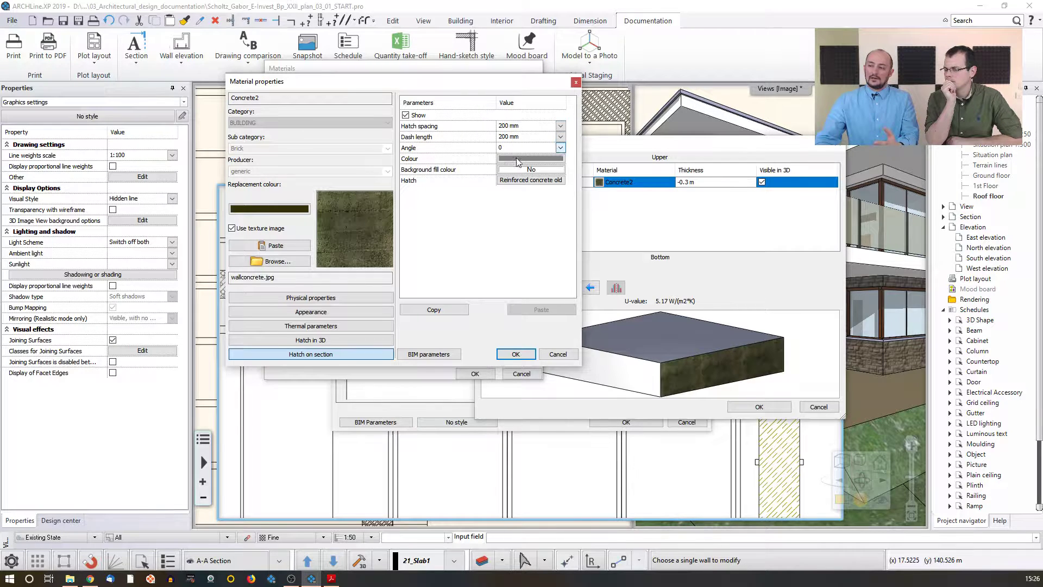
click(524, 180)
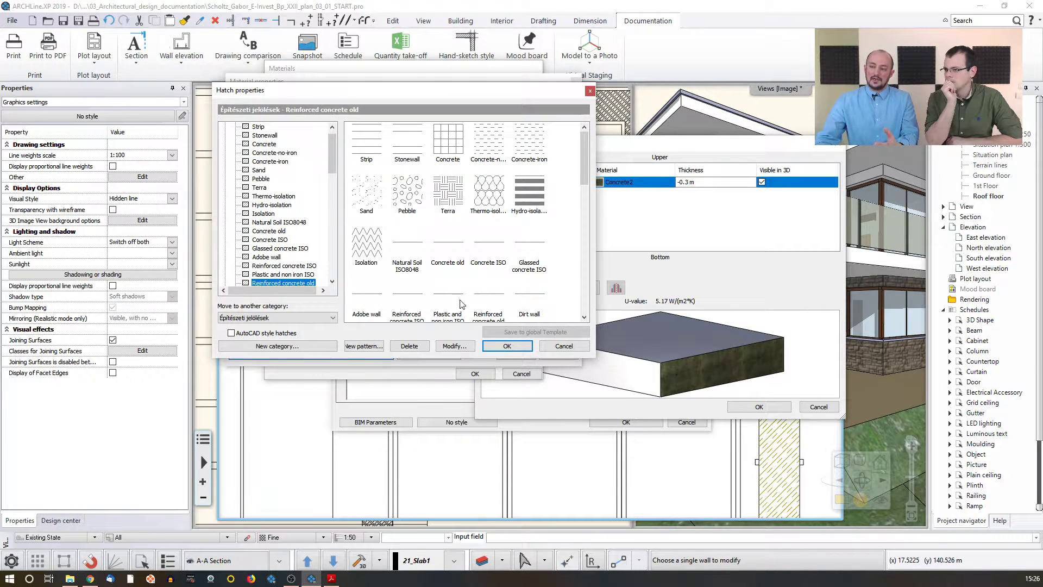
click(564, 348)
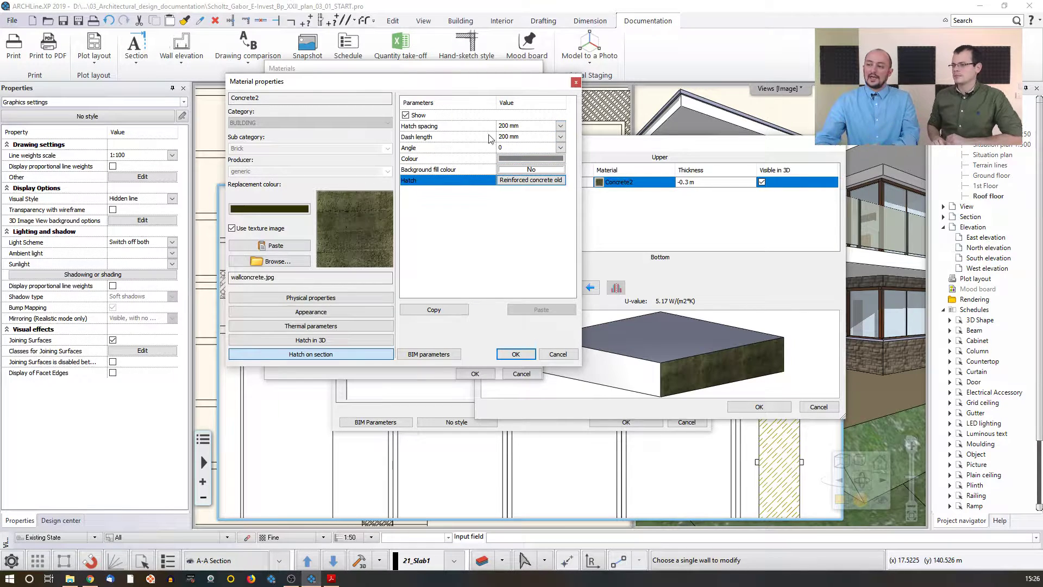
Step: Set the Concrete2 section hatch colour to blue and confirm the material, layer and slab dialogs
click(508, 158)
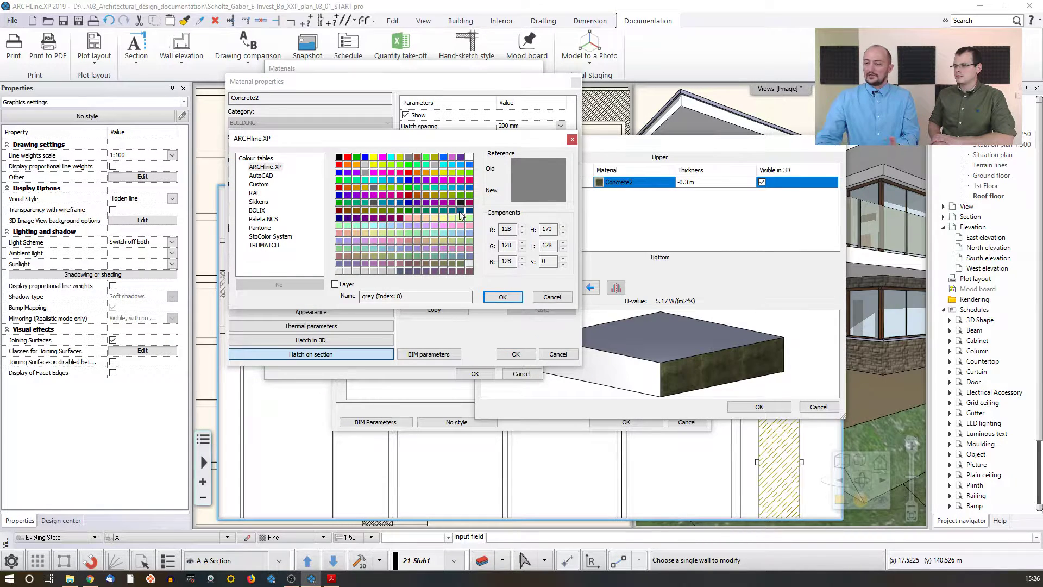
click(461, 212)
click(503, 297)
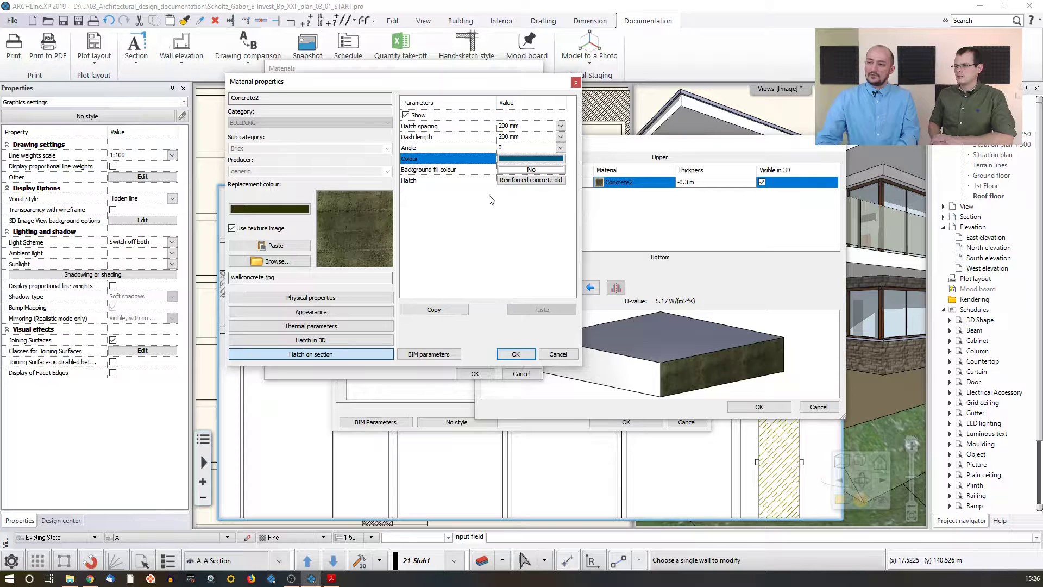
click(516, 354)
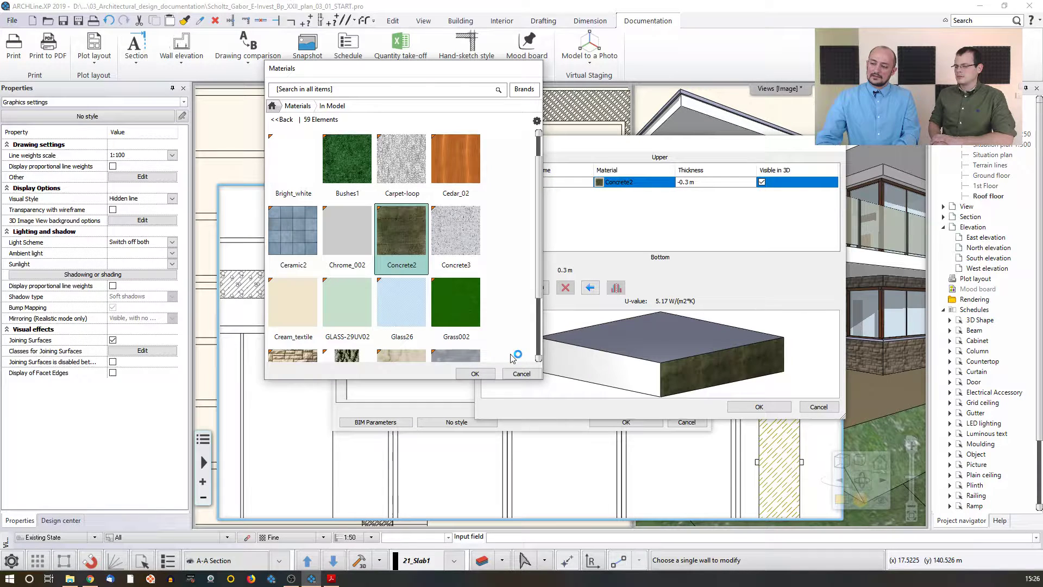
click(474, 373)
click(753, 407)
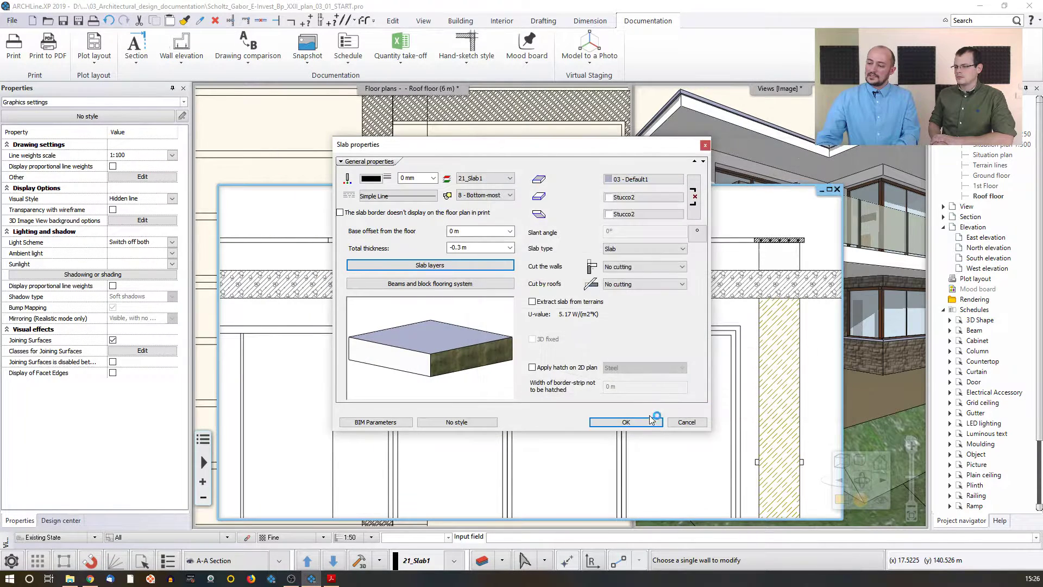
click(634, 424)
Step: Examine the A-A section view with the recoloured slab hatches
scroll(565, 358, down, 3)
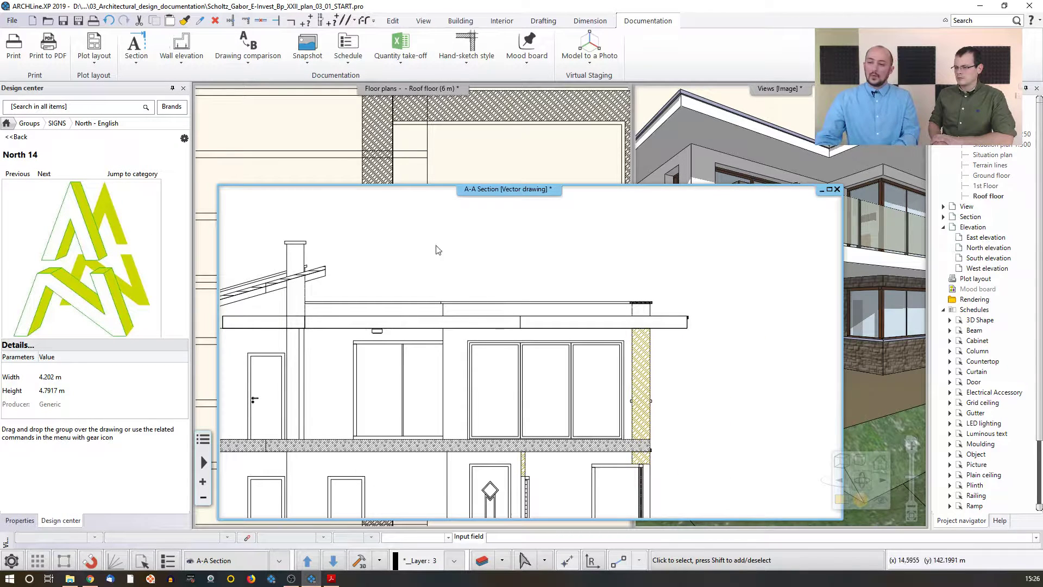
click(341, 140)
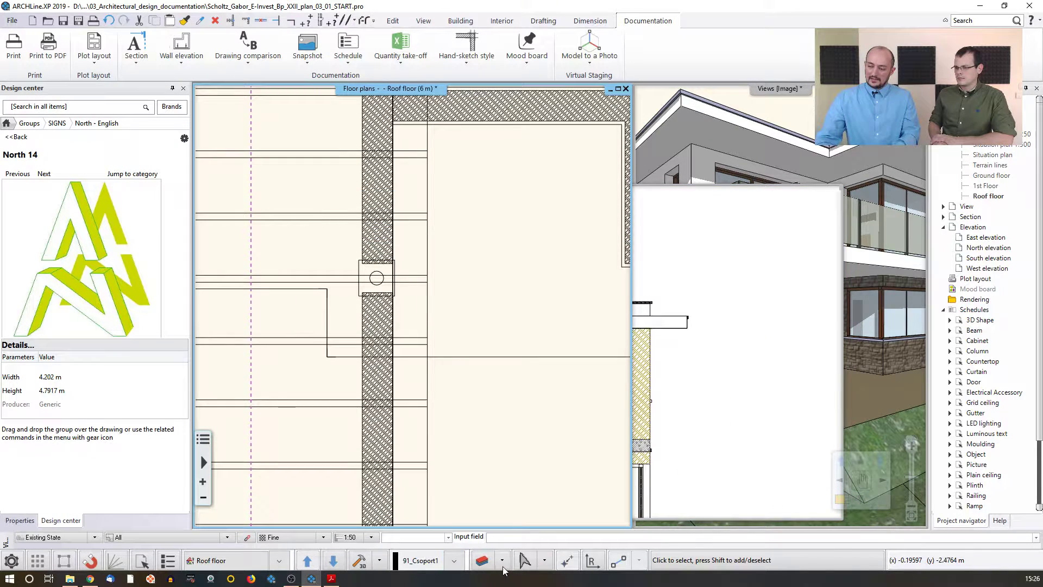
click(360, 560)
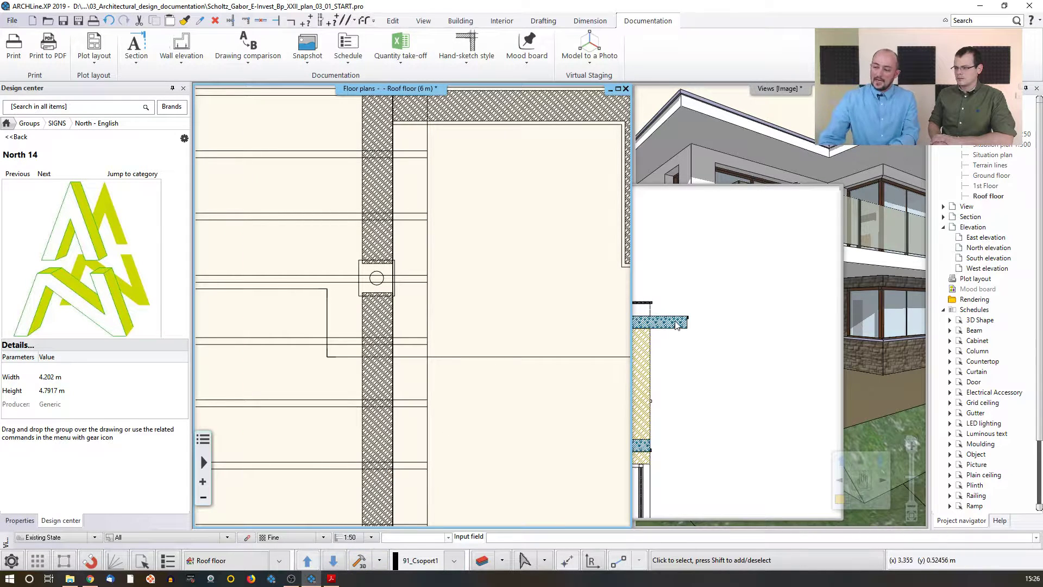
click(638, 326)
middle_drag(335, 352, 481, 302)
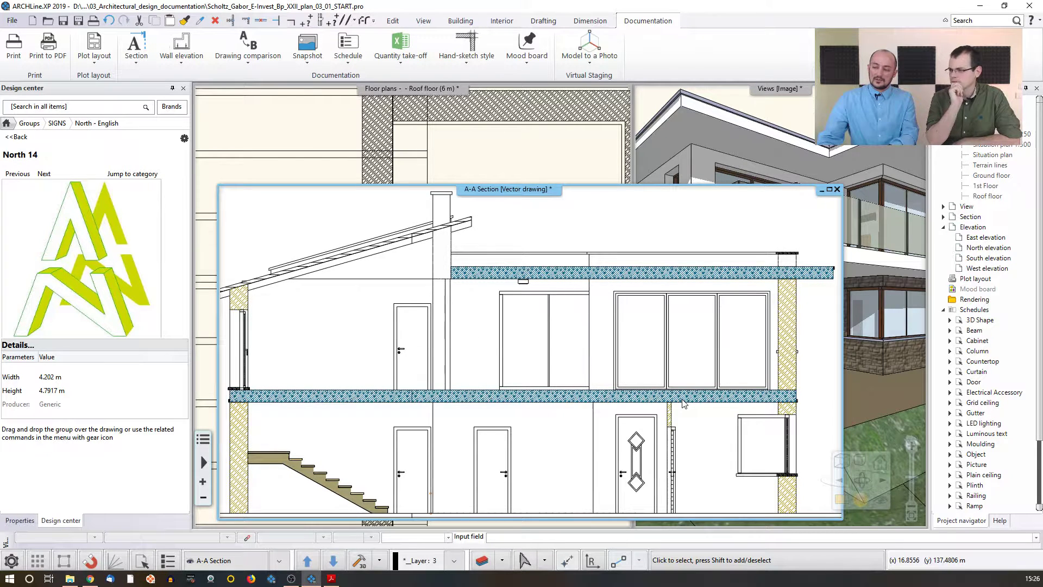
scroll(679, 401, down, 3)
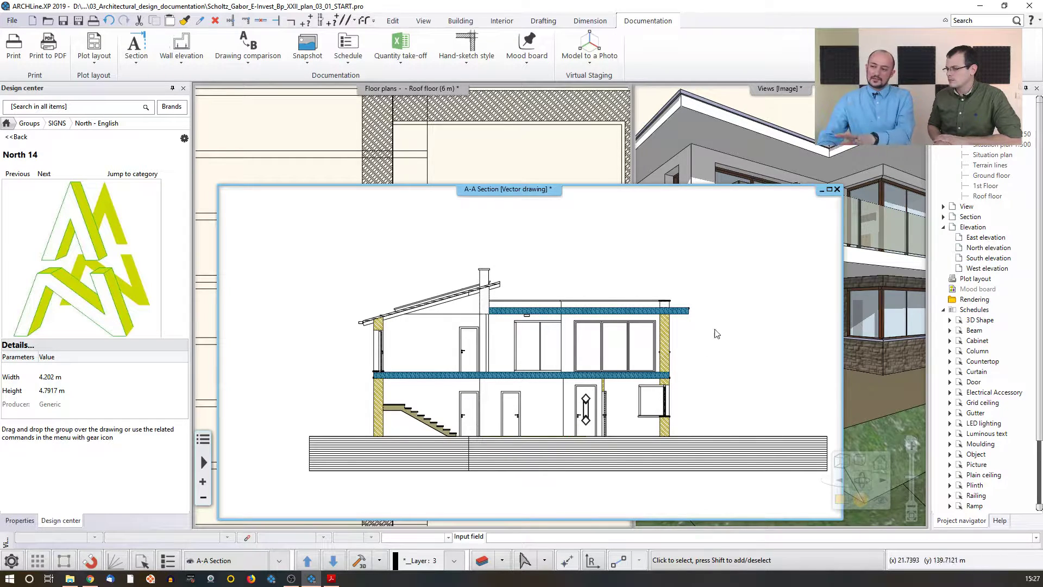
Step: Bring the floor plan window forward and switch it to the ground floor level
click(597, 167)
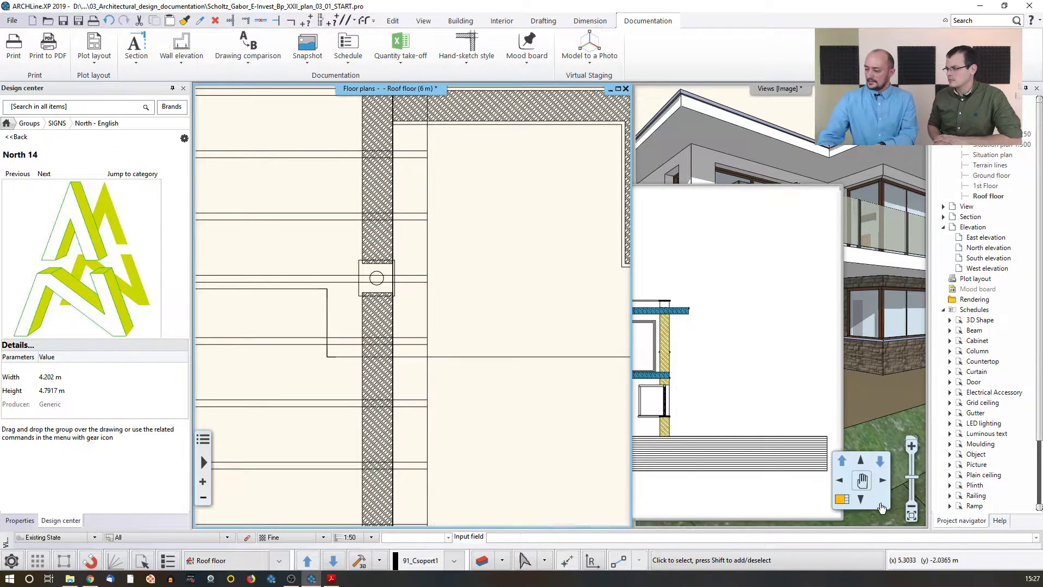
click(842, 501)
click(542, 351)
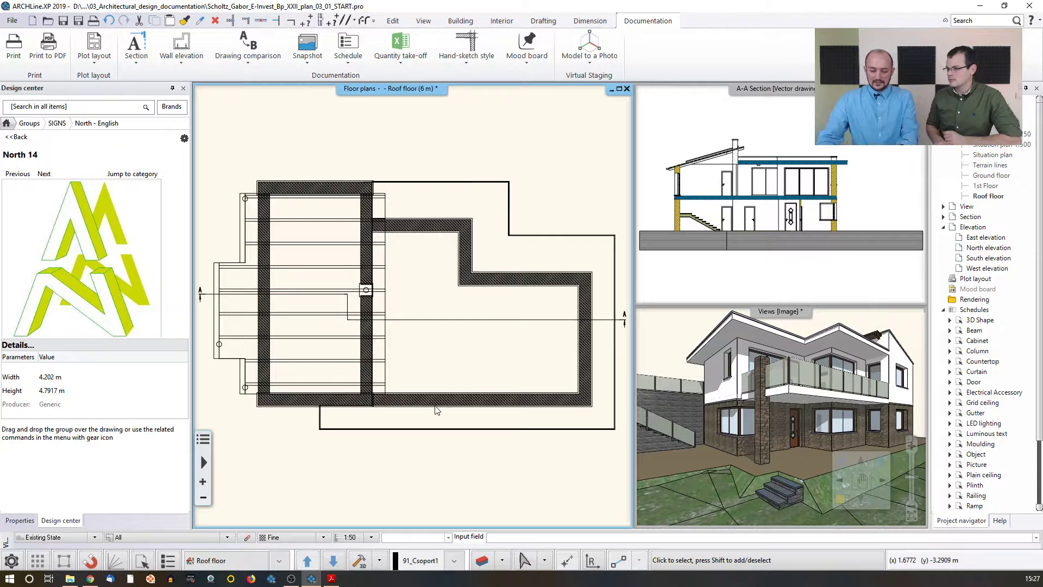
key(Page_Down)
key(Page_Down)
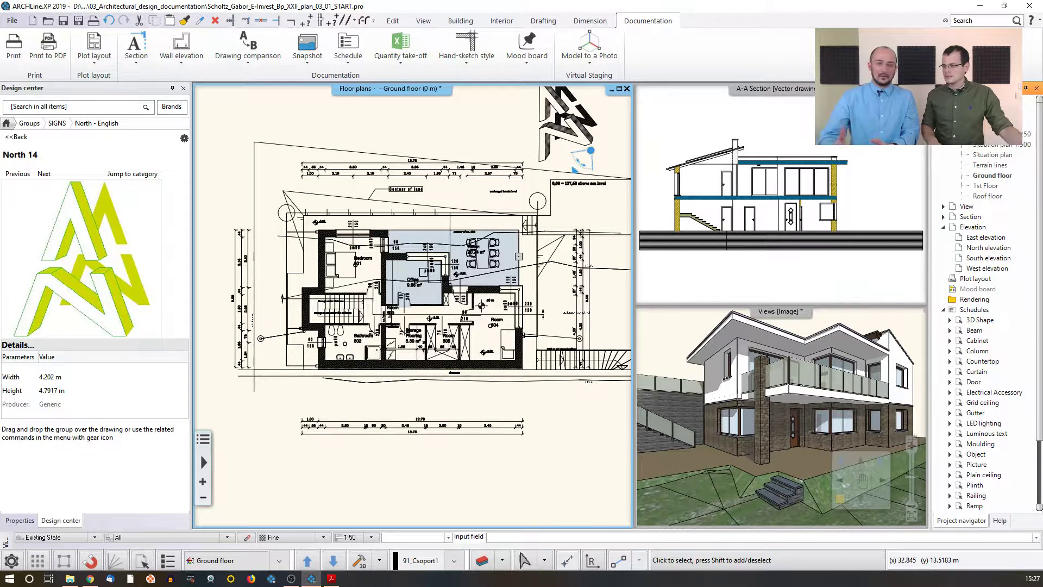
click(1026, 89)
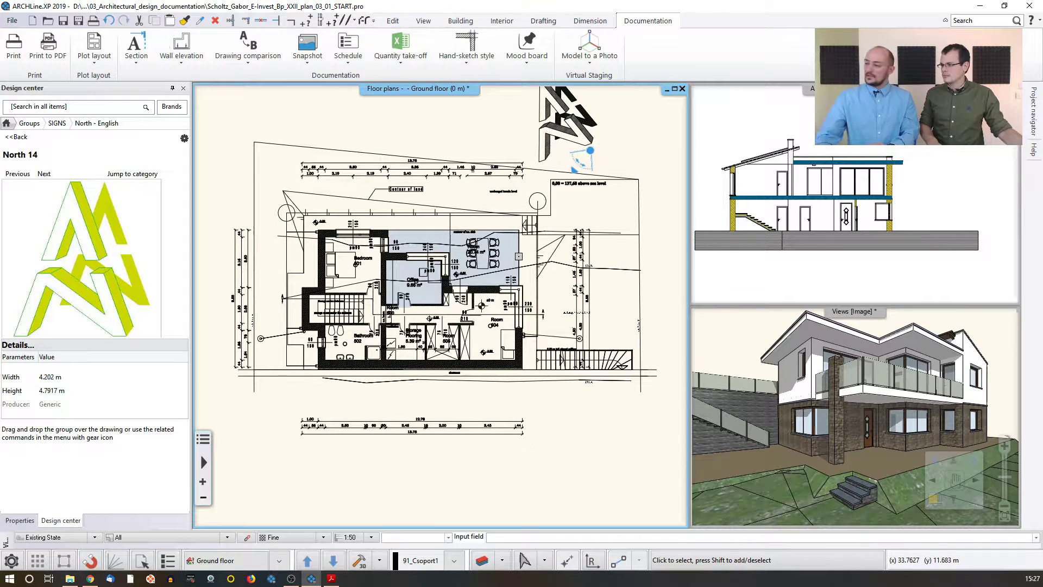
mouse_move(1032, 123)
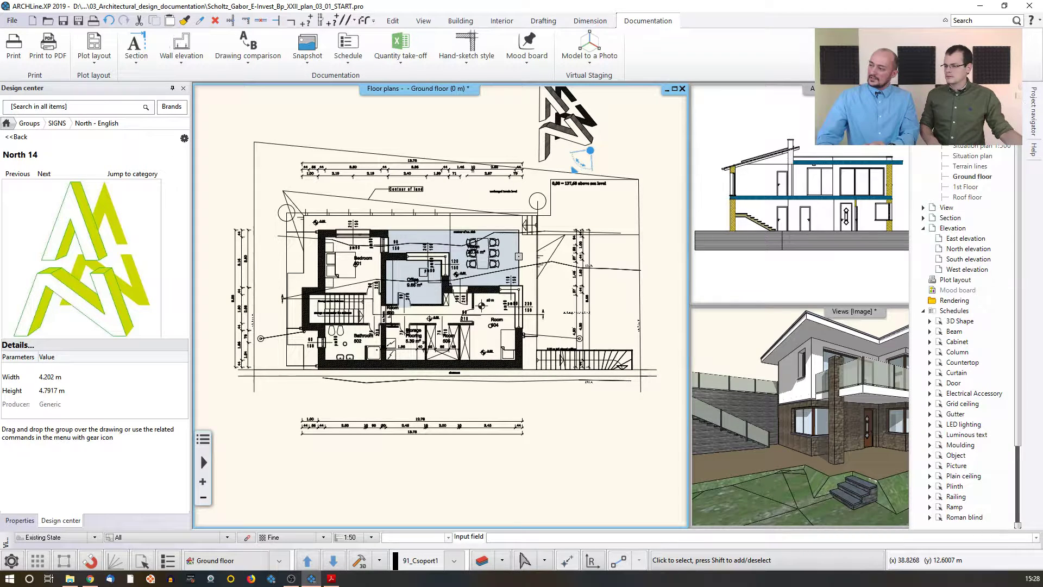
click(1005, 90)
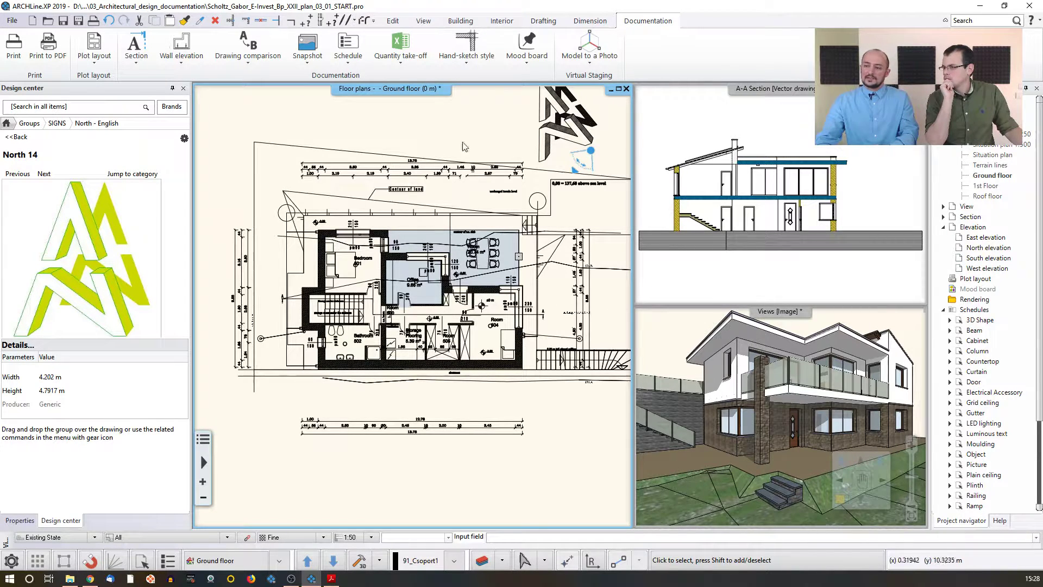
Step: Create the North elevation view from the project navigator
double_click(988, 248)
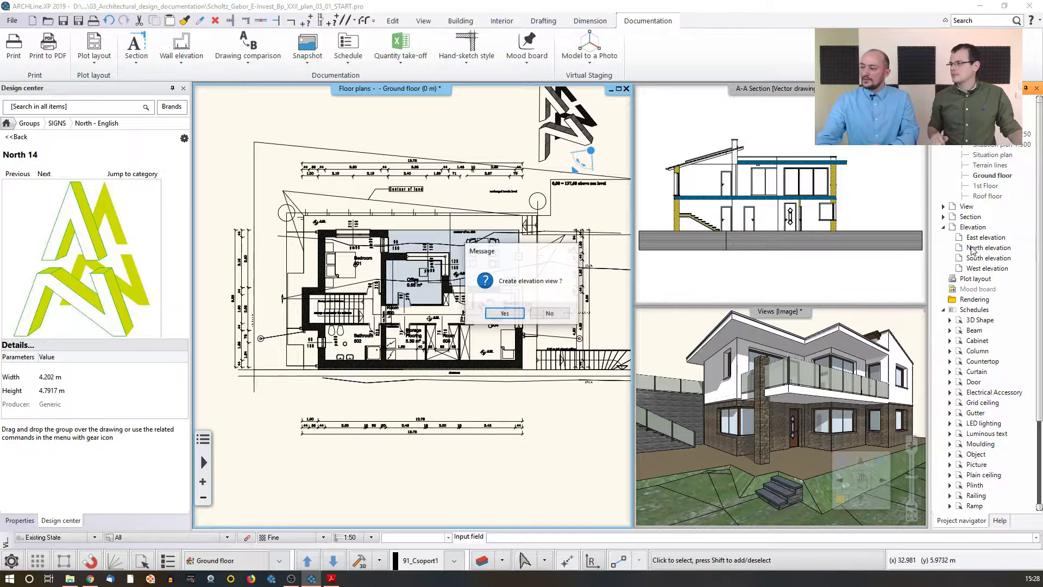
click(506, 311)
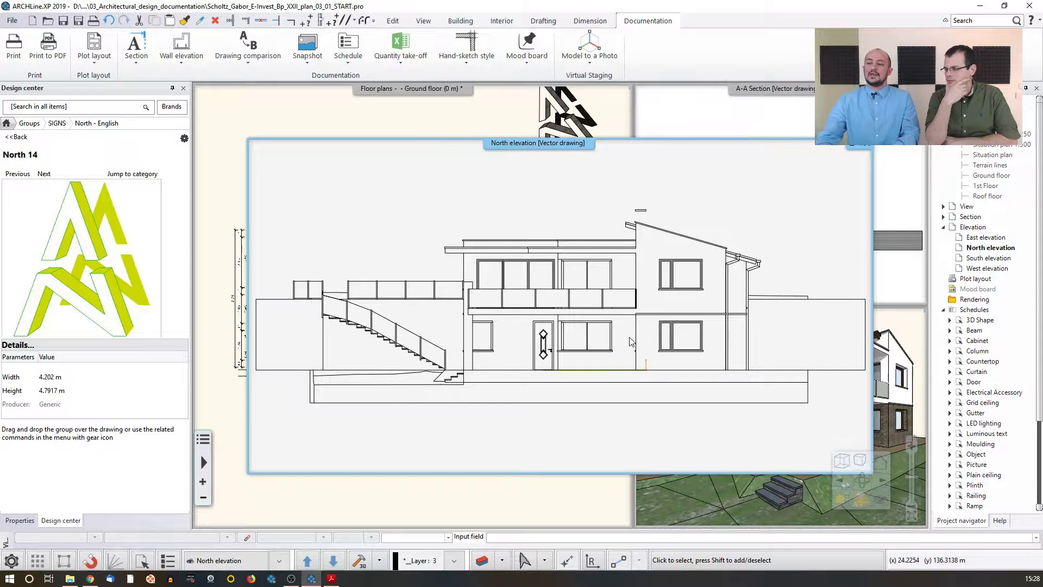
Step: Inspect the window, railing and column elements in the North elevation view
scroll(559, 309, up, 2)
click(555, 332)
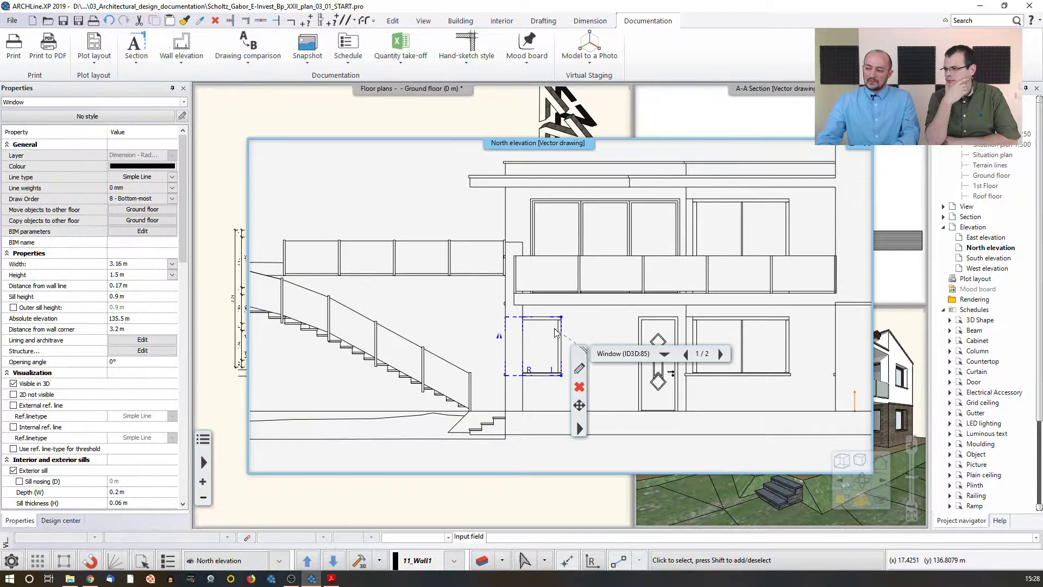
click(454, 248)
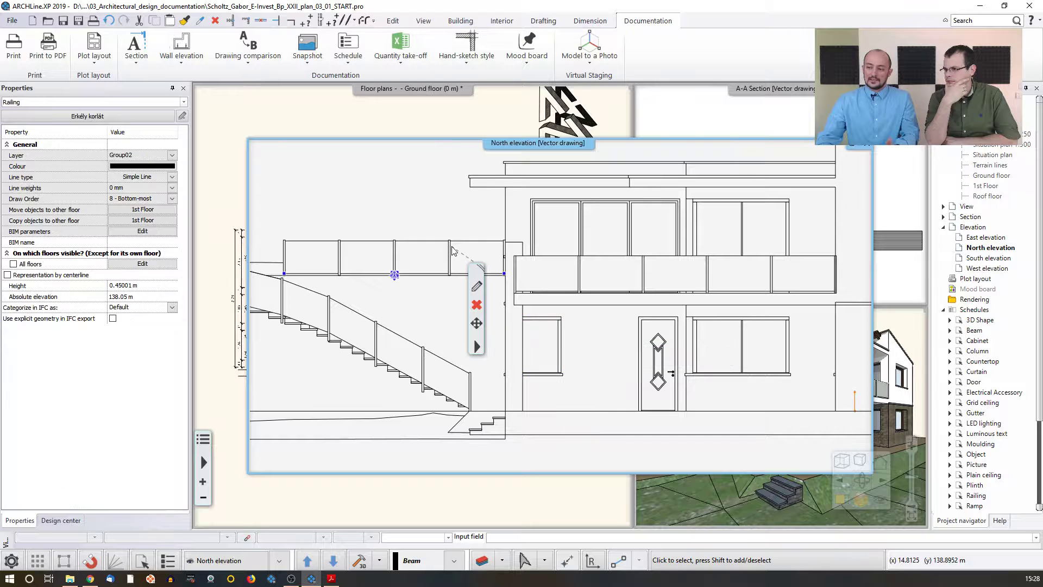
click(522, 350)
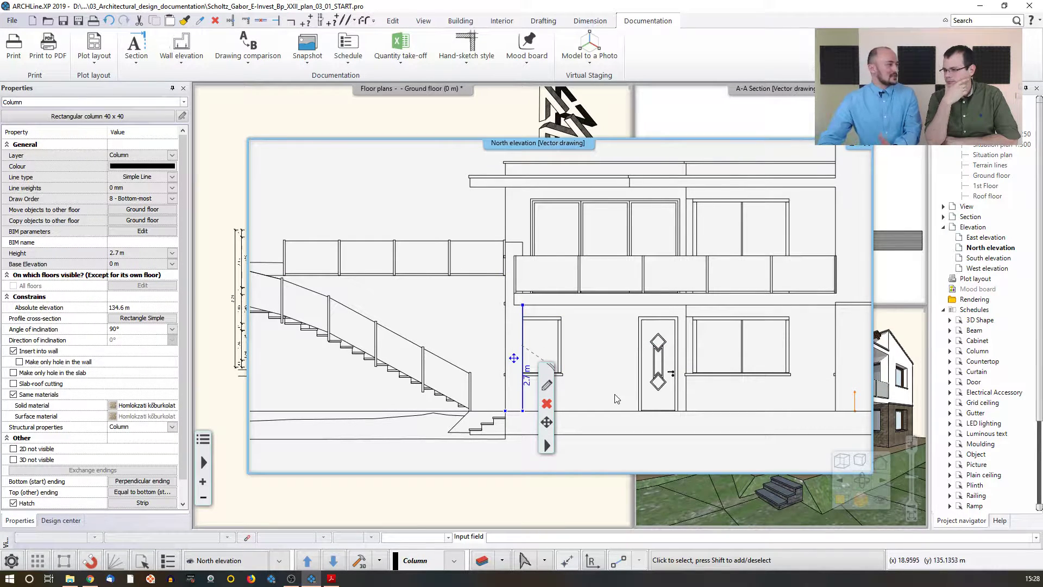
click(599, 347)
scroll(599, 346, down, 5)
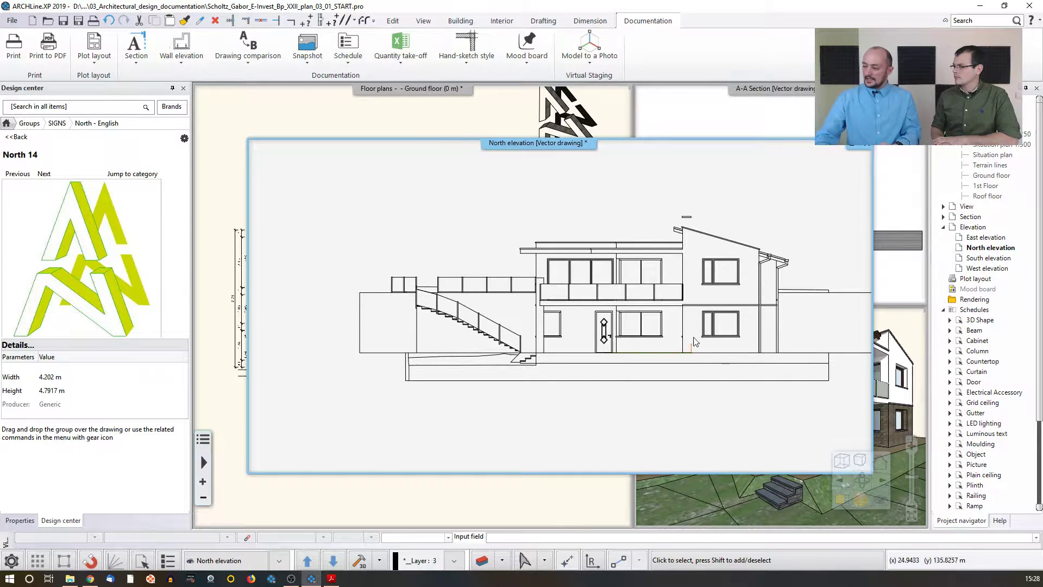
Step: Set the North elevation shading to Shaded with textures with Elevation shadow as the light direction
click(860, 463)
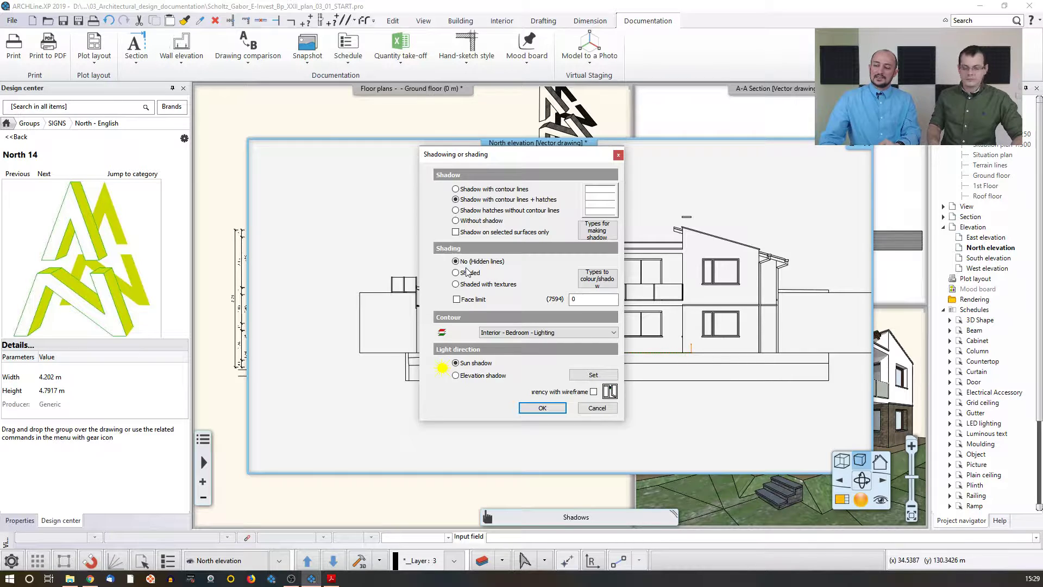
click(456, 285)
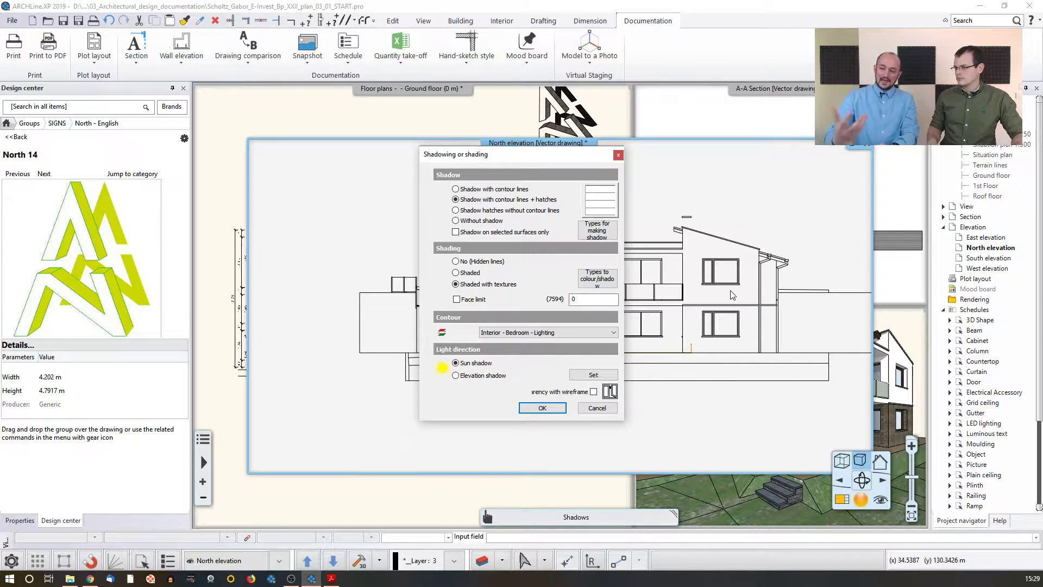
click(462, 375)
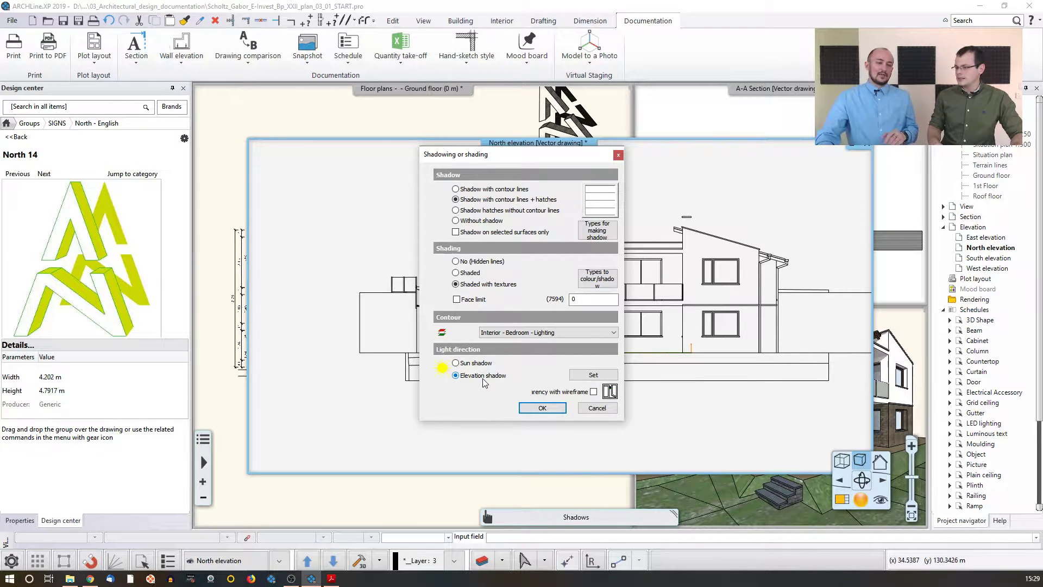
click(542, 408)
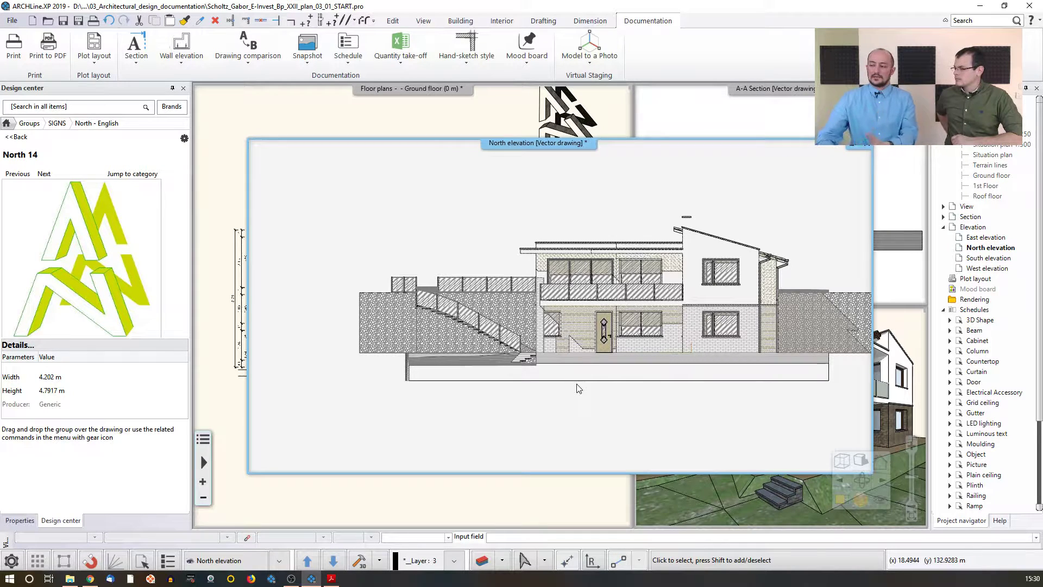
Step: Open the STONEWALL-40 finish material of the retaining wall and browse its Hatch in 3D pattern options
click(511, 301)
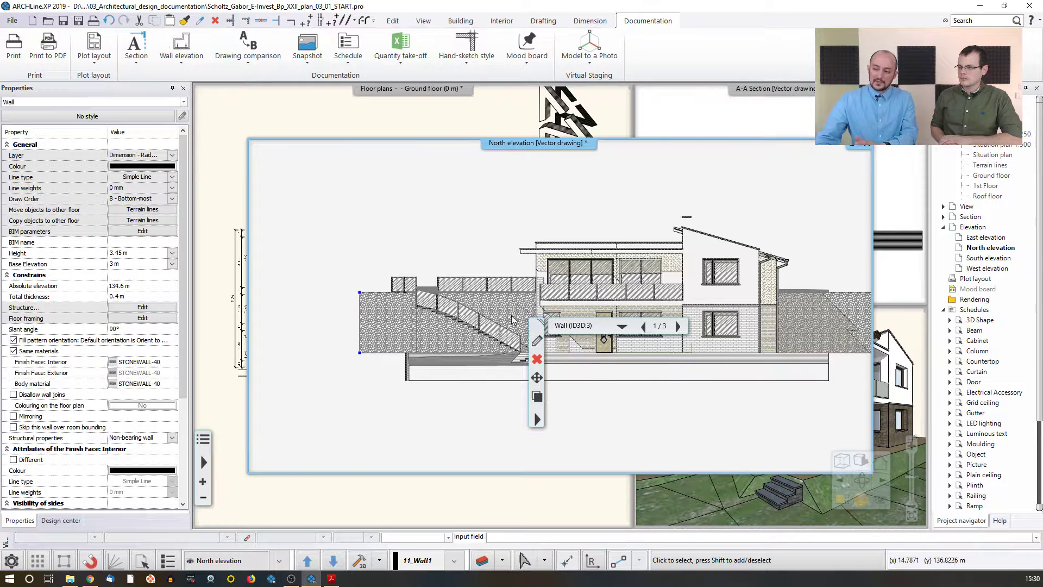
click(537, 340)
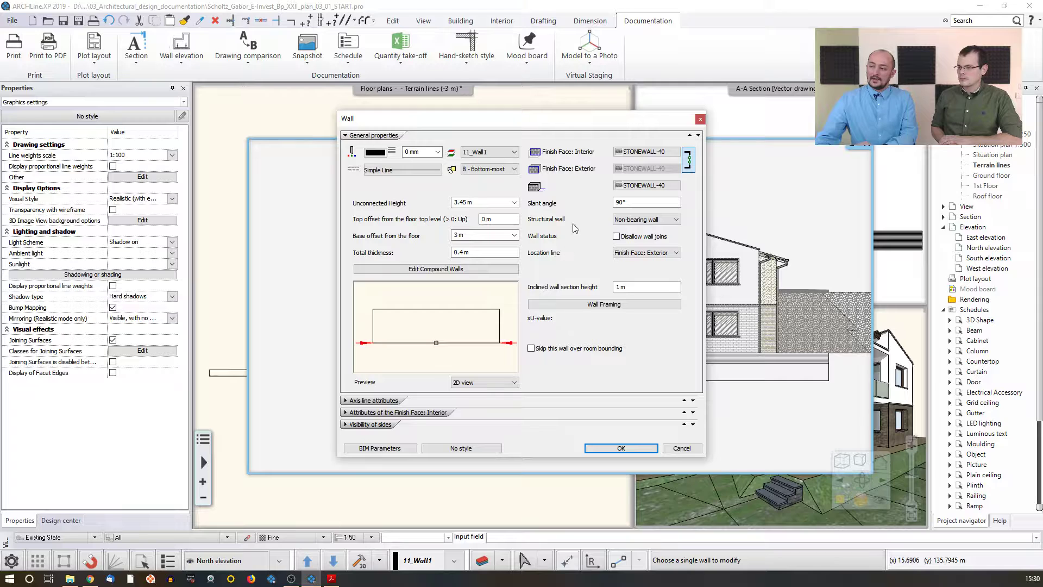
click(643, 155)
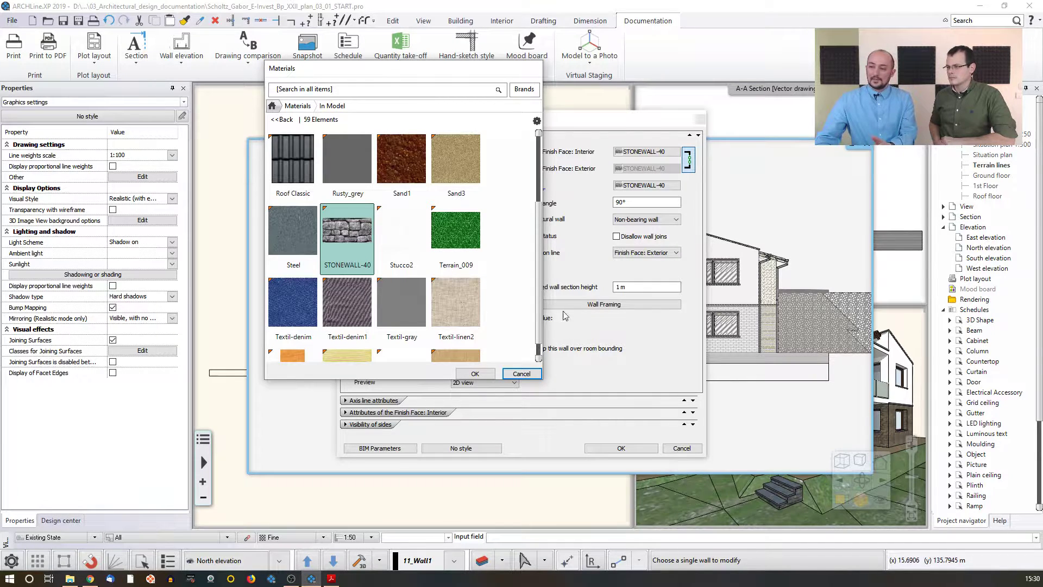
mouse_move(369, 259)
click(537, 120)
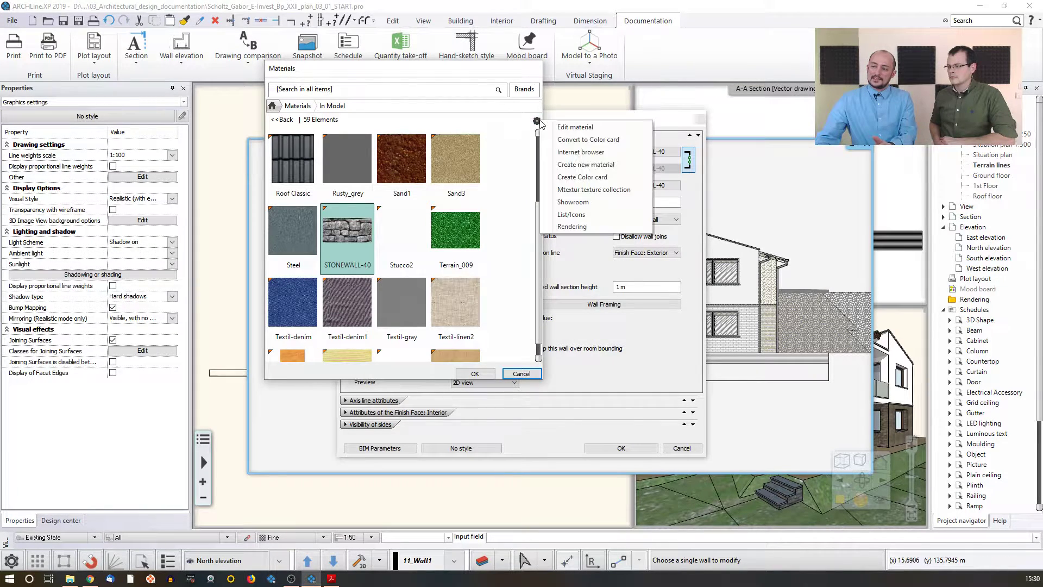
click(575, 127)
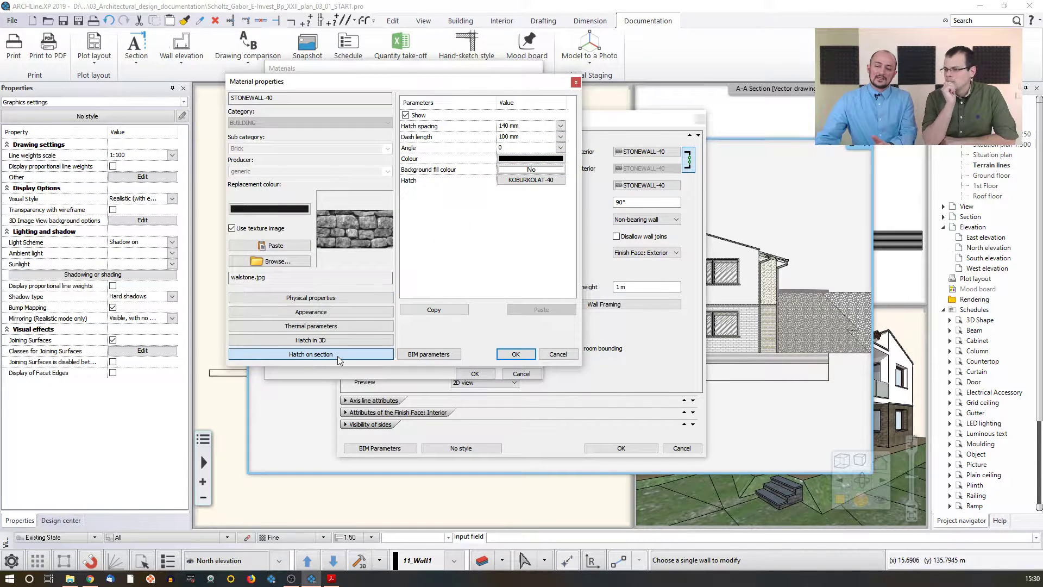
click(322, 343)
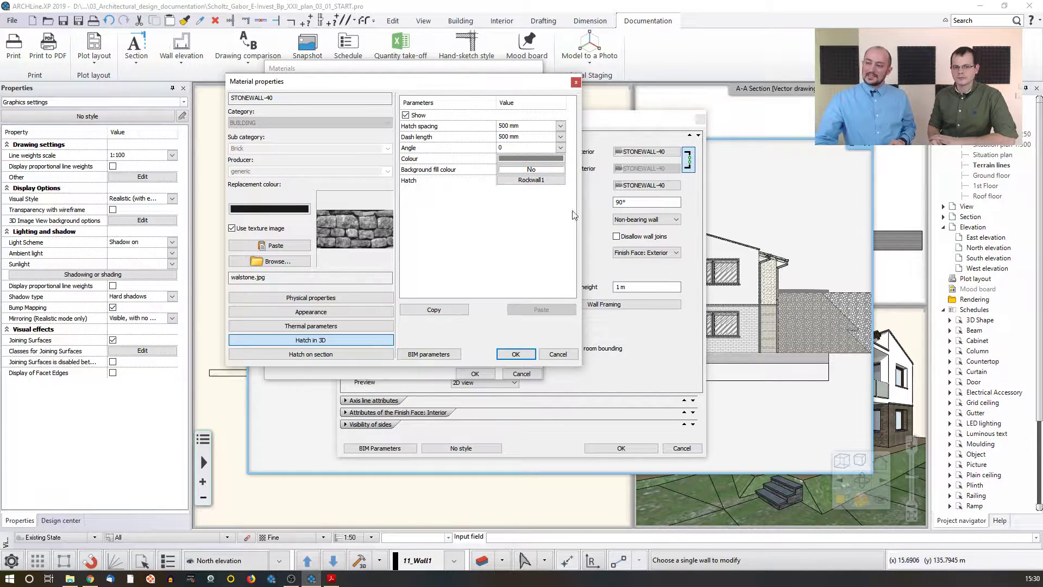
click(523, 184)
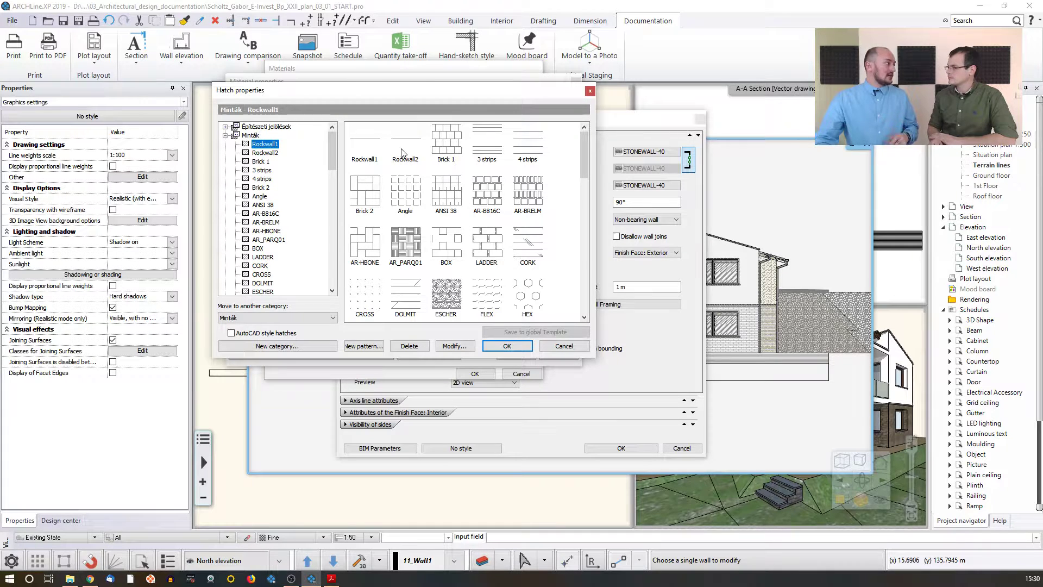
click(564, 346)
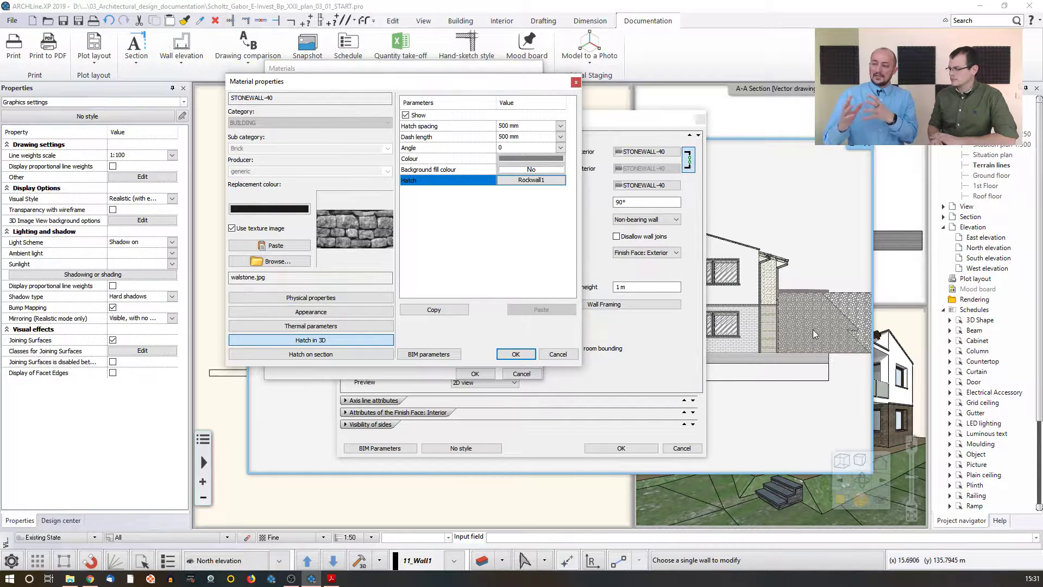
Step: Turn off the Hatch in 3D display for STONEWALL-40 and confirm the material, library and wall dialogs
click(406, 115)
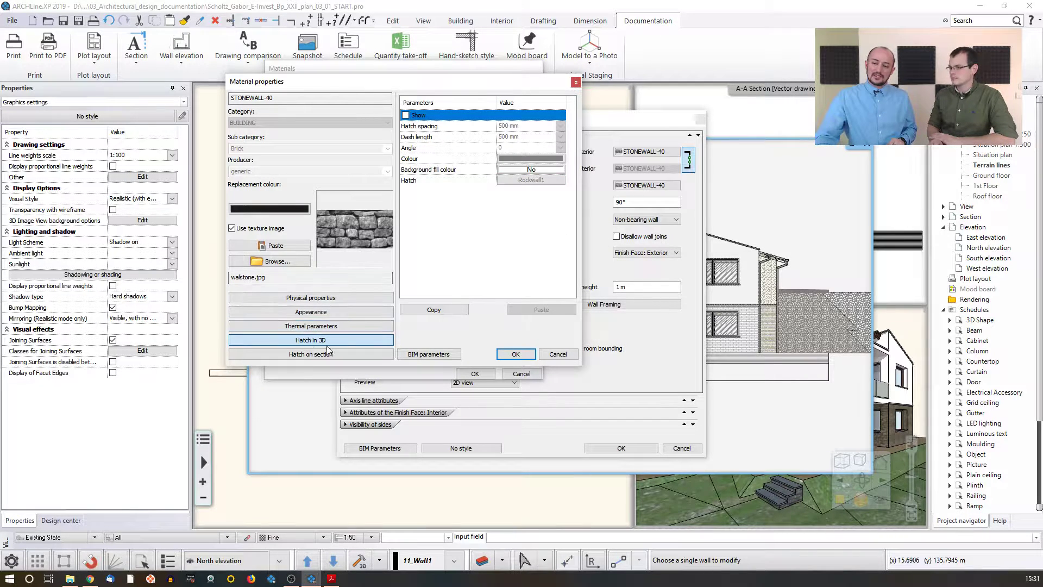
click(516, 353)
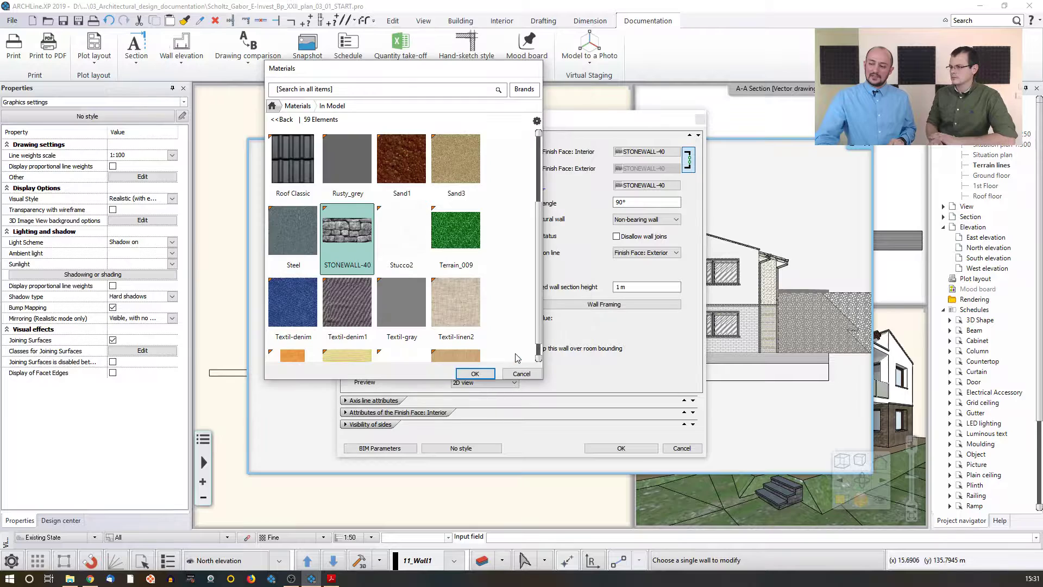
click(474, 374)
click(619, 448)
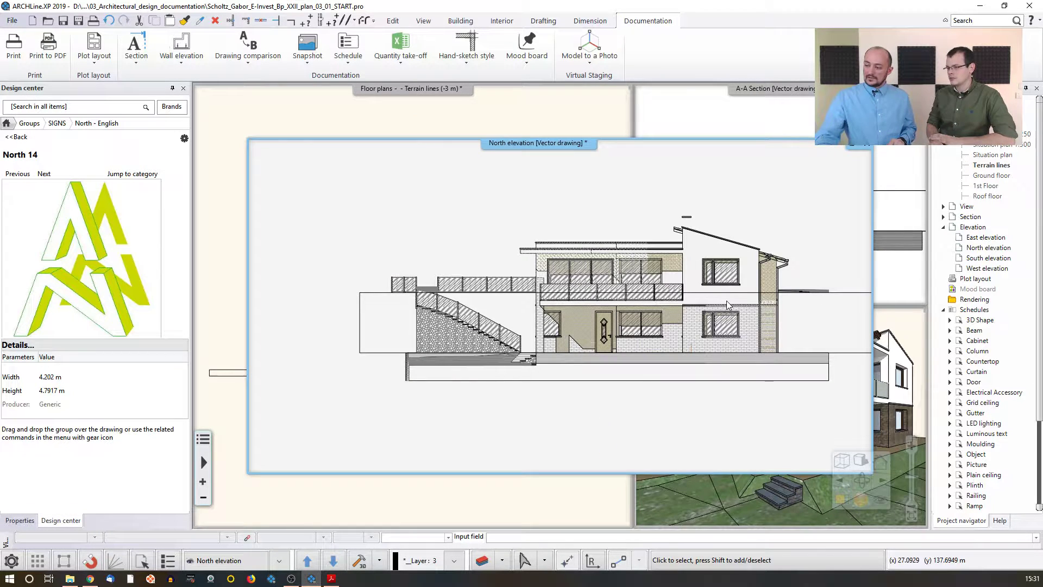
Step: Return to the North elevation and toggle off its colour fill display
click(896, 411)
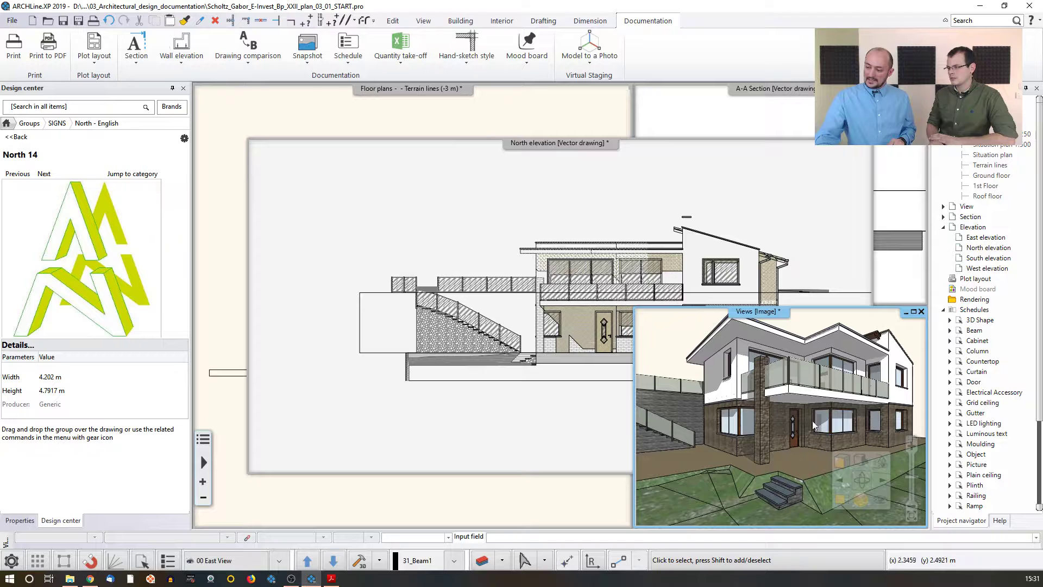
click(558, 382)
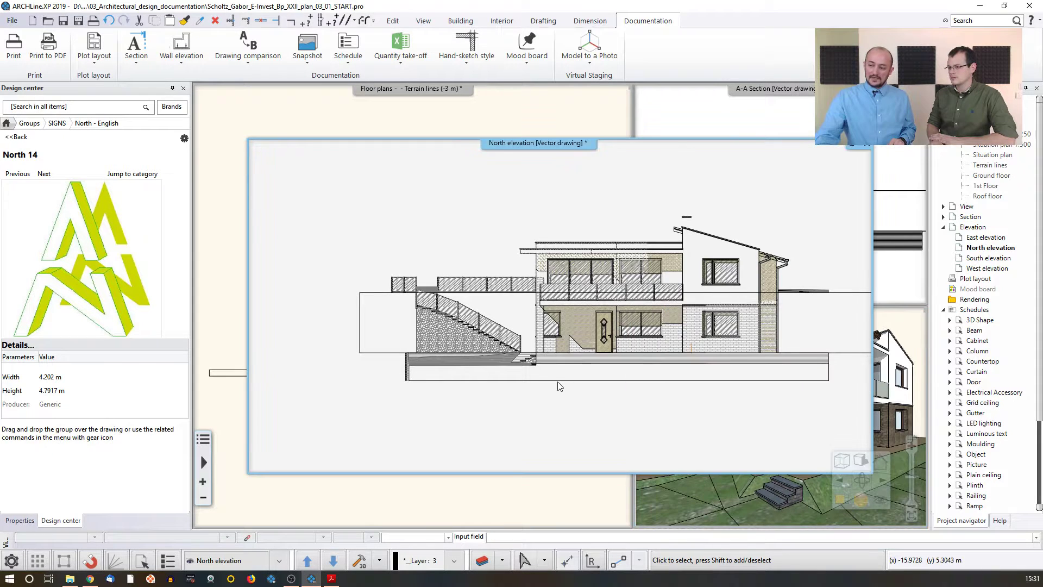
click(359, 561)
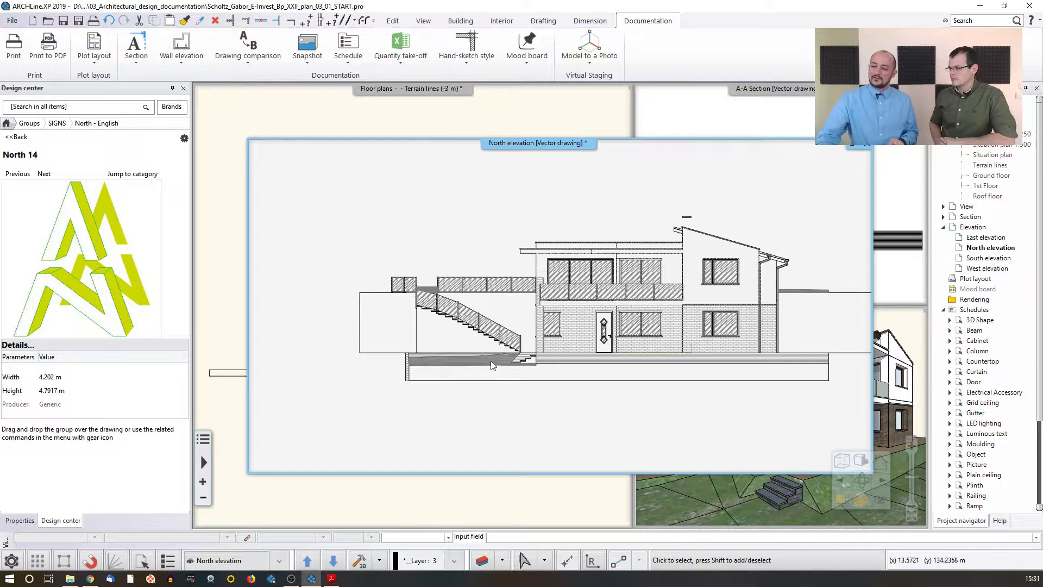
scroll(490, 361, down, 2)
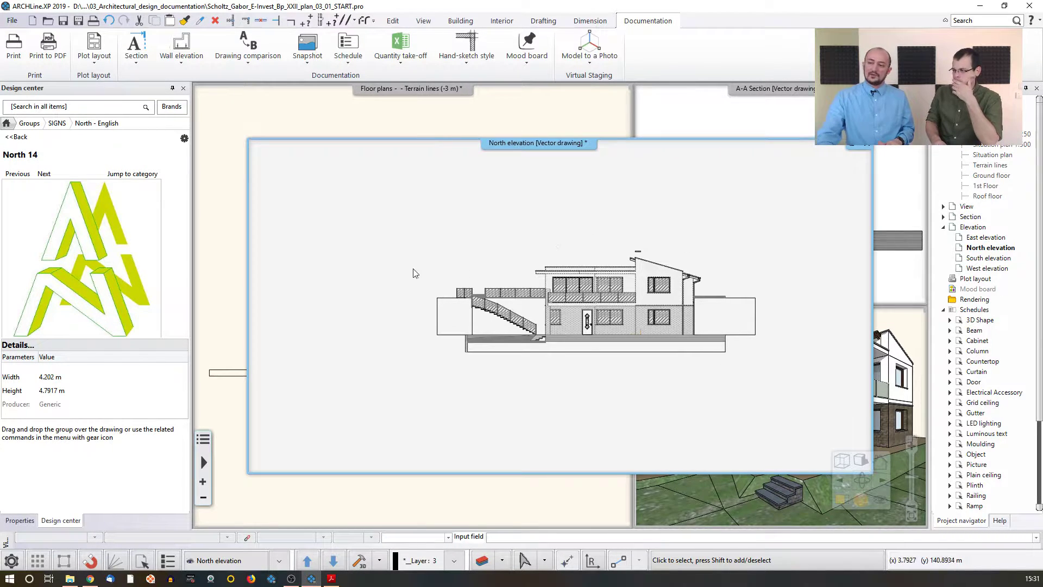
Step: Cycle through the open floor plan windows and locate the elevation marker on the ground floor plan
key(ctrl+Tab)
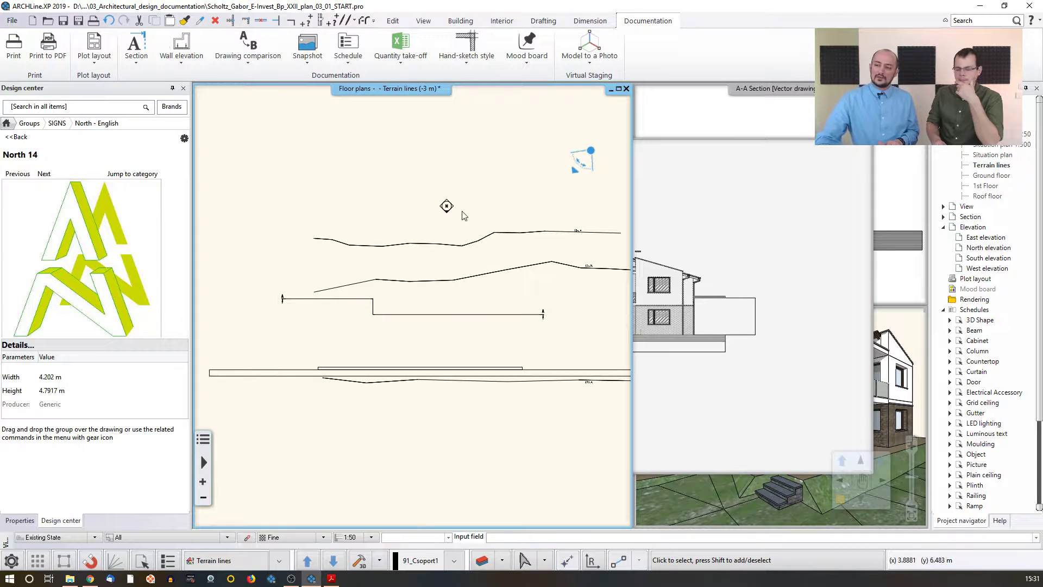
key(ctrl+Tab)
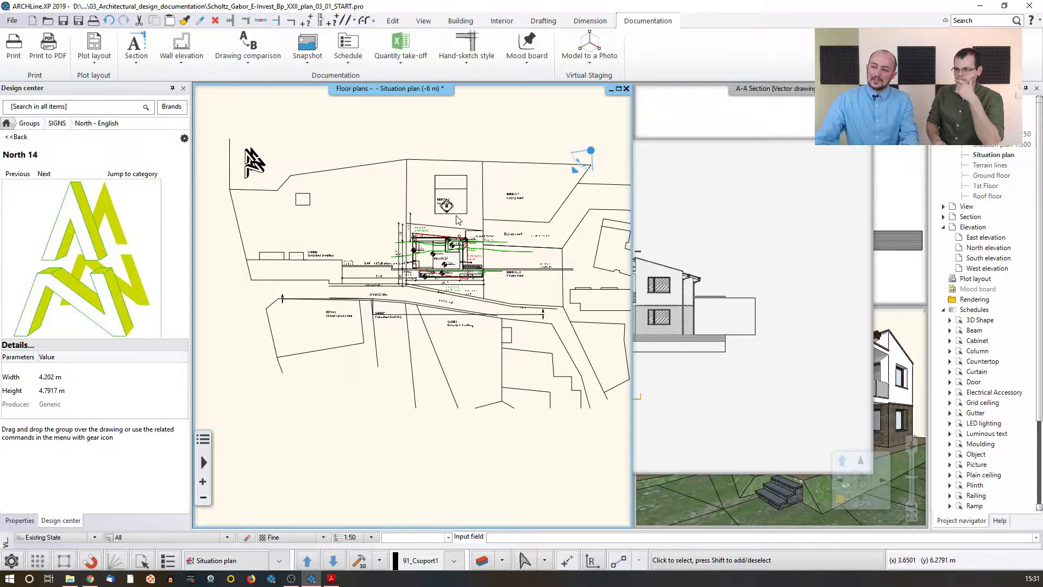
key(ctrl+Tab)
key(ctrl+Tab)
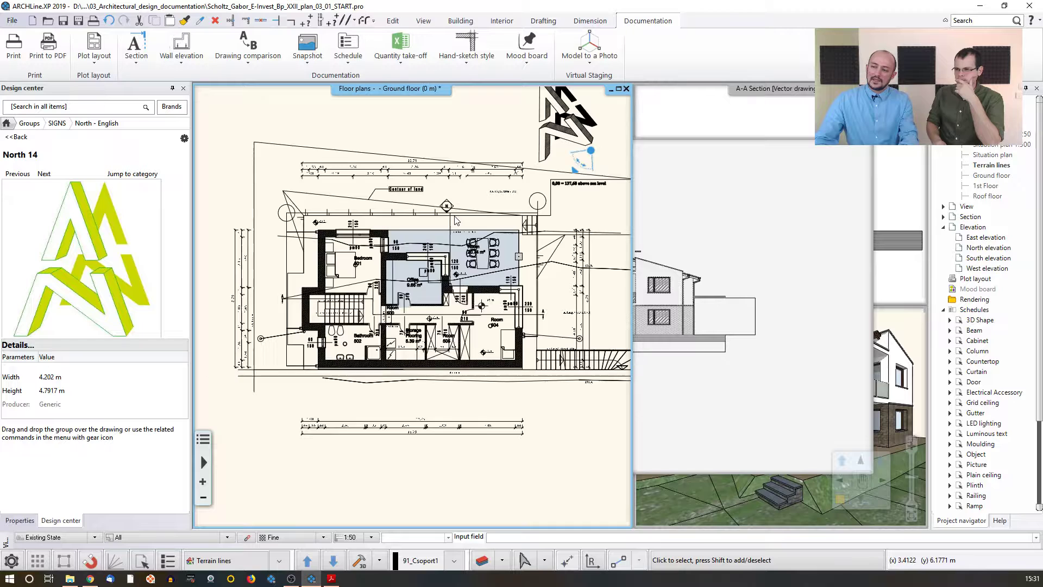
scroll(433, 266, up, 3)
scroll(433, 267, up, 1)
click(414, 260)
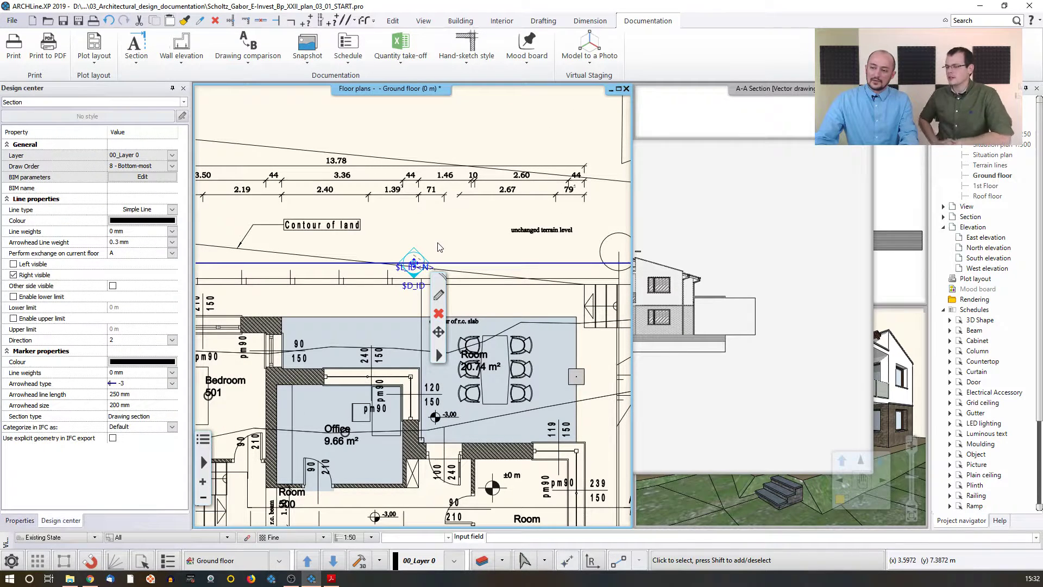
key(ctrl+Tab)
key(ctrl+Tab)
key(ctrl+Tab)
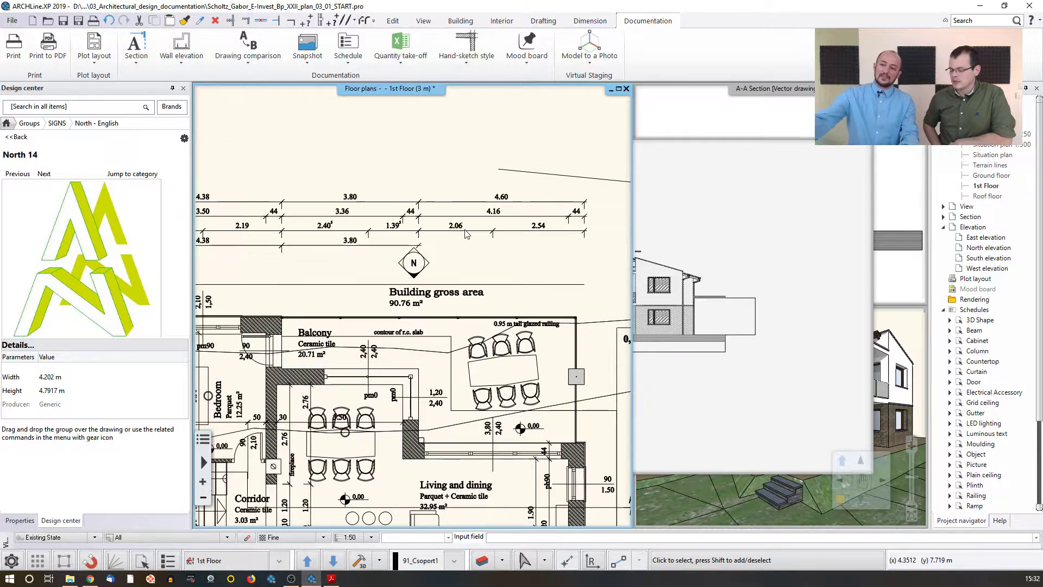
key(Page_Down)
Step: Select the elevation marker above the ground floor plan and open its elevation settings
scroll(454, 242, down, 4)
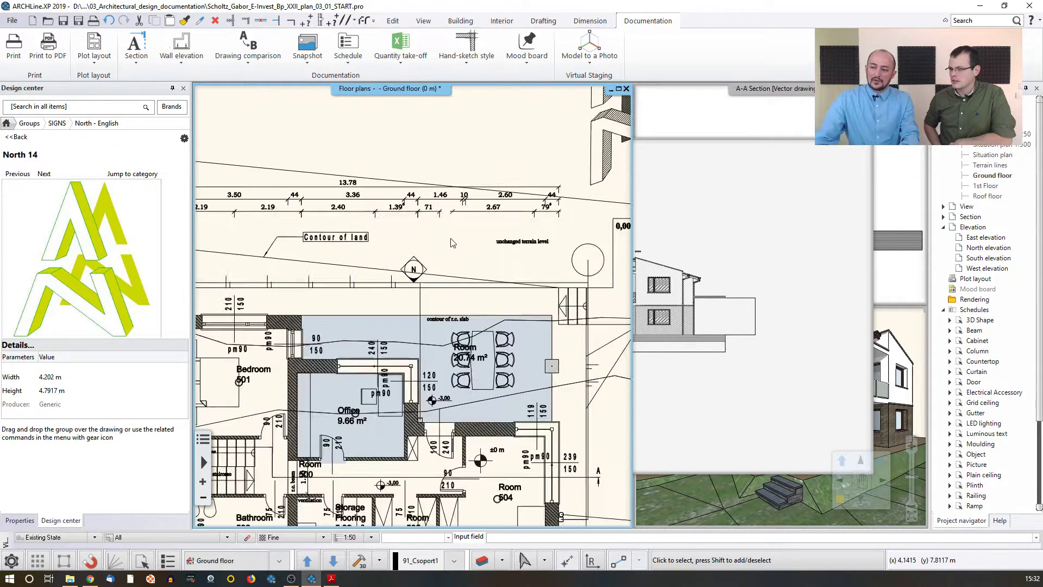
middle_drag(447, 267, 458, 237)
click(428, 254)
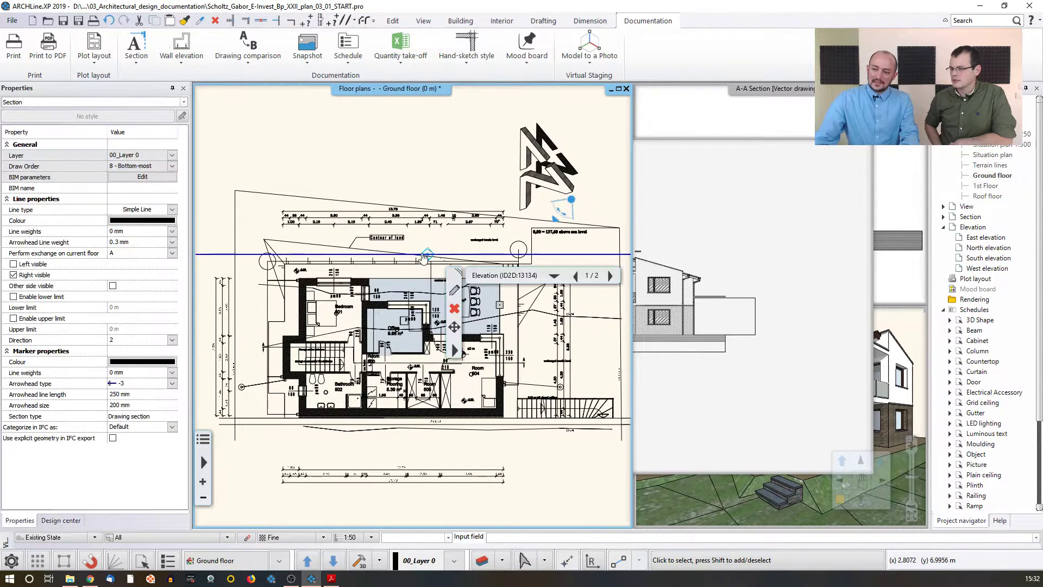
scroll(421, 255, down, 3)
middle_drag(547, 282, 549, 225)
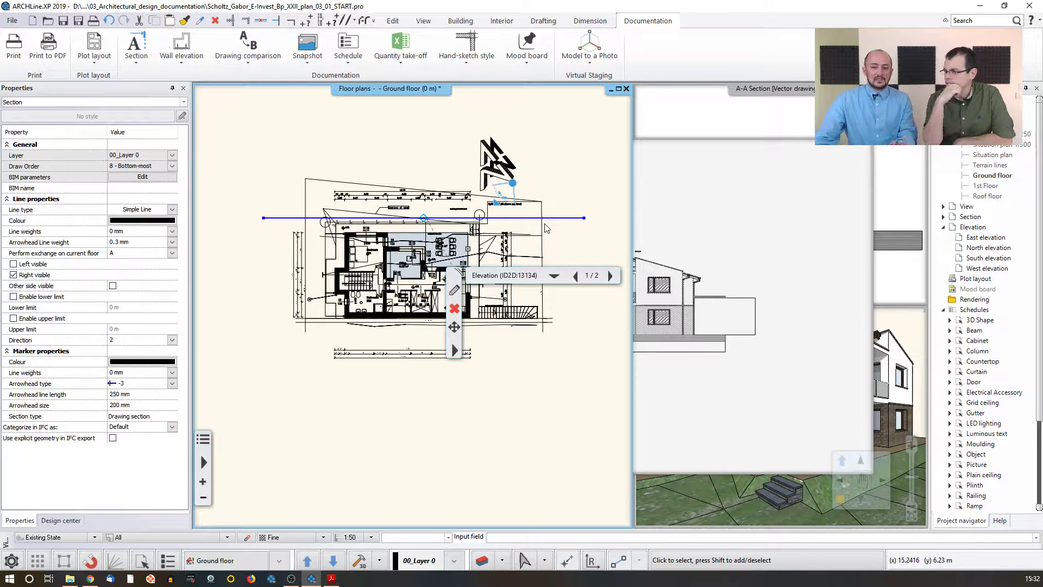
click(454, 292)
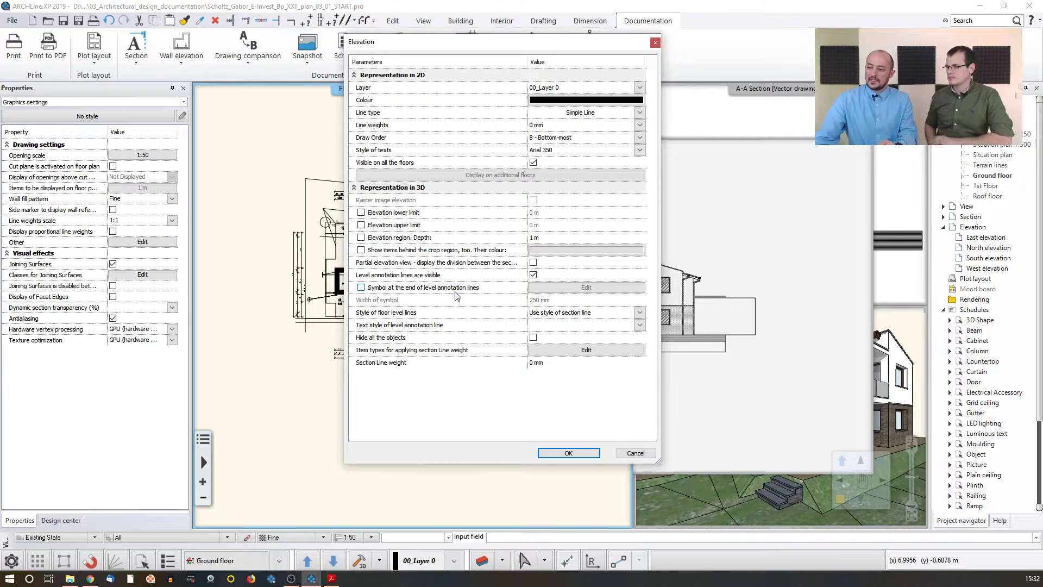
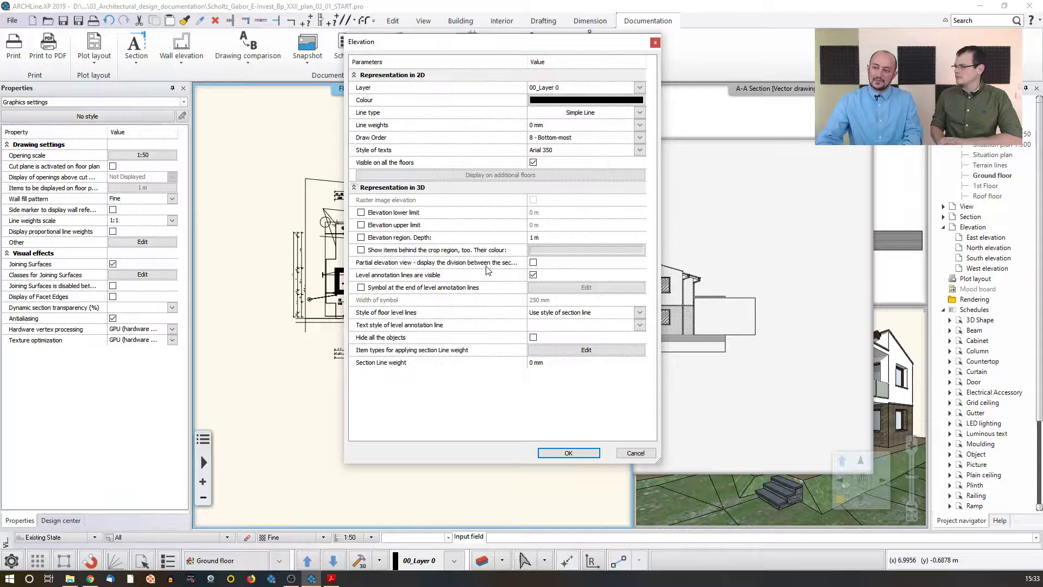
Step: Enable the partial elevation view showing the division between sections, and confirm the elevation settings
click(533, 262)
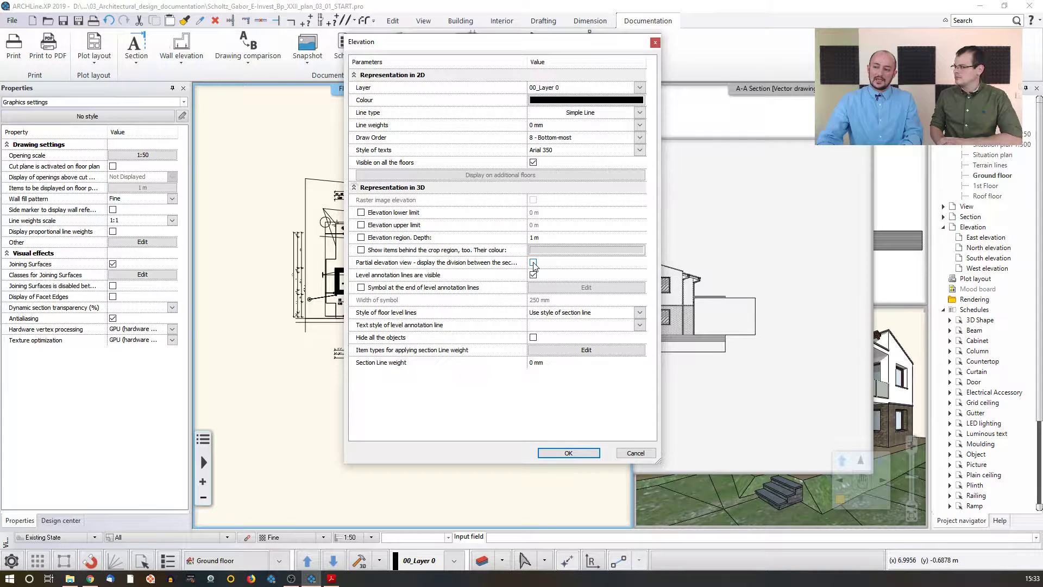
click(552, 454)
click(504, 314)
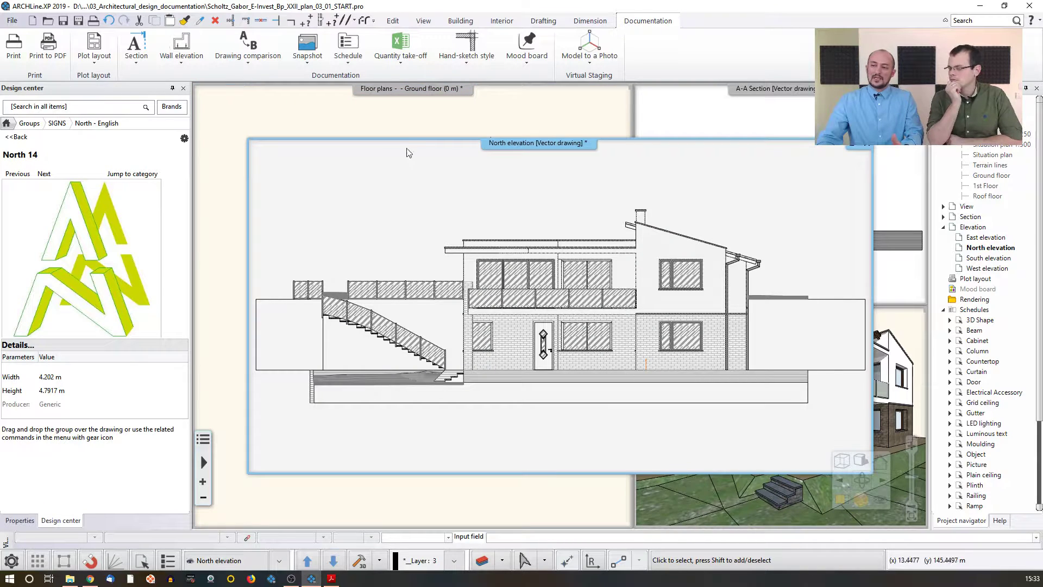
Step: Modify the elevation marker's profile on the ground floor plan, moving its left node to the building's left corner
click(396, 117)
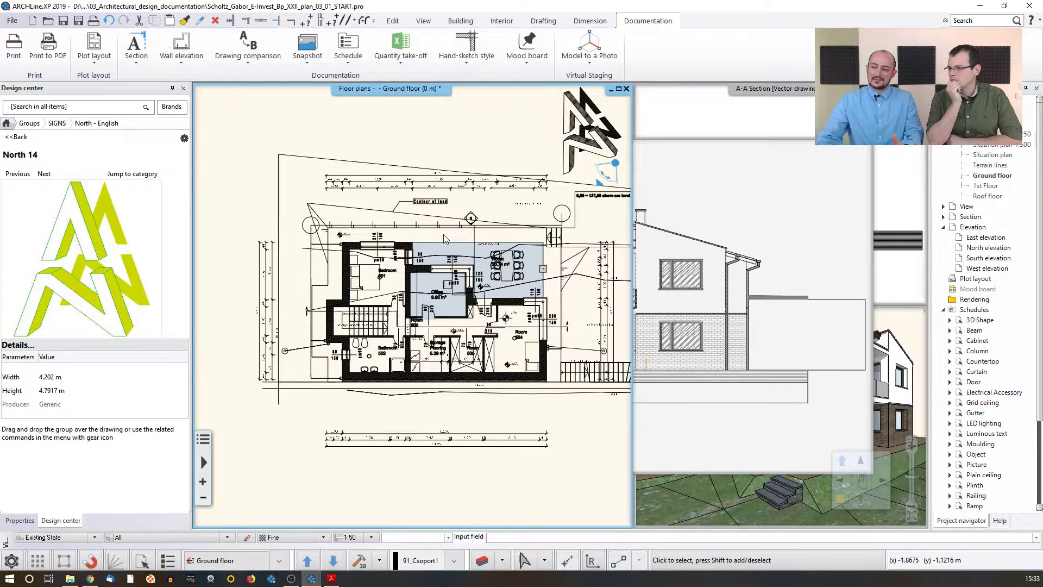
click(471, 219)
click(211, 220)
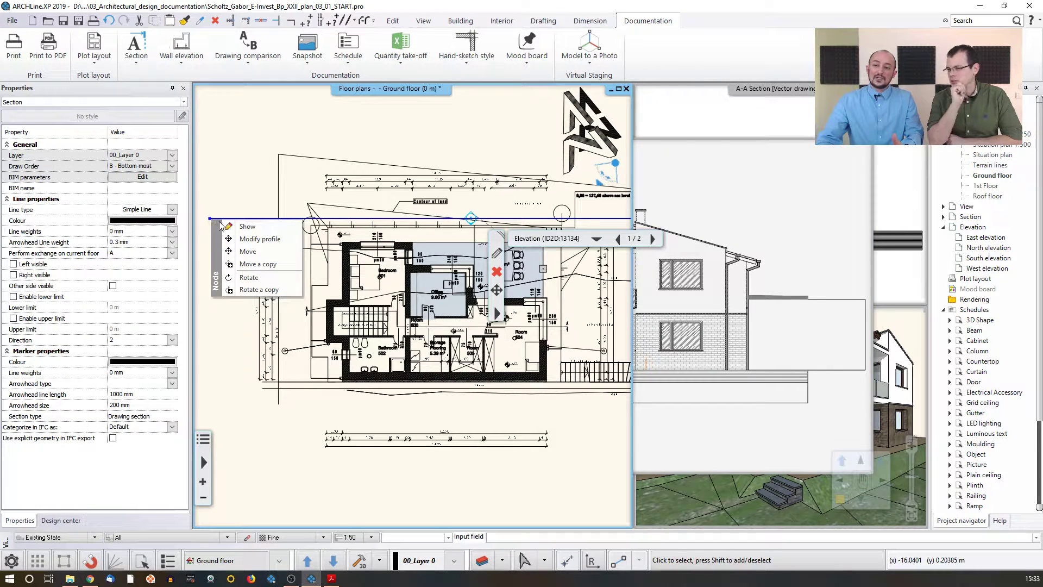
click(247, 226)
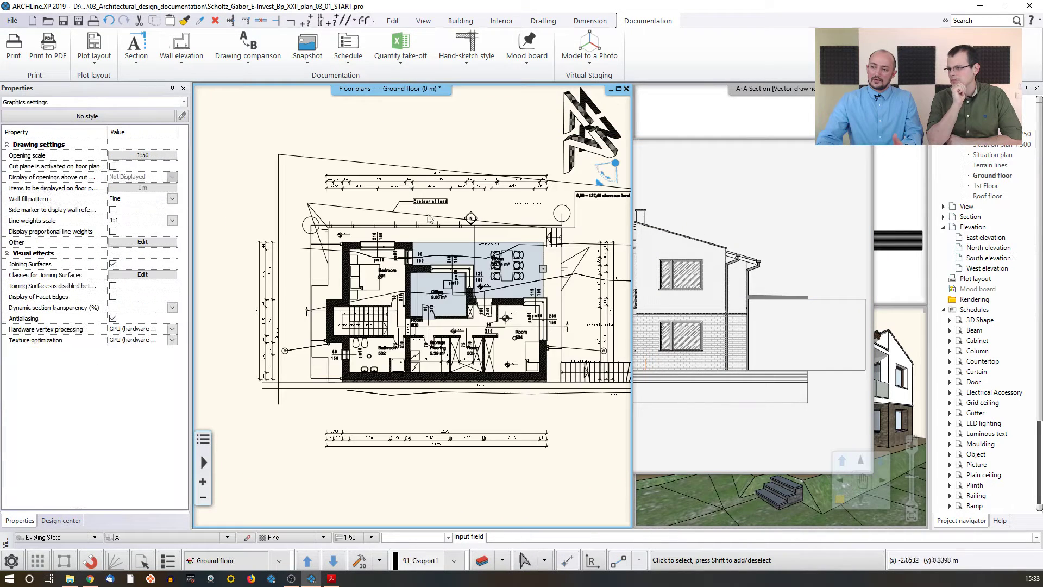
click(471, 218)
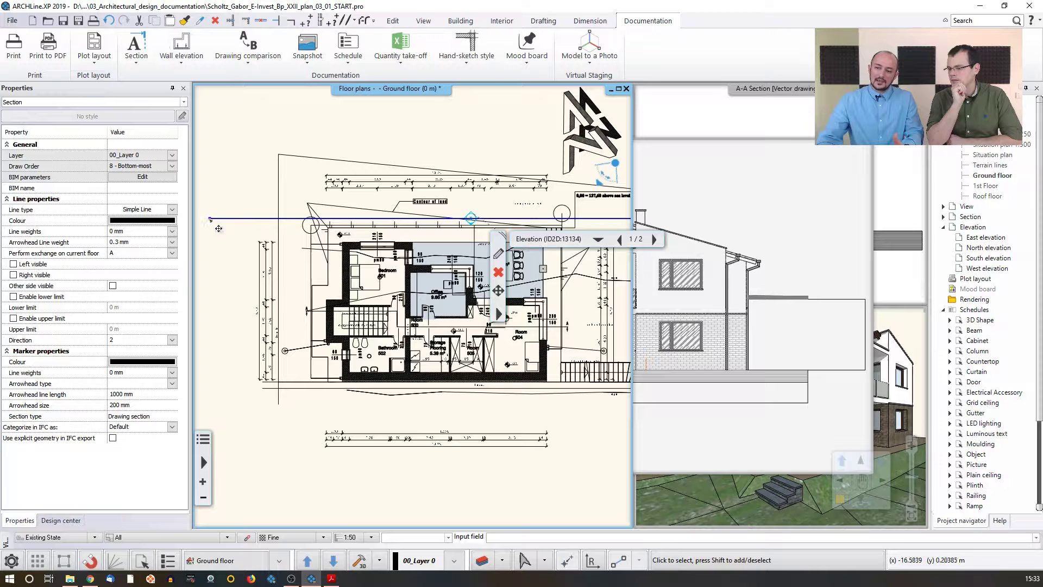
click(209, 219)
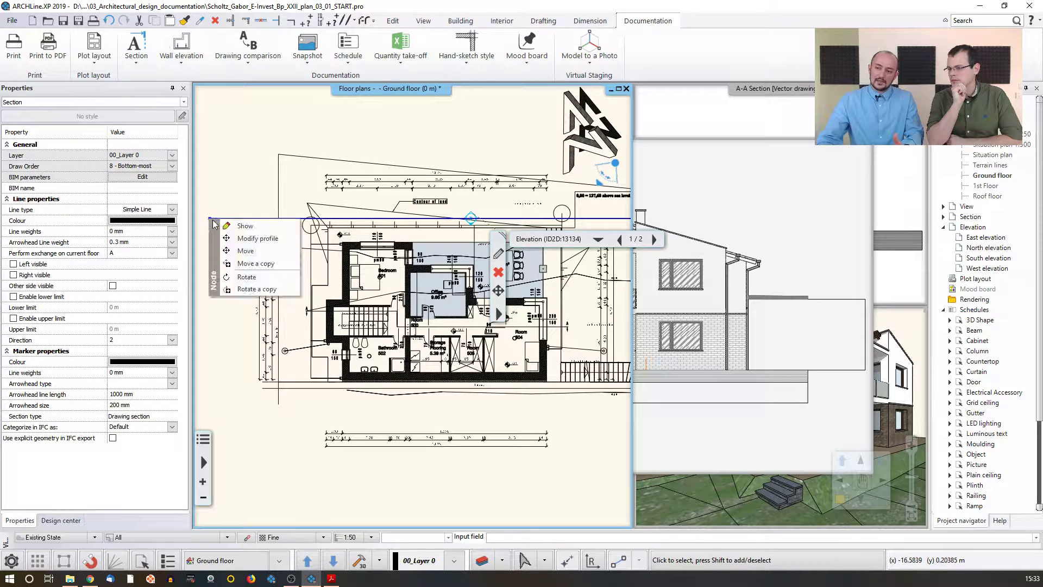
click(253, 239)
click(262, 227)
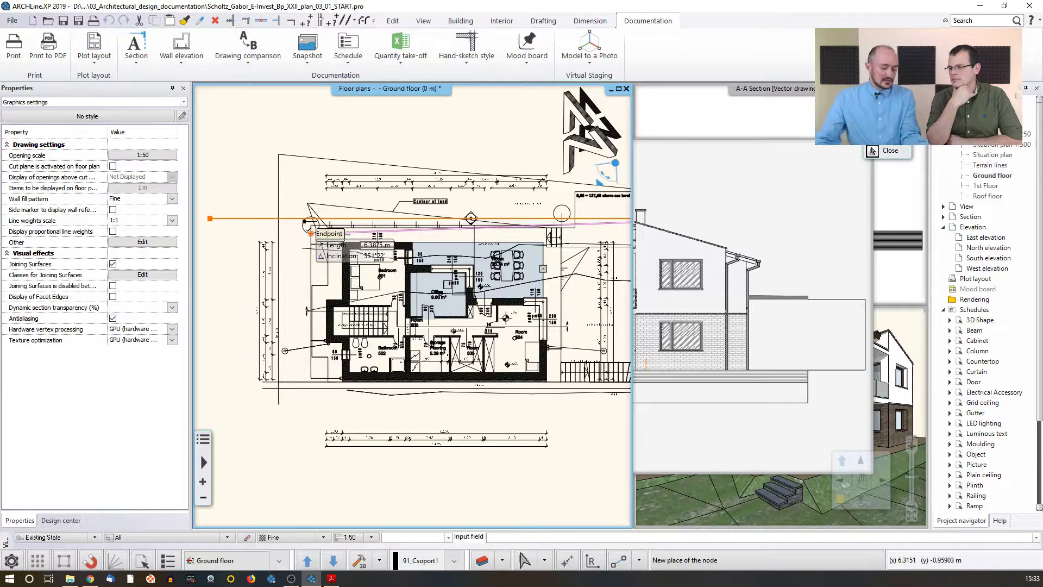
click(311, 233)
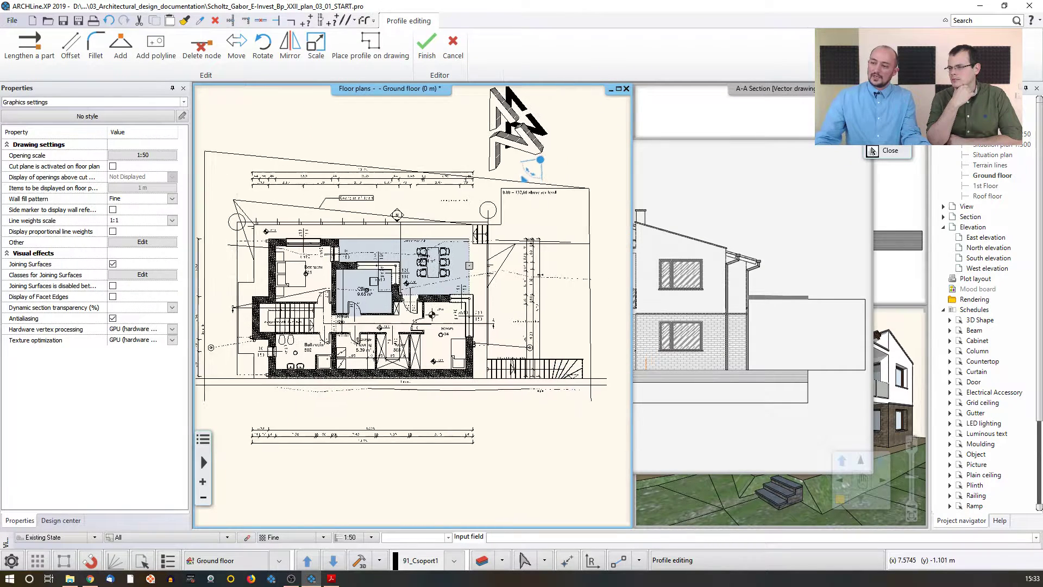
Step: Move the elevation line's right node closer to the building and finish the profile editing
click(618, 215)
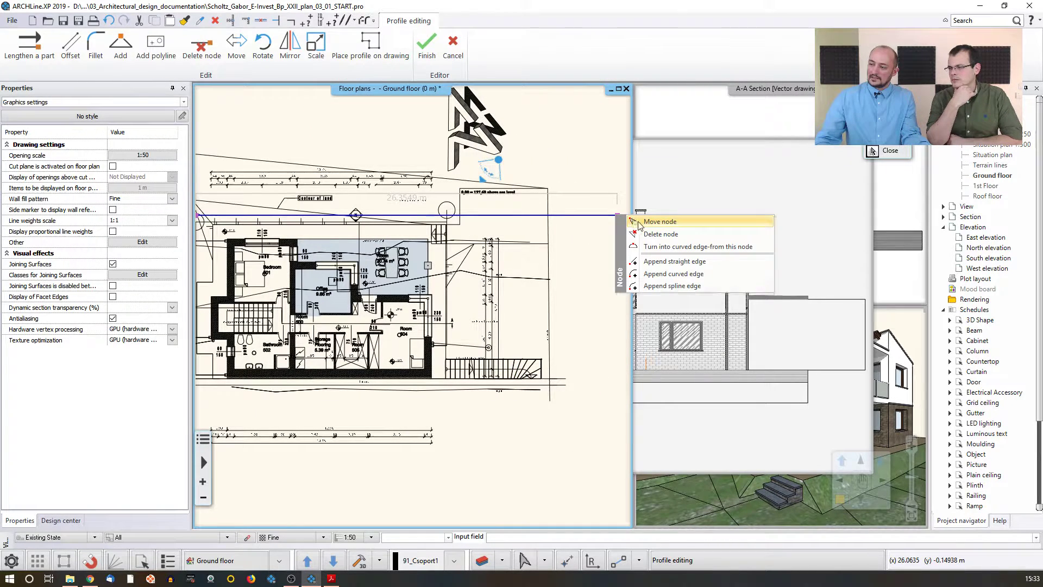
click(641, 221)
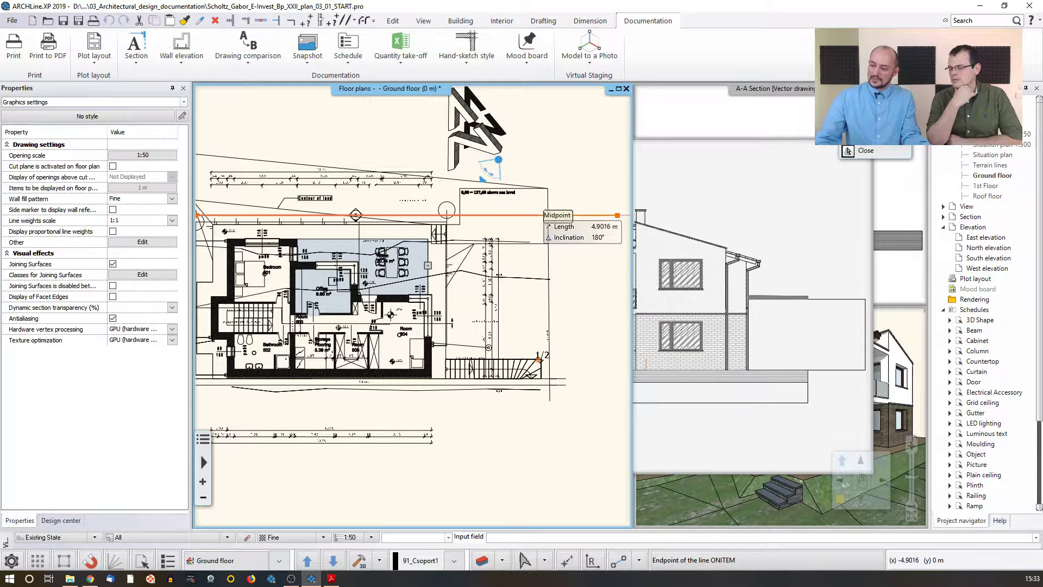
click(550, 329)
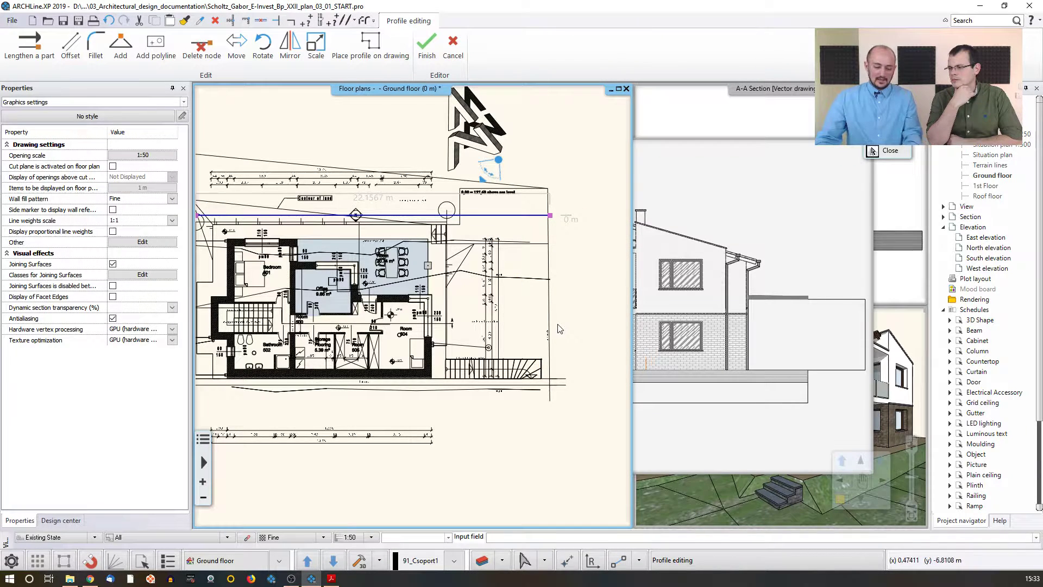
key(Return)
key(Return)
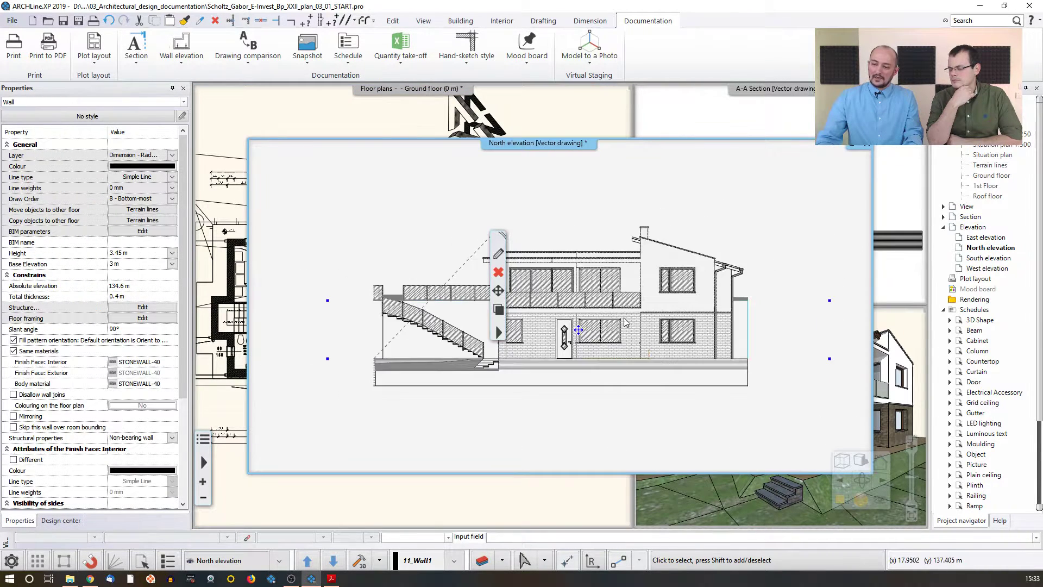
Step: Select the whole North elevation drawing and copy it, using its bottom-right corner as the base point
click(707, 199)
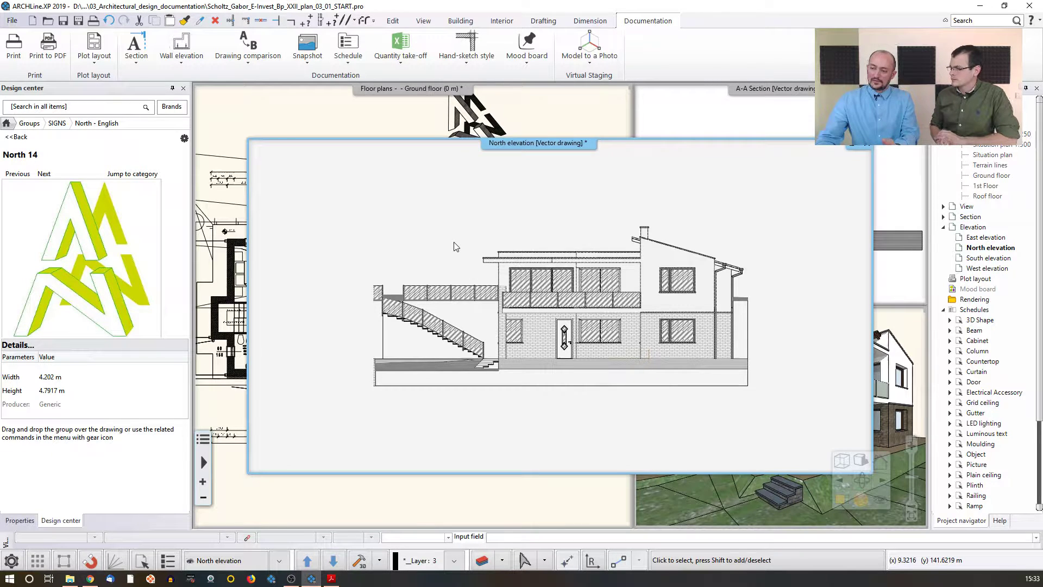
click(331, 205)
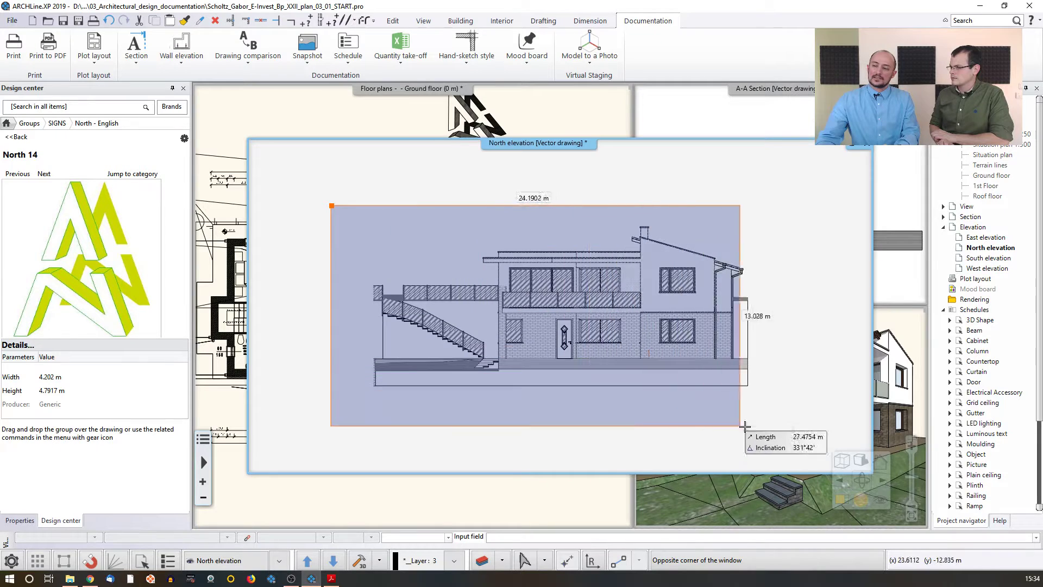
click(791, 425)
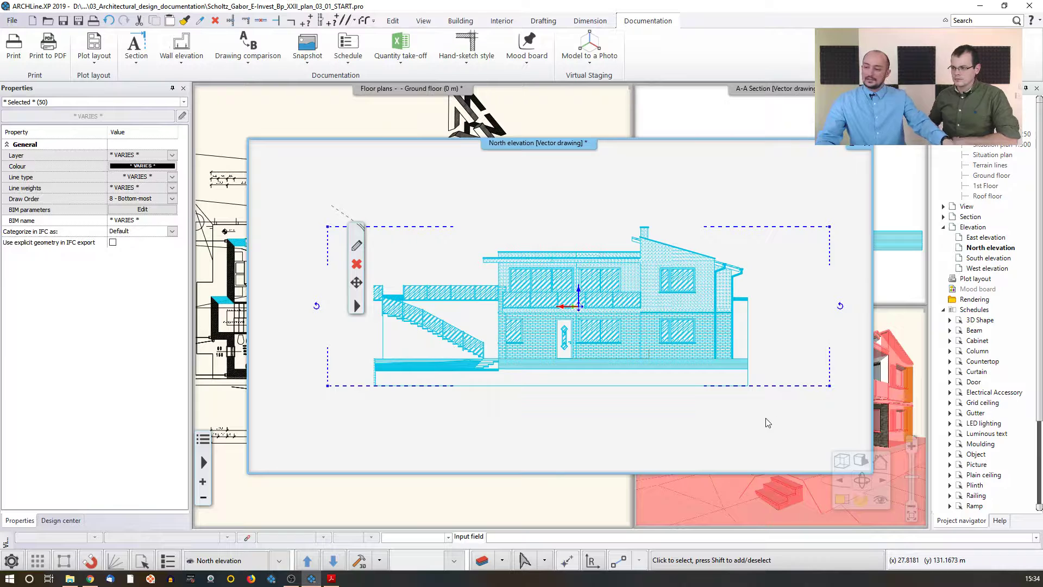
key(ctrl+c)
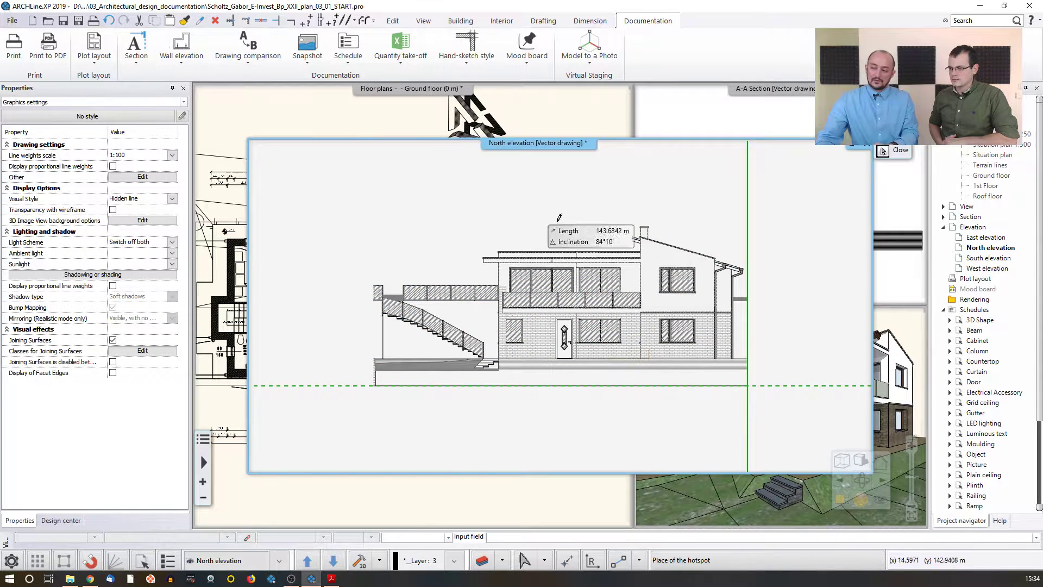
click(744, 375)
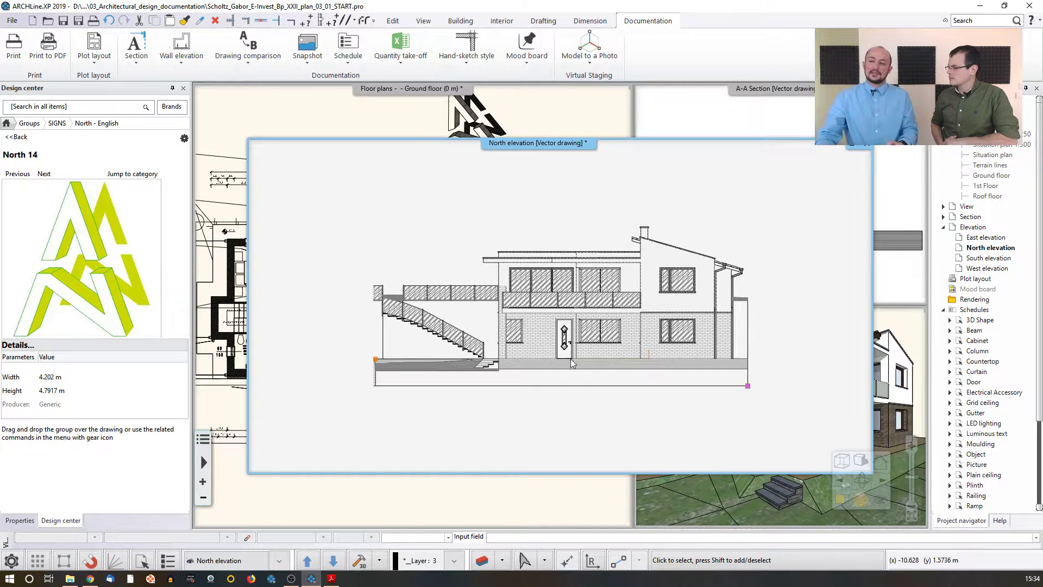
Step: Paste the copied elevation drawing into the ground floor plan beside the building
click(351, 125)
scroll(377, 146, down, 5)
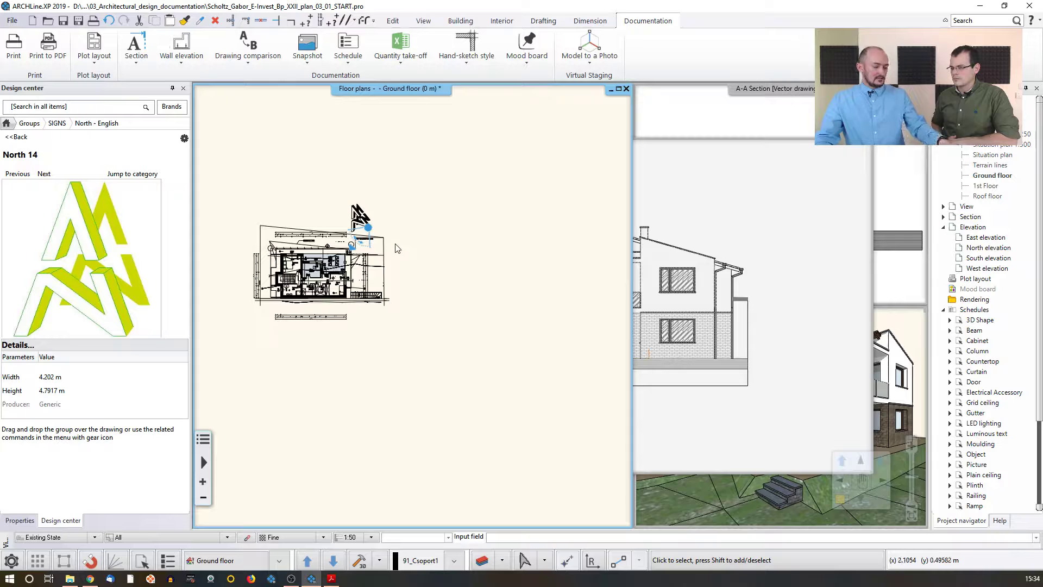
key(ctrl+v)
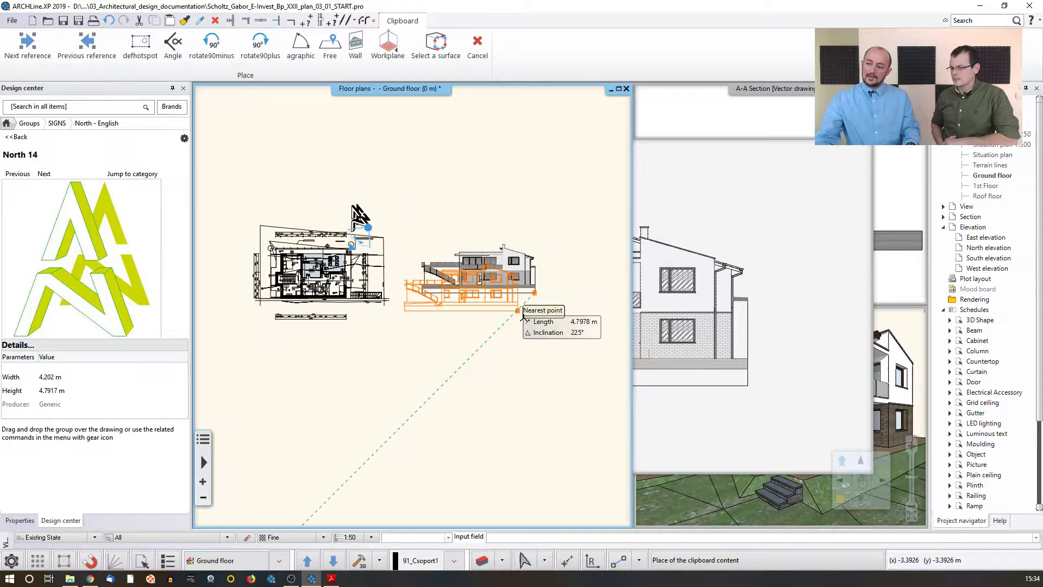
click(519, 312)
scroll(537, 314, up, 3)
click(659, 311)
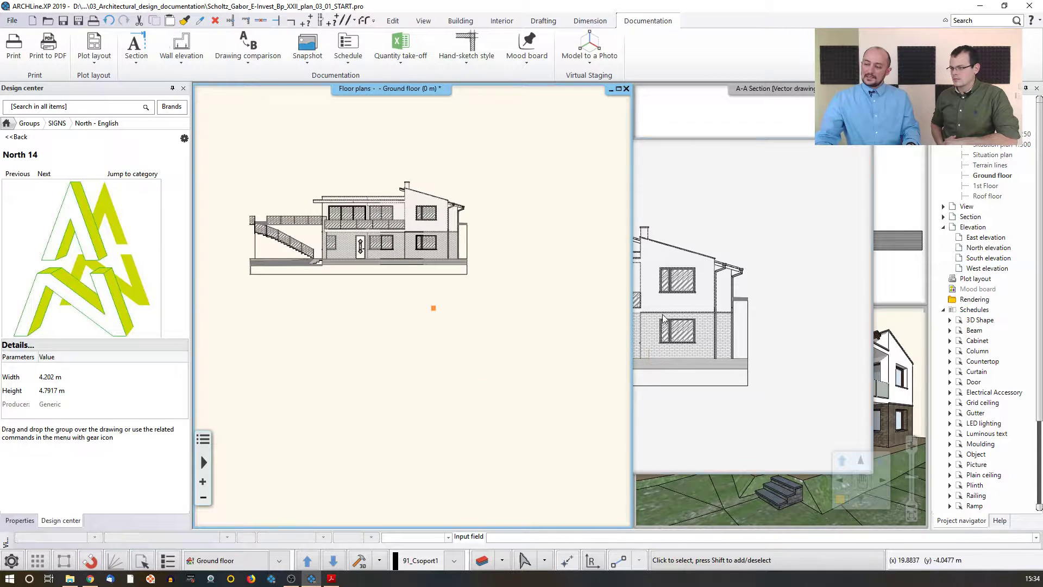
Step: Select a first-floor window in the North elevation to inspect its properties
click(365, 129)
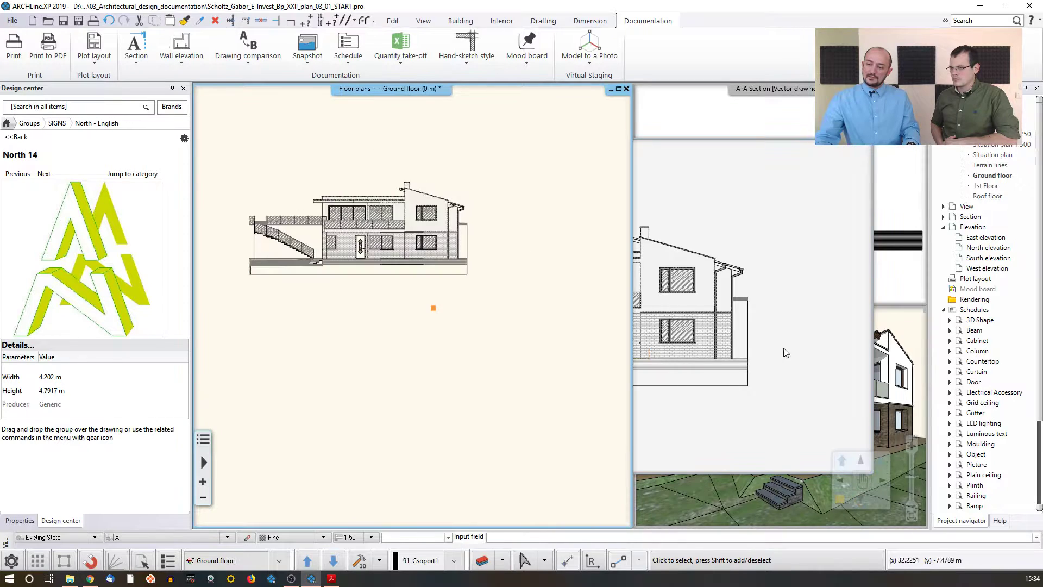
scroll(489, 293, up, 2)
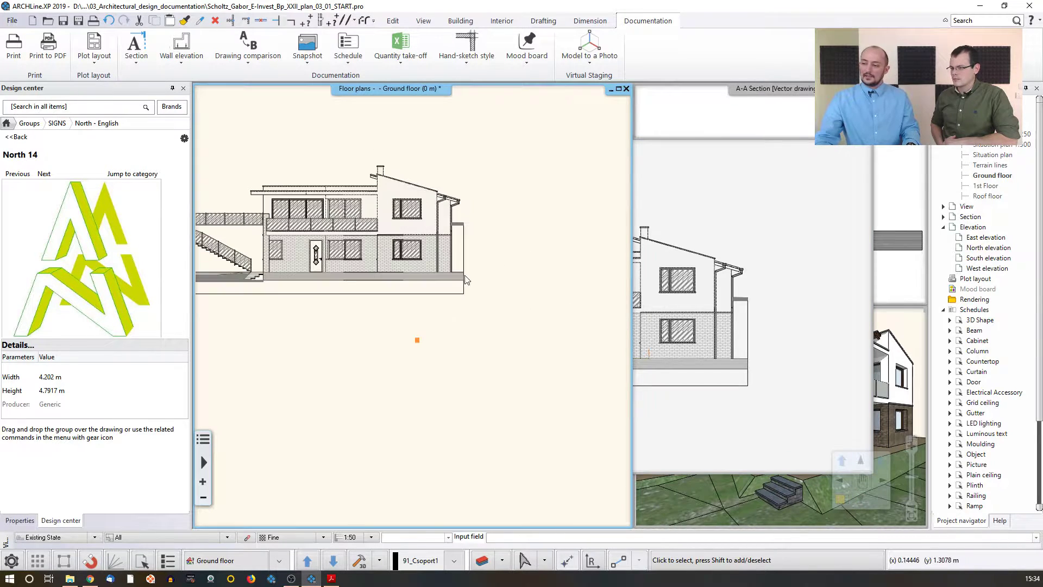
click(751, 324)
scroll(650, 292, up, 3)
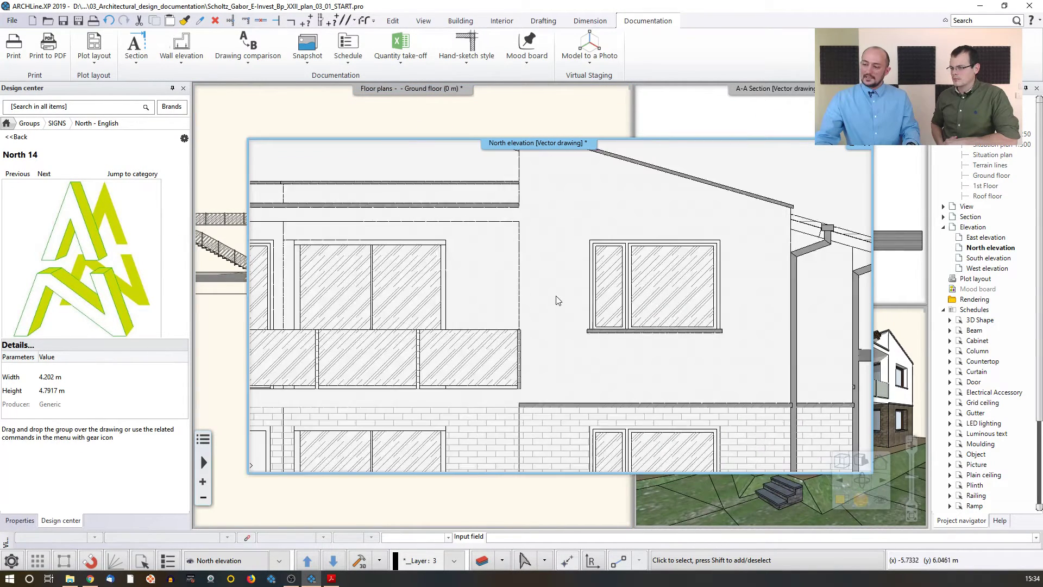
click(628, 291)
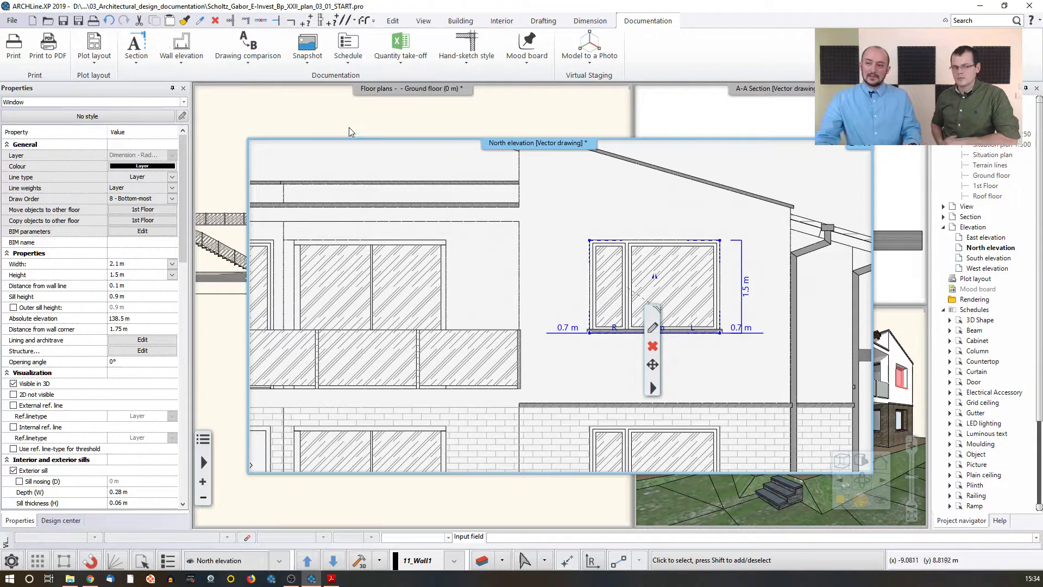
Step: Examine the elements of the pasted elevation copy, such as its window polylines and wall hatch
click(223, 173)
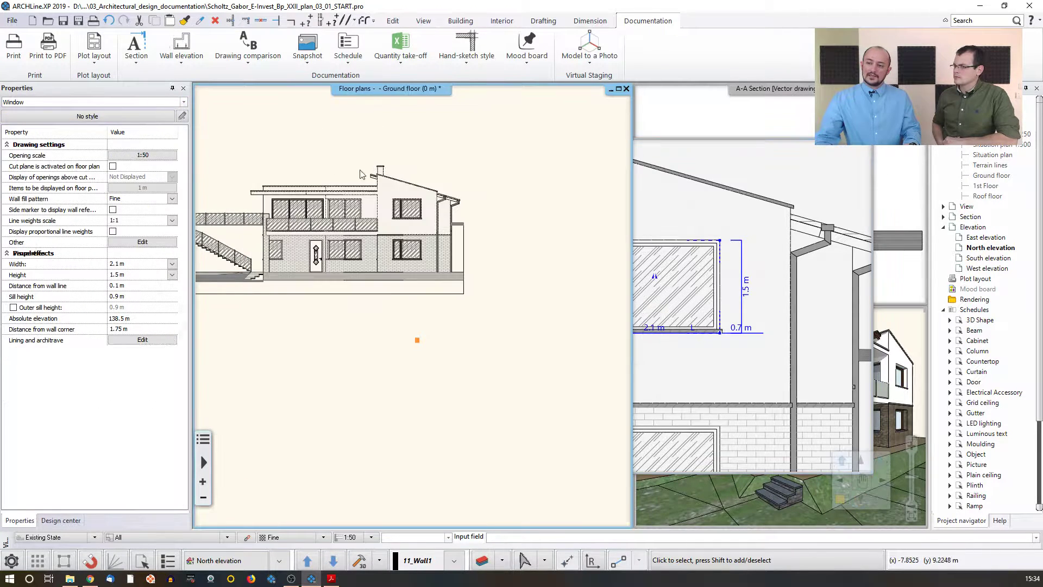
scroll(426, 241, up, 2)
click(424, 258)
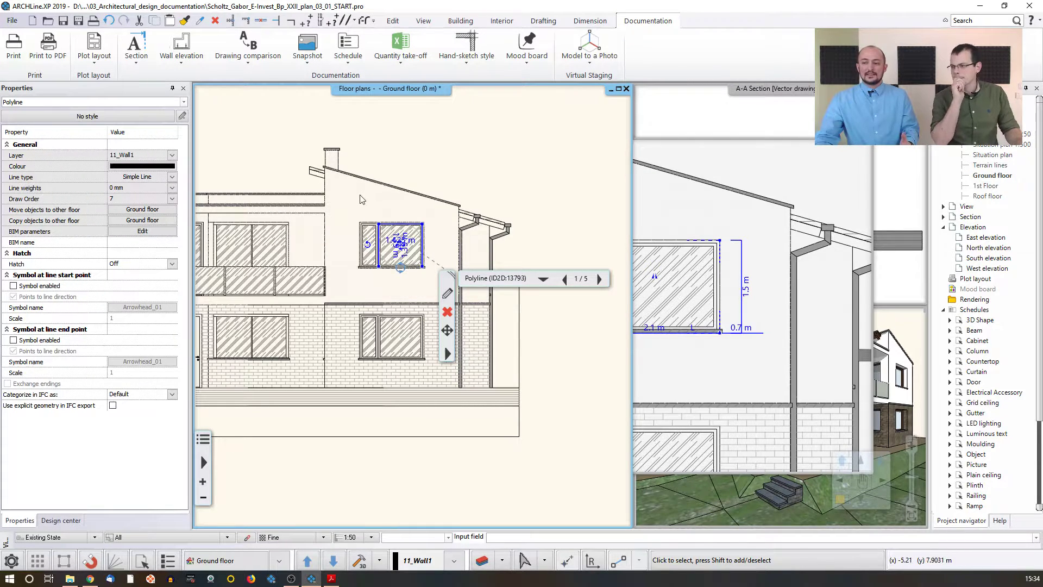
scroll(435, 237, up, 3)
middle_drag(450, 232, 413, 172)
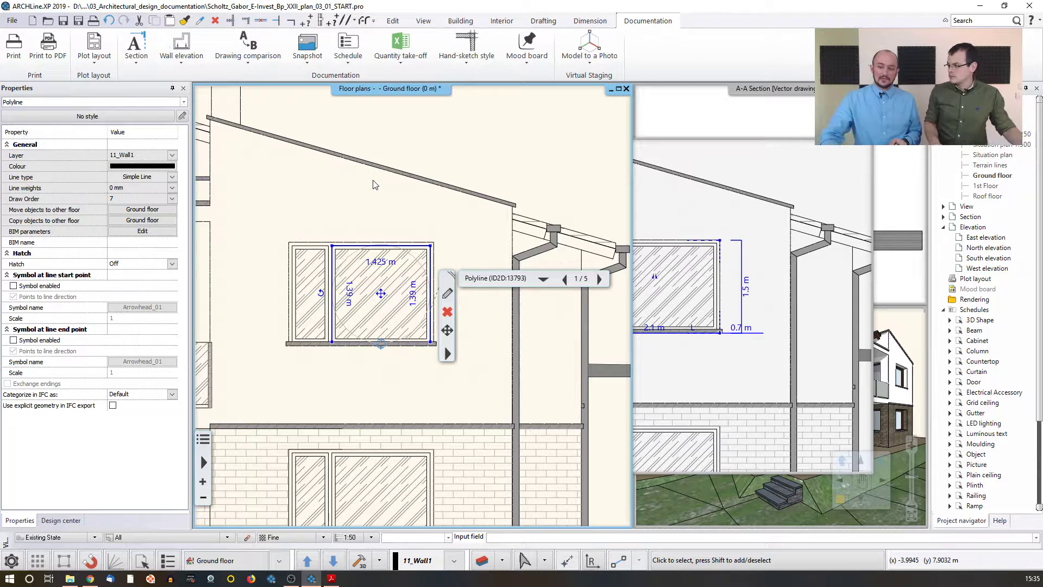
click(372, 185)
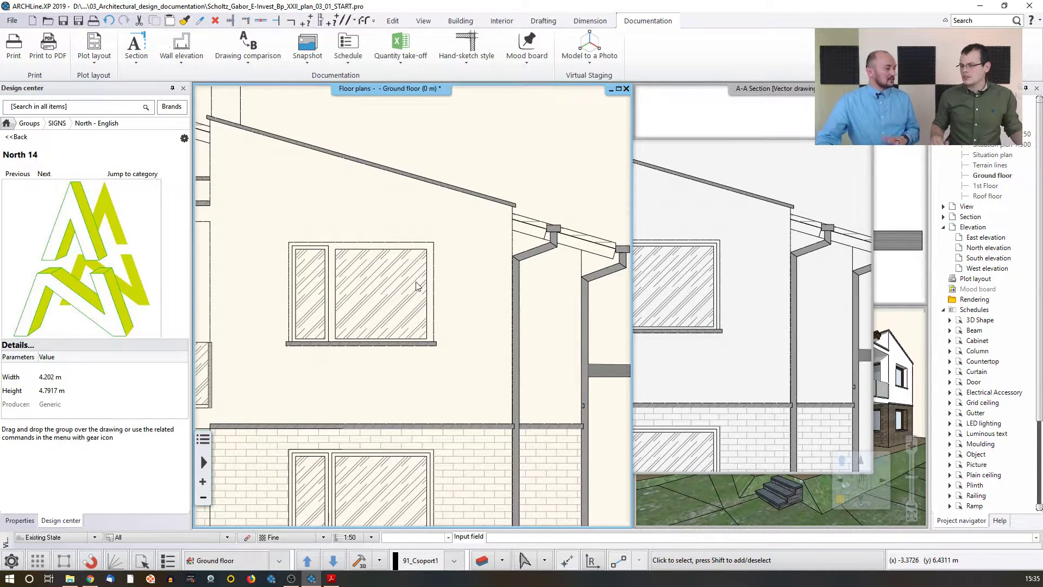
click(293, 216)
click(396, 144)
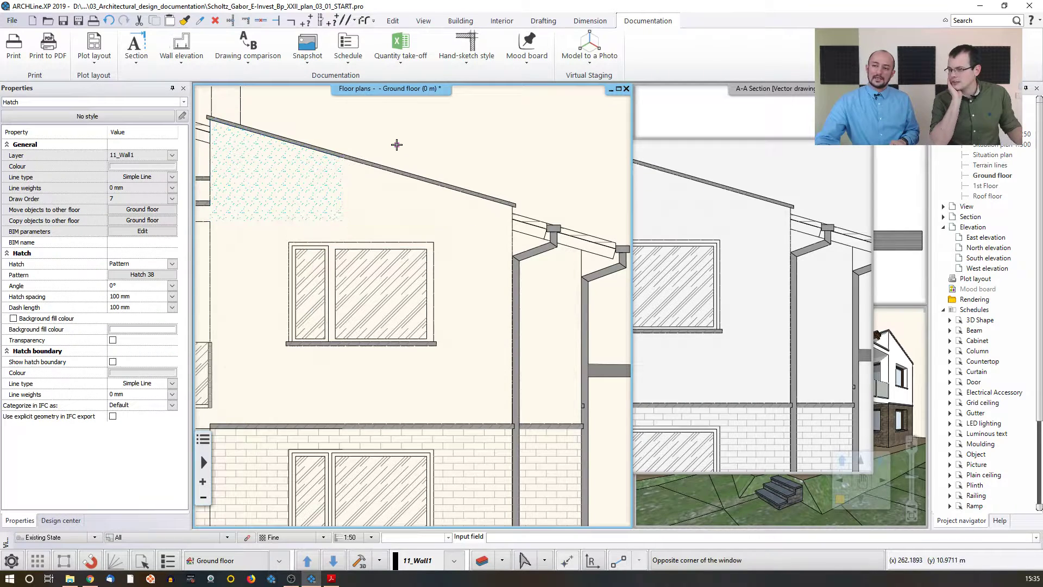
scroll(404, 249, down, 5)
scroll(573, 319, down, 3)
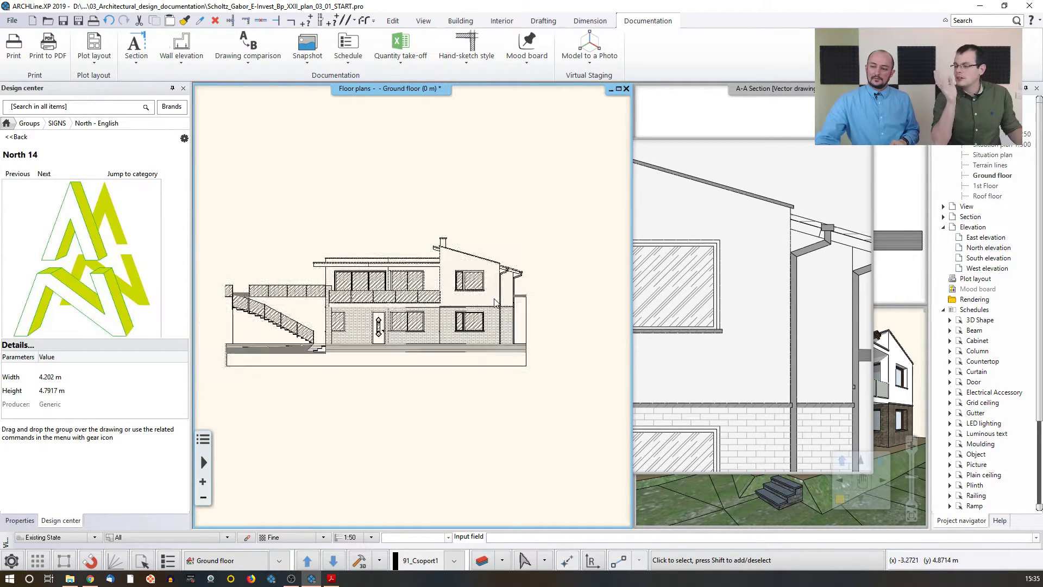
scroll(574, 319, down, 1)
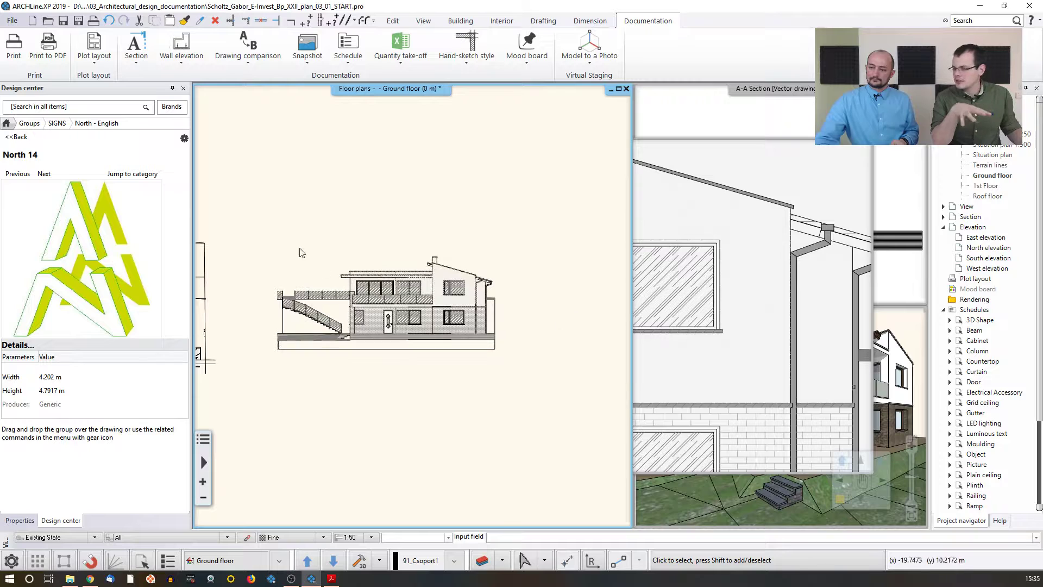
Step: Select the pasted elevation copy on the floor plan and delete it
click(262, 226)
click(537, 384)
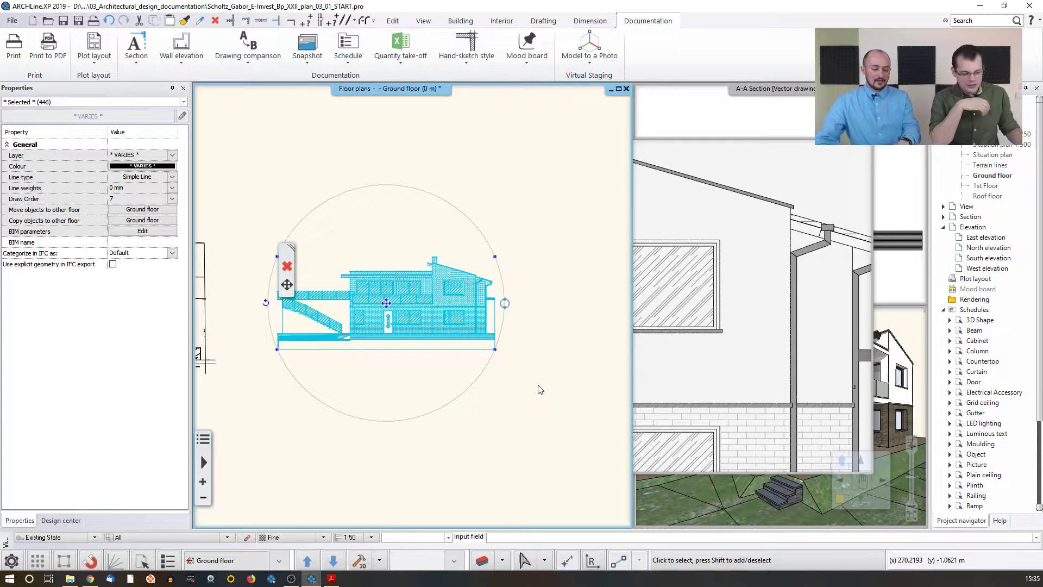
key(Delete)
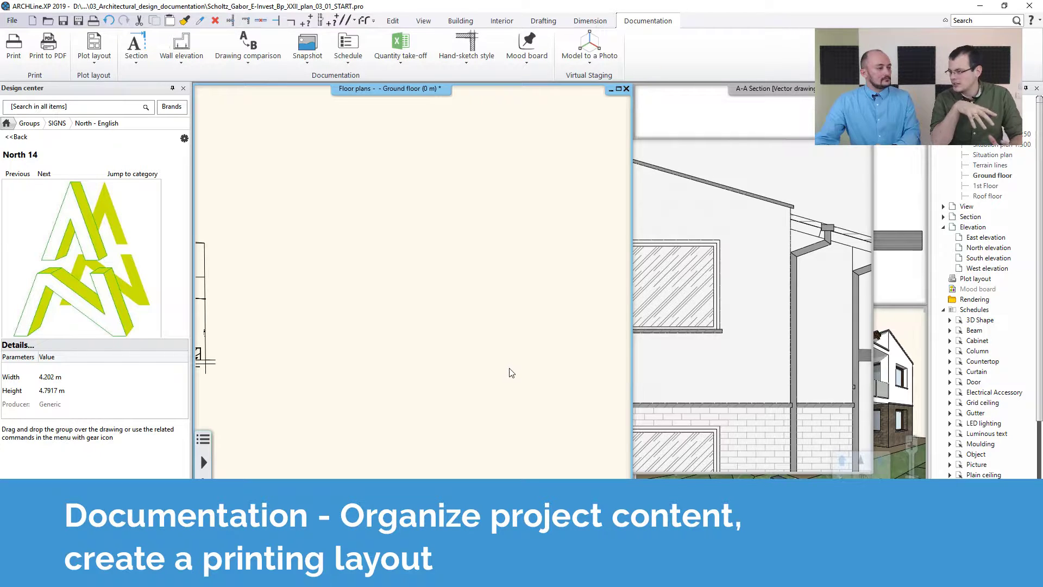
middle_click(468, 325)
middle_click(468, 324)
scroll(468, 324, down, 2)
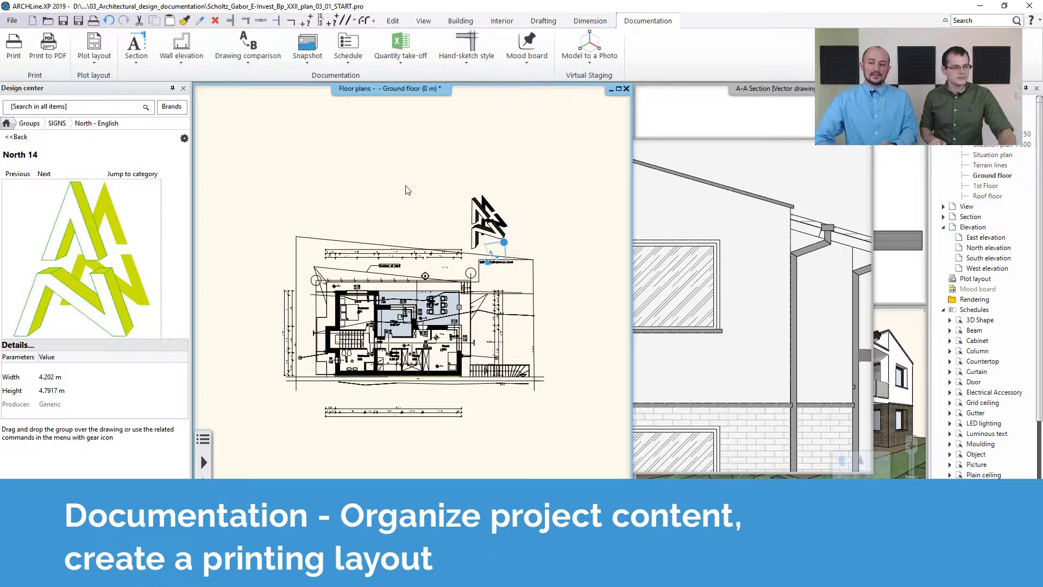
Step: Add a new 2D drawing named 2D elevation and paste the copied North elevation into it
scroll(415, 190, down, 2)
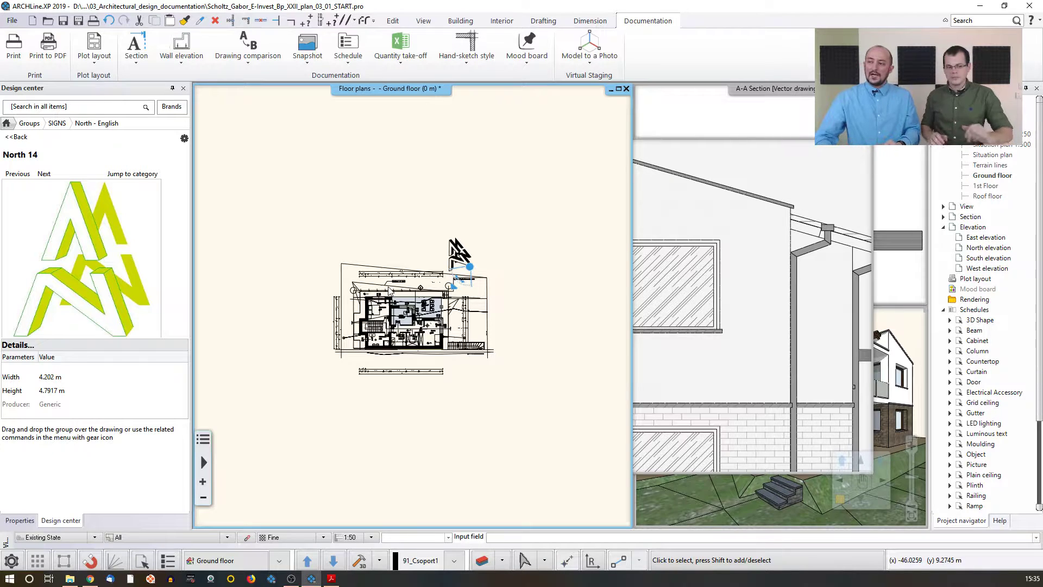
click(433, 23)
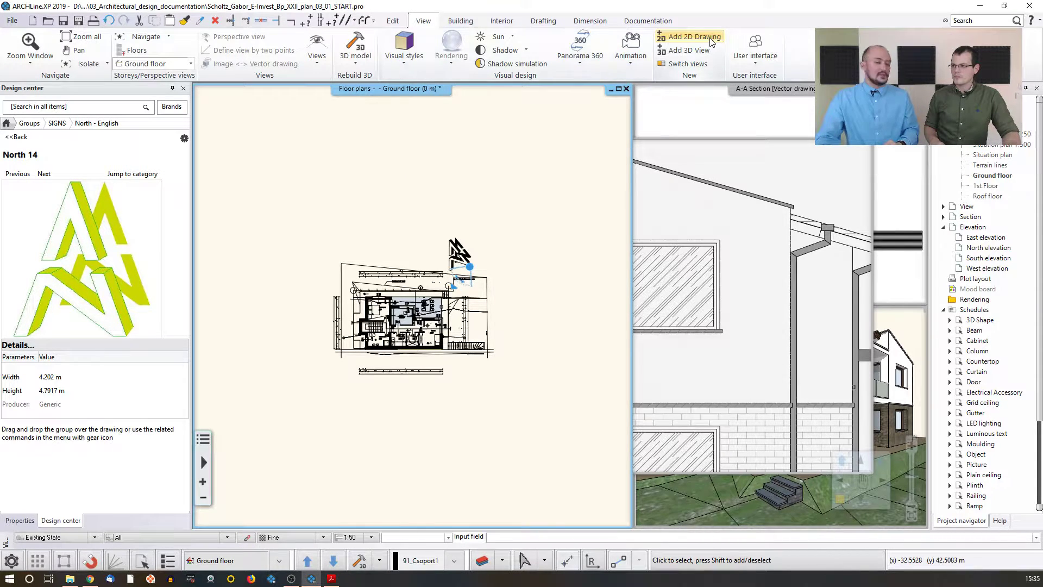
click(679, 37)
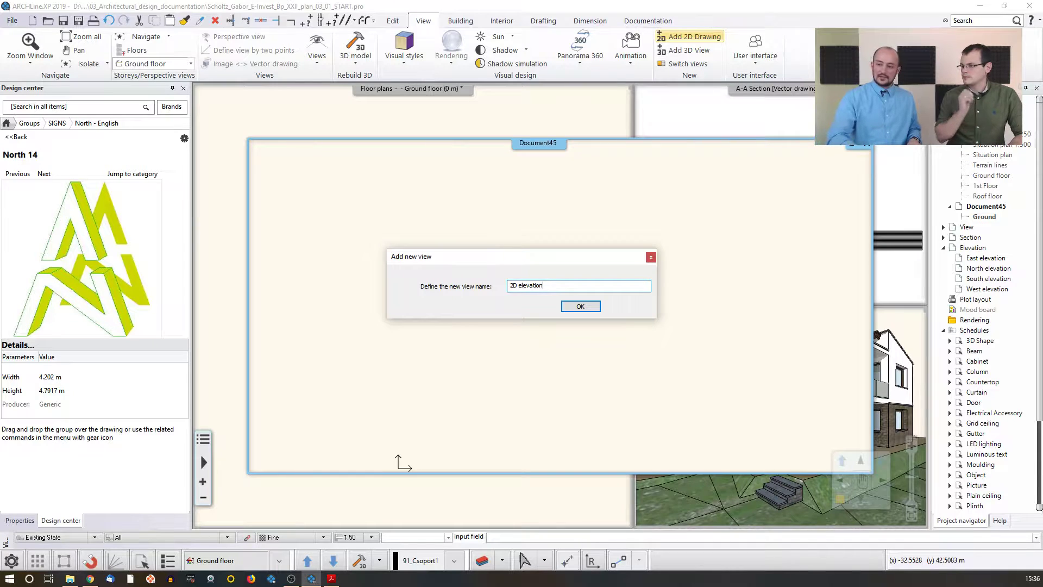
key(Return)
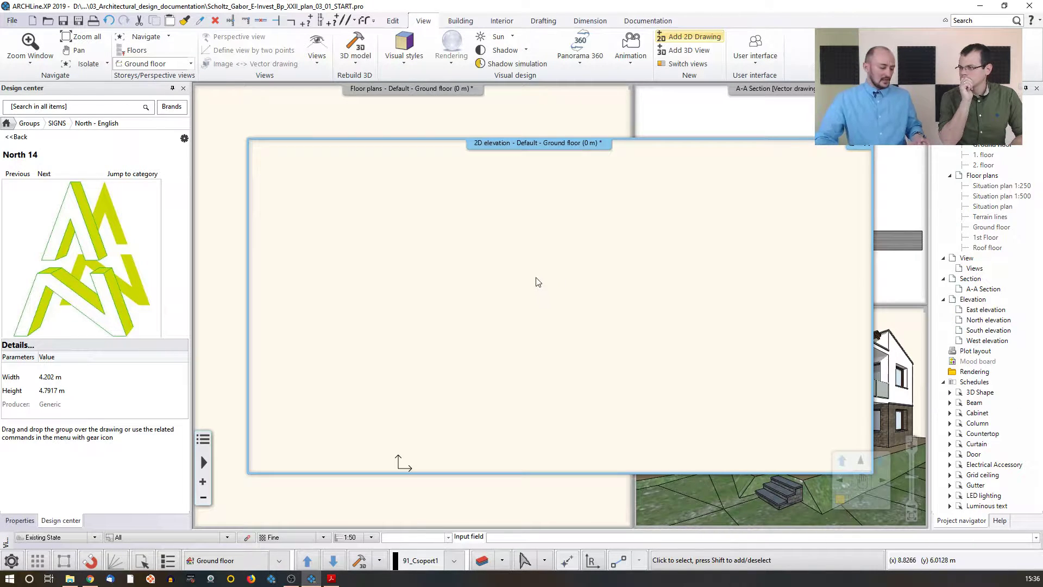
key(ctrl+v)
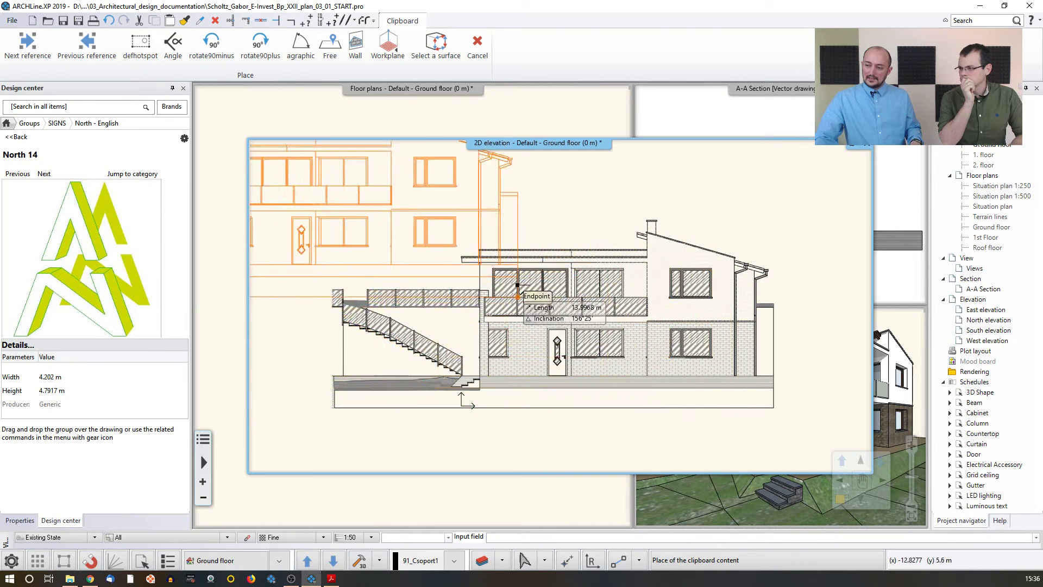
key(Escape)
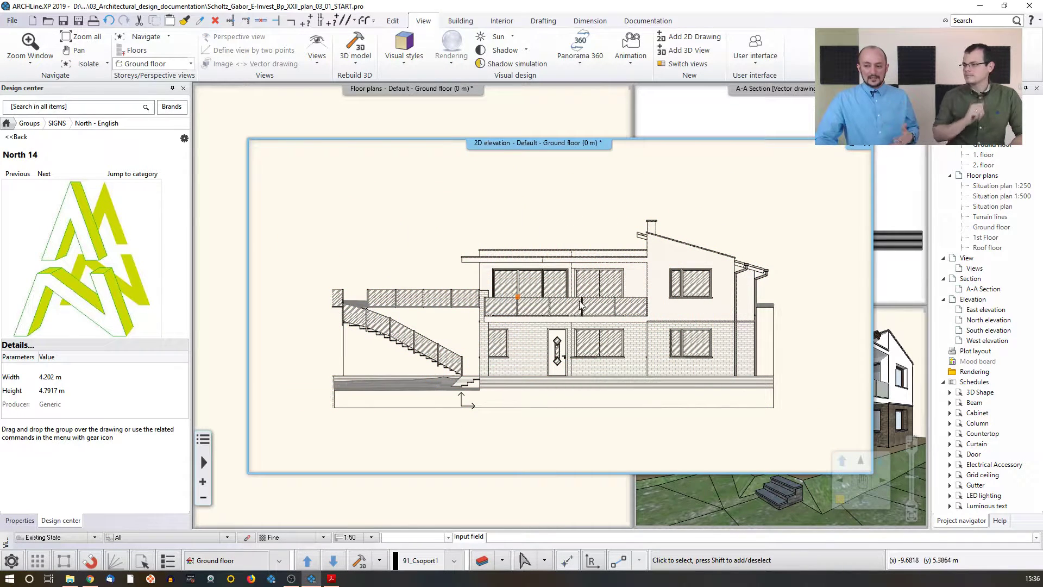
Step: Tile the open windows and generate the East elevation view
click(485, 124)
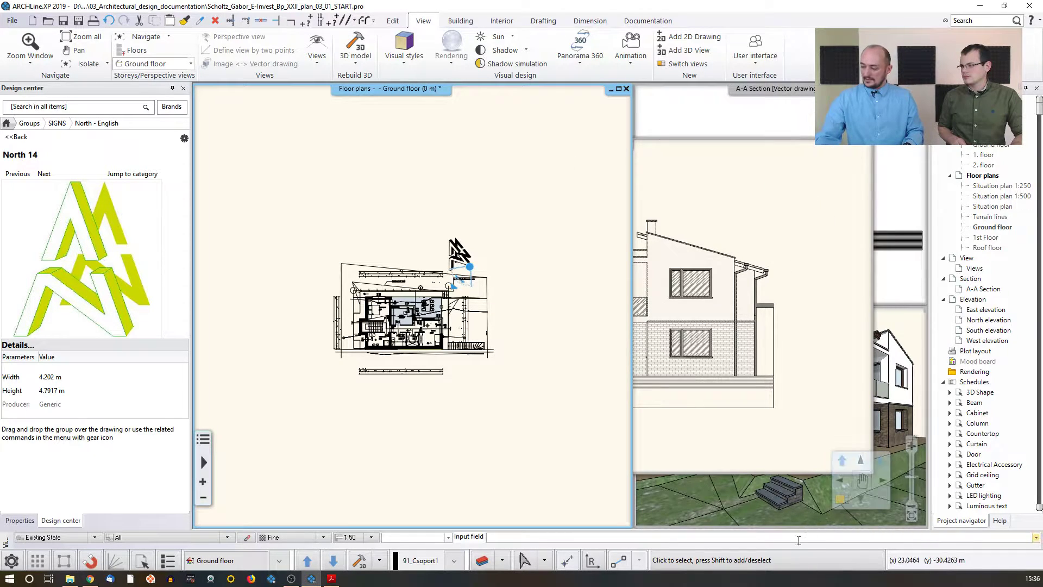
click(842, 500)
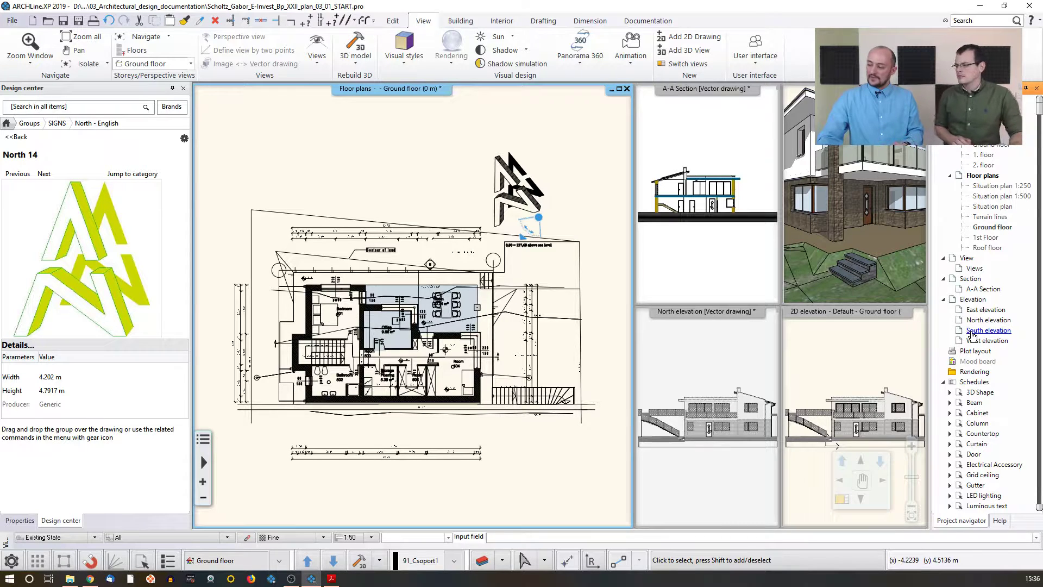
double_click(972, 331)
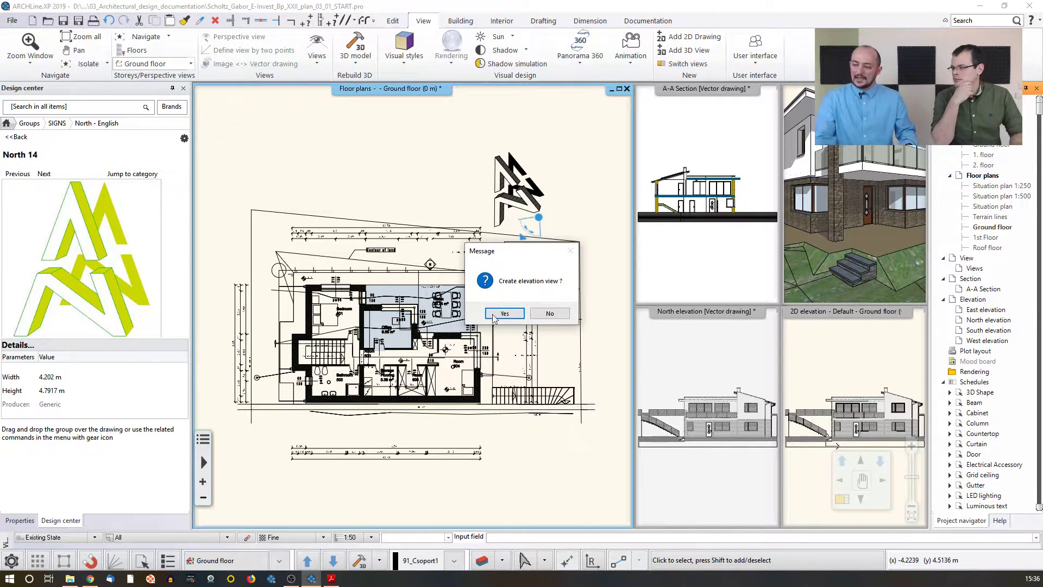
click(493, 315)
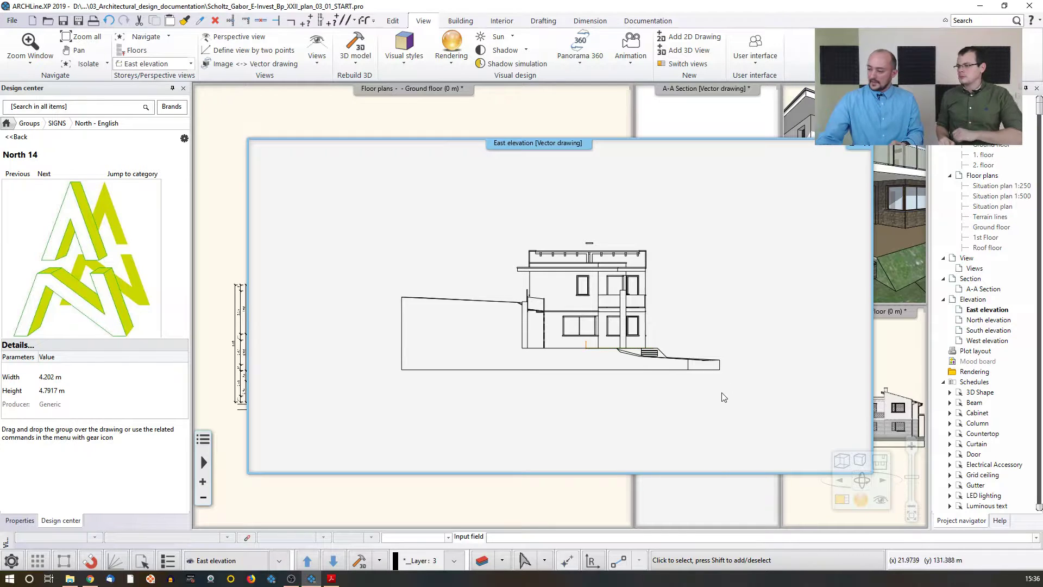
Step: Set the East elevation's shading to Shaded with textures
click(862, 460)
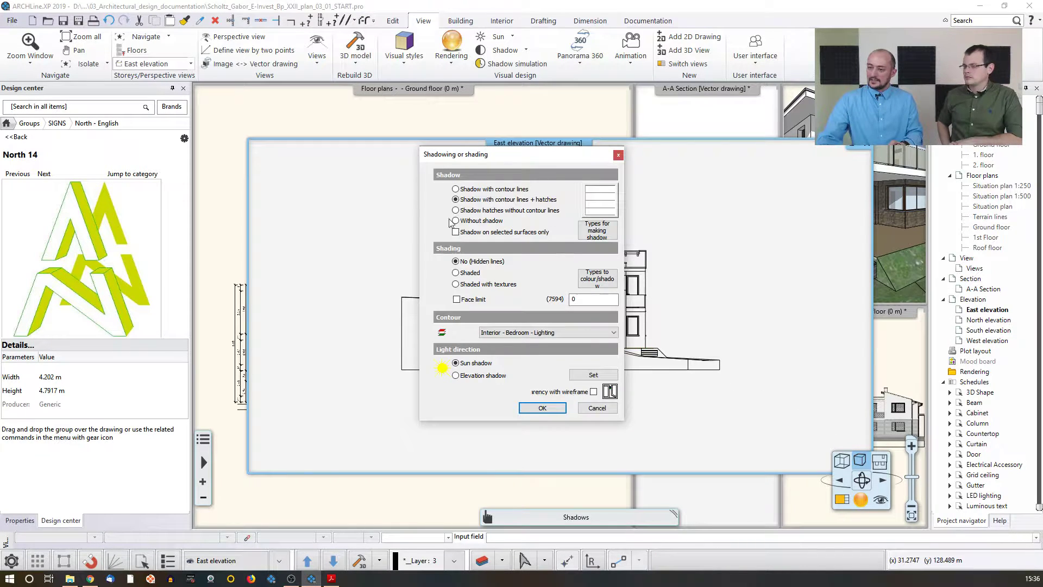
click(456, 285)
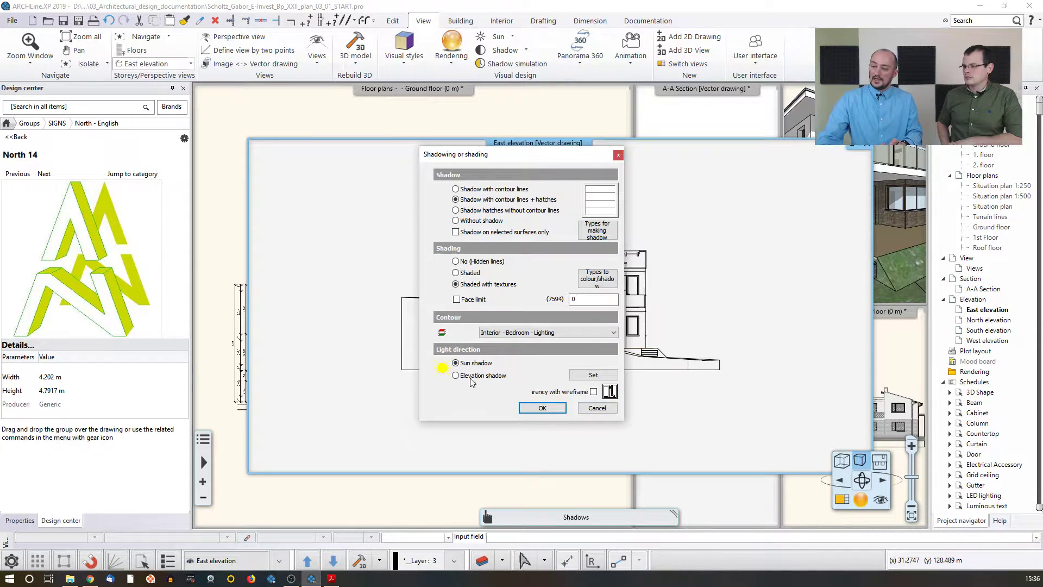
click(525, 405)
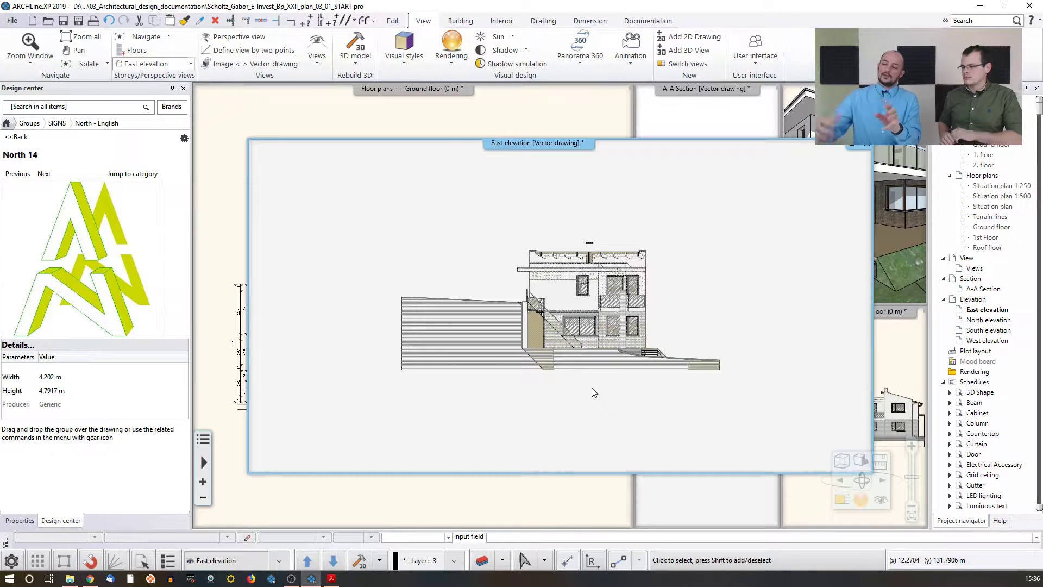
Step: Select the whole East elevation drawing and copy it with its lower-right ground corner as base point
drag(325, 199, 774, 407)
key(ctrl+c)
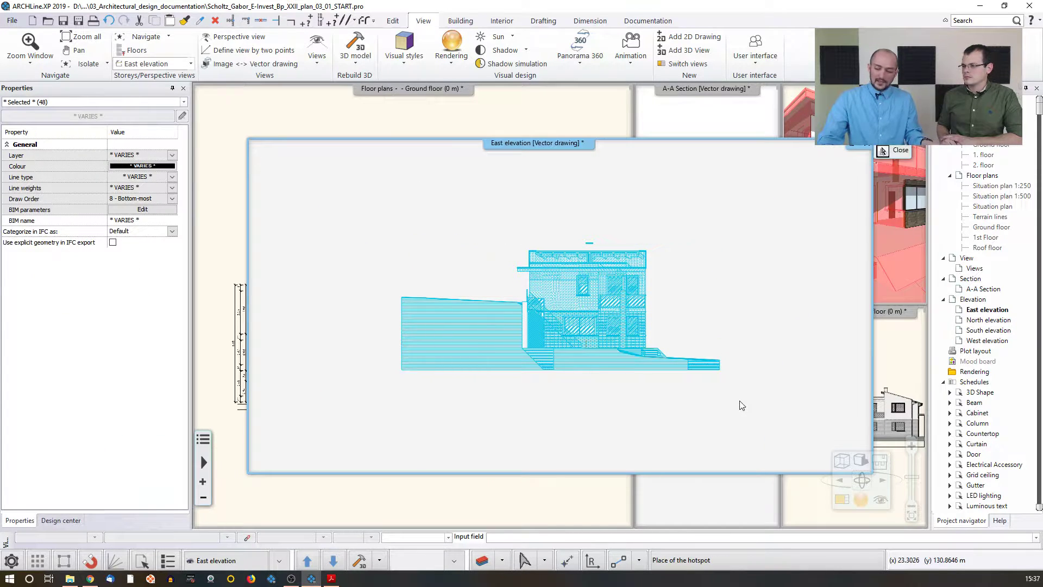
click(720, 369)
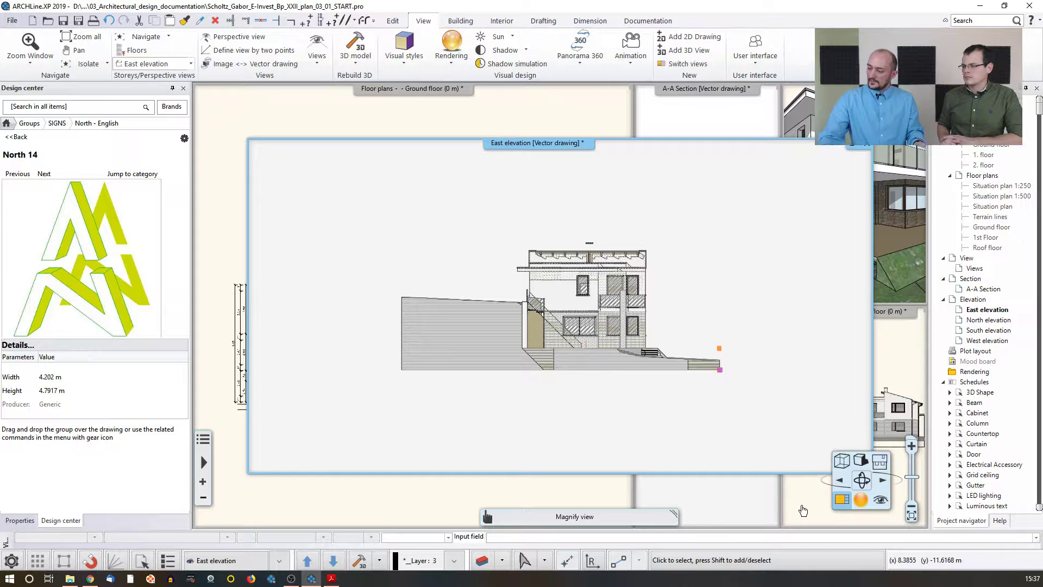
Step: Try to paste the copied East elevation into the 2D elevation drawing beside the North elevation
click(842, 499)
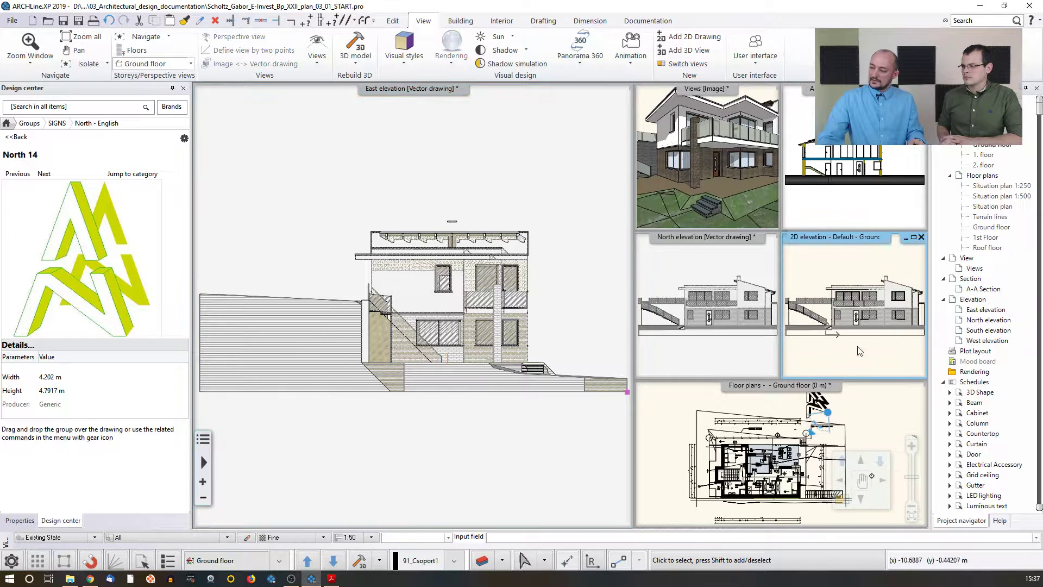
click(841, 499)
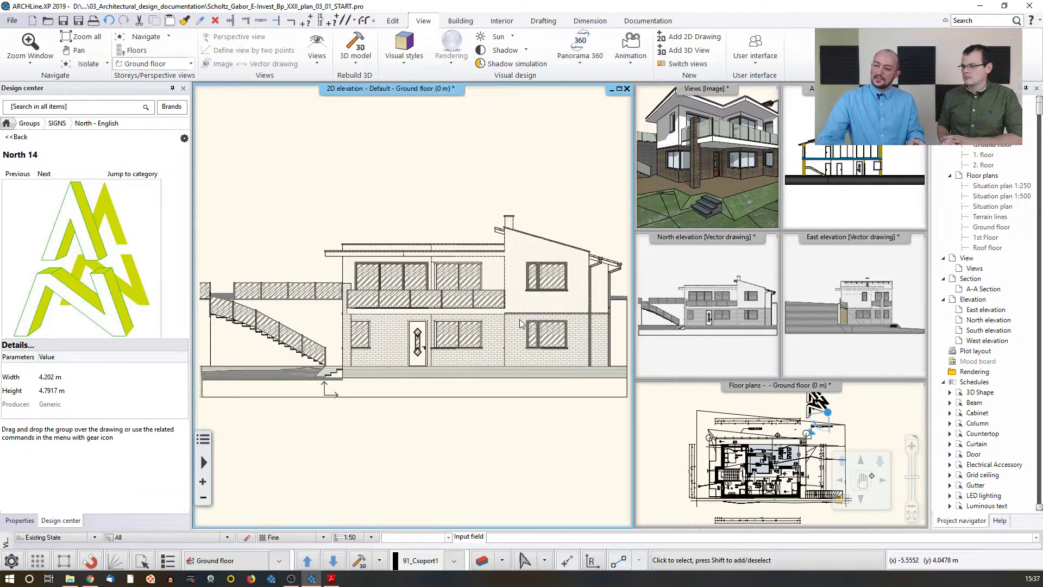
scroll(521, 337, down, 2)
key(ctrl+v)
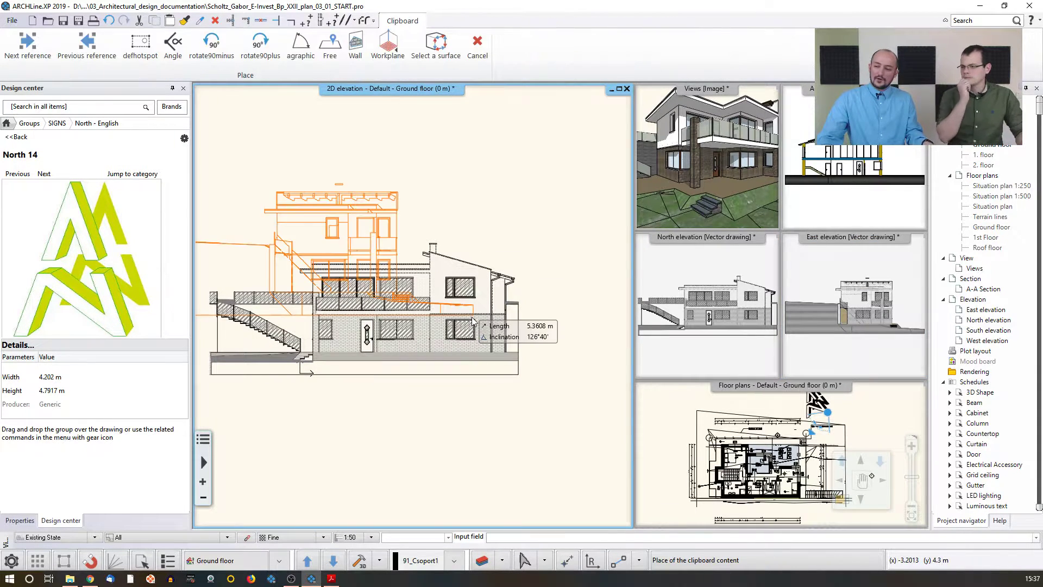
scroll(513, 424, down, 2)
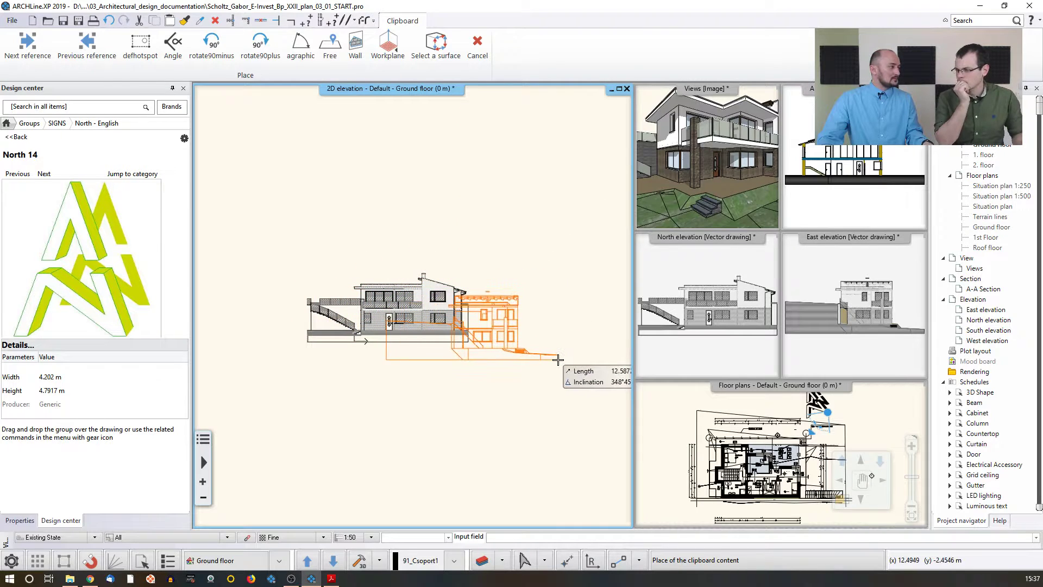
key(Escape)
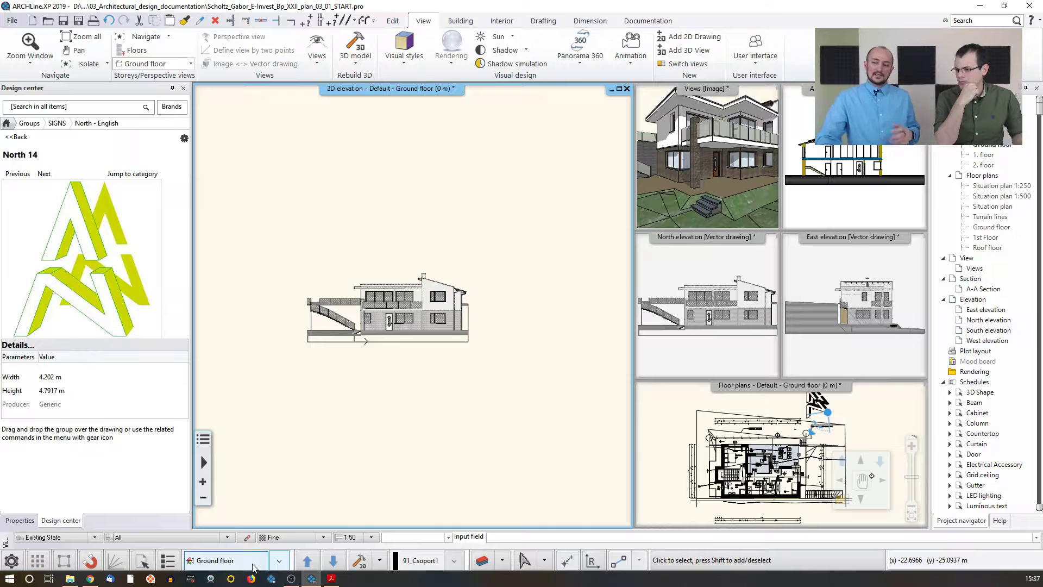
Step: Rename the 2D drawing's Ground floor level as North elevation and its Basement level as West elevation
click(235, 563)
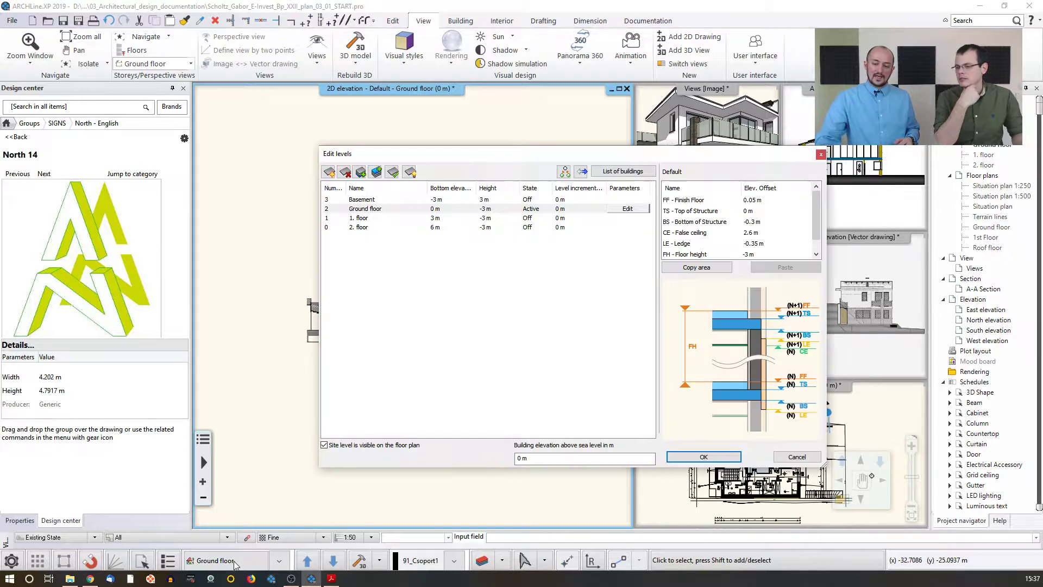
double_click(380, 211)
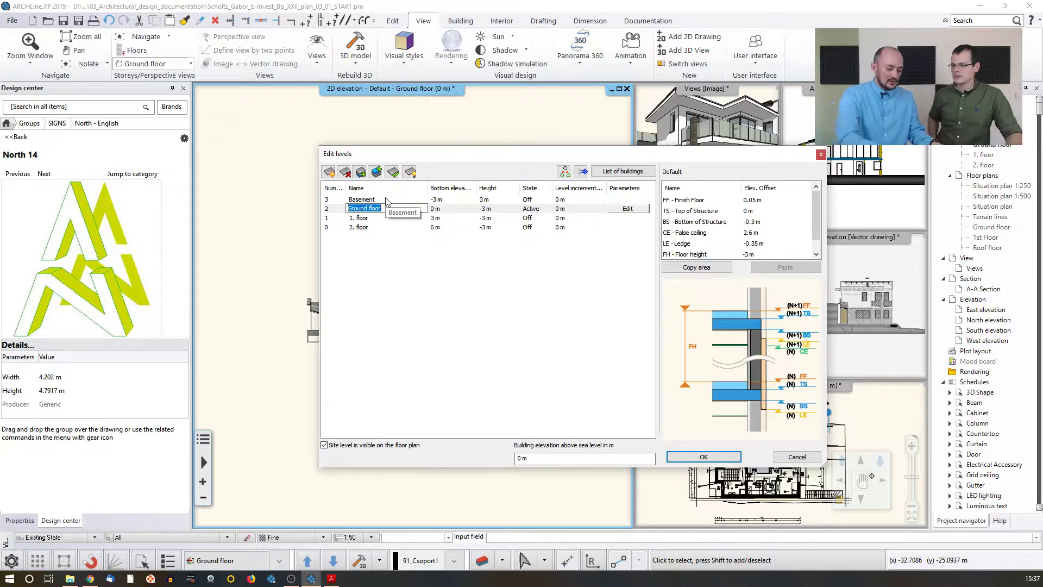
text(North elevatio)
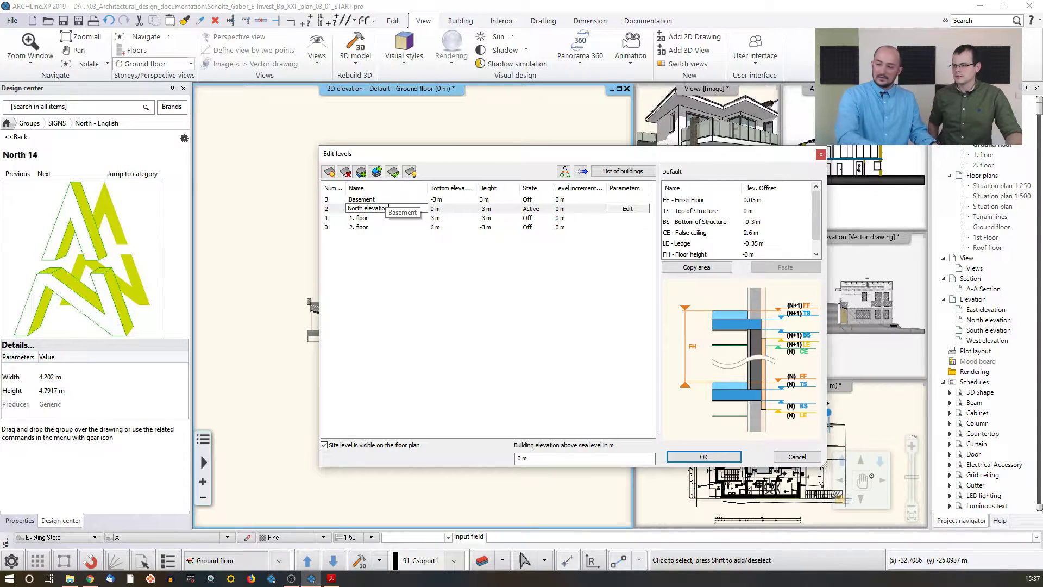
key(Return)
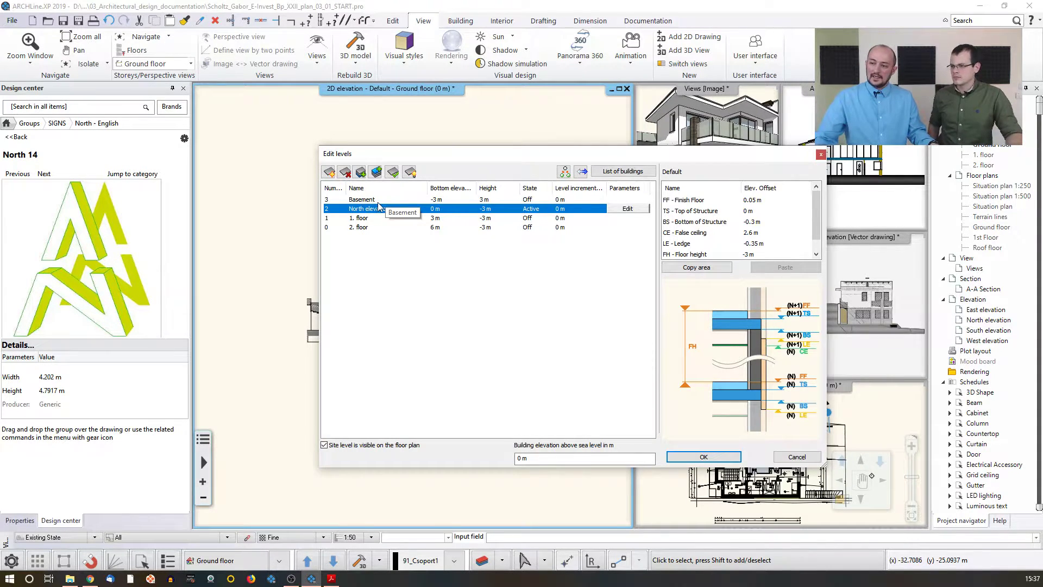
double_click(378, 199)
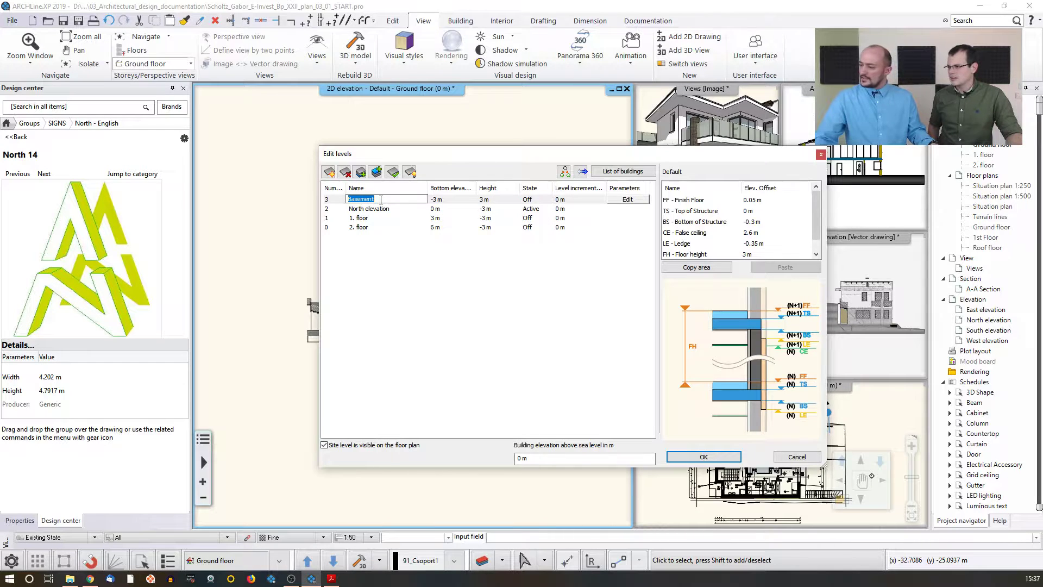
text(W)
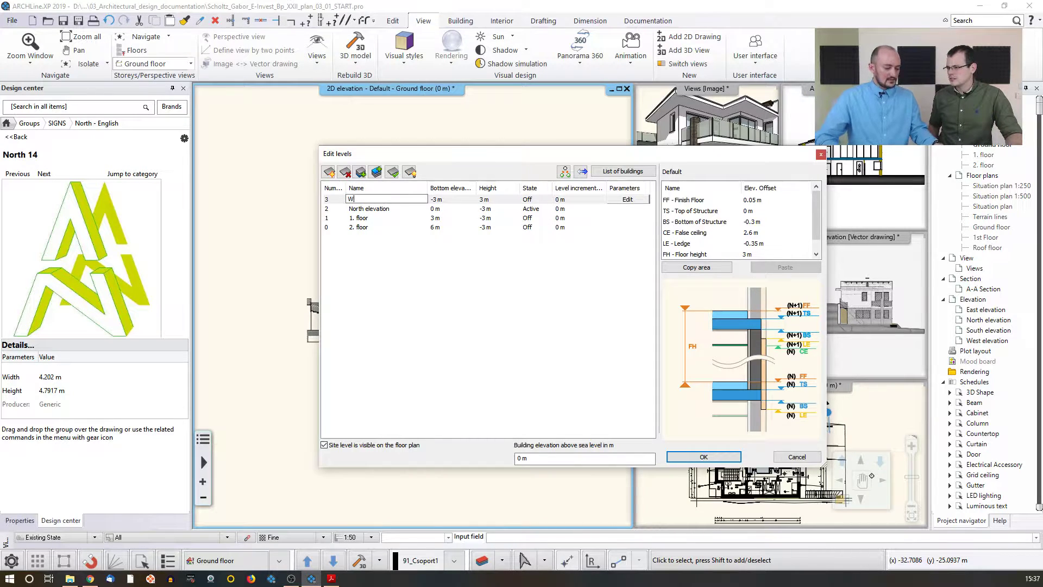
text(est elevati)
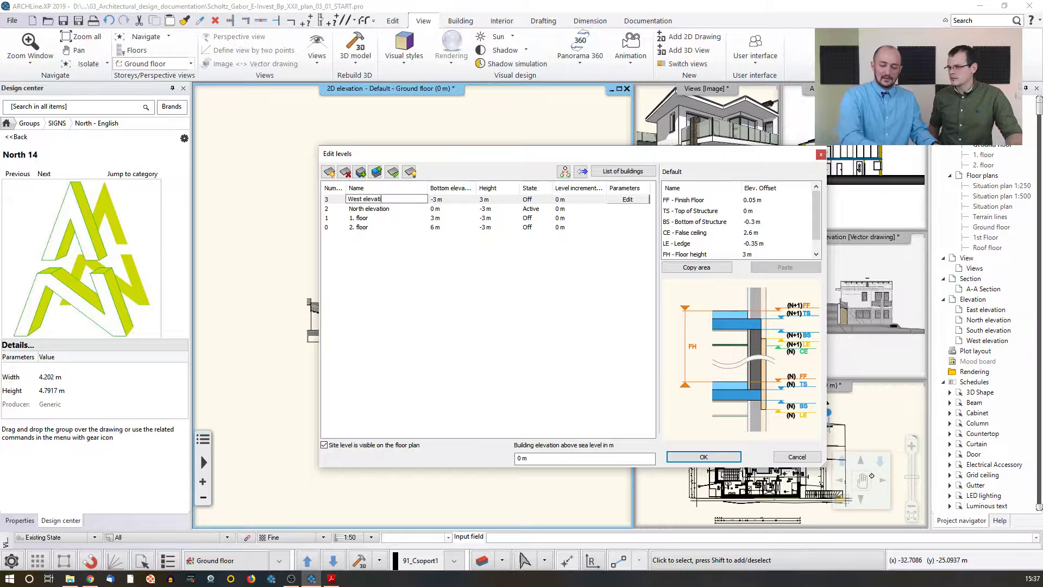
text(on)
key(Return)
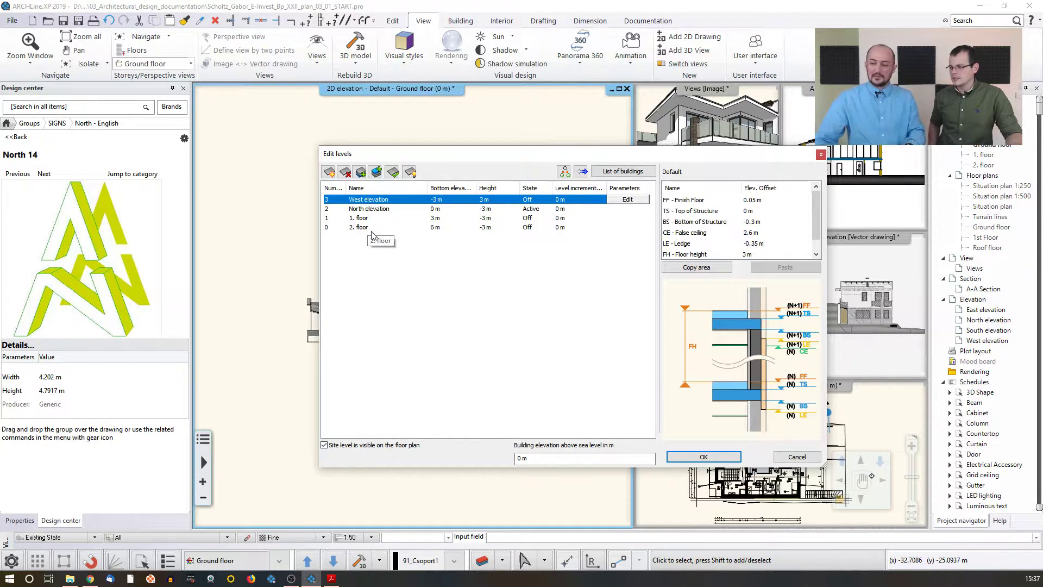
click(703, 457)
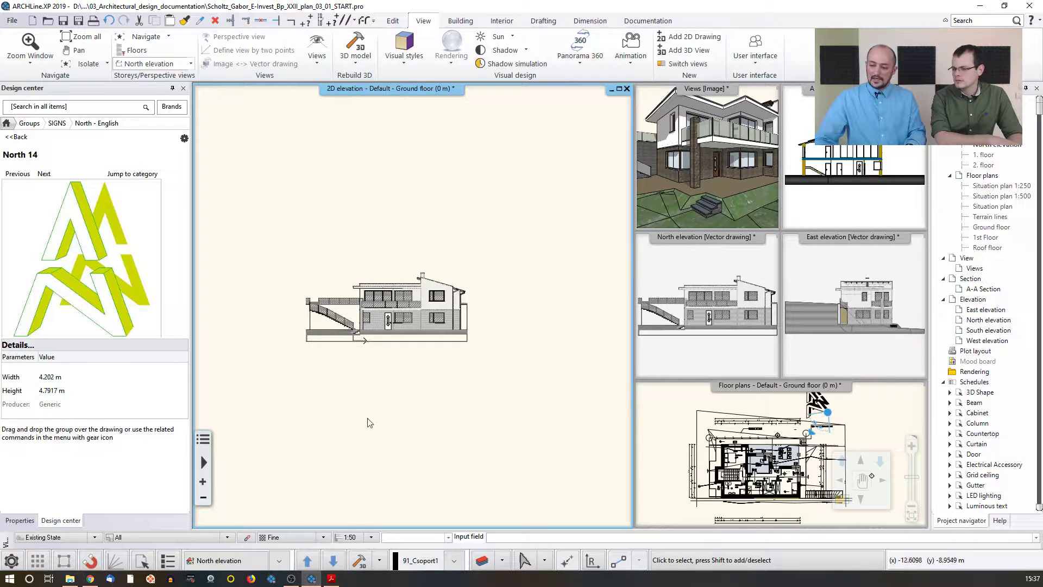
Step: Switch to the West elevation level and paste the copied East elevation there
click(308, 561)
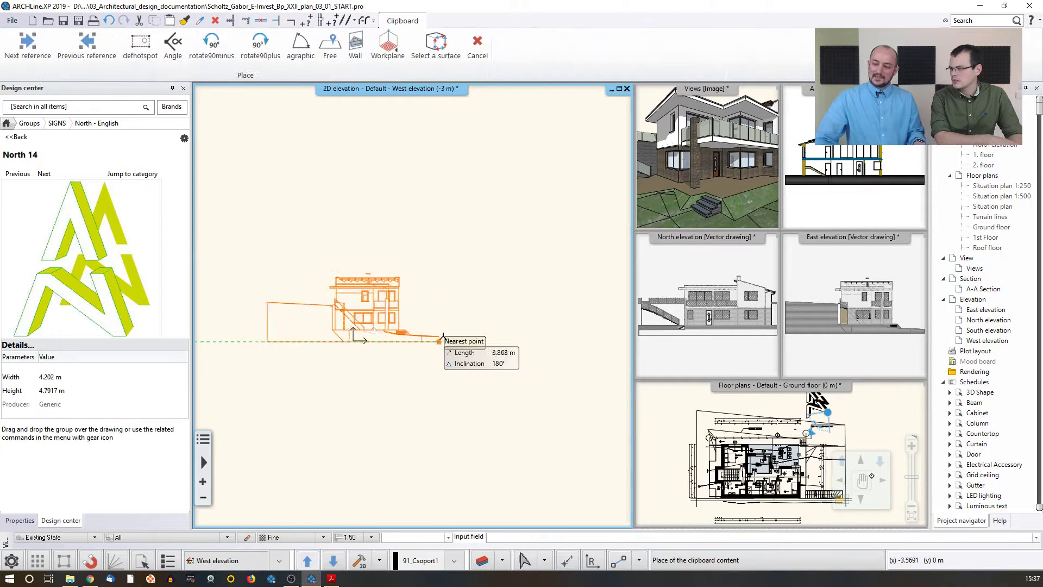
click(445, 401)
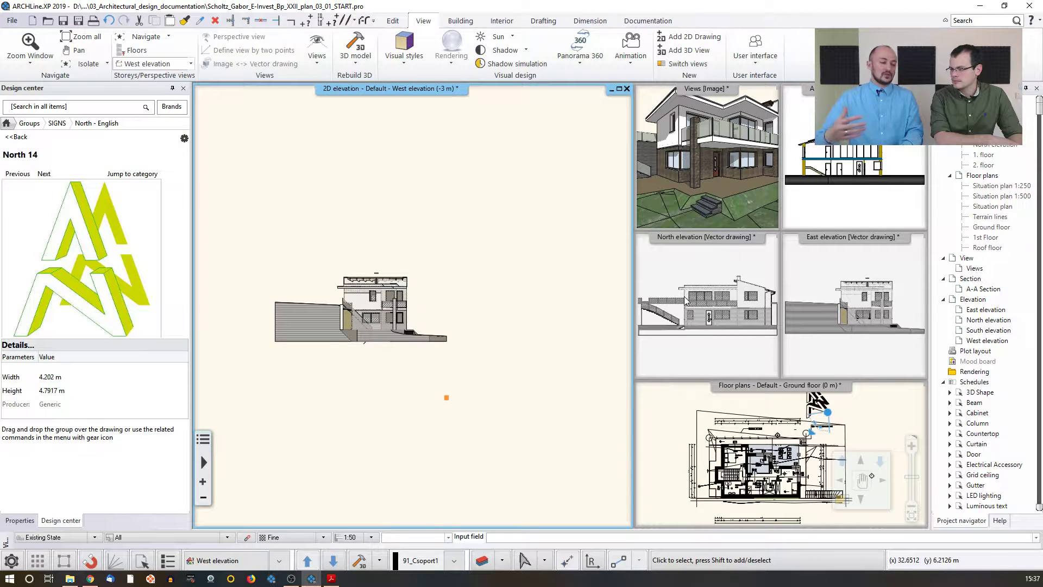
Step: Close the East elevation view window and retile the remaining windows
click(768, 241)
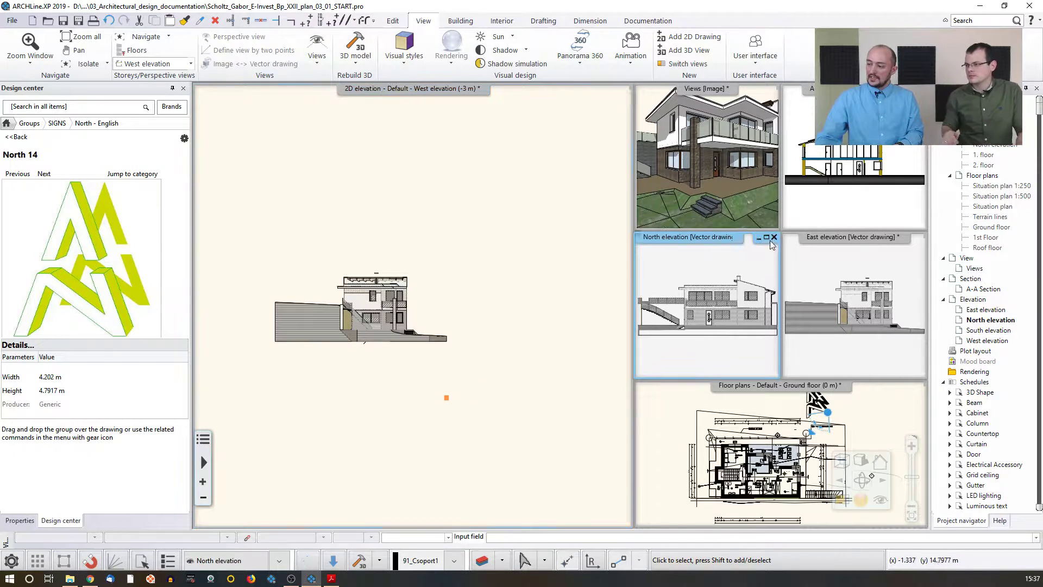
click(860, 256)
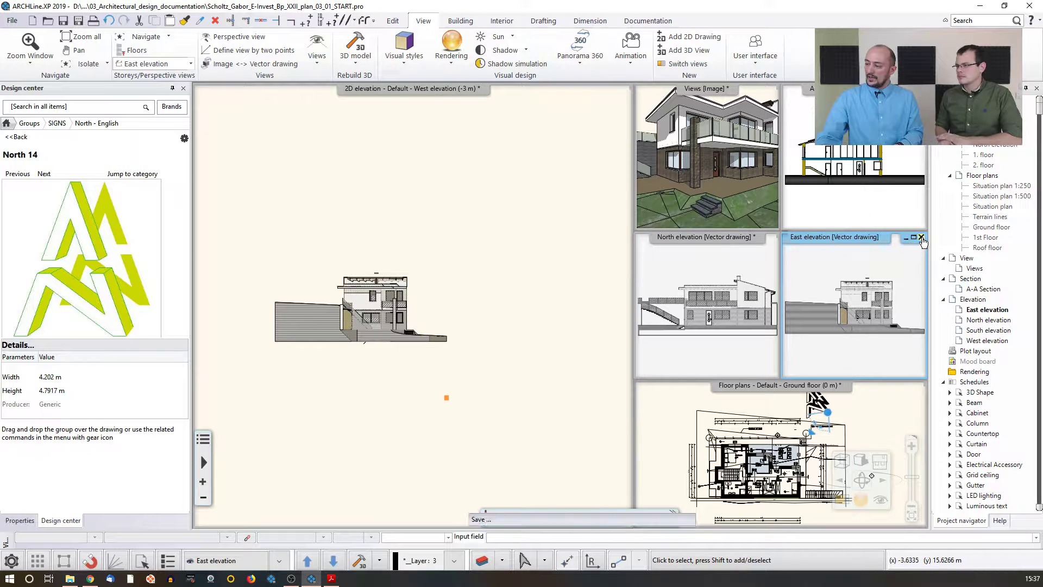
click(920, 236)
click(617, 268)
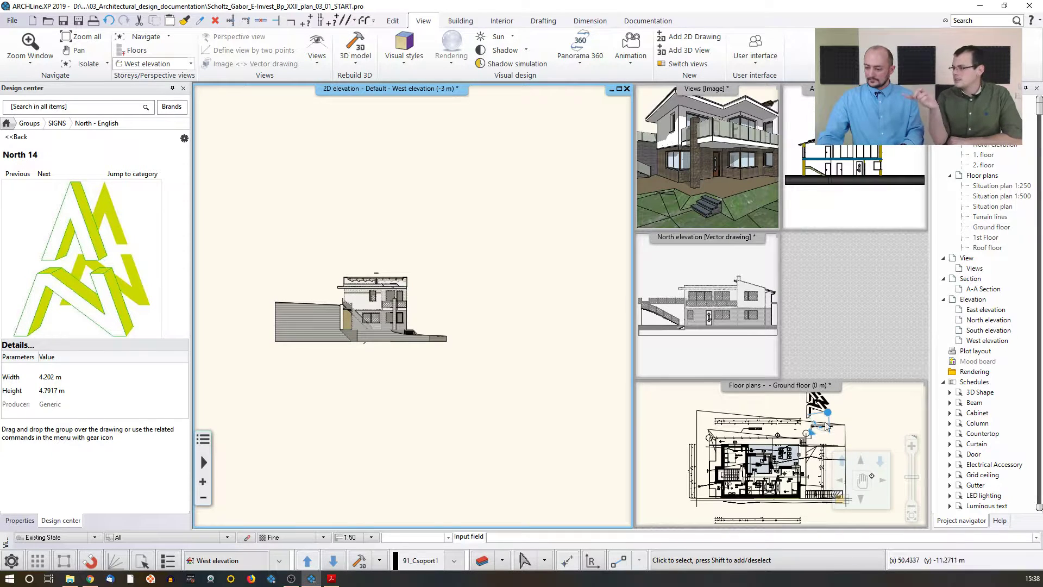
click(845, 504)
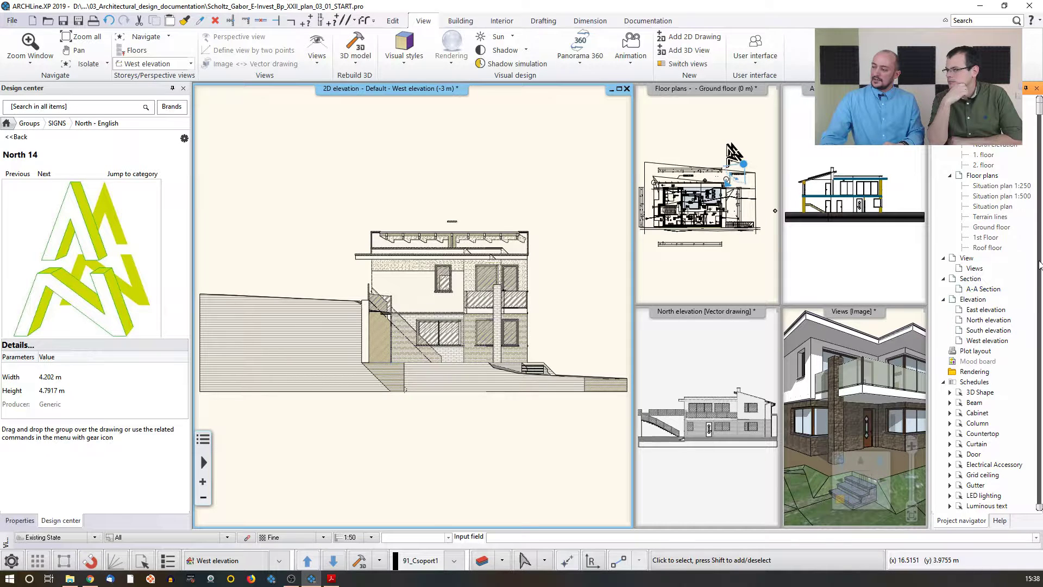
Step: Open the hidden East elevation view from the hidden views list and close it again
scroll(981, 368, down, 12)
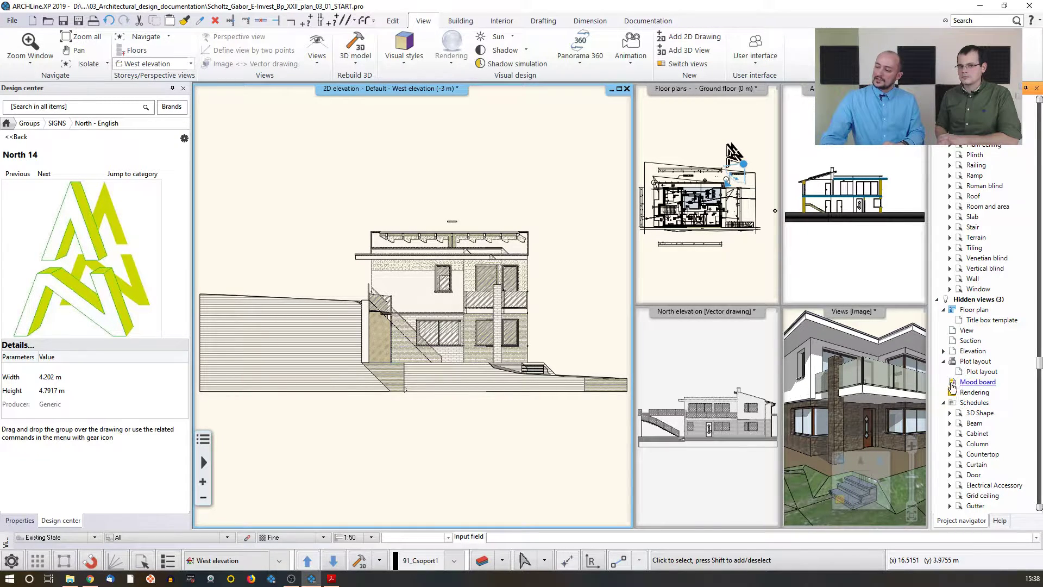
click(944, 350)
click(973, 352)
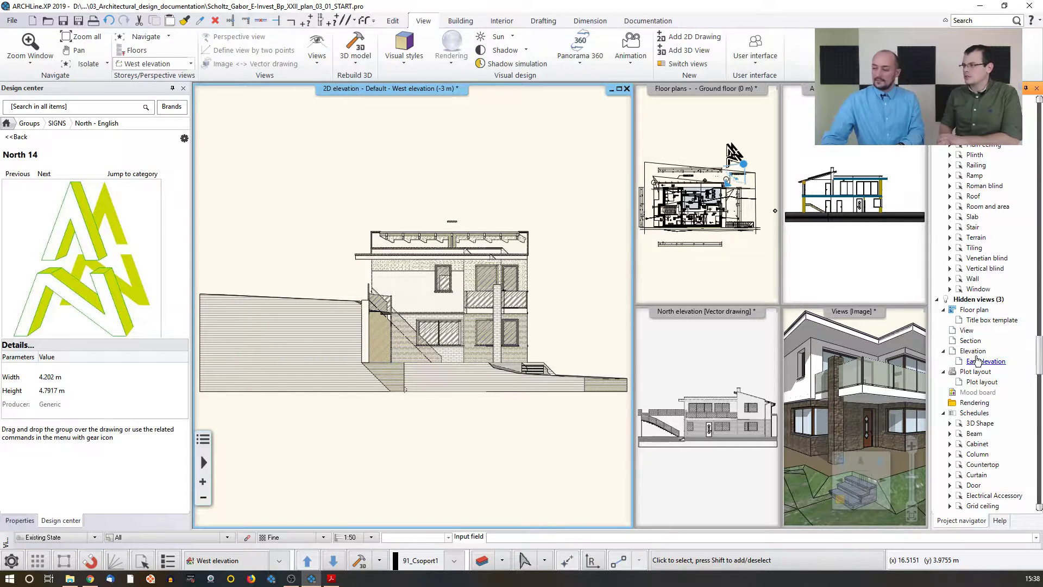
double_click(985, 362)
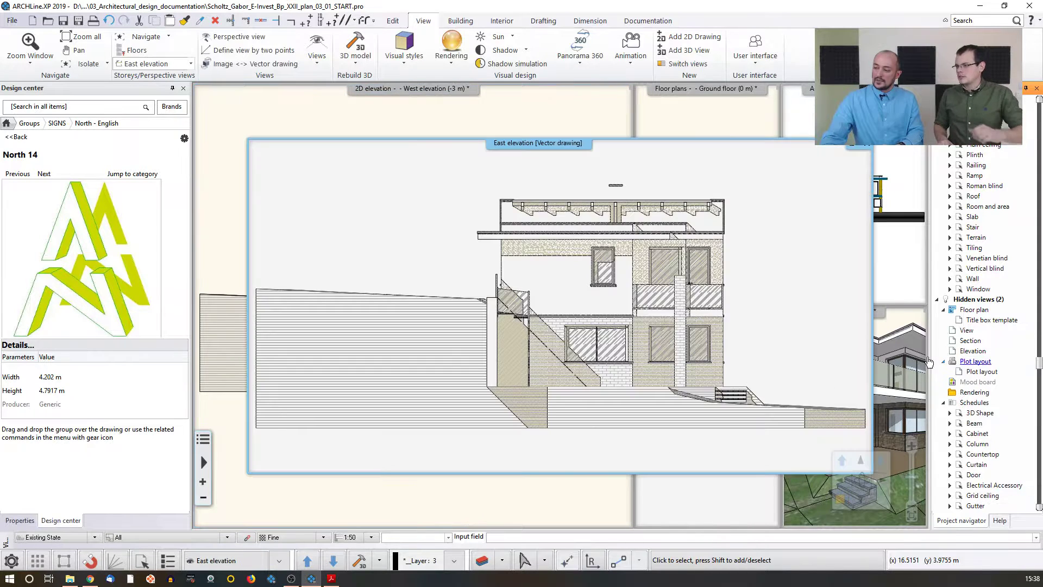
click(867, 145)
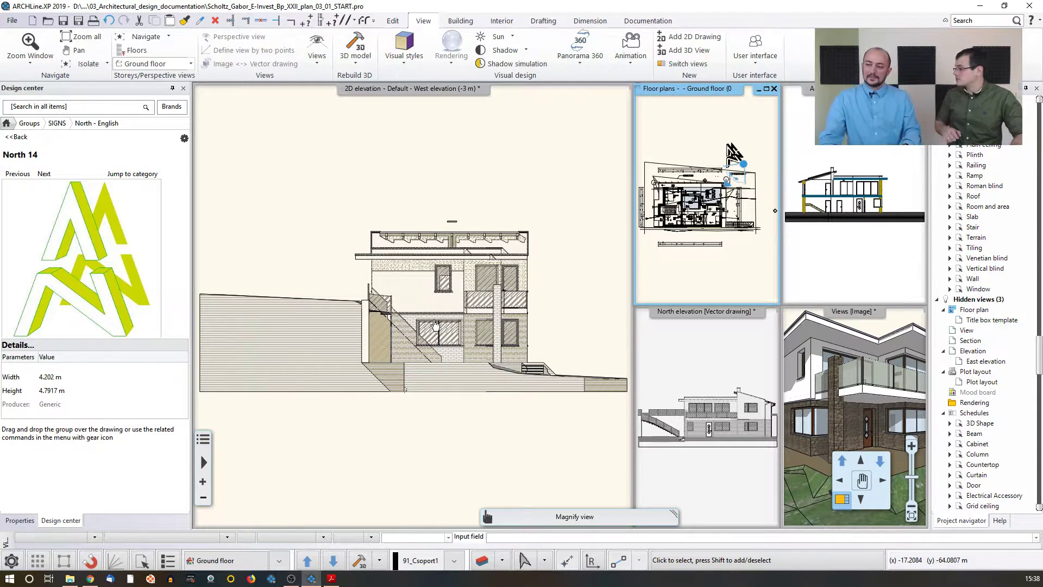
Step: Prepare a new plot layout on ISO A2 420 x 594 landscape paper with the English1 horizontal plot stamp
scroll(435, 324, down, 1)
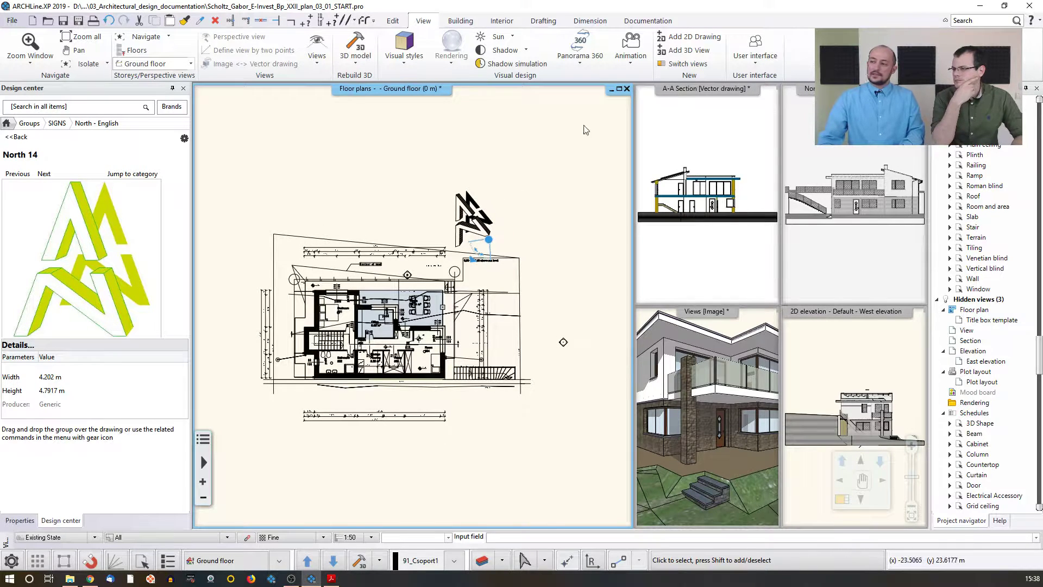
click(639, 20)
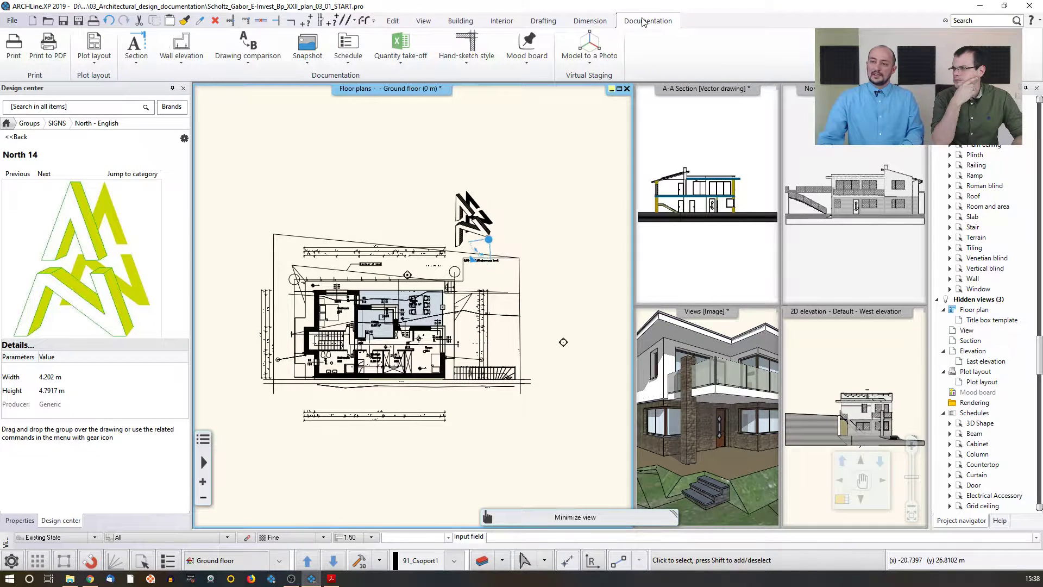
click(96, 64)
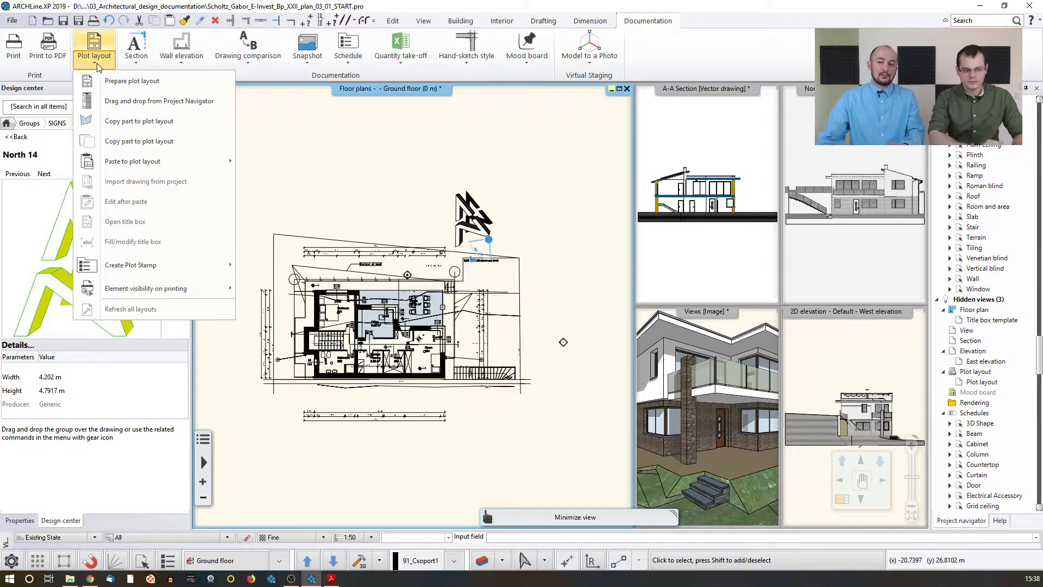
click(132, 82)
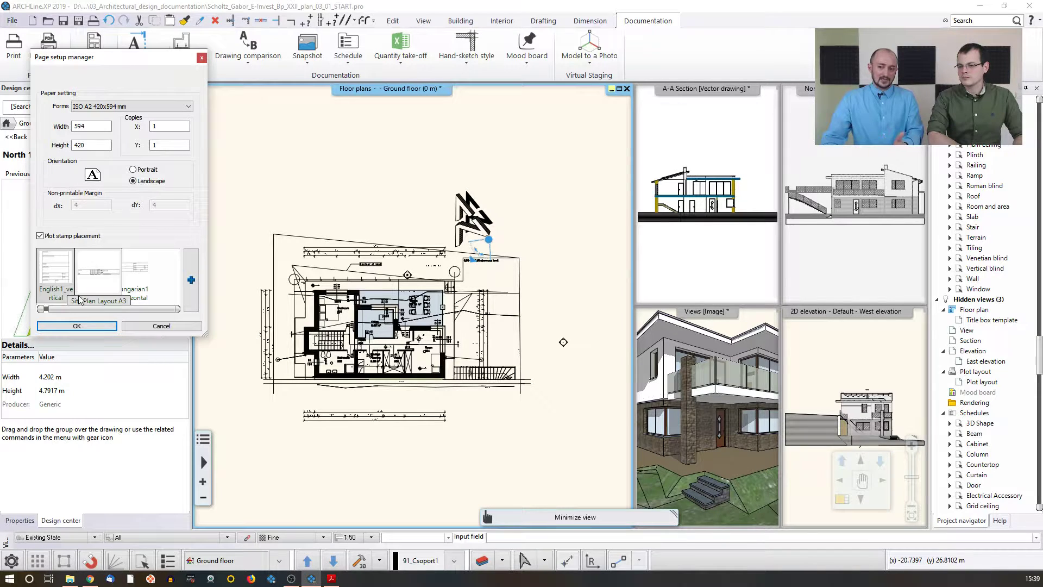
drag(99, 311, 86, 311)
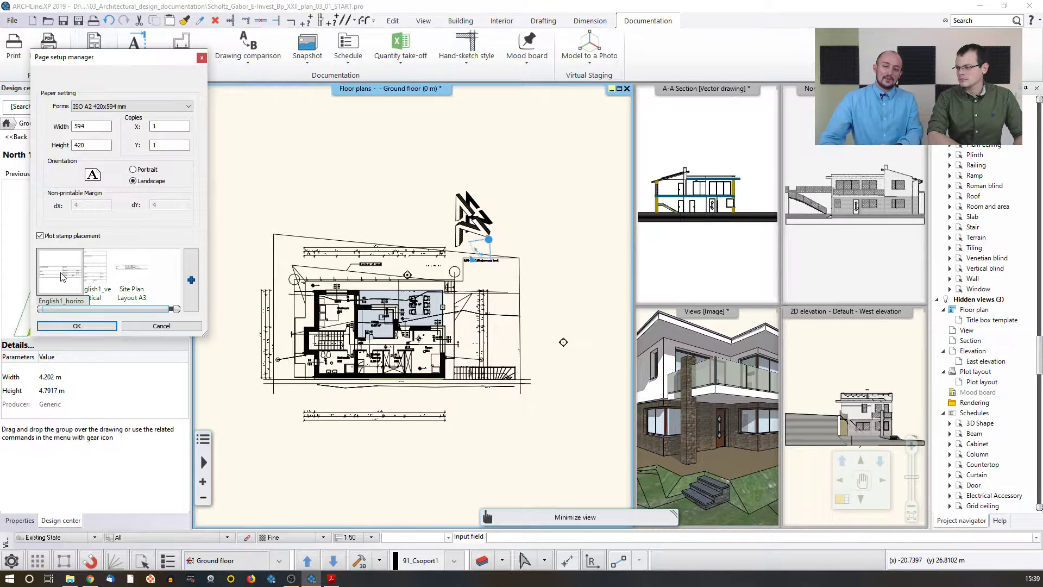
click(77, 325)
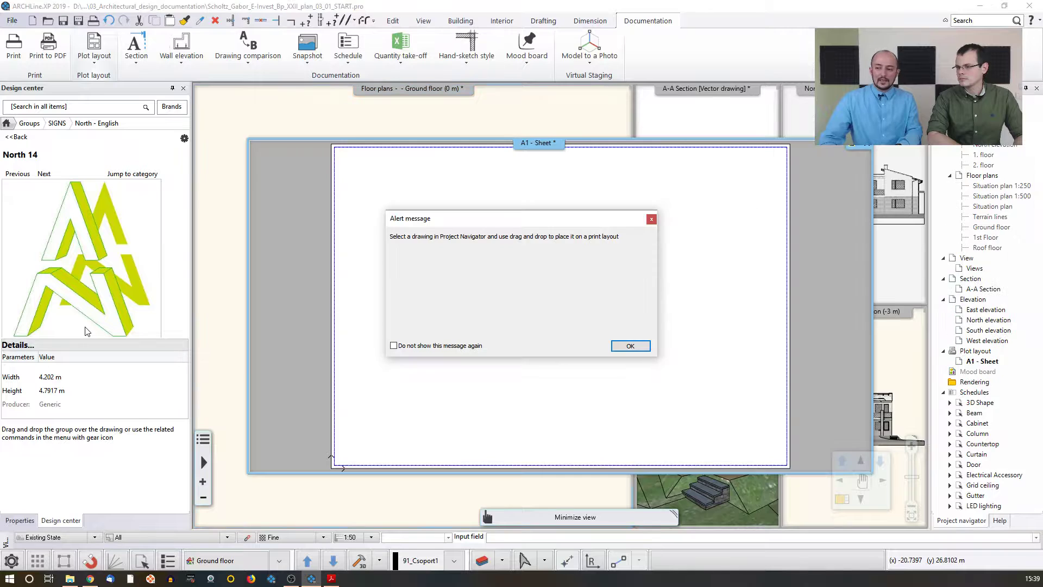
Step: Place the plot stamp on the new sheet and accept its project parameter values
click(632, 346)
drag(539, 180, 535, 107)
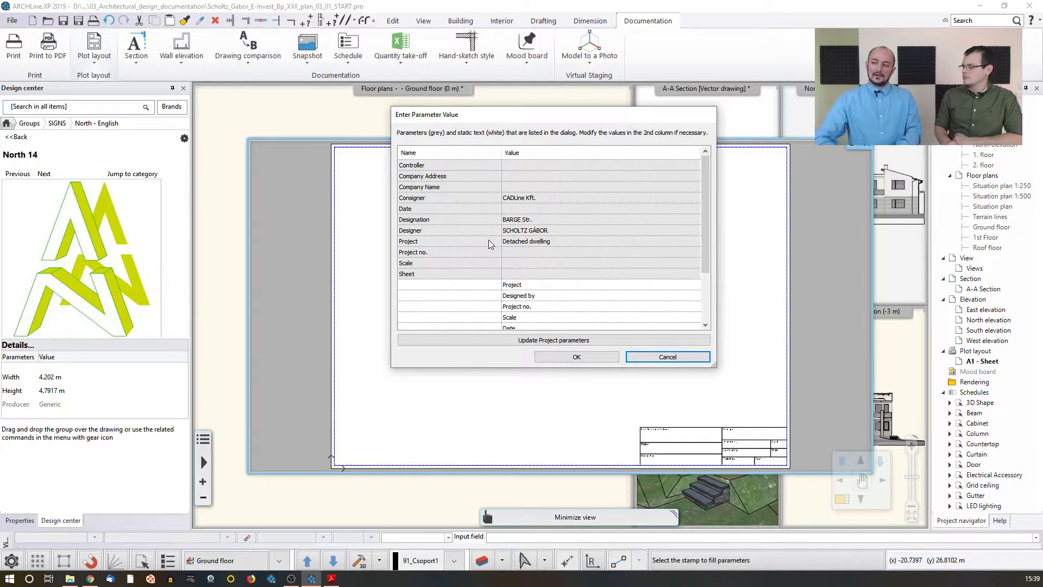
click(575, 358)
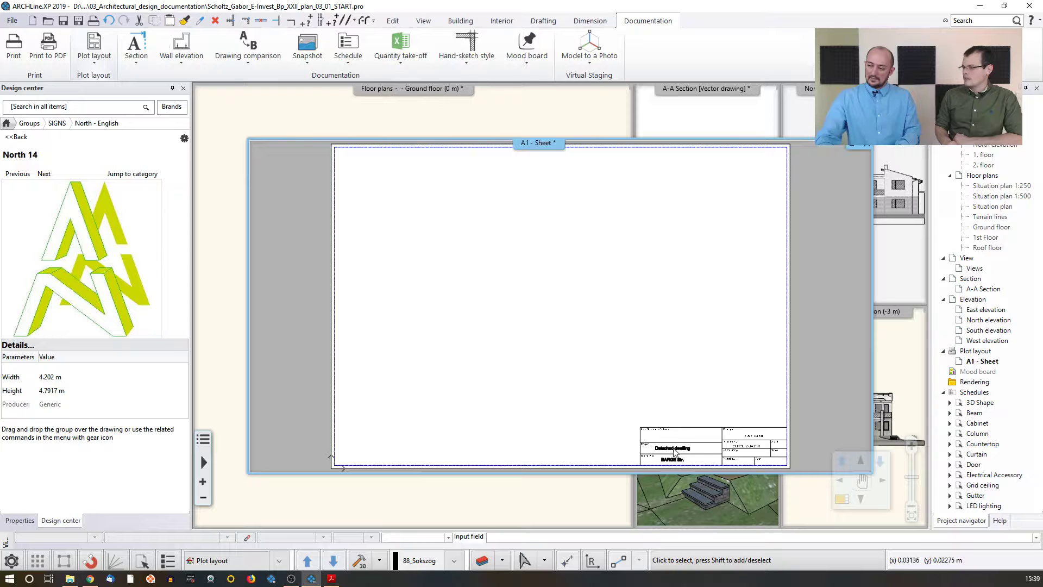
Step: Open the project parameters and close them without changes
click(12, 20)
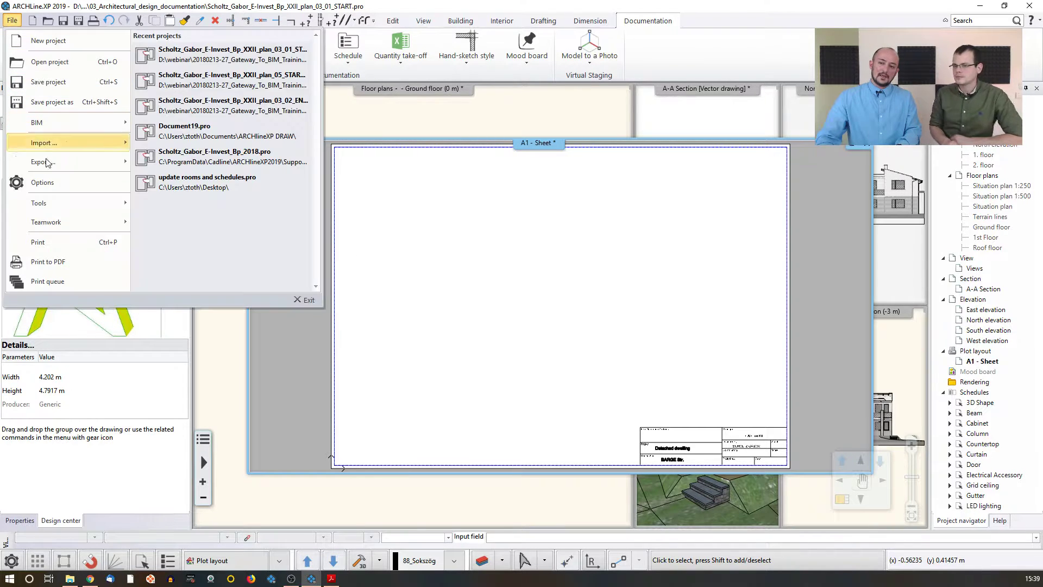
mouse_move(54, 134)
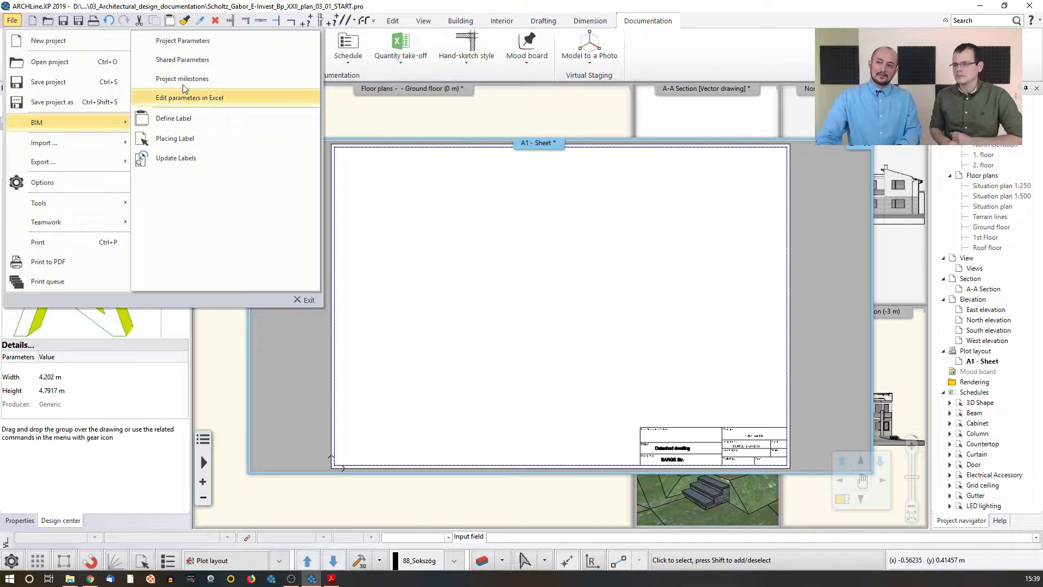
click(198, 48)
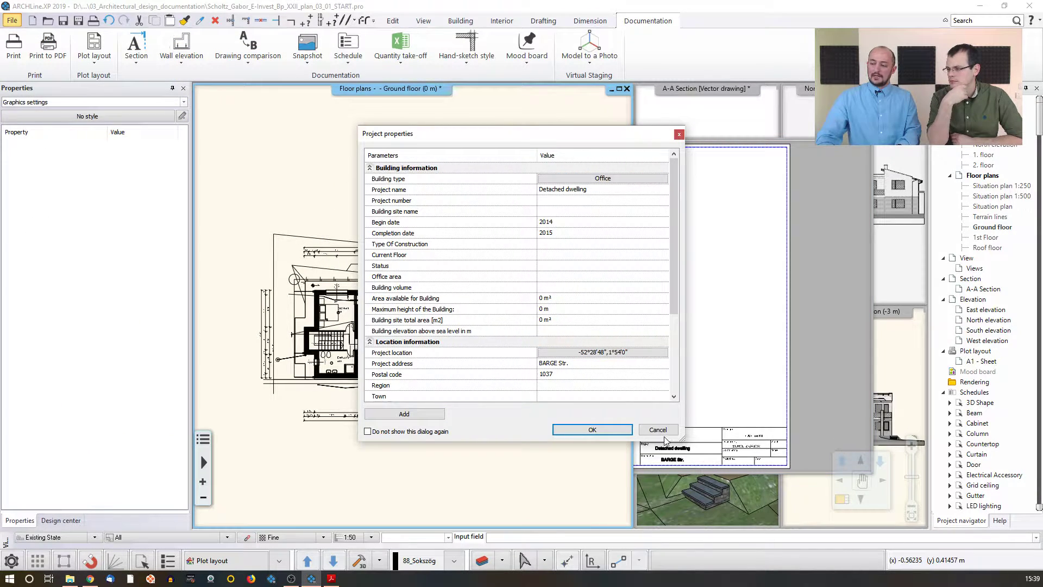
click(654, 431)
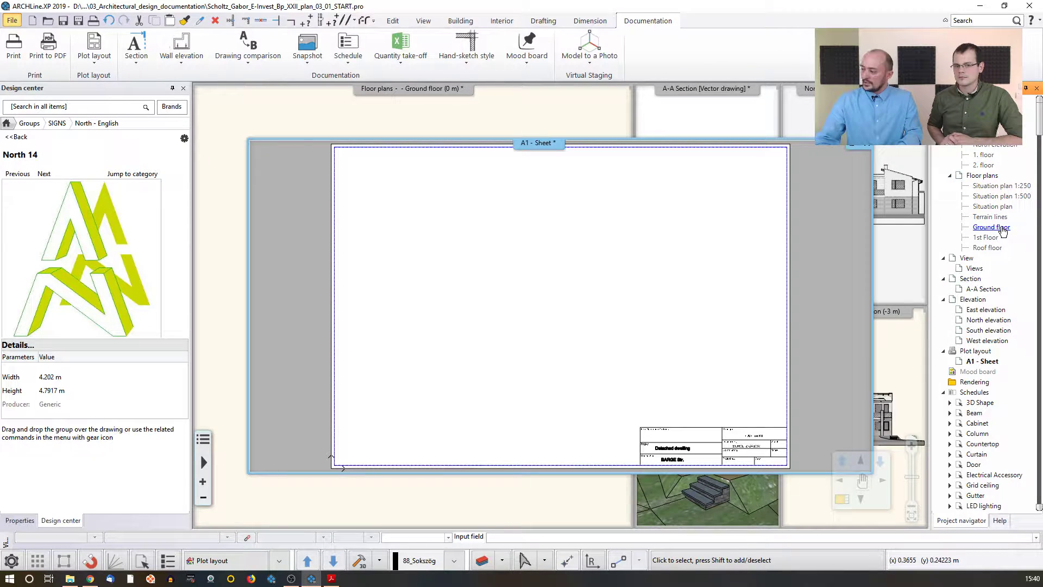
Step: Place the Ground floor plan onto the A1 sheet at 1:100 scale
drag(1003, 231, 409, 283)
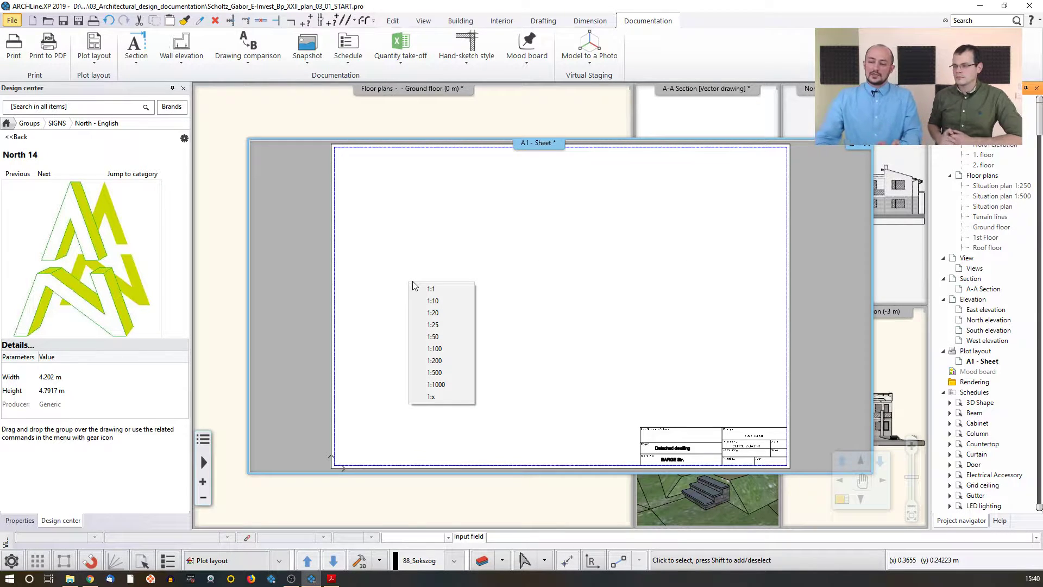
click(441, 350)
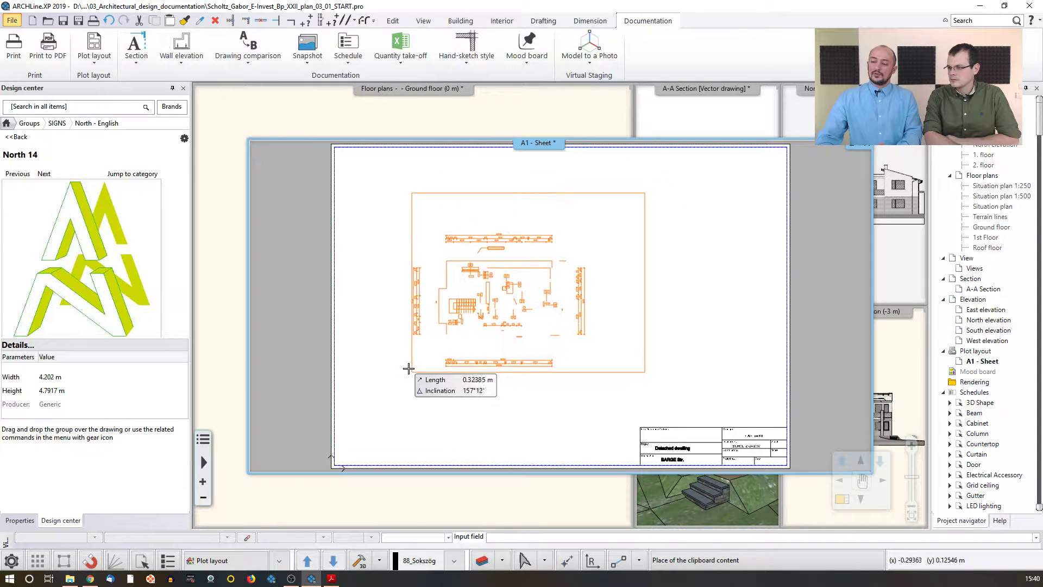
click(360, 333)
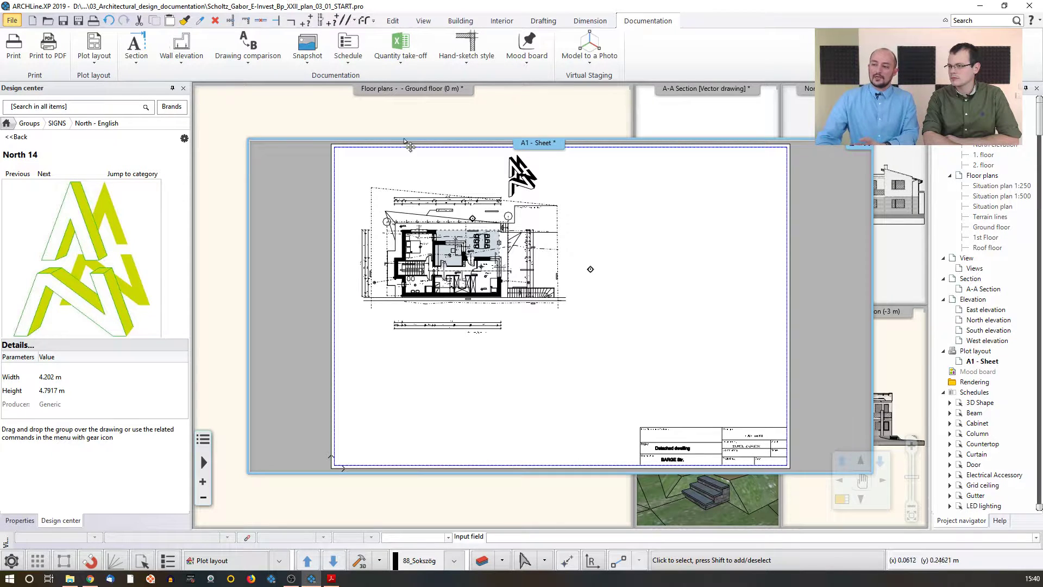
Step: Move the A-A section line's marker further above the building on the ground floor plan
scroll(472, 229, up, 3)
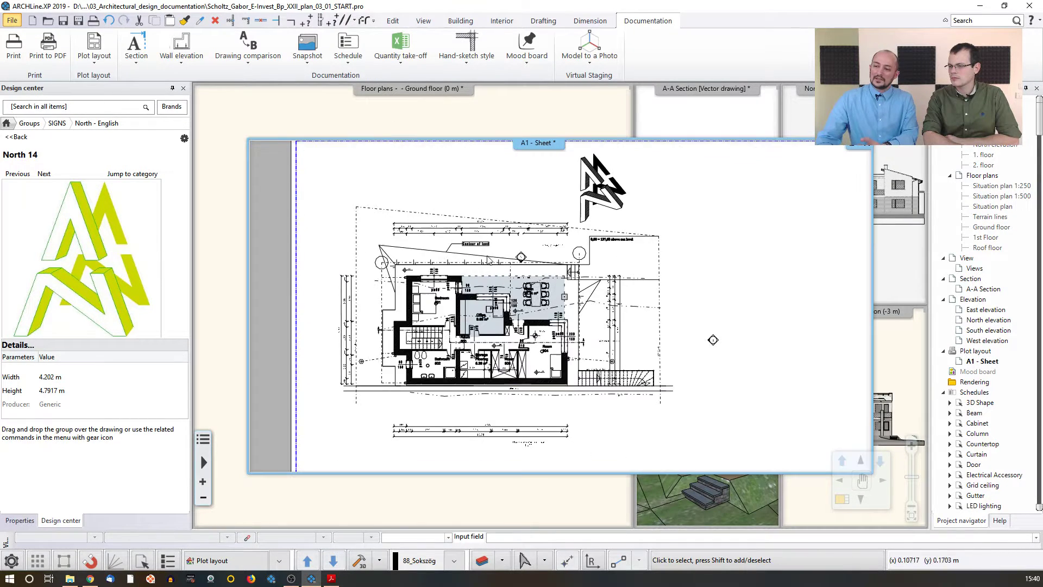
scroll(543, 253, up, 2)
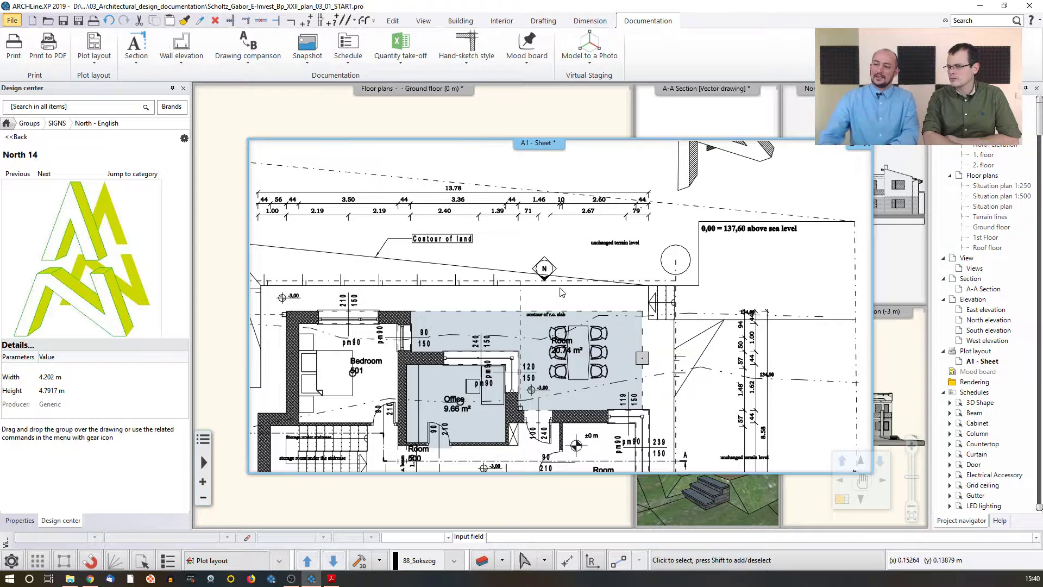
click(478, 115)
scroll(440, 267, up, 5)
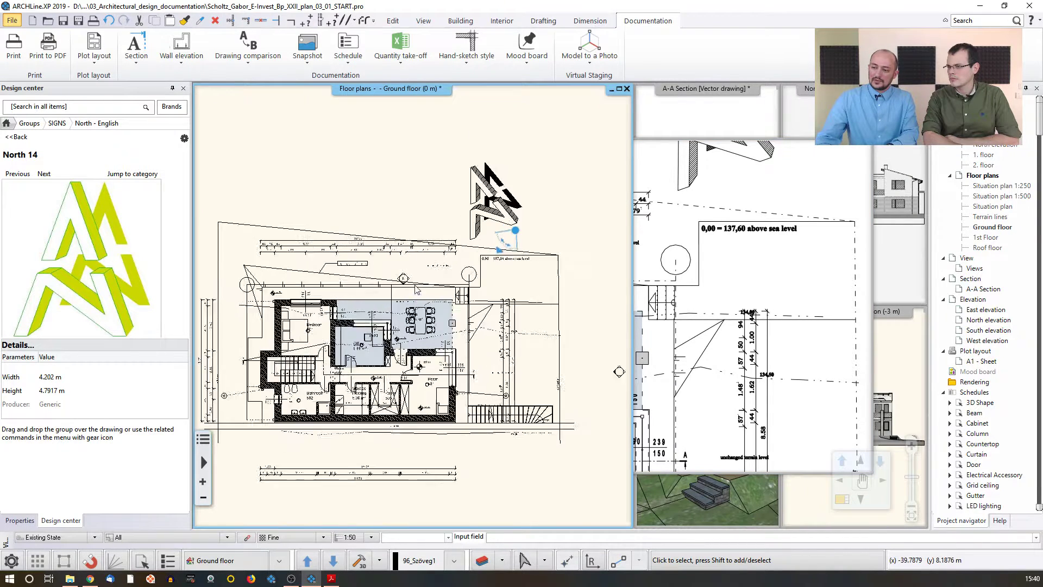
click(392, 292)
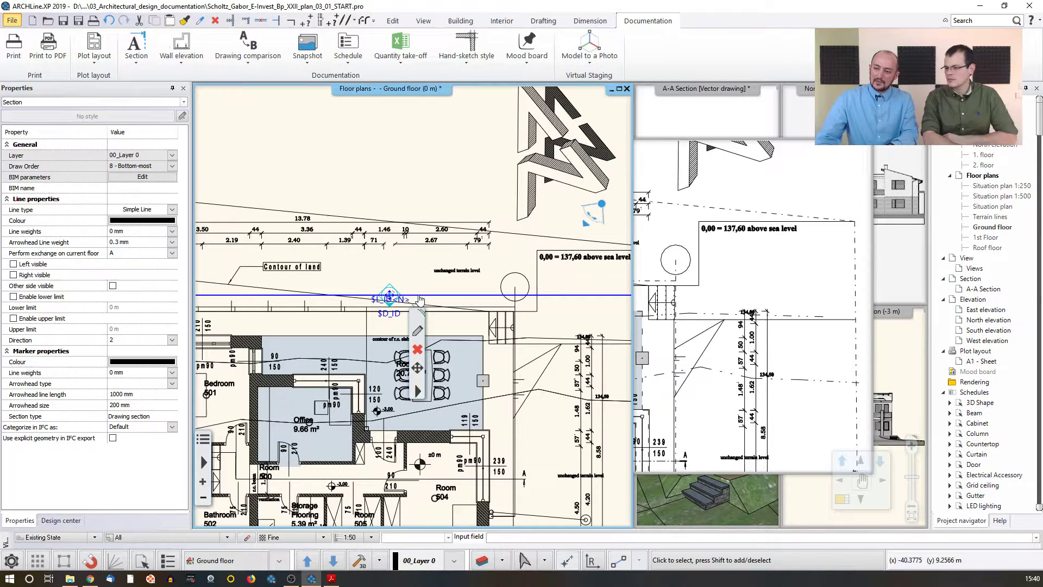
click(407, 296)
click(438, 303)
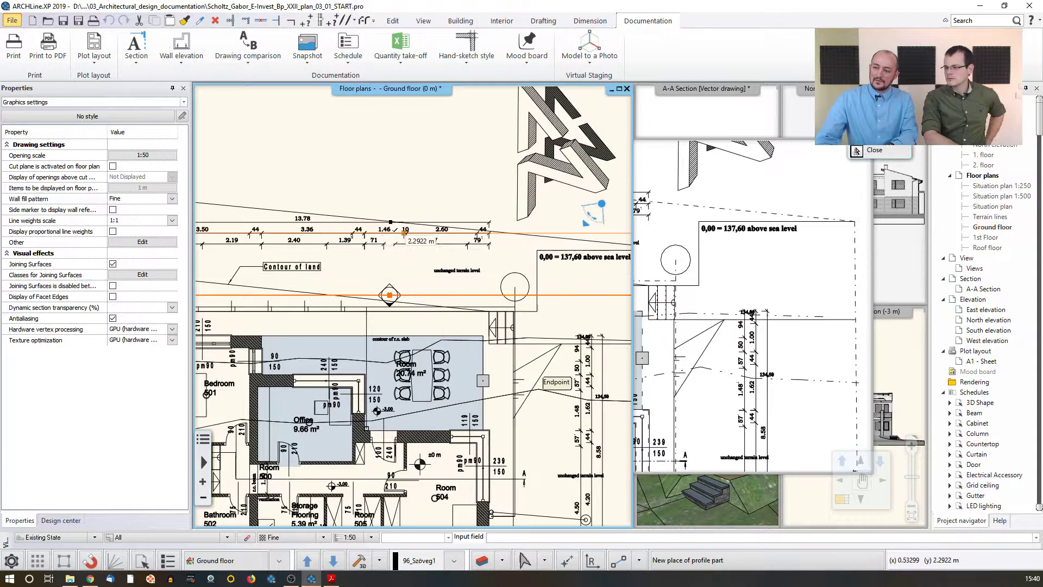
click(389, 184)
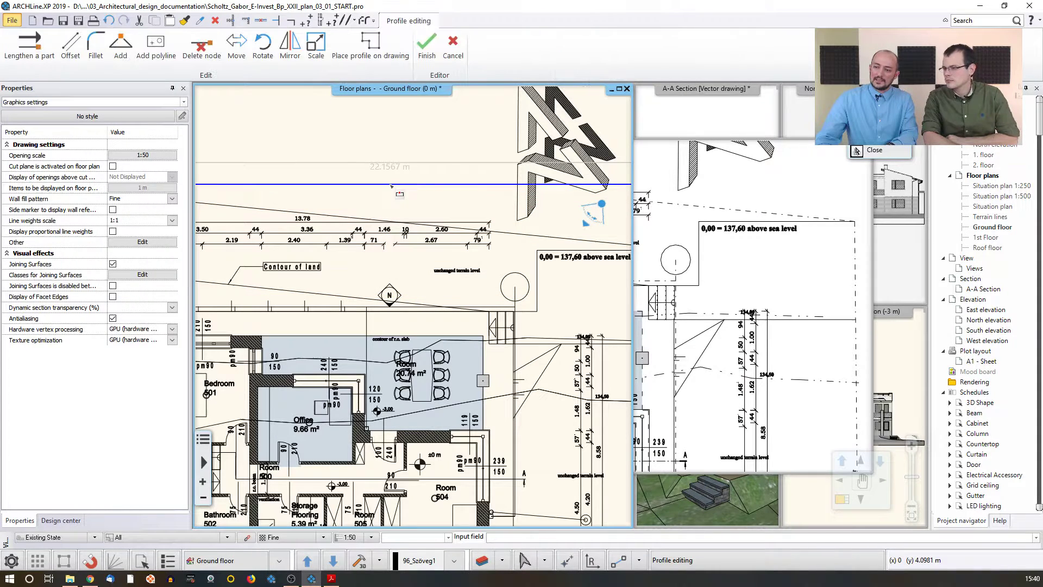
click(504, 313)
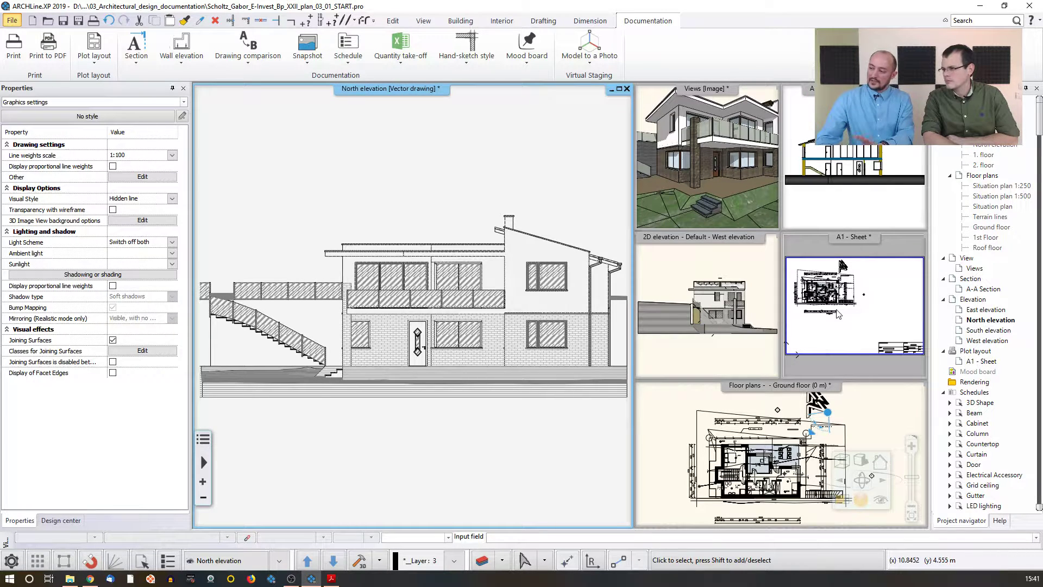
Step: Refresh the placed floor plan group on the A1 sheet
click(880, 302)
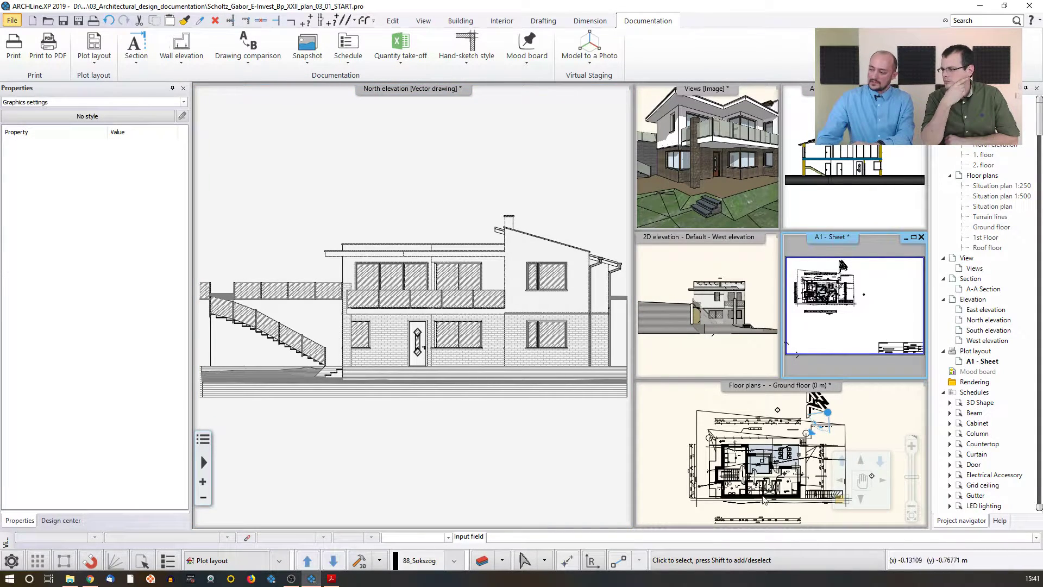
click(846, 508)
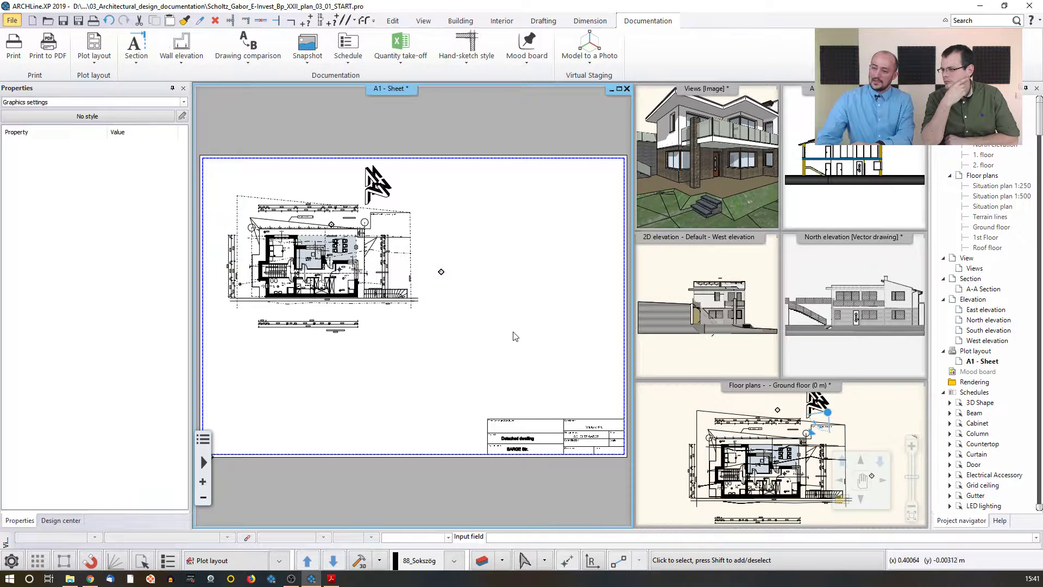
scroll(370, 259, up, 4)
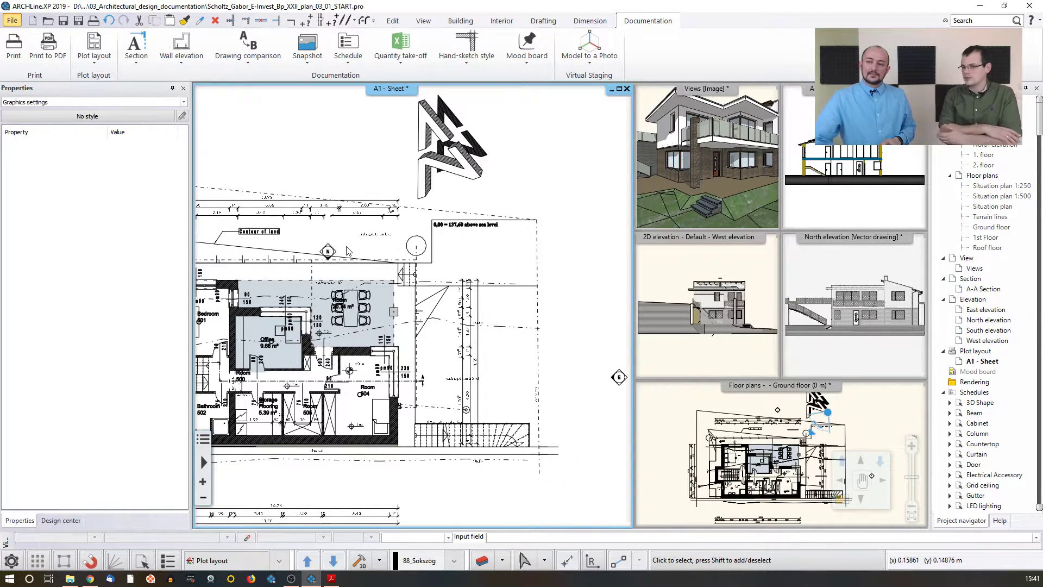
scroll(348, 250, down, 2)
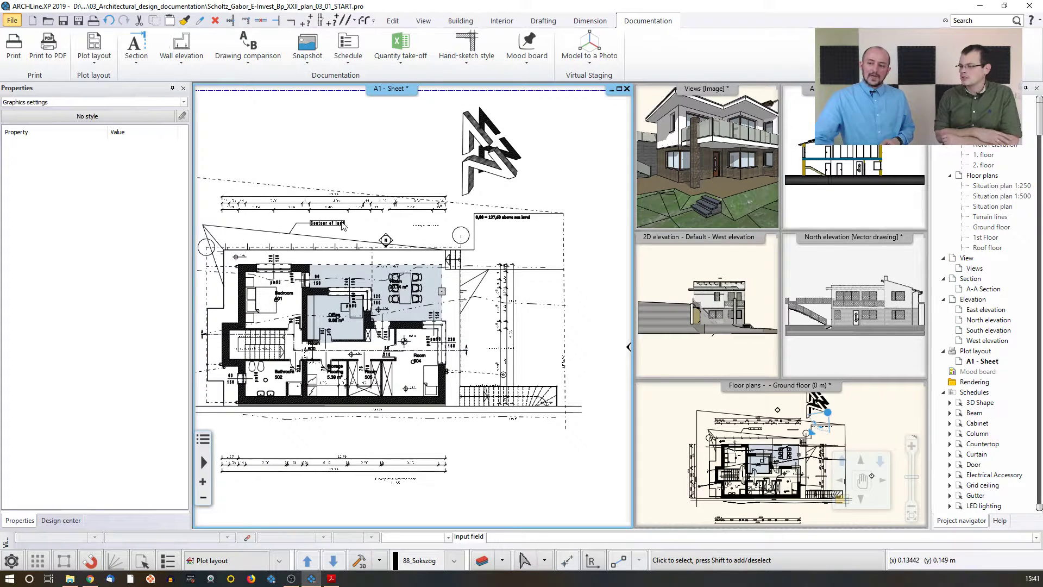
right_click(362, 255)
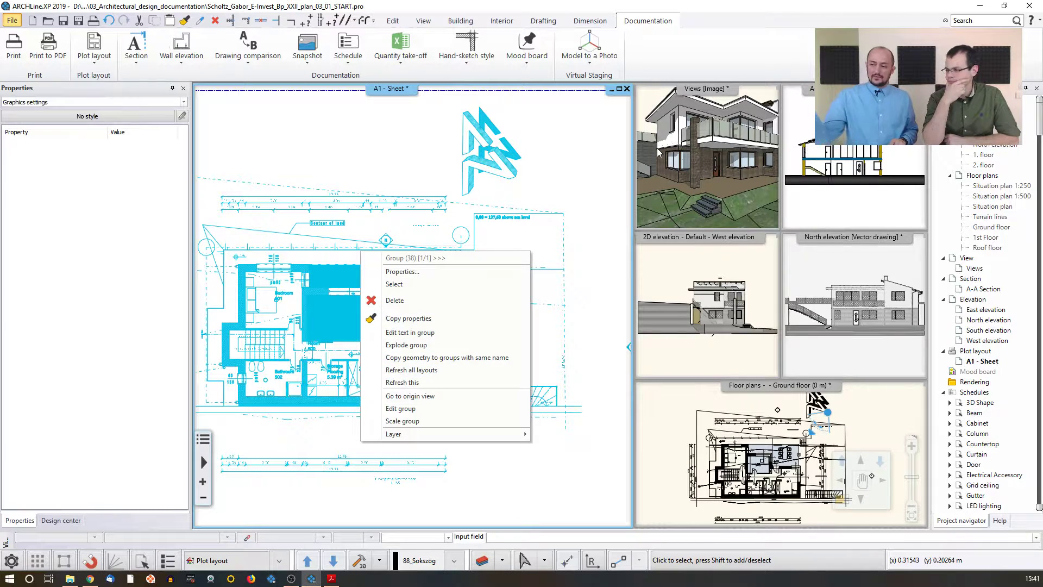
click(402, 382)
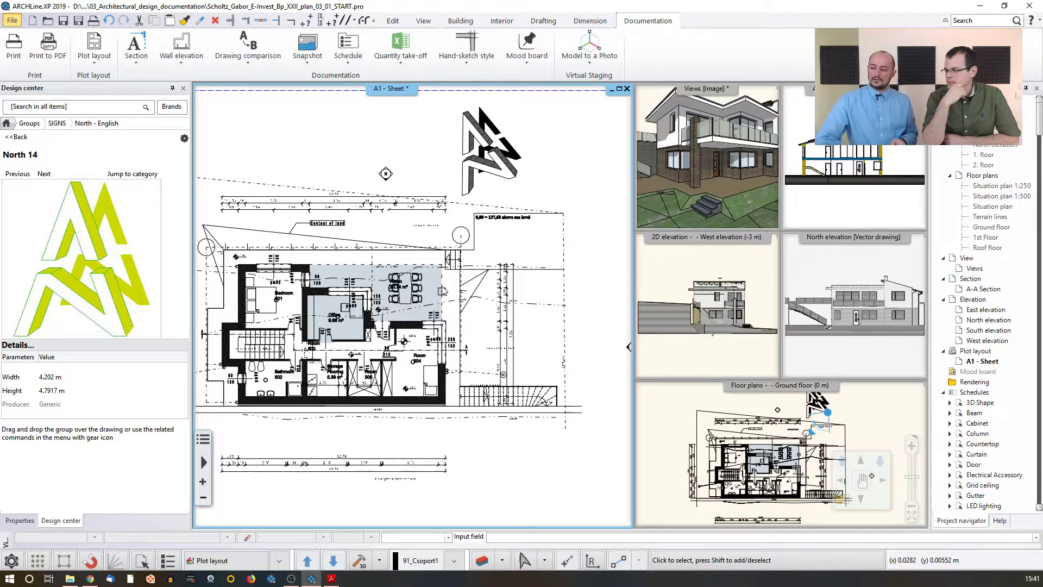
Step: Try to shift the right edge of the placed Ground floor plan group's boundary inward on the A1 sheet
scroll(476, 295, down, 1)
scroll(478, 288, down, 1)
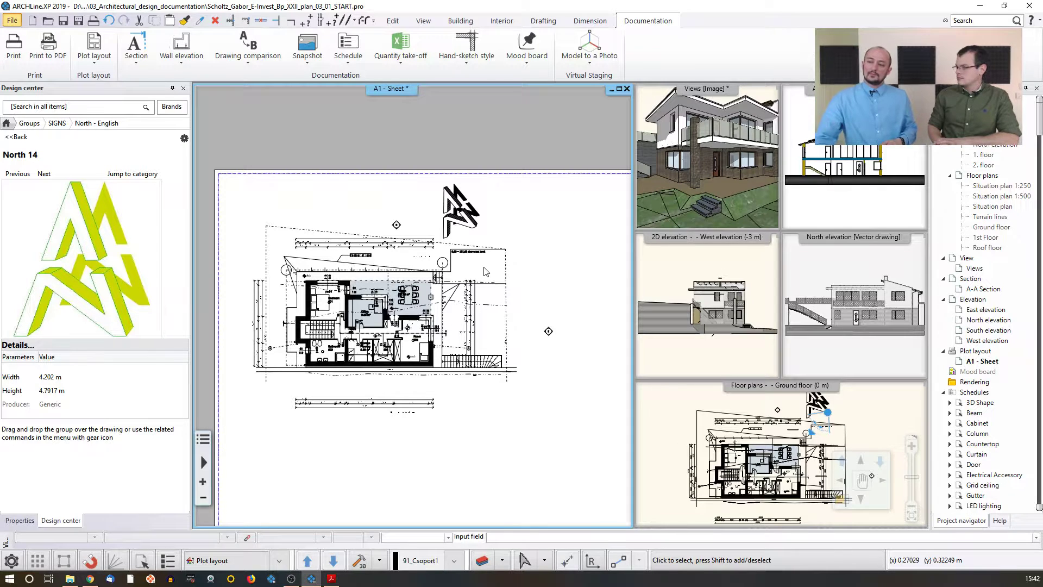
click(485, 271)
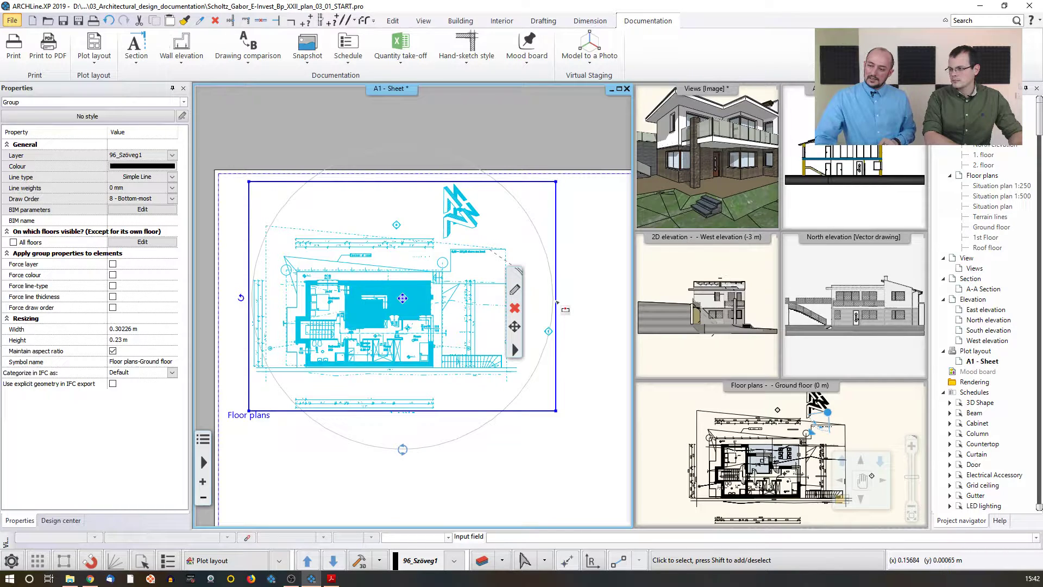
click(556, 300)
click(585, 305)
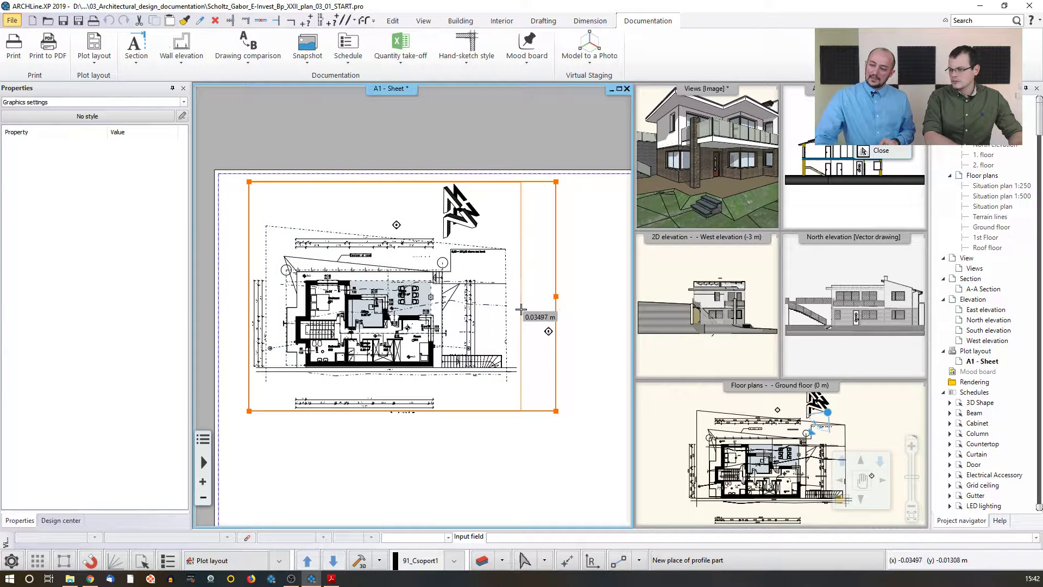
click(521, 309)
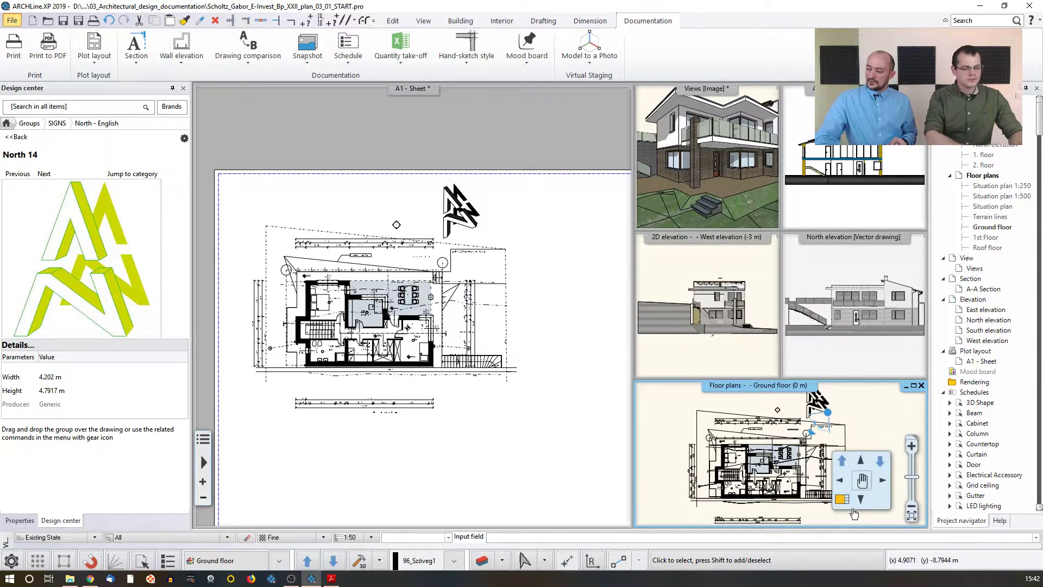
Step: Copy a rectangular part of the Ground floor plan around Bedroom 501 to the plot layout clipboard
click(842, 503)
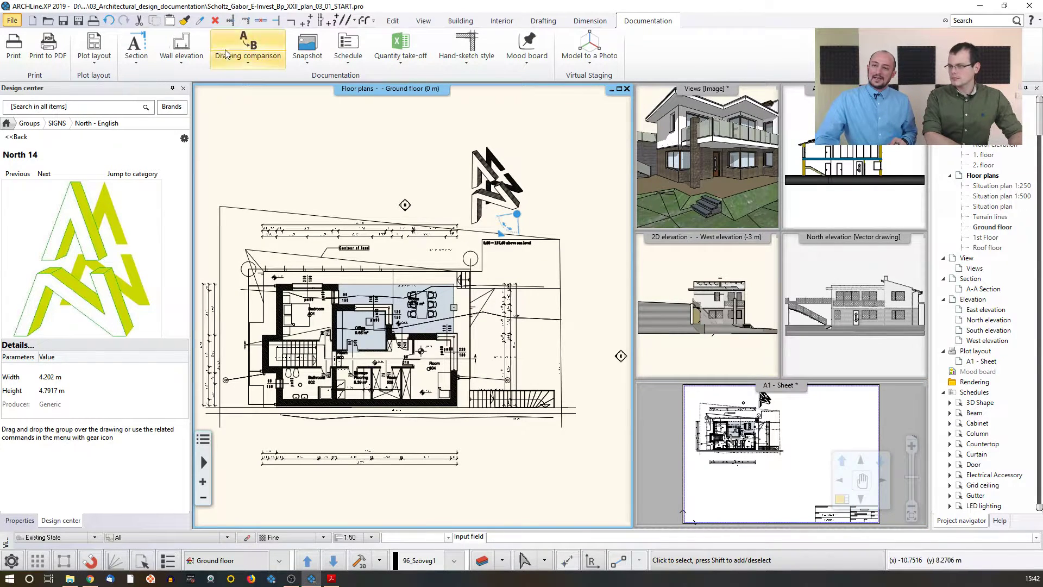
click(91, 58)
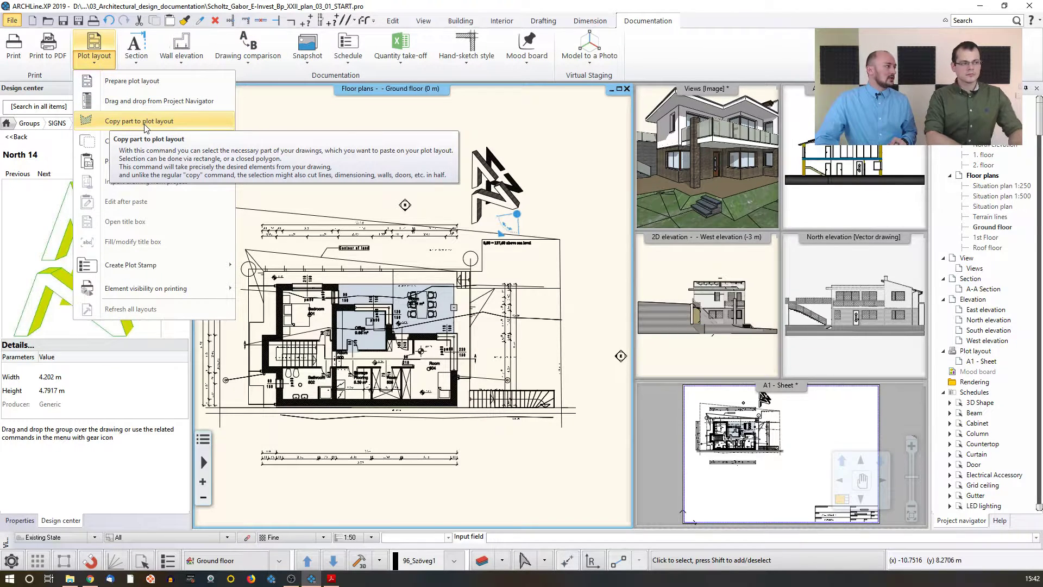
click(146, 124)
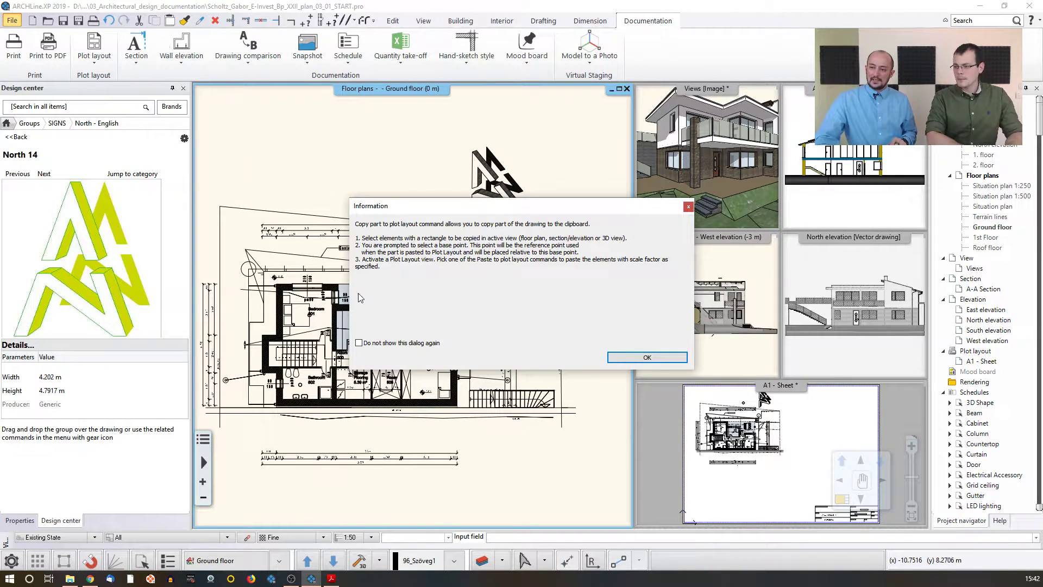
click(632, 357)
scroll(308, 225, up, 5)
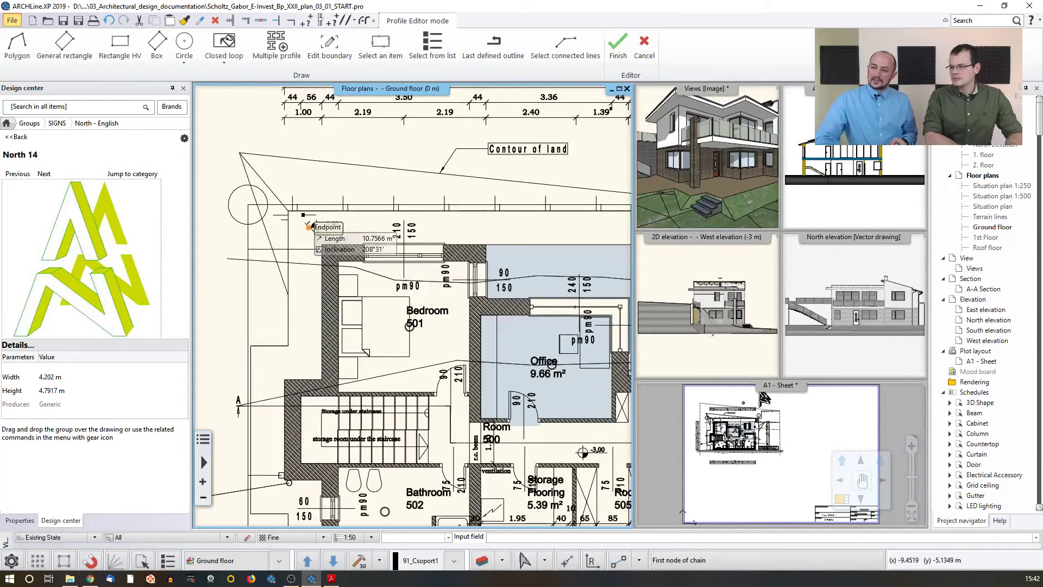
click(308, 226)
click(509, 226)
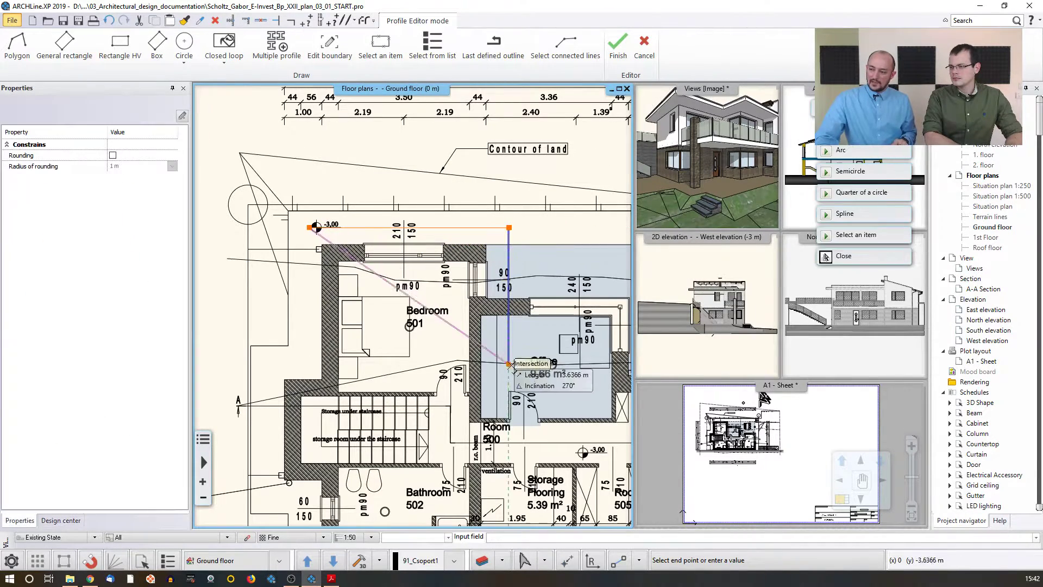
click(511, 419)
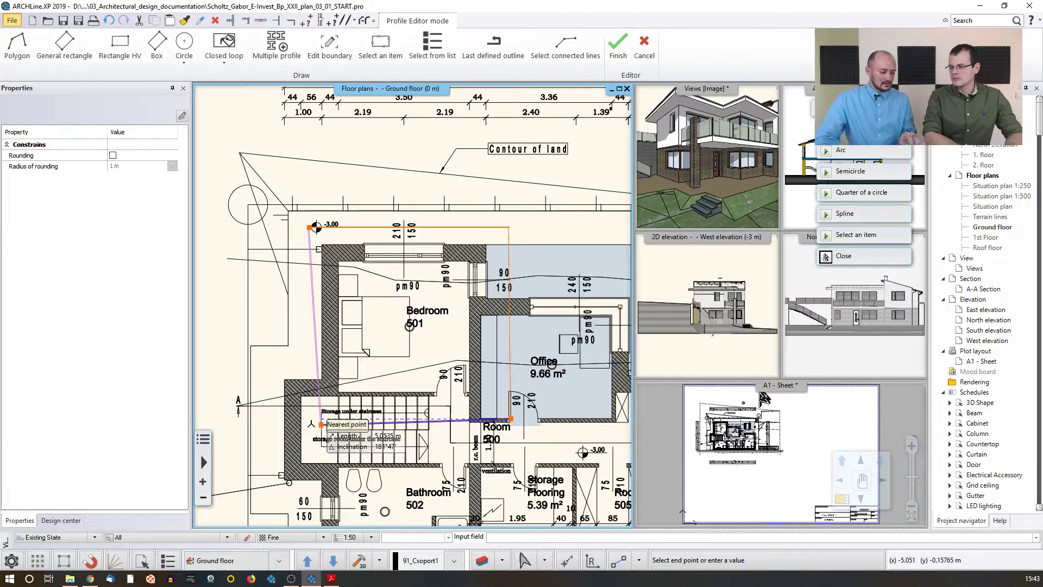
click(301, 418)
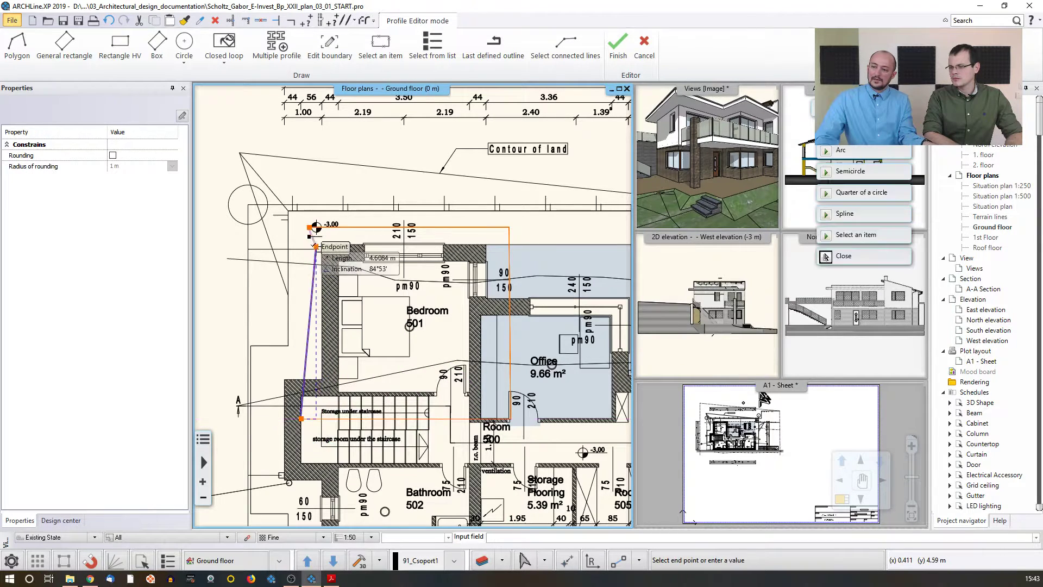
click(308, 226)
click(309, 226)
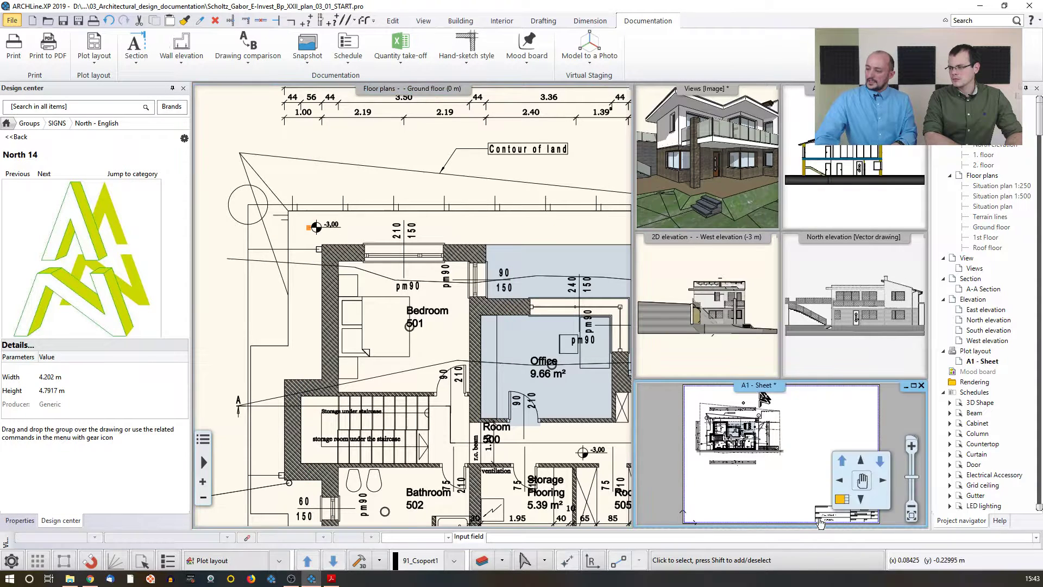
Step: Paste the copied floor plan part onto the A1 sheet at 1:50 scale, right of the ground floor plan
double_click(777, 465)
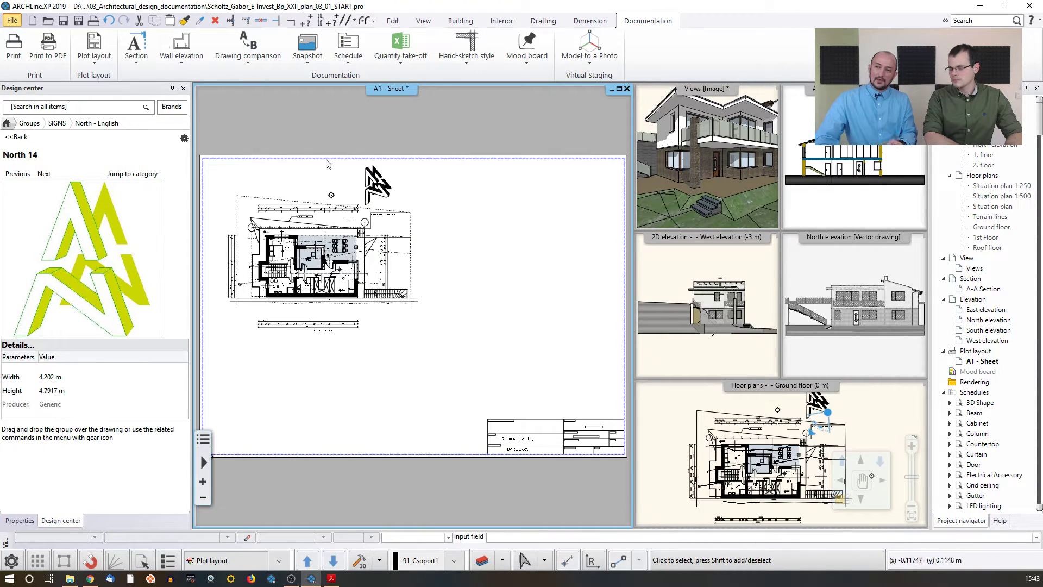
click(95, 63)
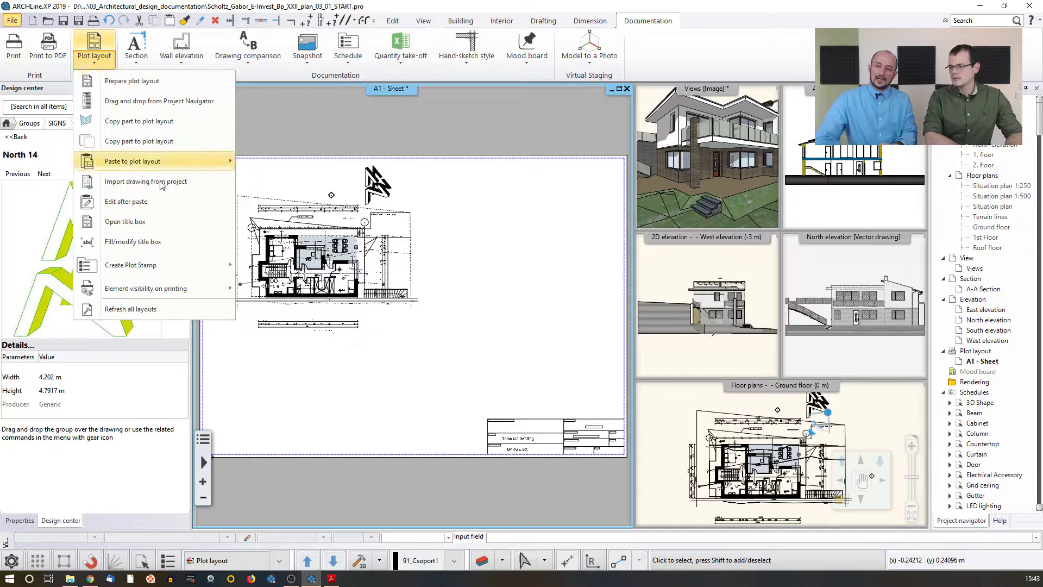
mouse_move(161, 166)
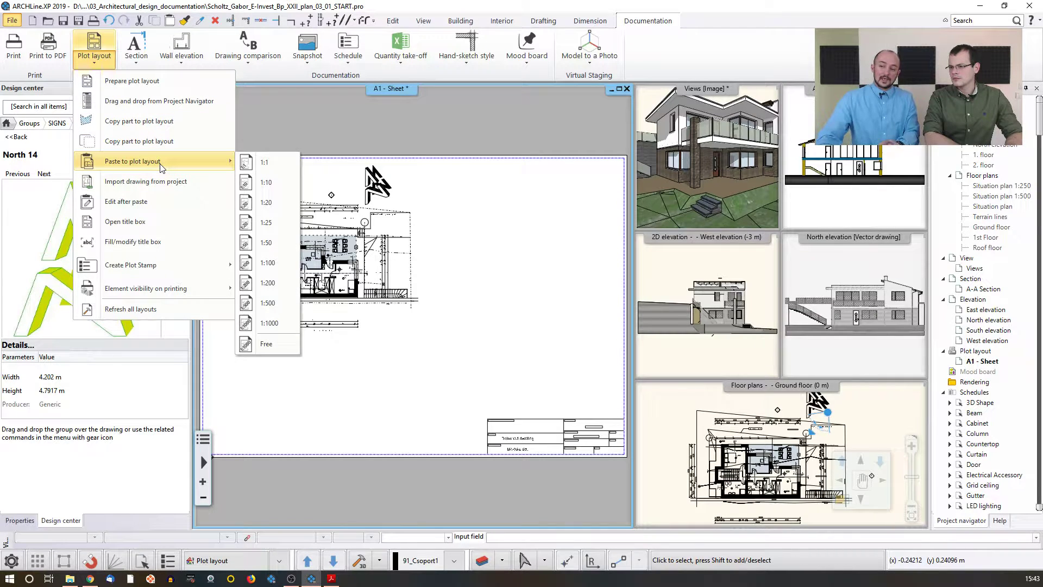
click(270, 245)
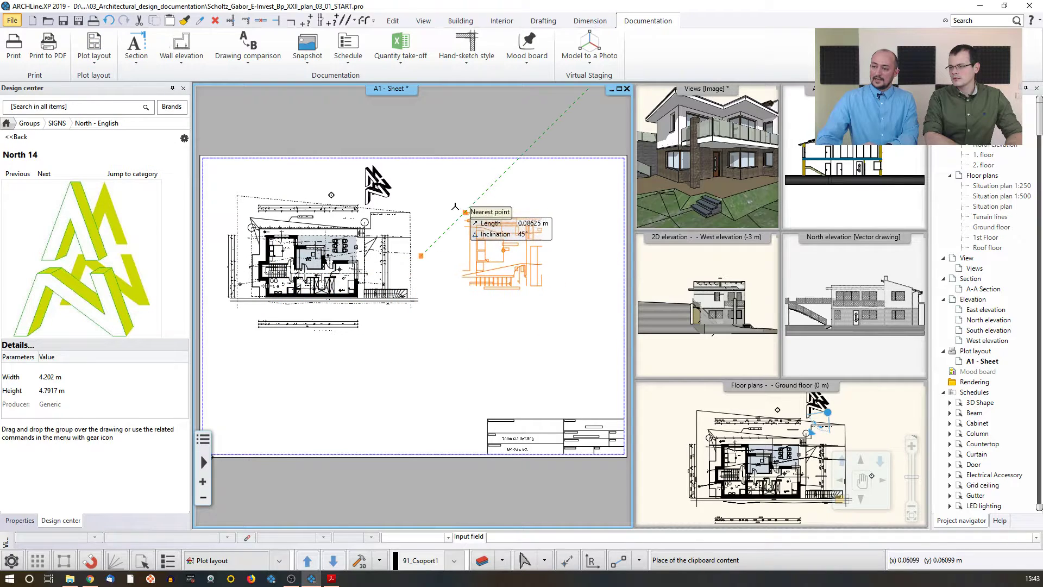
click(469, 301)
middle_drag(481, 273, 464, 279)
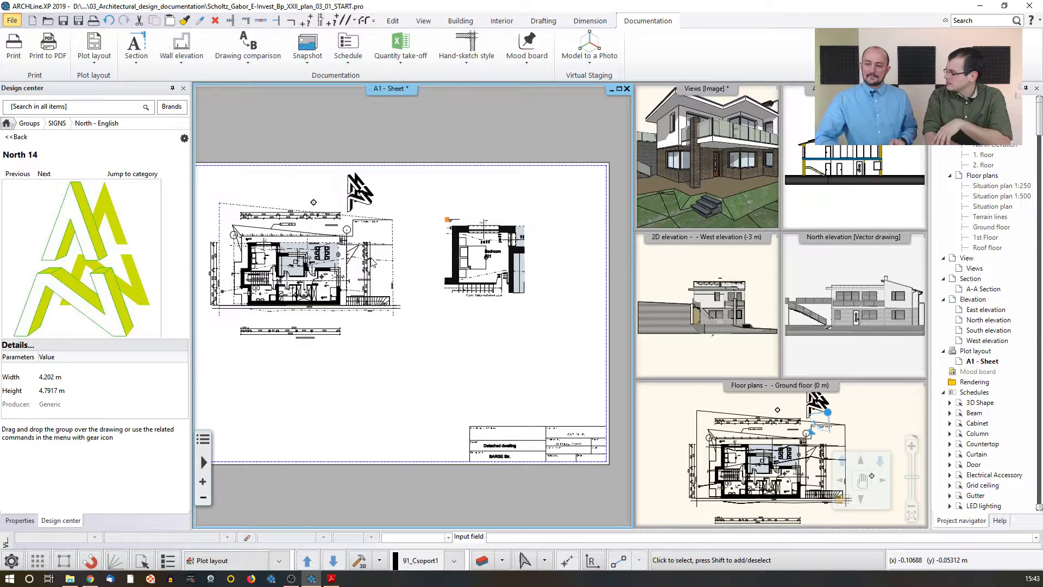
Step: Start printing the sheet to PDF with PDF Printing and set the output file to Layout 1 on the Desktop
scroll(371, 263, down, 3)
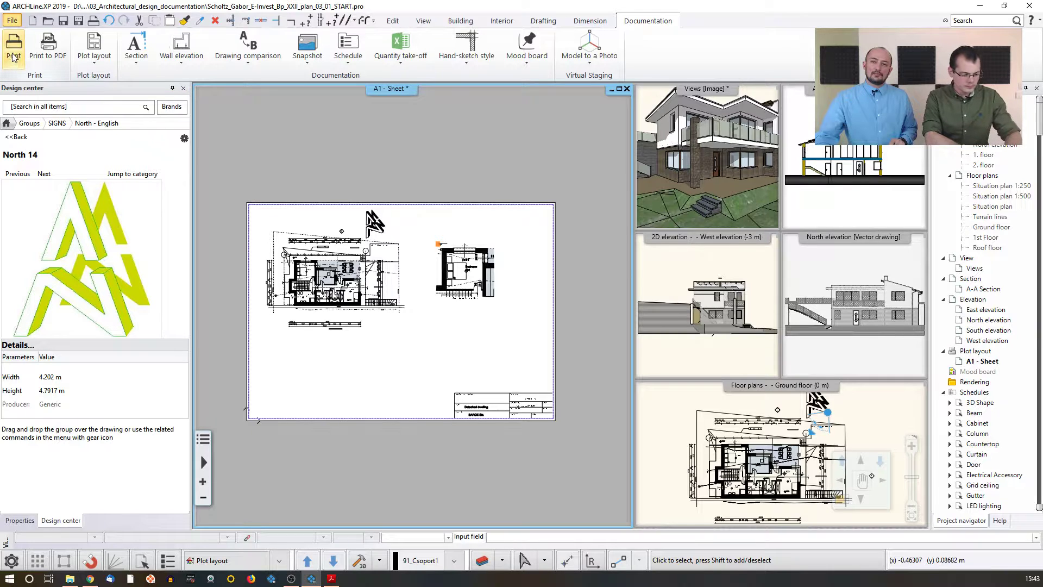
click(47, 56)
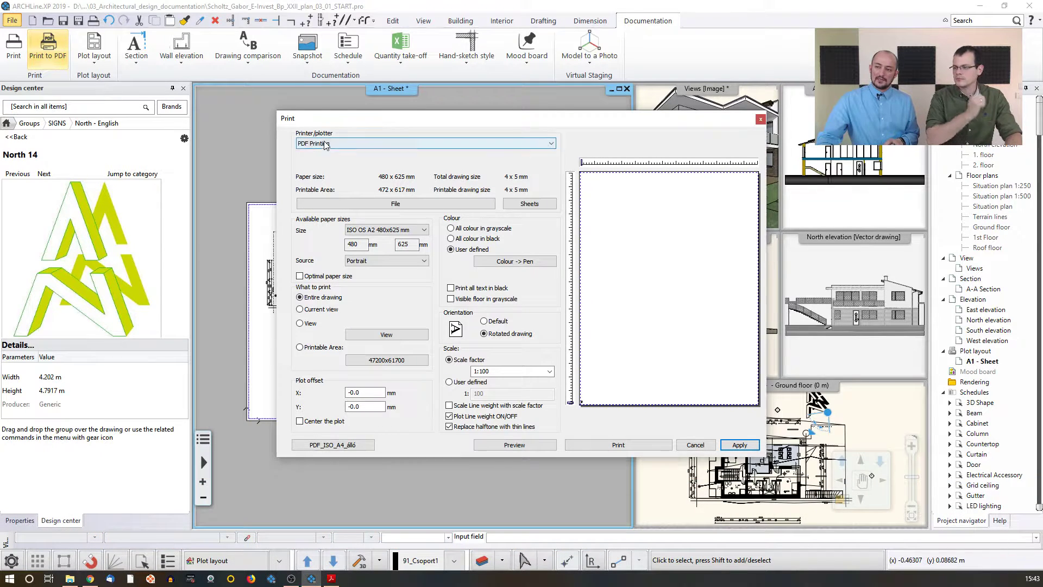
click(341, 143)
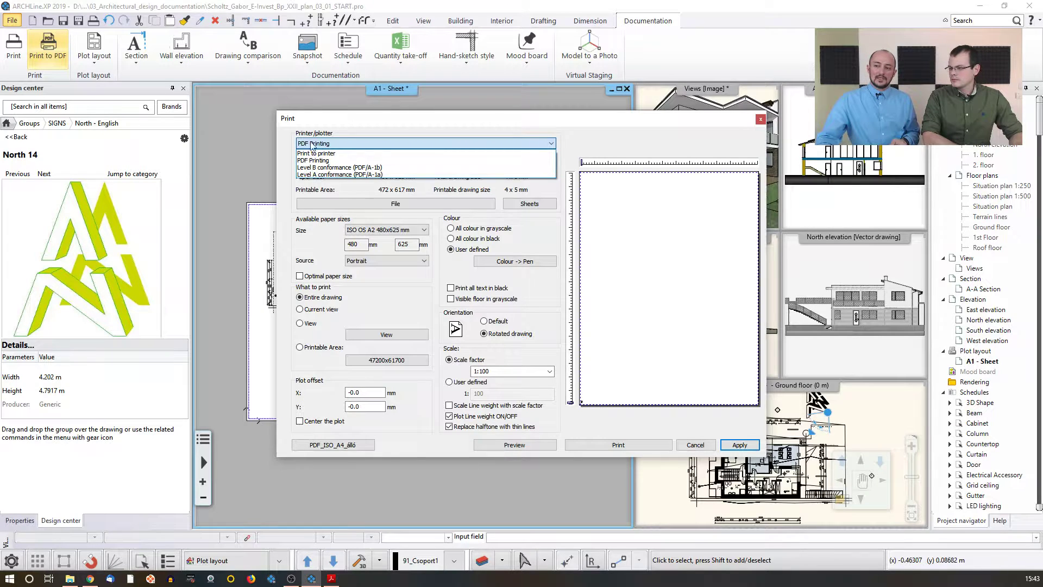
click(313, 120)
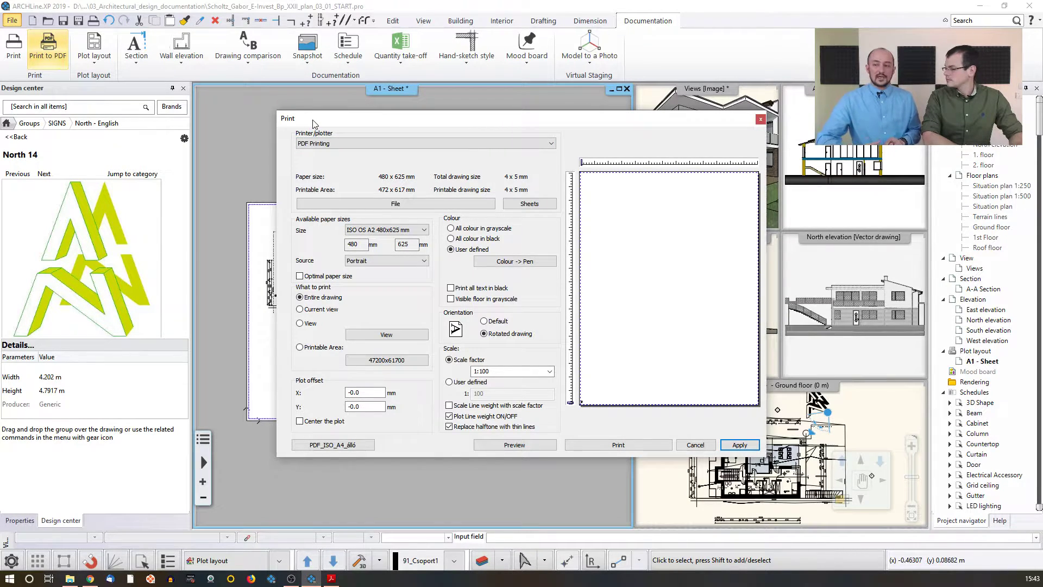
click(403, 207)
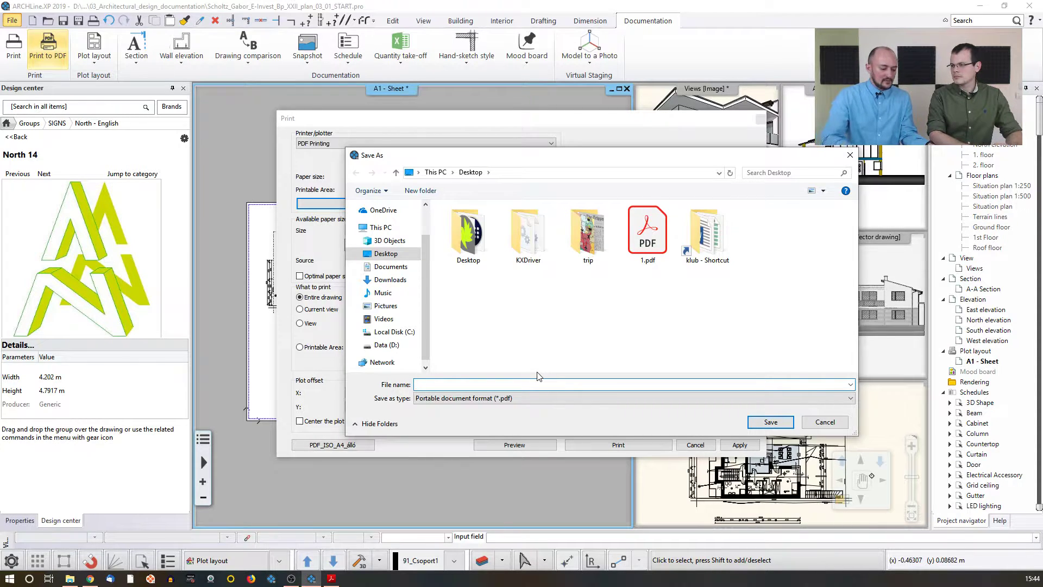
text(Layo)
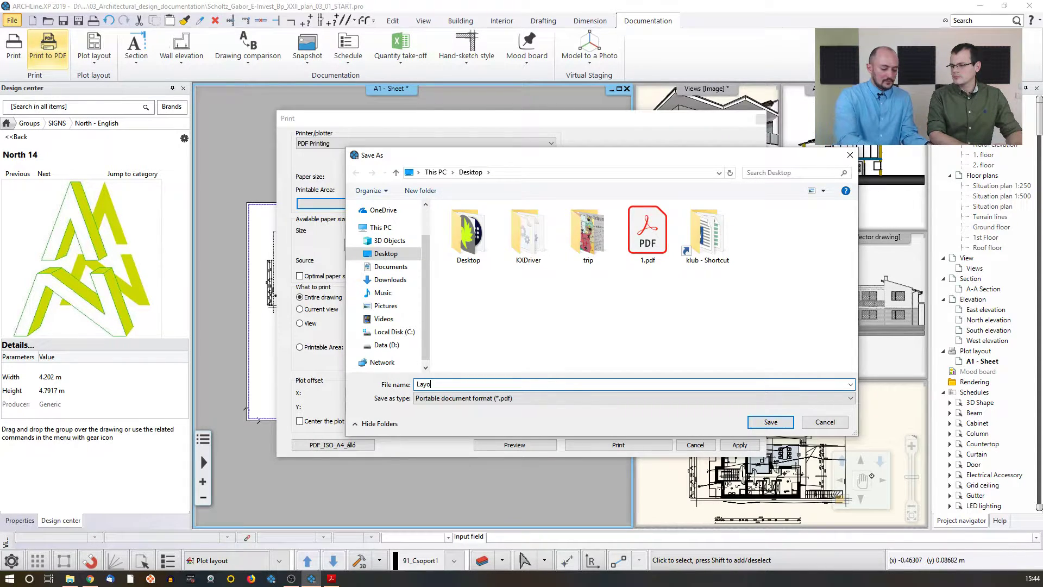
text(ut 1)
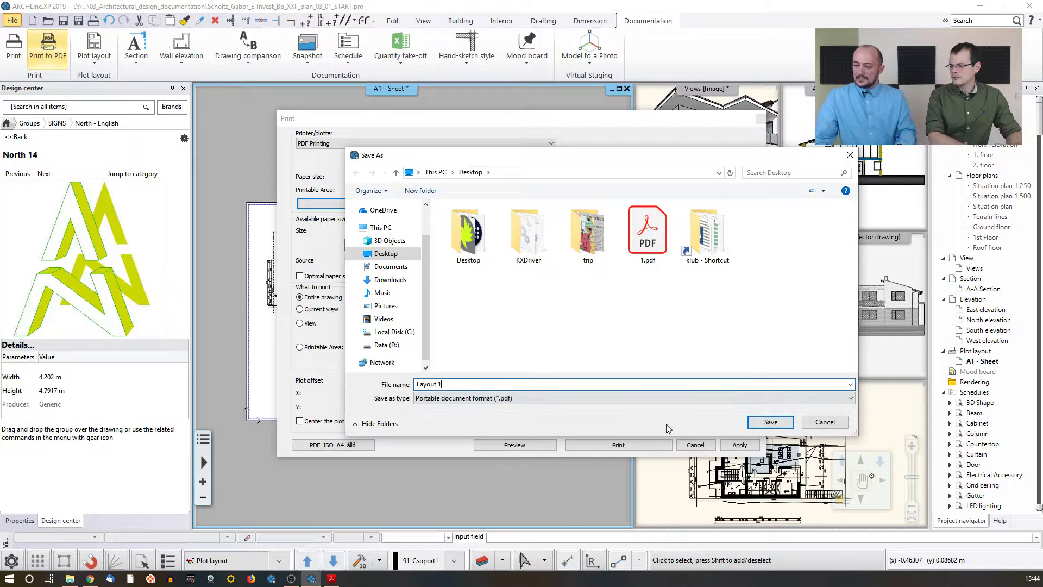
click(769, 422)
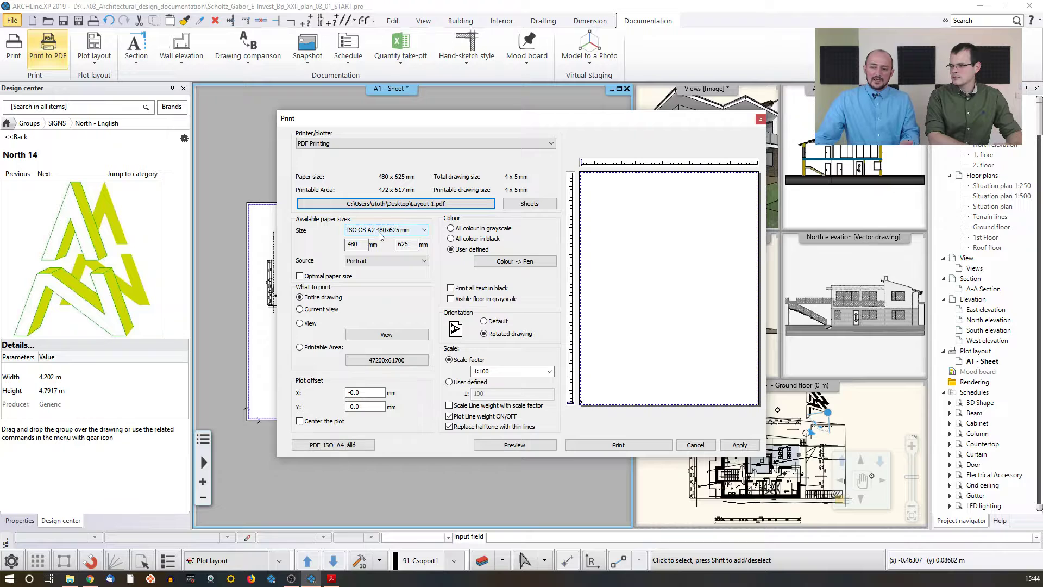
Step: Set the print paper source to Landscape and the scale factor to 1:1
click(386, 261)
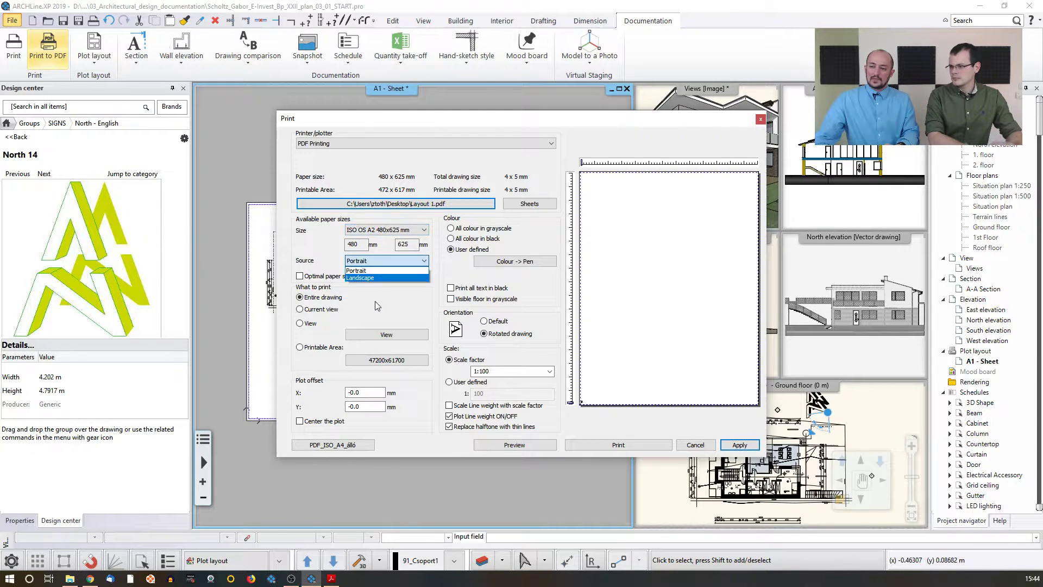
click(374, 278)
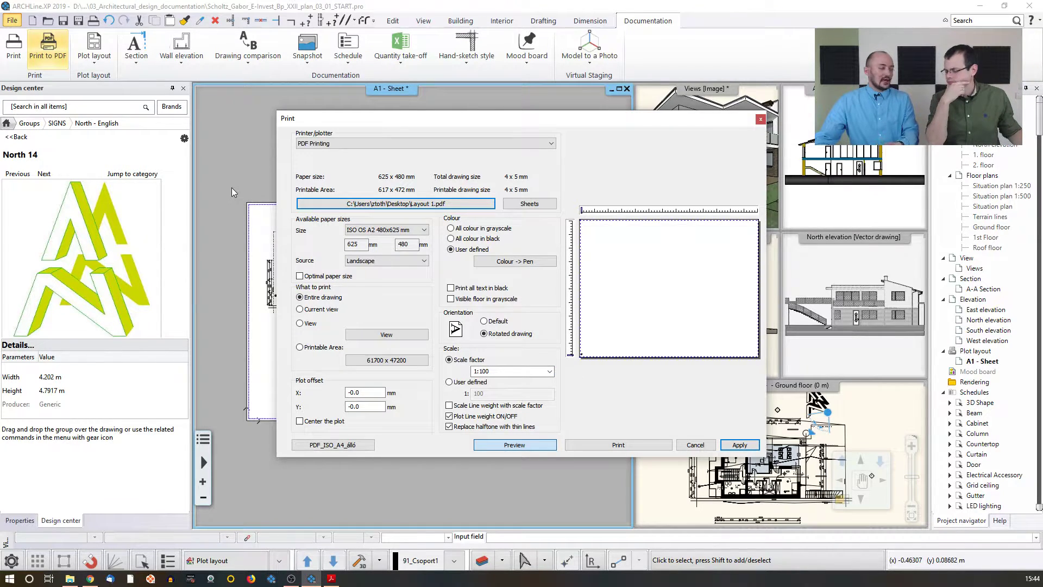
click(550, 372)
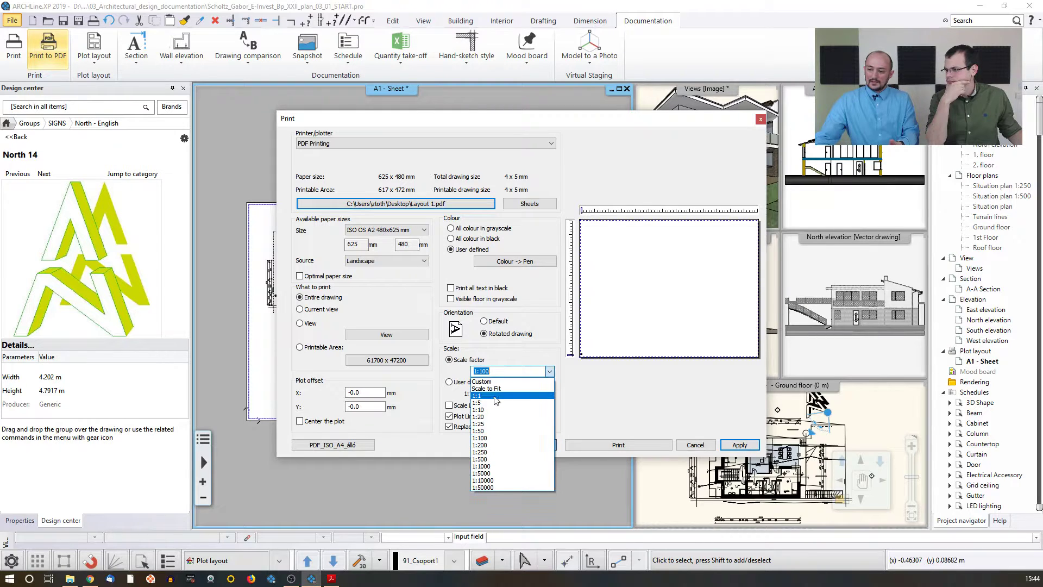
click(490, 396)
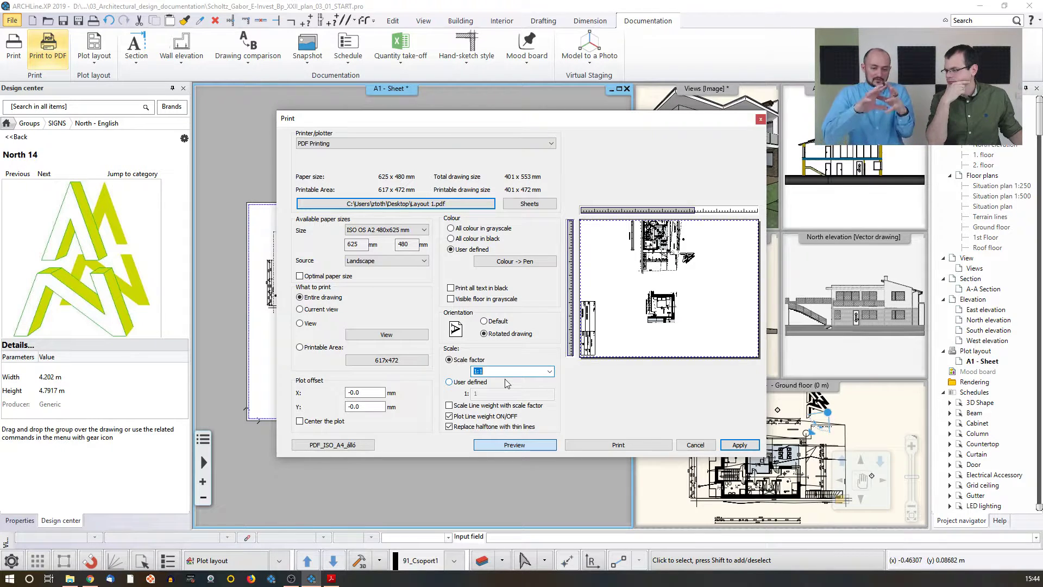
Step: Set the orientation to Default and shift the plot offset to about X 49.7 mm, Y 1.9 mm
click(484, 321)
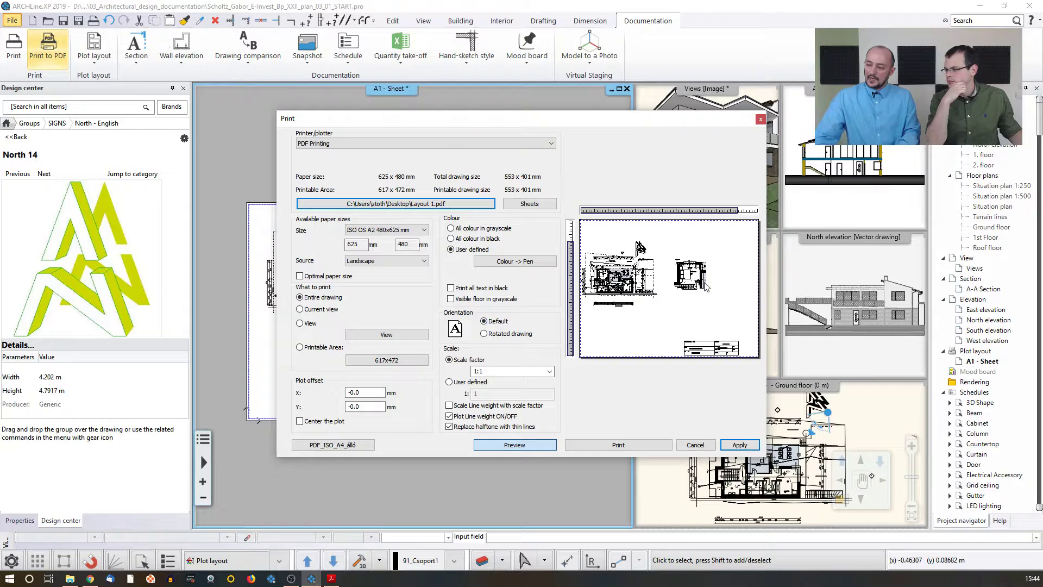
click(314, 423)
drag(608, 211, 613, 211)
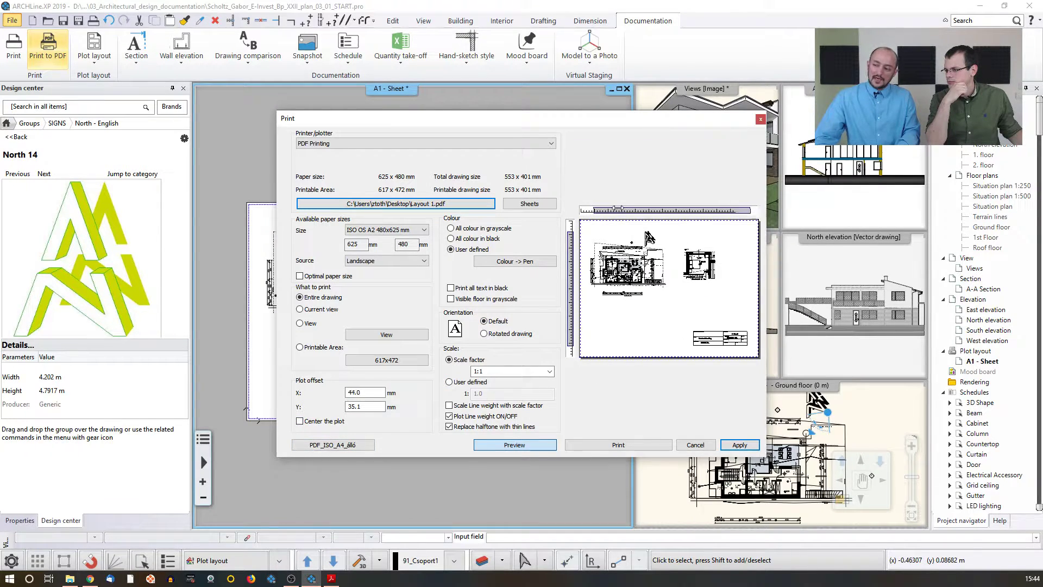
drag(570, 242, 570, 251)
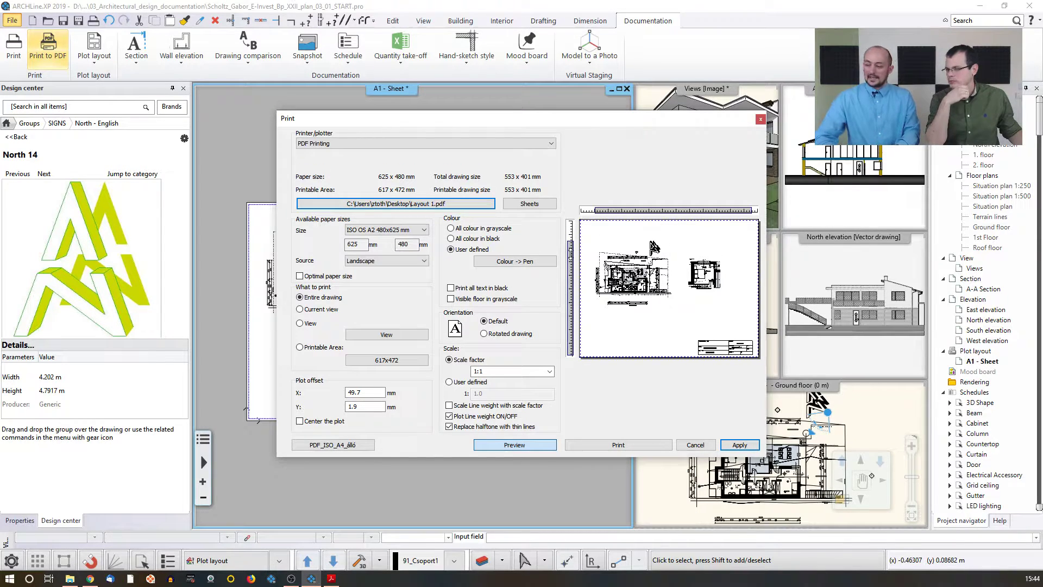
Step: Print the layout to PDF and close the PDF that opens in Acrobat Reader
click(616, 444)
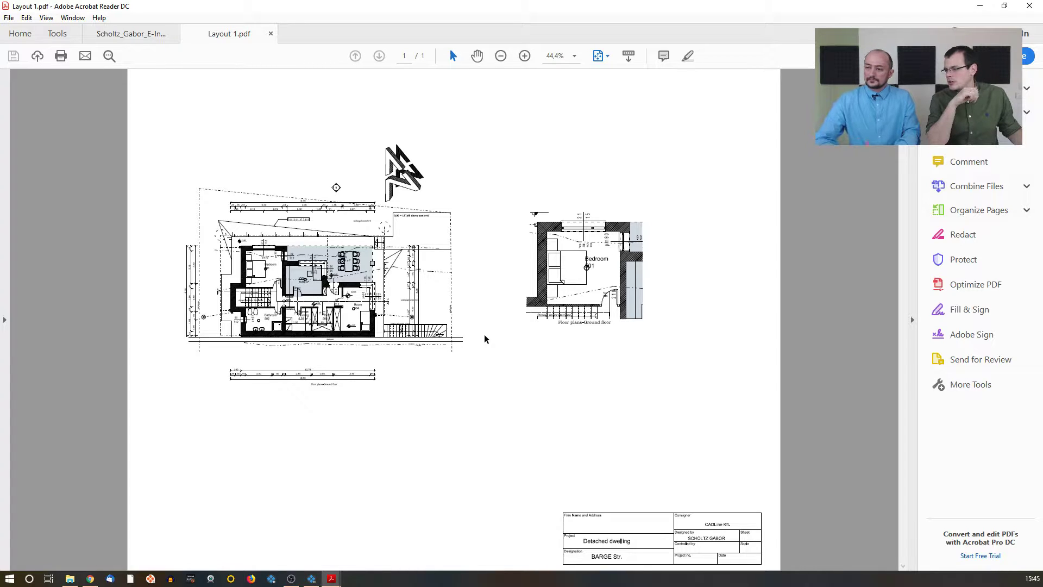
click(1029, 6)
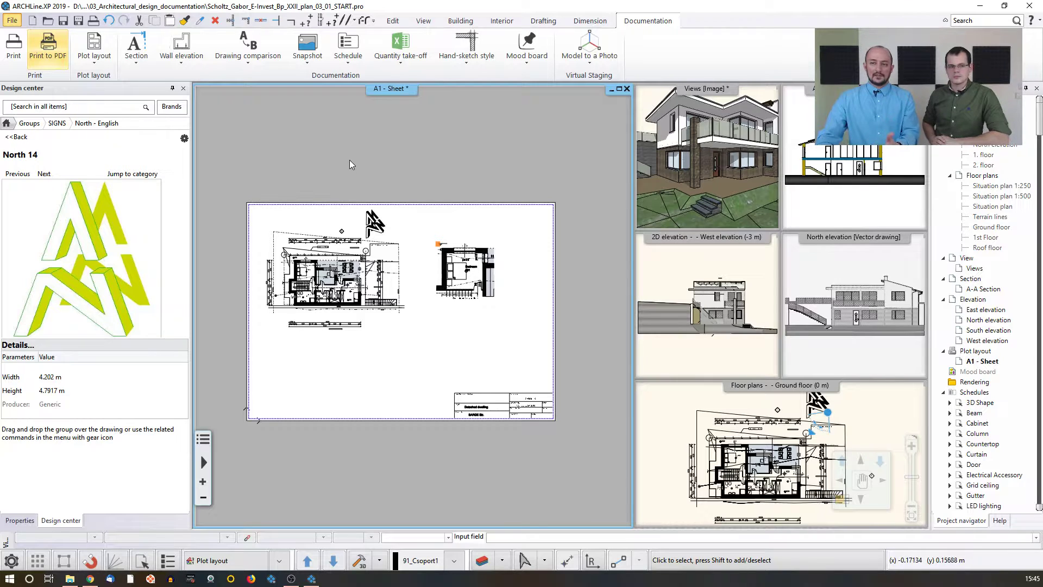
Step: Add another A2 landscape page with the English1_horizontal plot stamp to the current A1 - Sheet layout
click(94, 54)
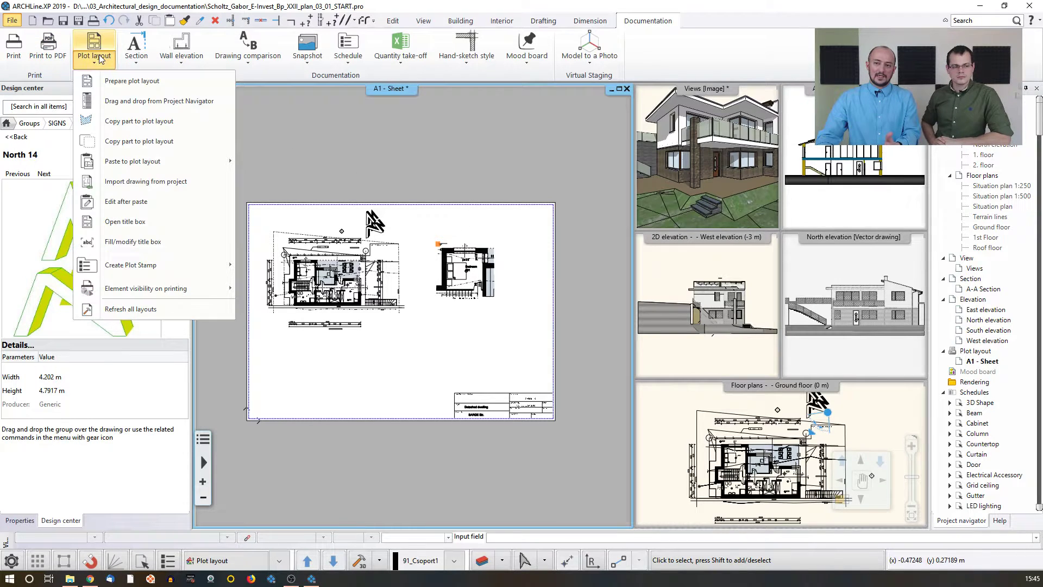
click(110, 83)
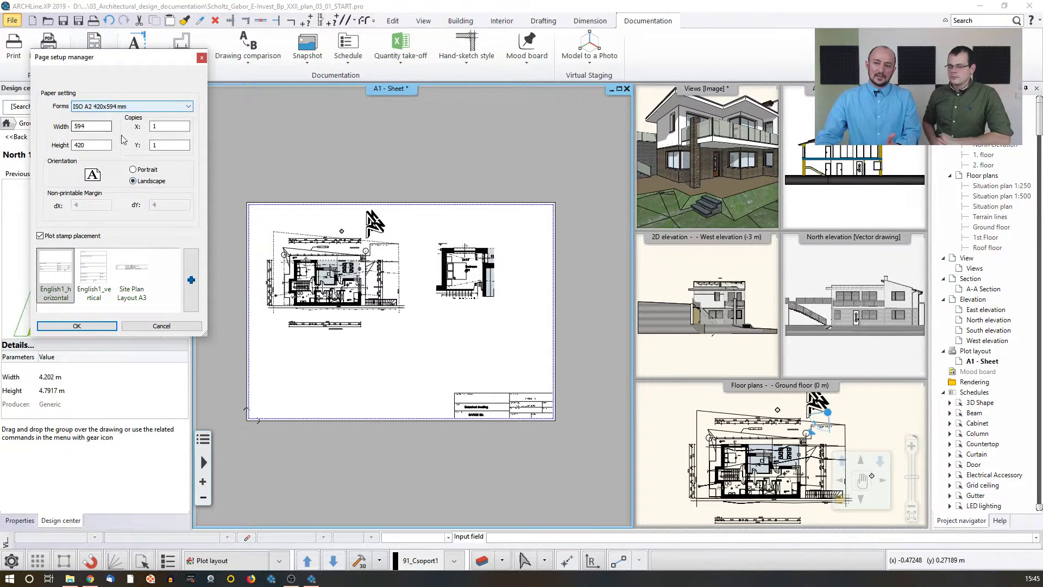
click(78, 327)
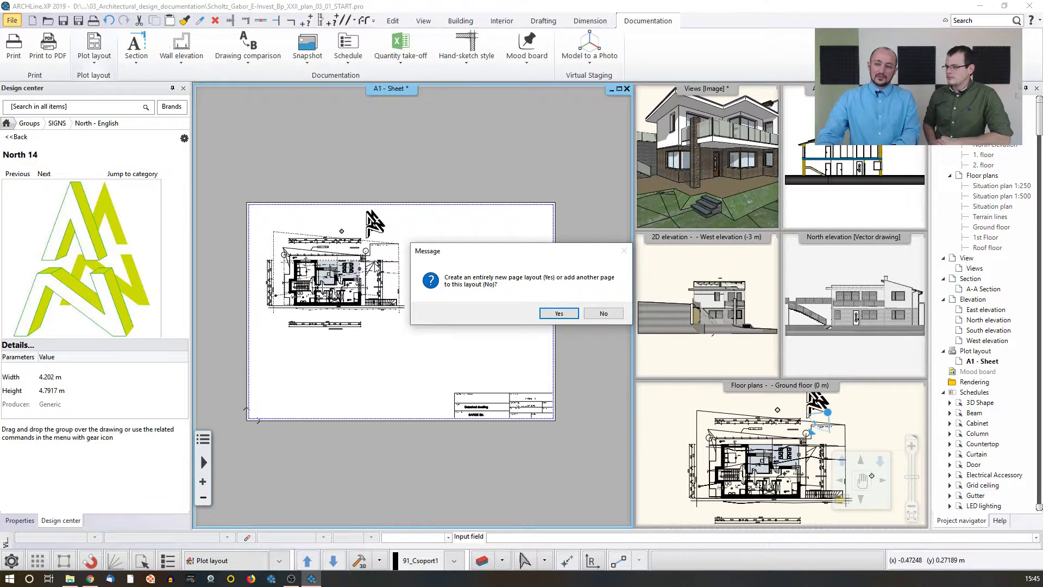
click(602, 314)
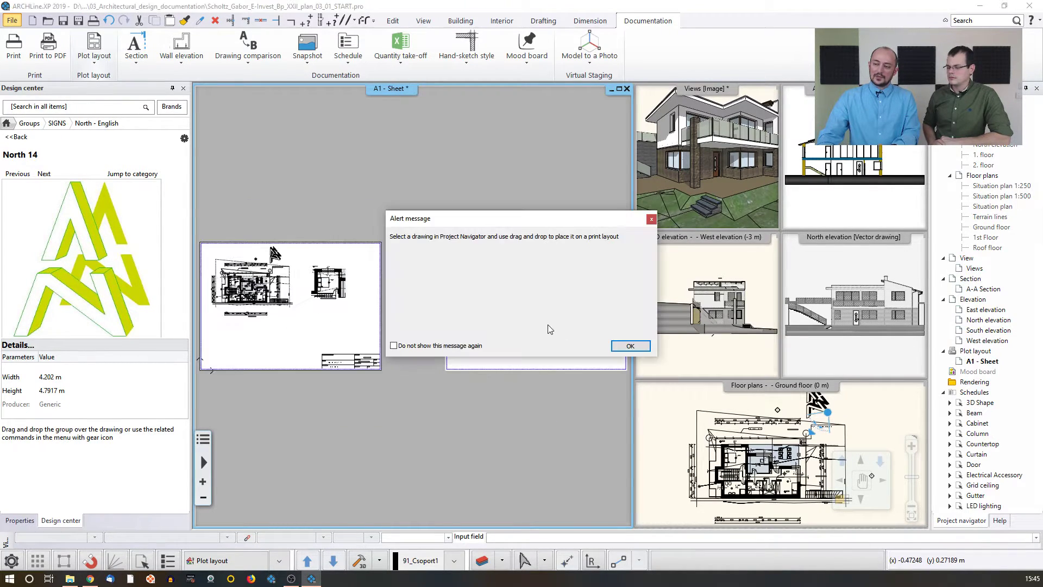
drag(495, 219, 520, 251)
click(617, 395)
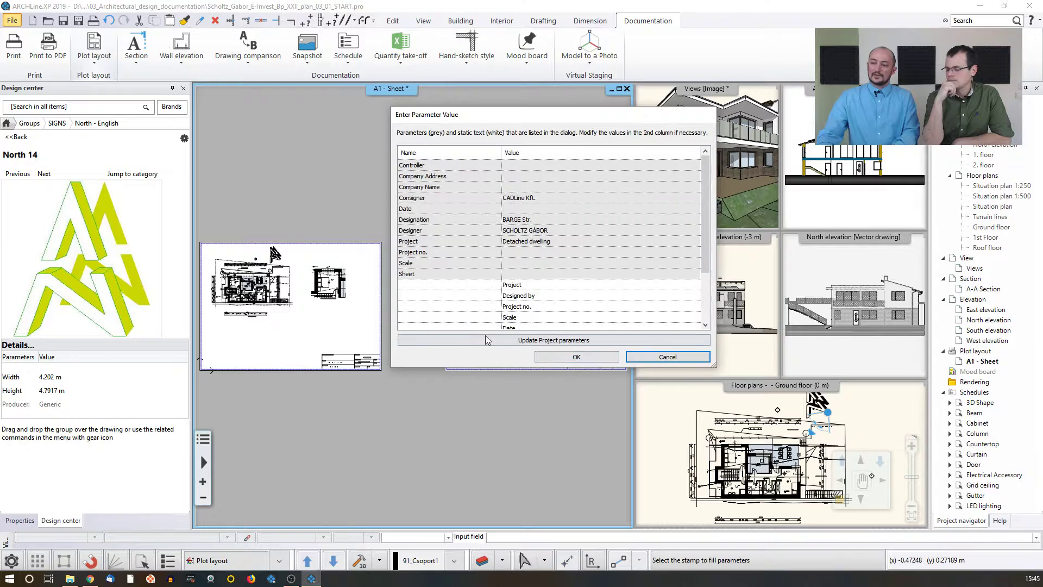
click(599, 356)
Step: Zoom in and inspect the title block of the new layout page
scroll(536, 343, up, 5)
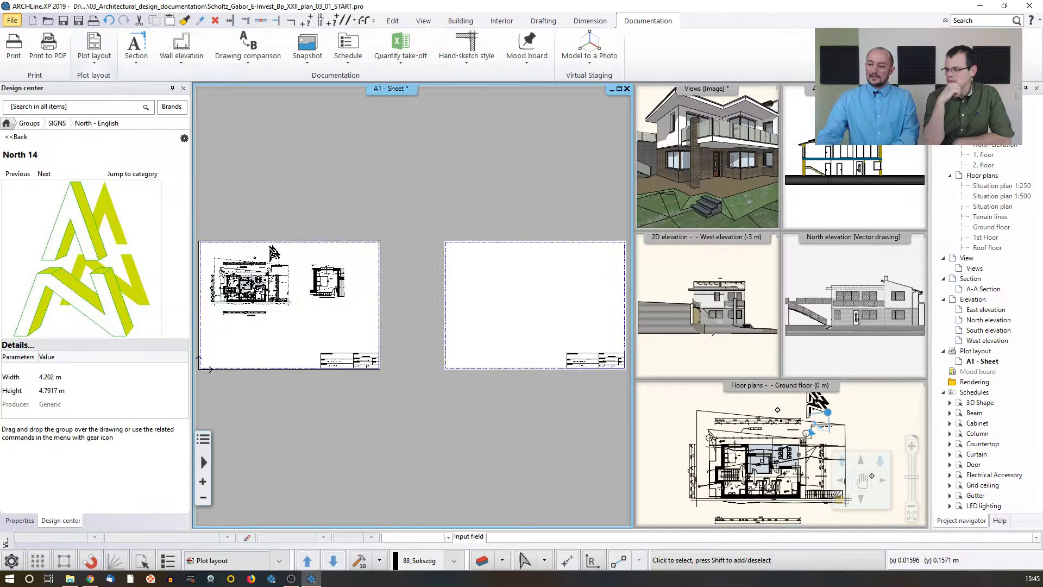
click(439, 325)
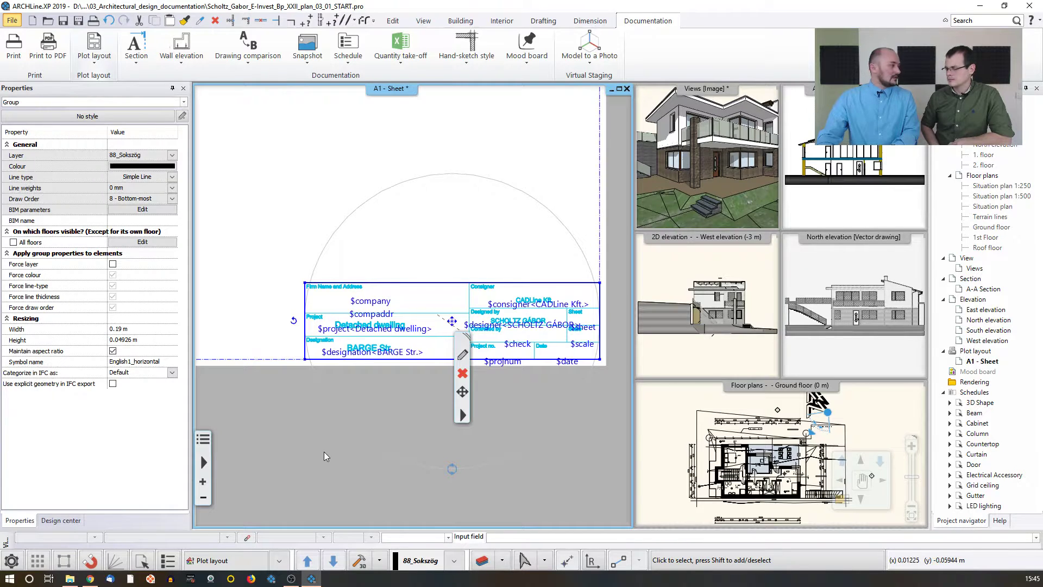
click(347, 428)
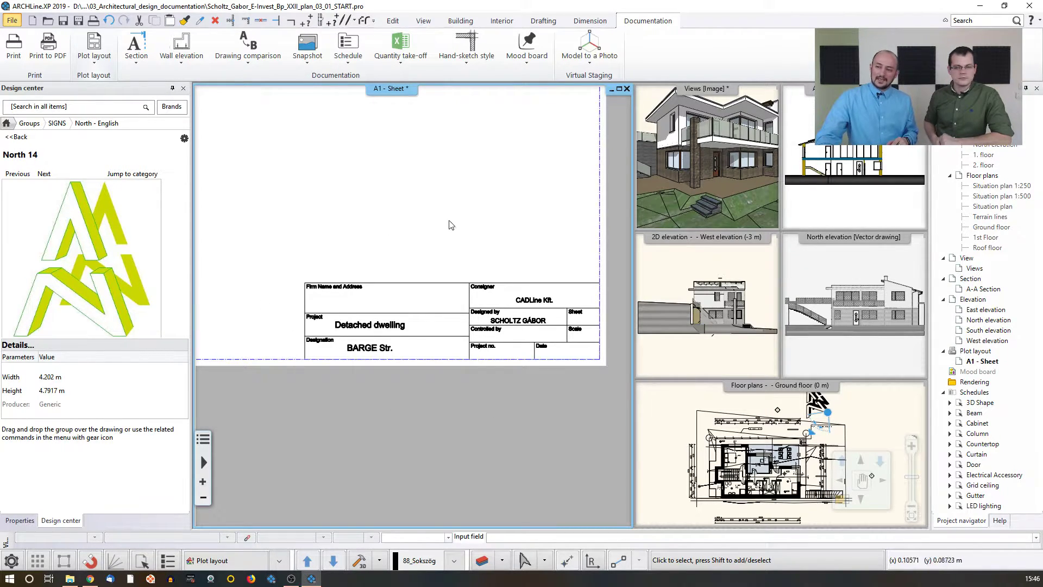
click(537, 21)
click(394, 58)
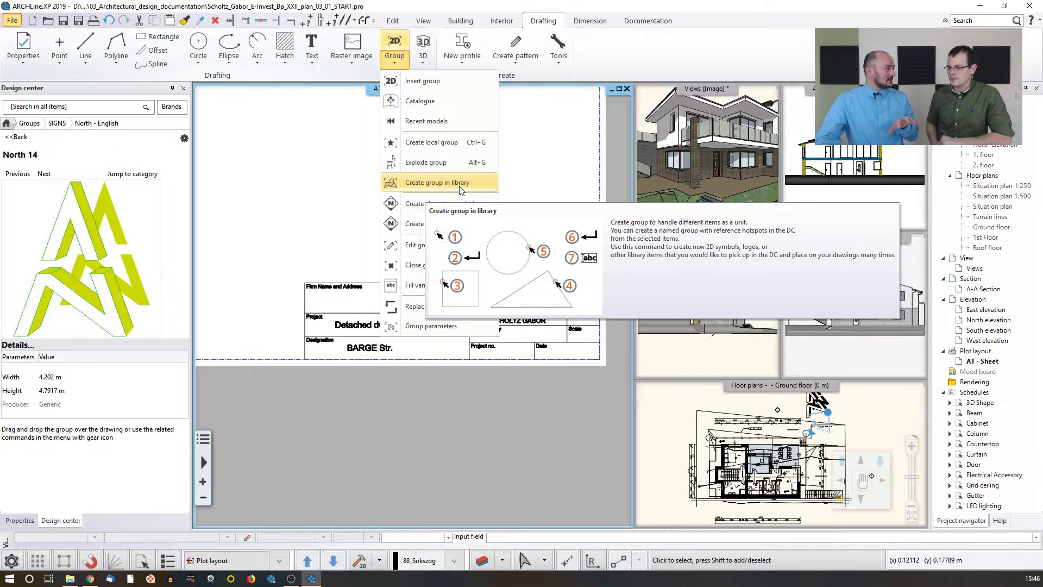
click(319, 178)
scroll(319, 179, down, 3)
scroll(330, 188, down, 3)
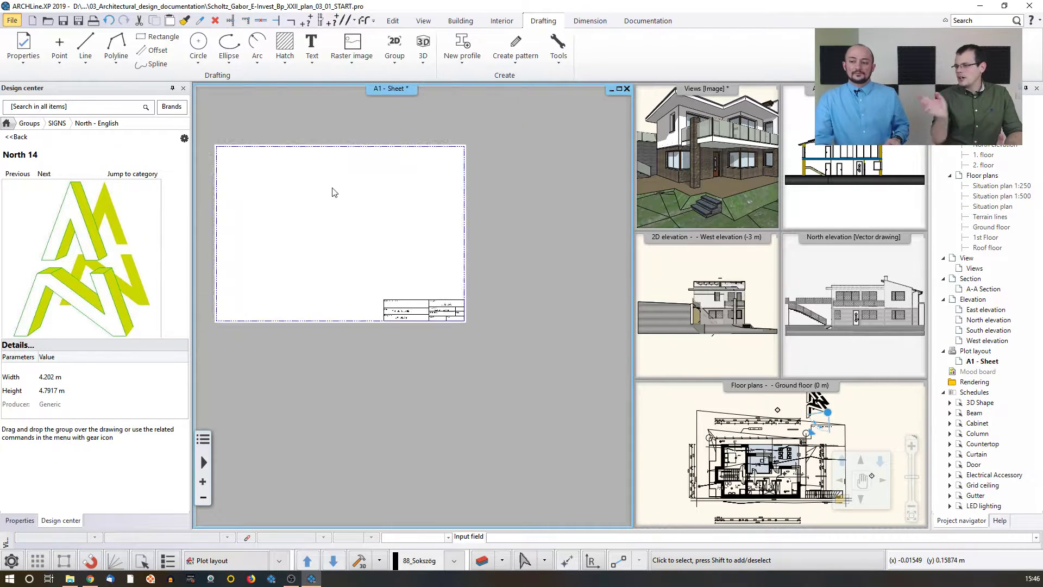
middle_drag(331, 191, 472, 208)
scroll(448, 230, down, 1)
middle_drag(440, 244, 489, 238)
scroll(486, 242, down, 1)
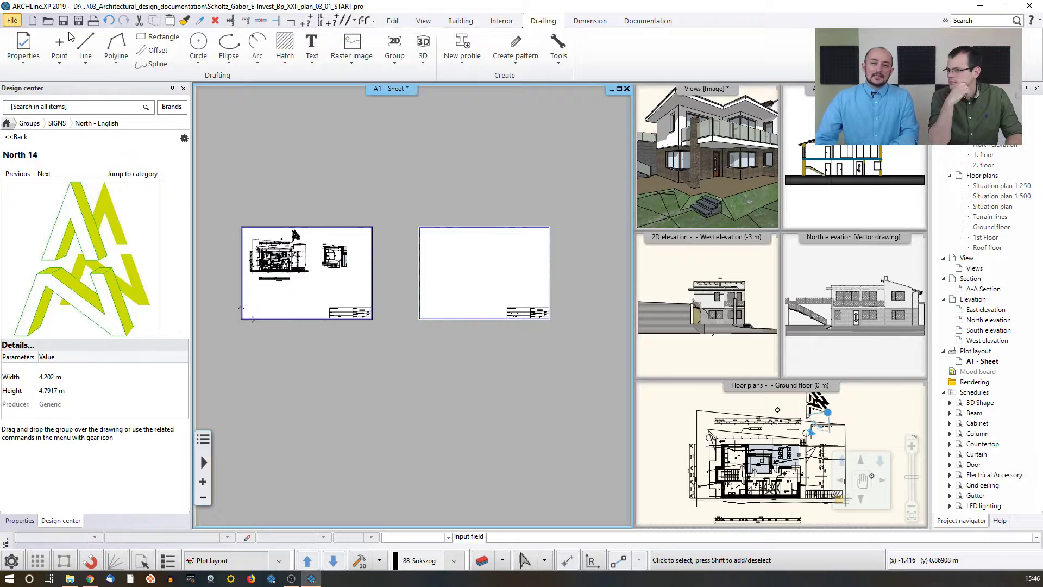
Step: Start adding the A1 - Sheet plot layout as a new entry in the print queue
click(13, 20)
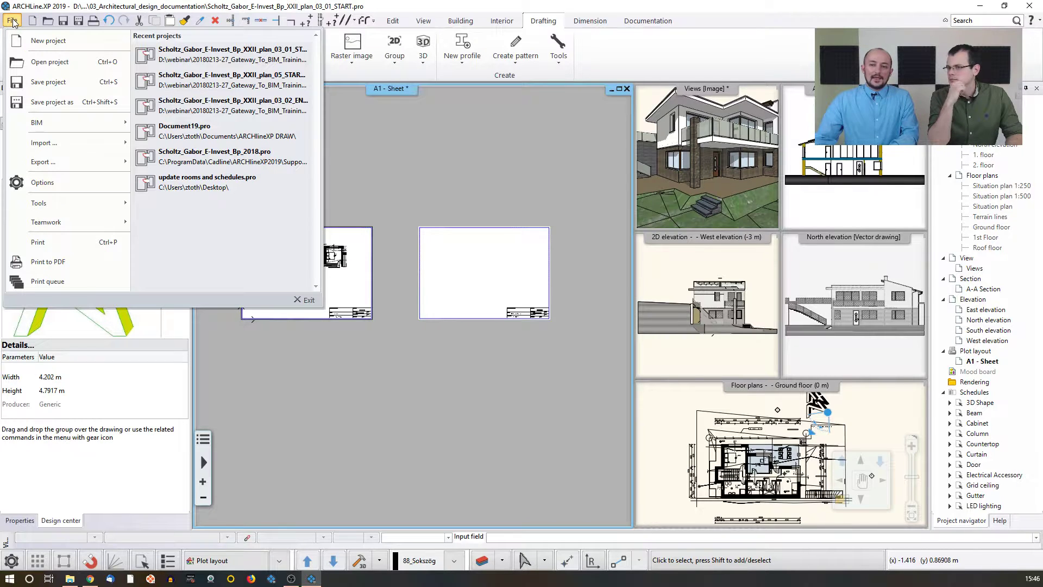
click(35, 280)
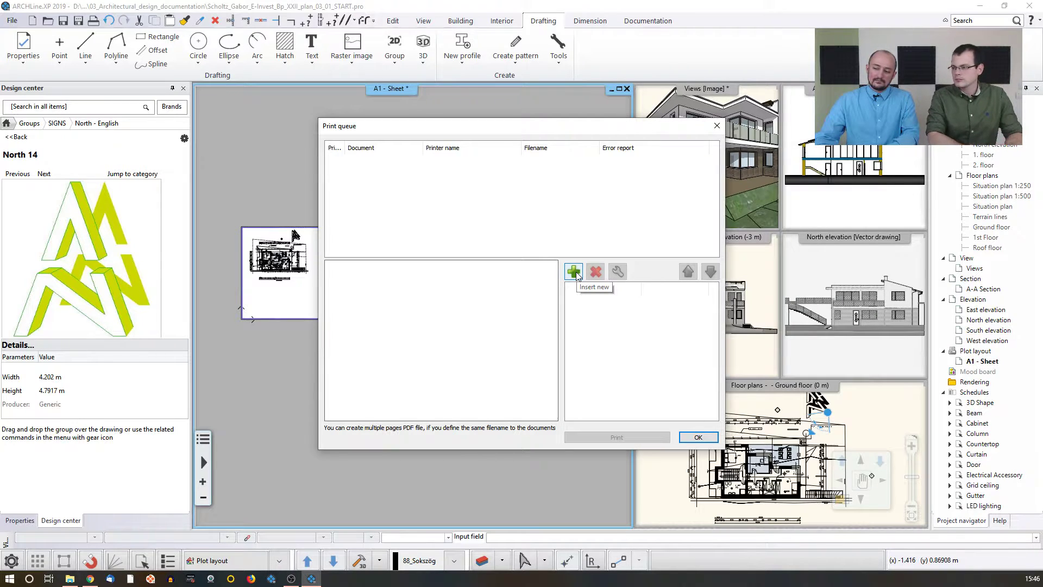
click(574, 272)
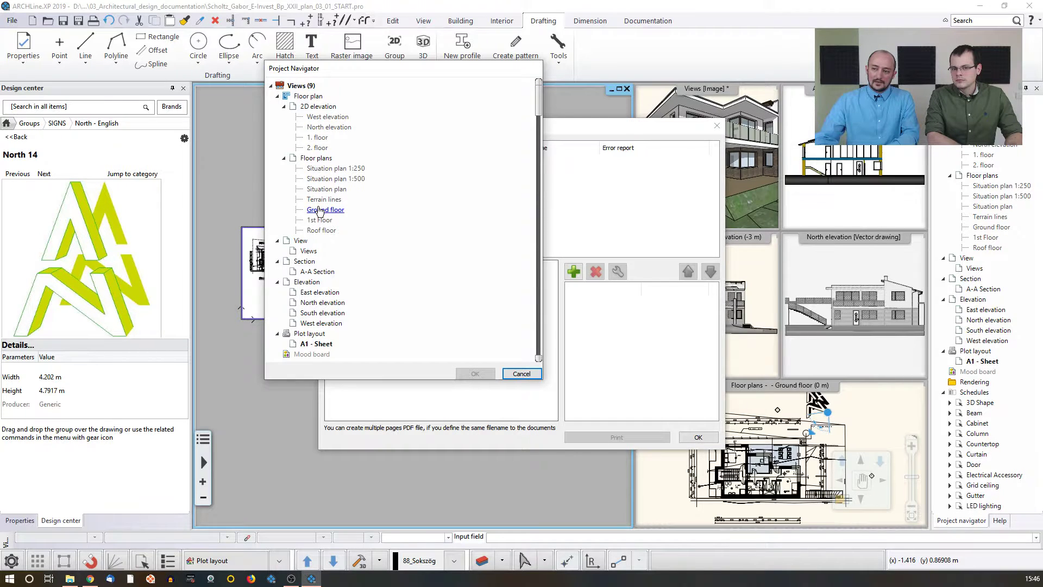
scroll(315, 245, down, 3)
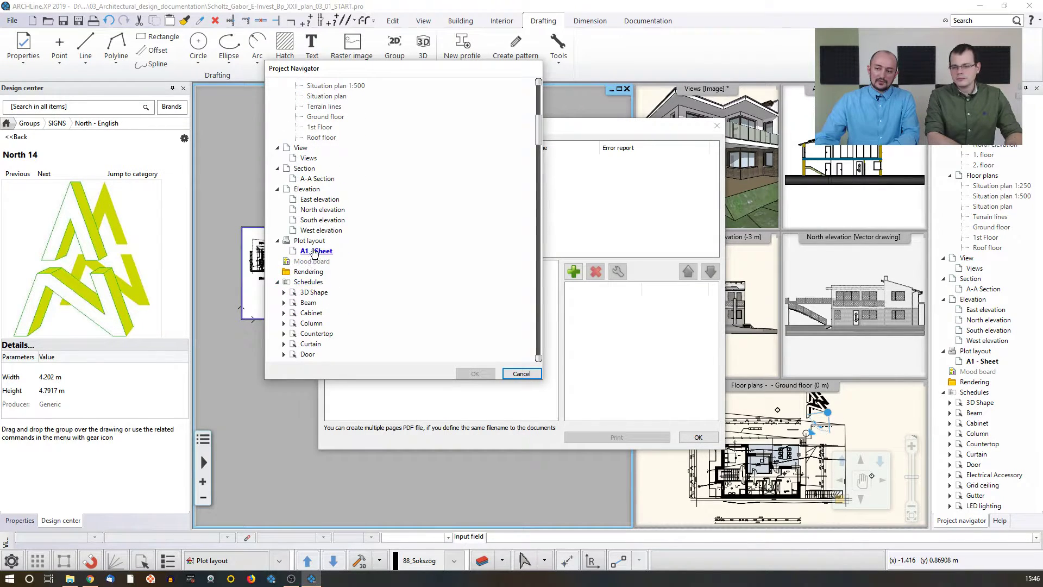
click(330, 251)
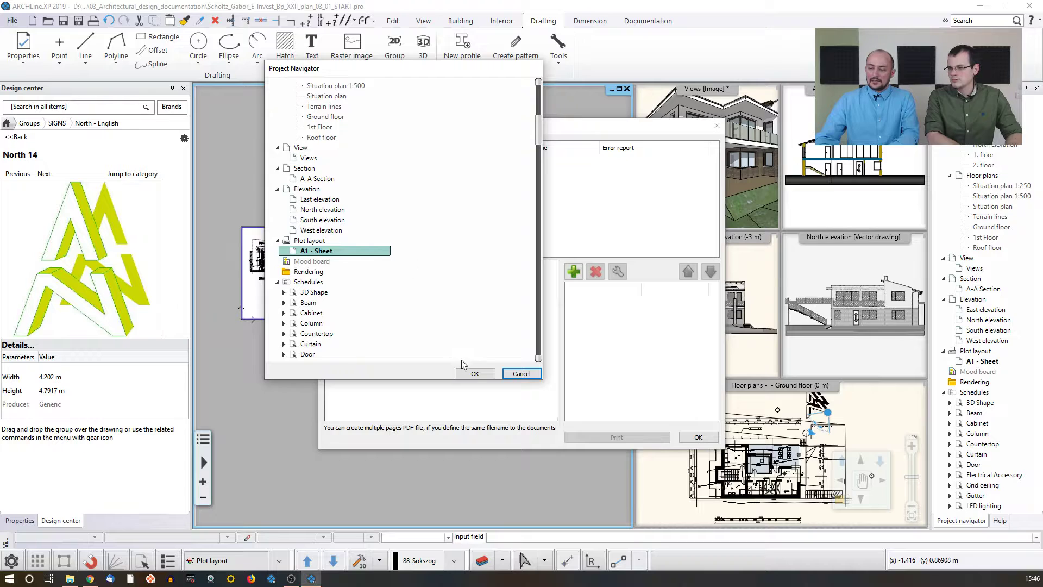
click(474, 374)
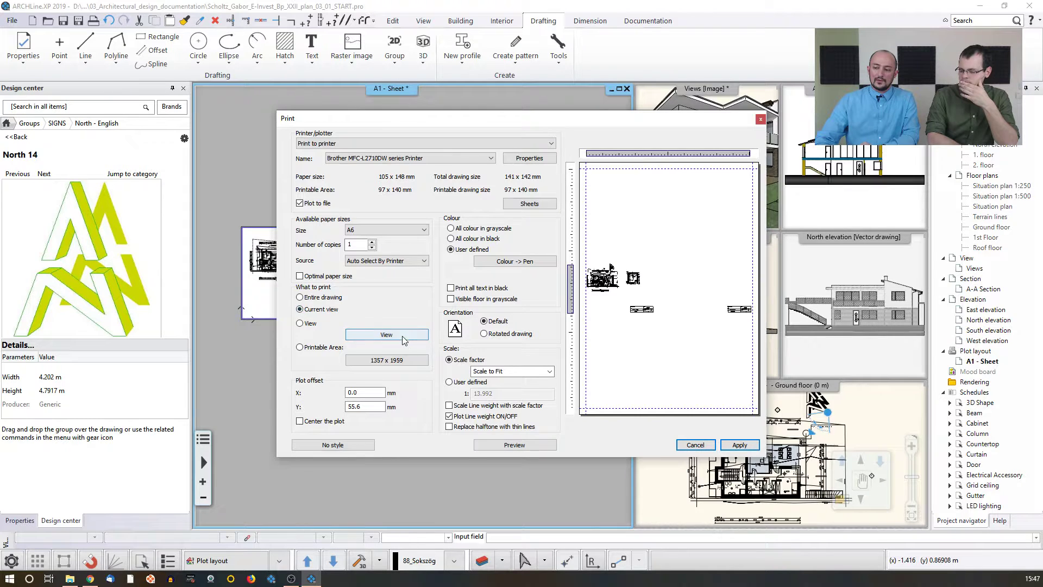
Step: Set the print area to a window around the first layout page, apply it, and close the print queue
click(383, 334)
click(241, 226)
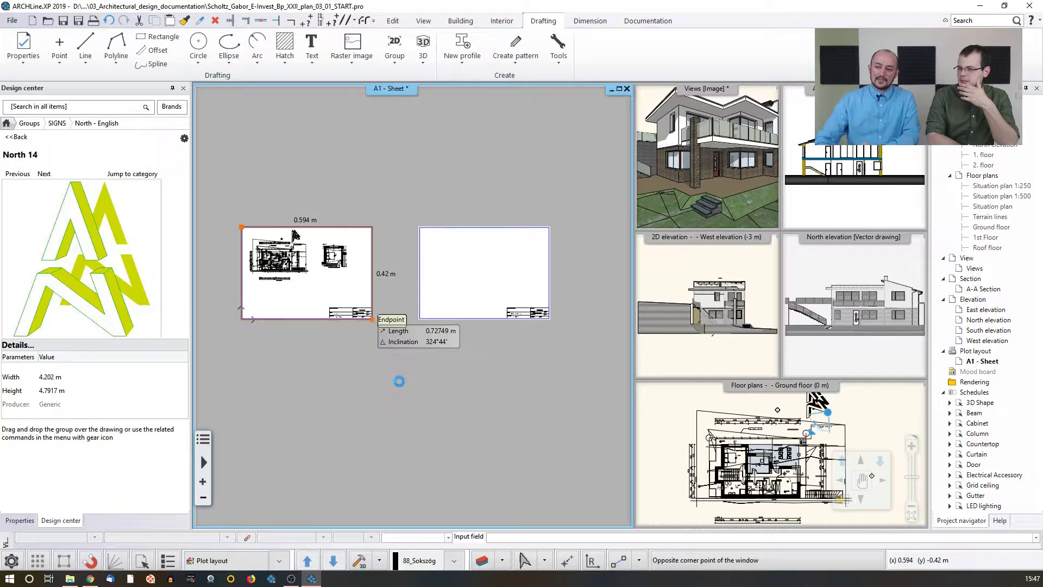
click(432, 361)
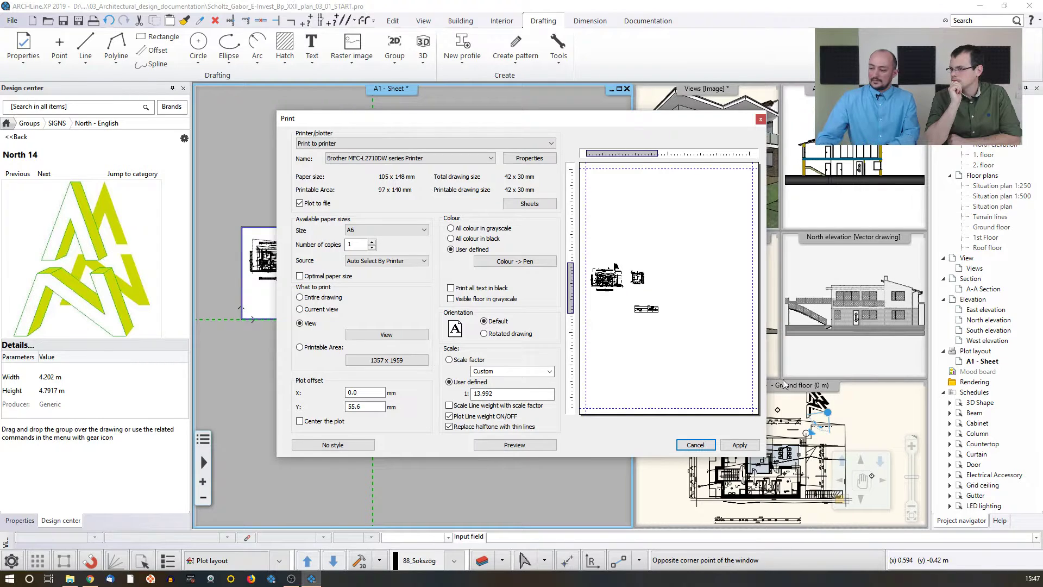
click(738, 445)
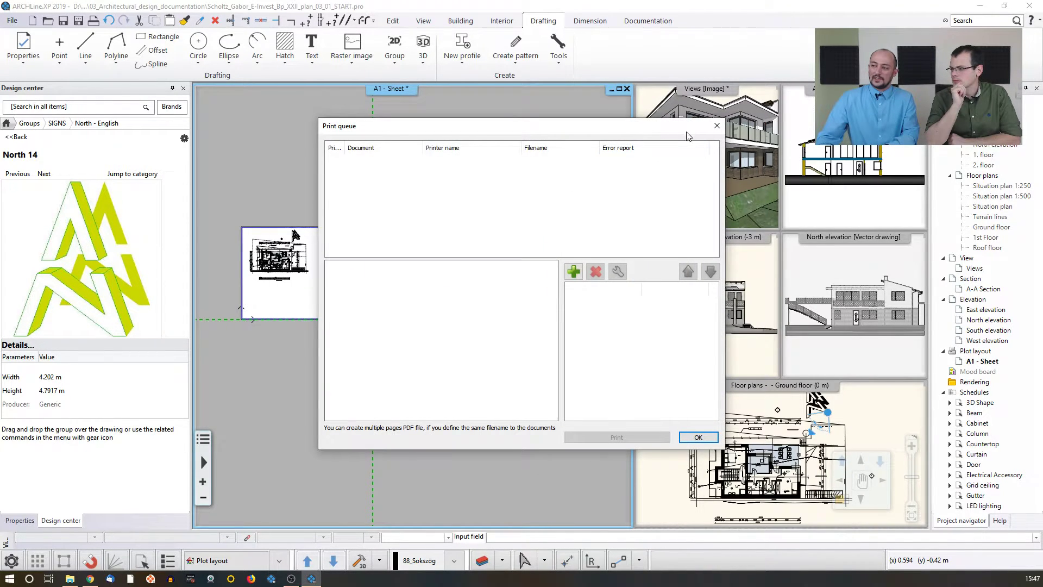
click(717, 125)
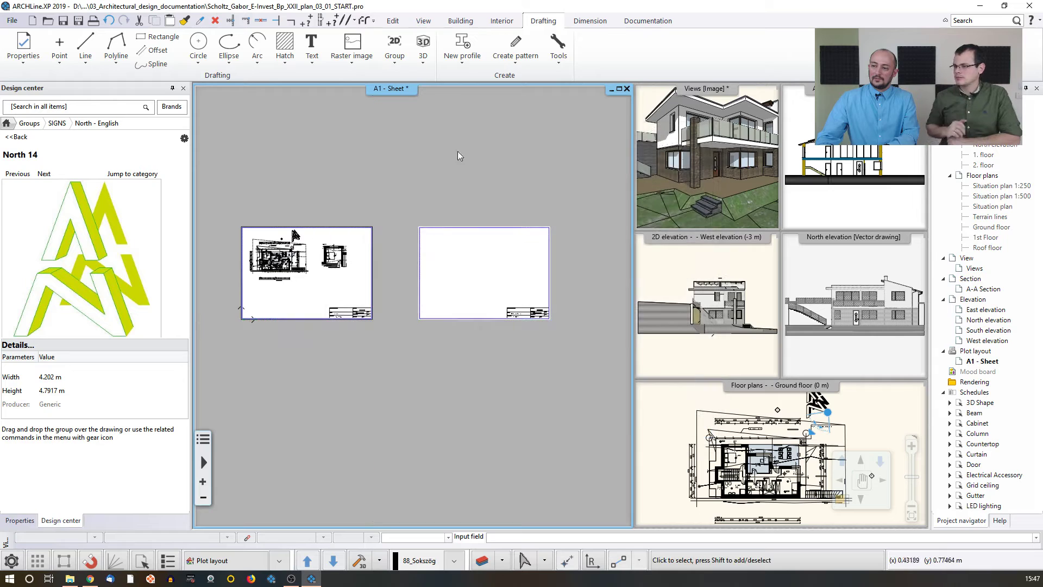
click(12, 20)
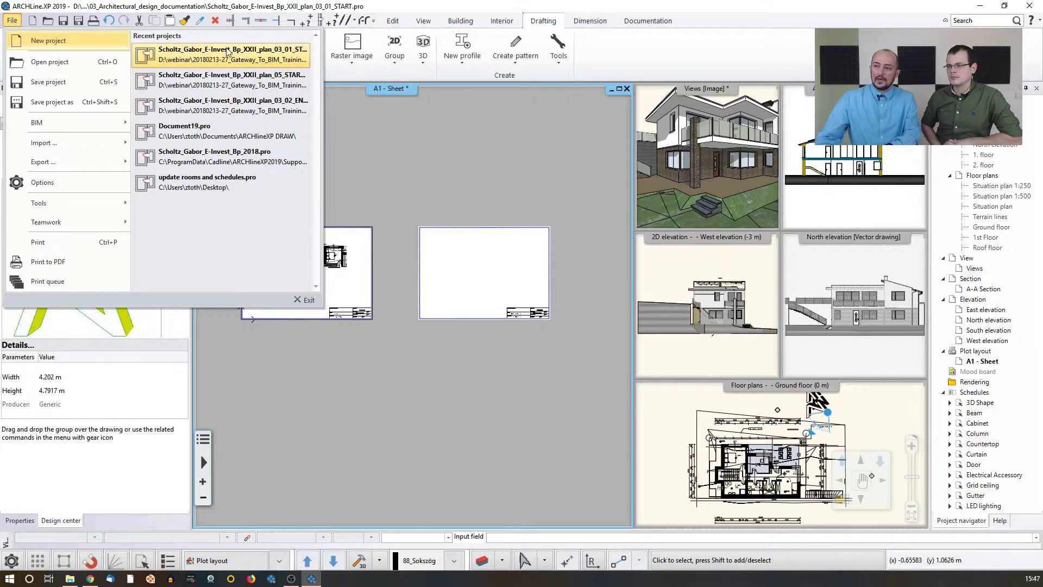
click(220, 105)
click(435, 425)
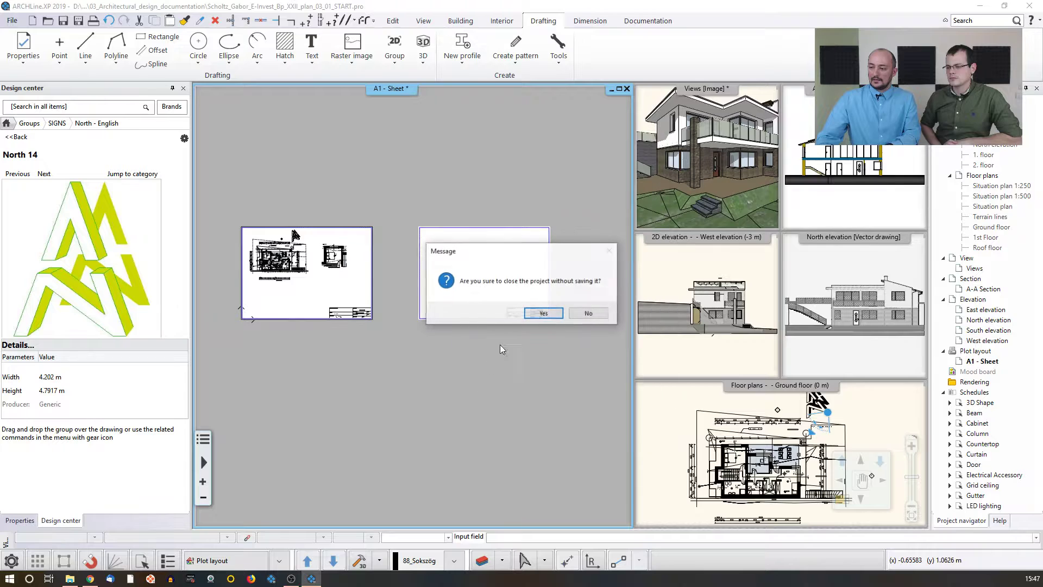
click(542, 309)
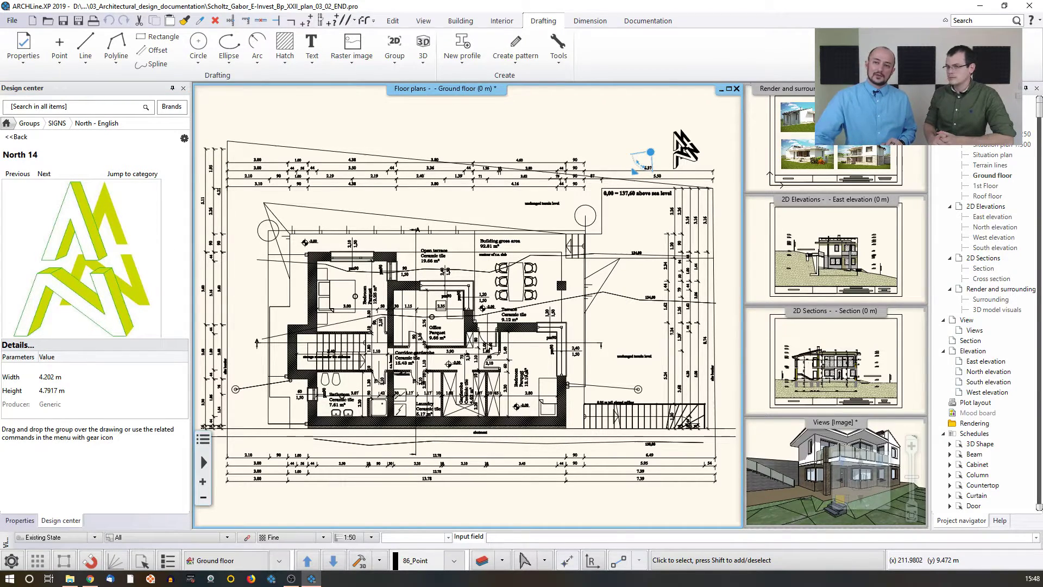
Step: Open the print queue to review the queued floor plan, elevation and section drawings
click(12, 20)
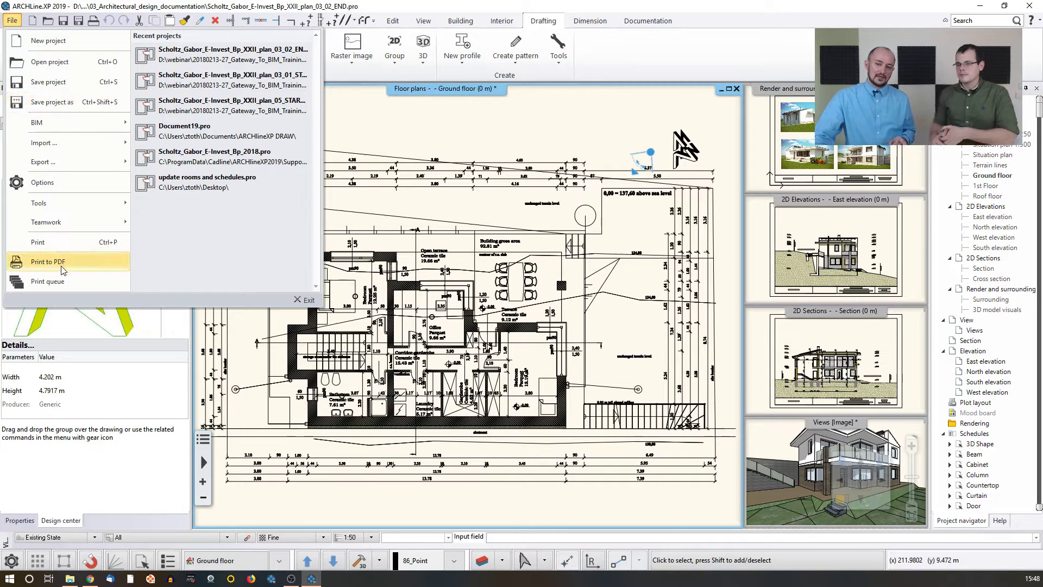
click(60, 282)
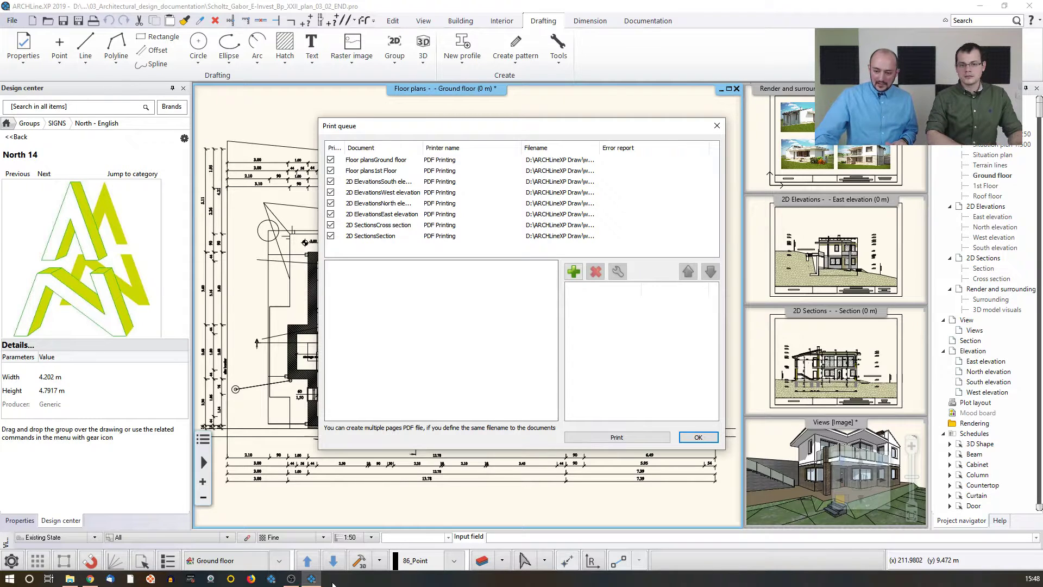
click(73, 579)
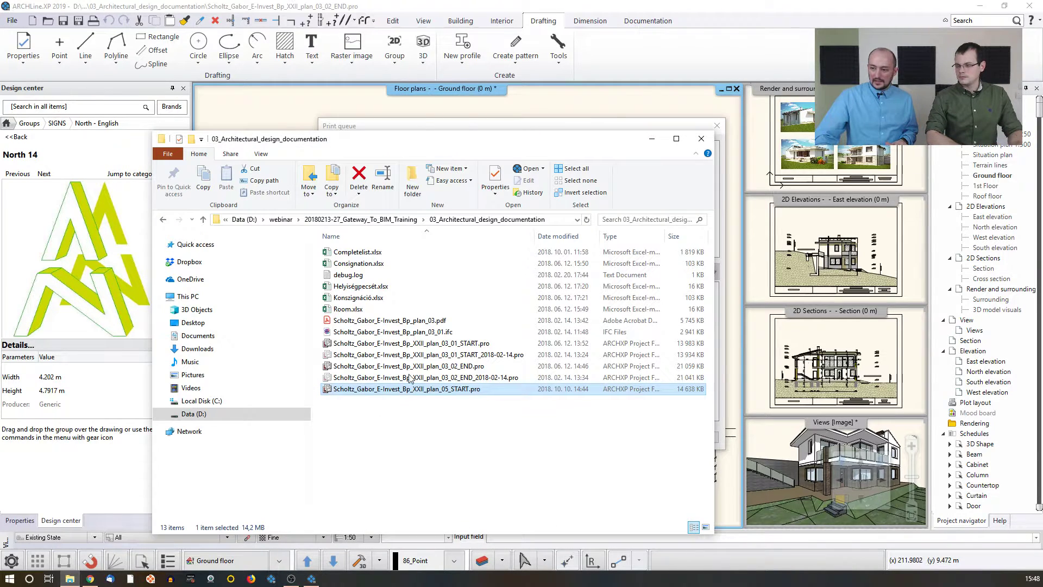
double_click(426, 322)
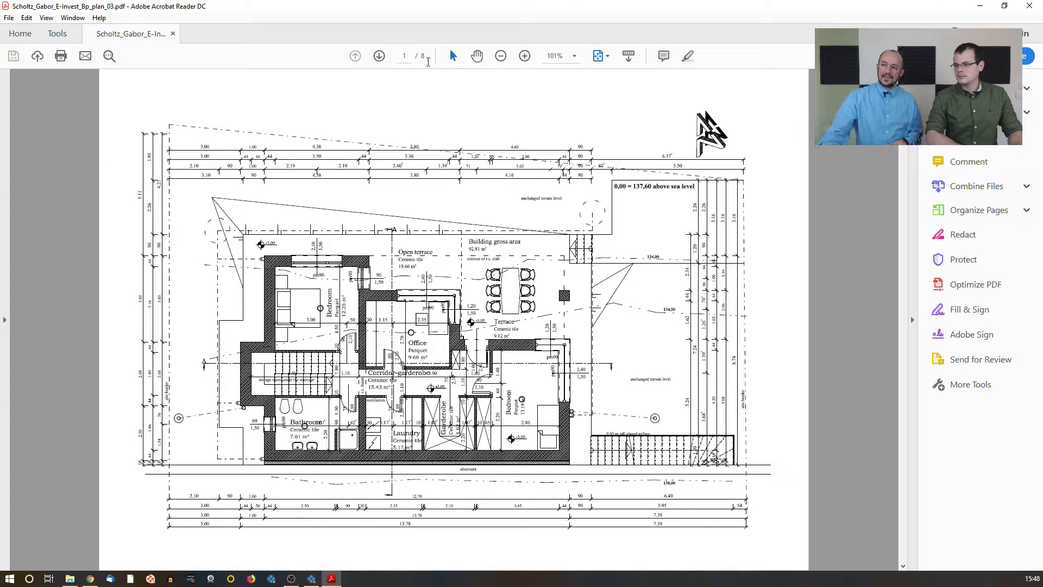
scroll(465, 280, down, 1)
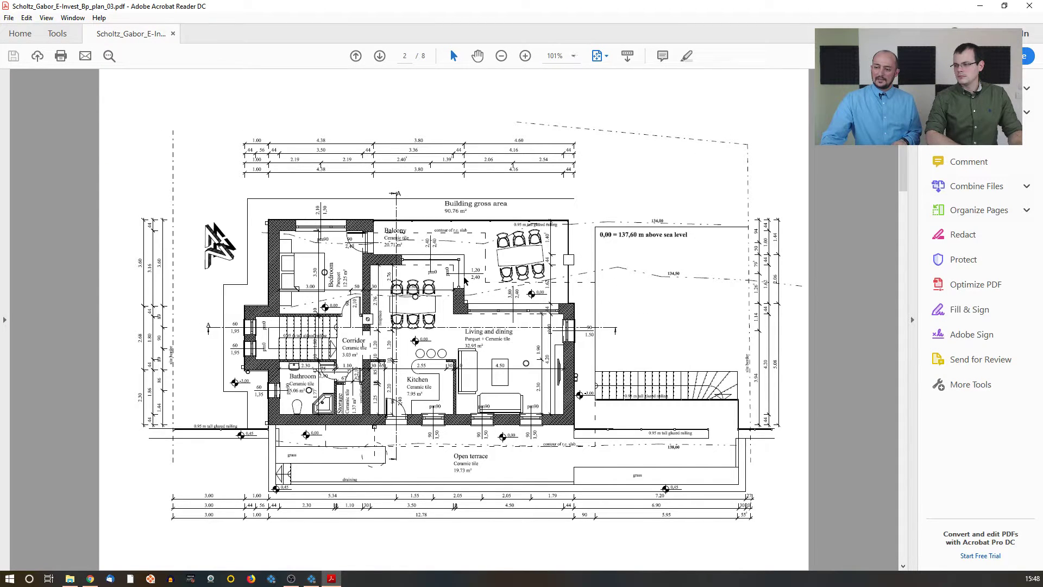
scroll(465, 280, down, 1)
scroll(465, 280, down, 5)
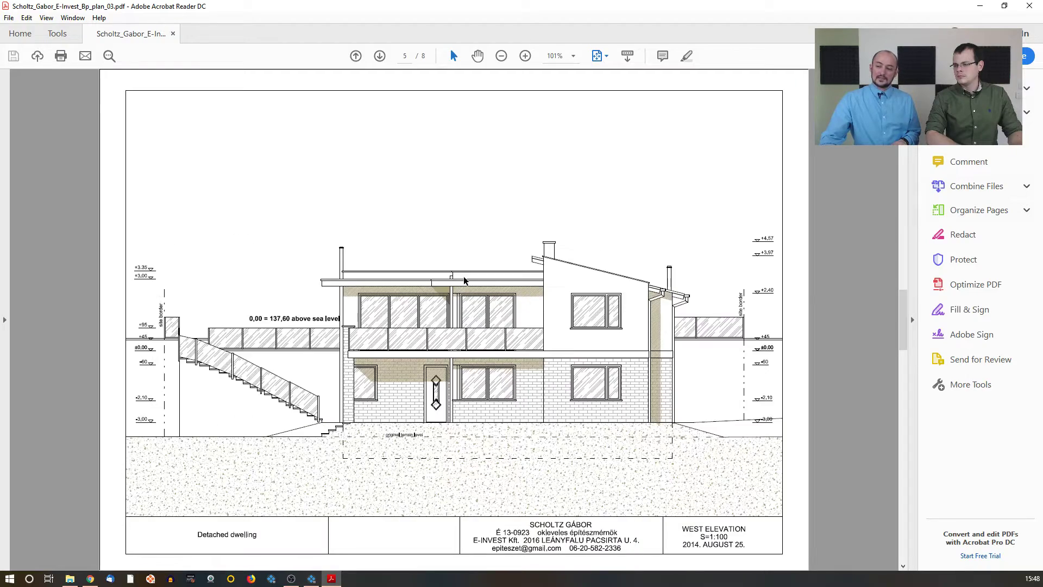
scroll(465, 280, up, 7)
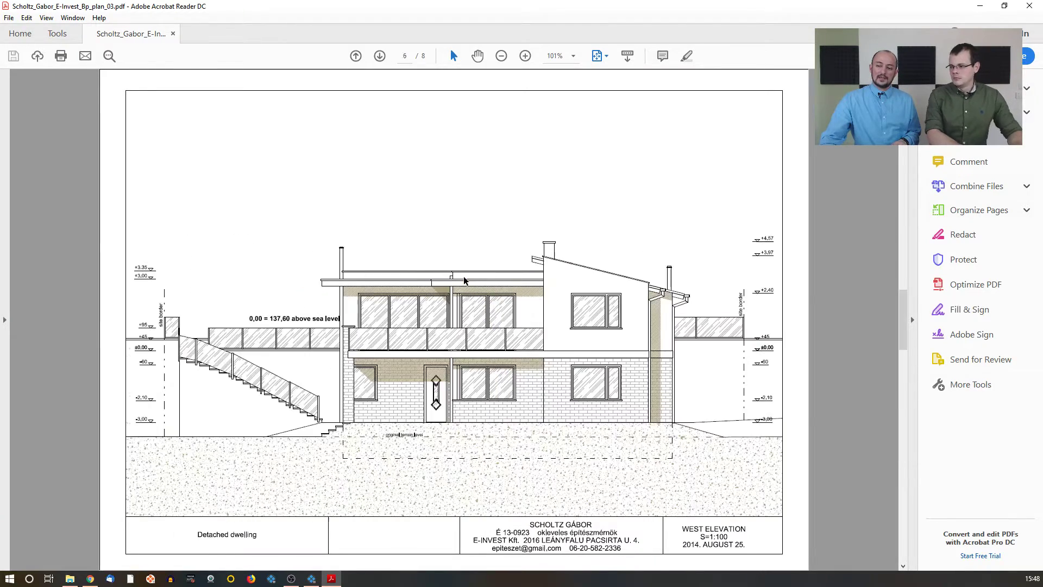
scroll(464, 279, down, 3)
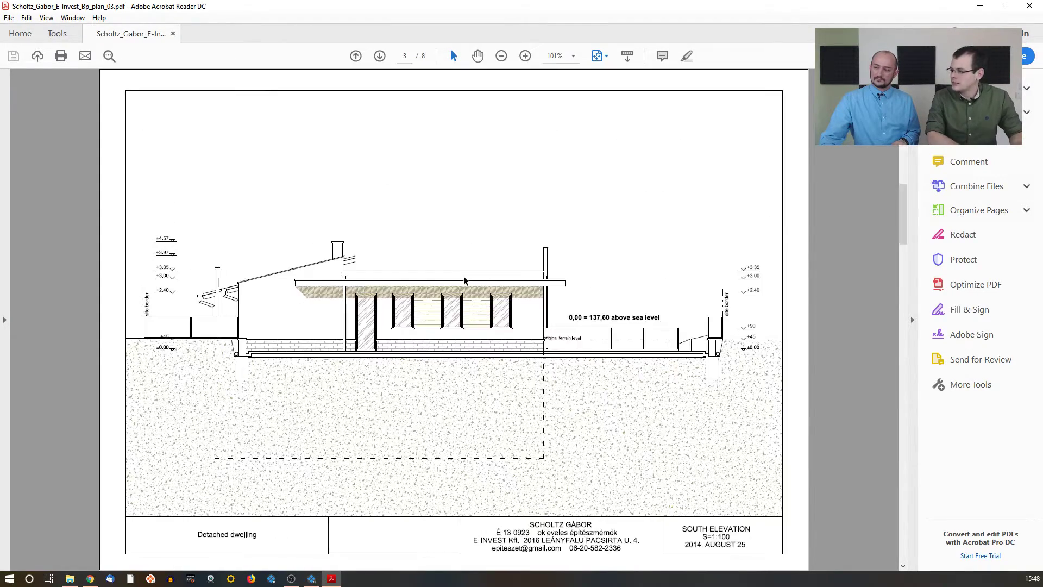
scroll(462, 277, up, 3)
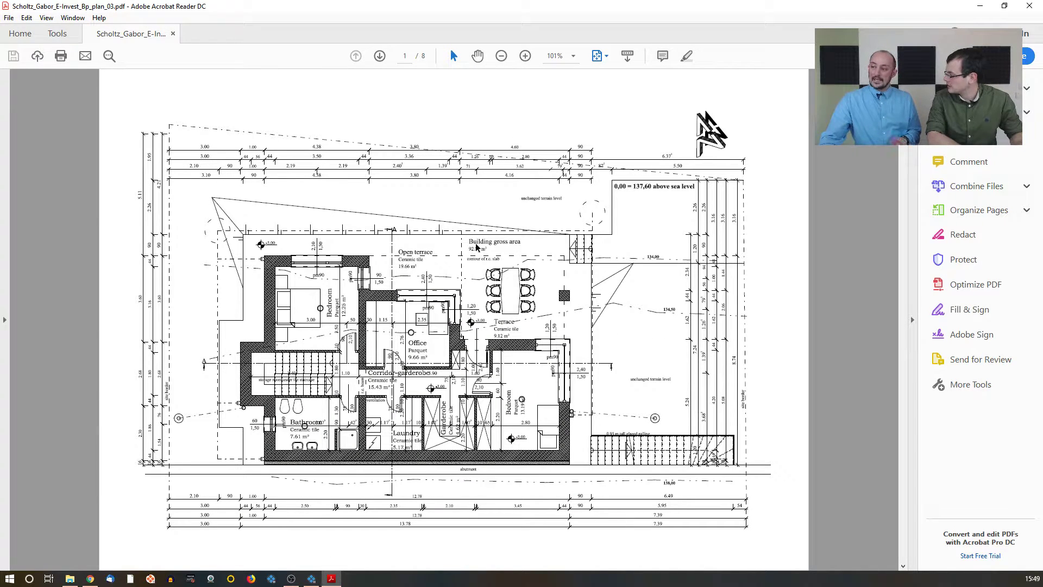
click(1029, 5)
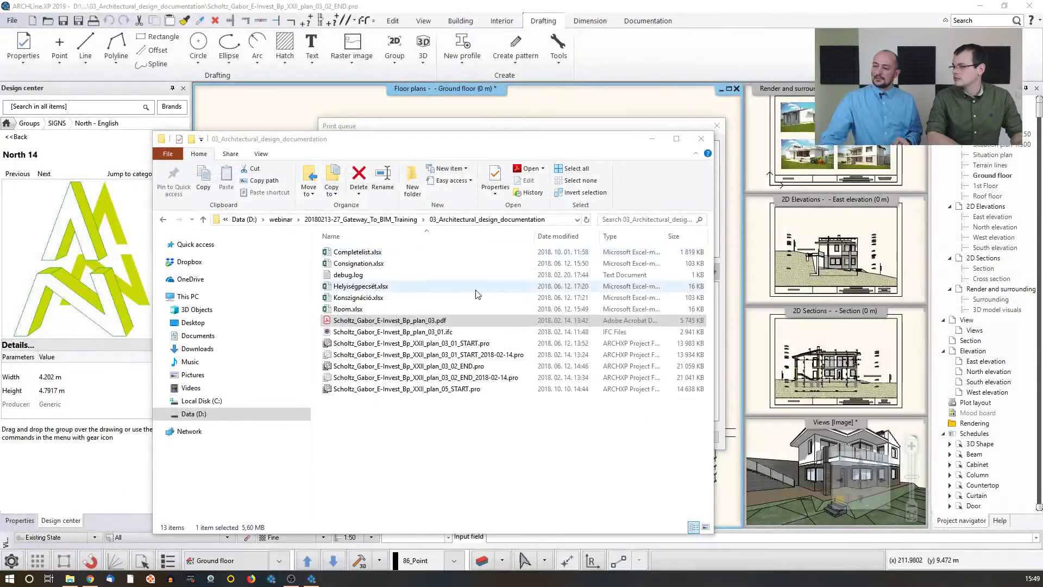
click(558, 96)
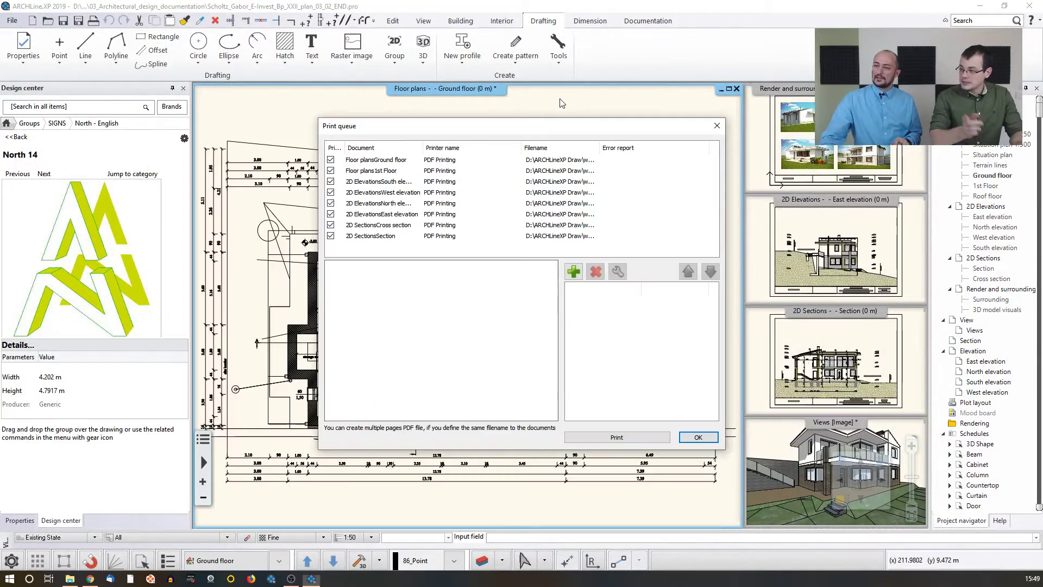
Step: Close the print queue and bring the East elevation view into the main drawing window
click(717, 125)
middle_drag(598, 232, 490, 199)
click(763, 237)
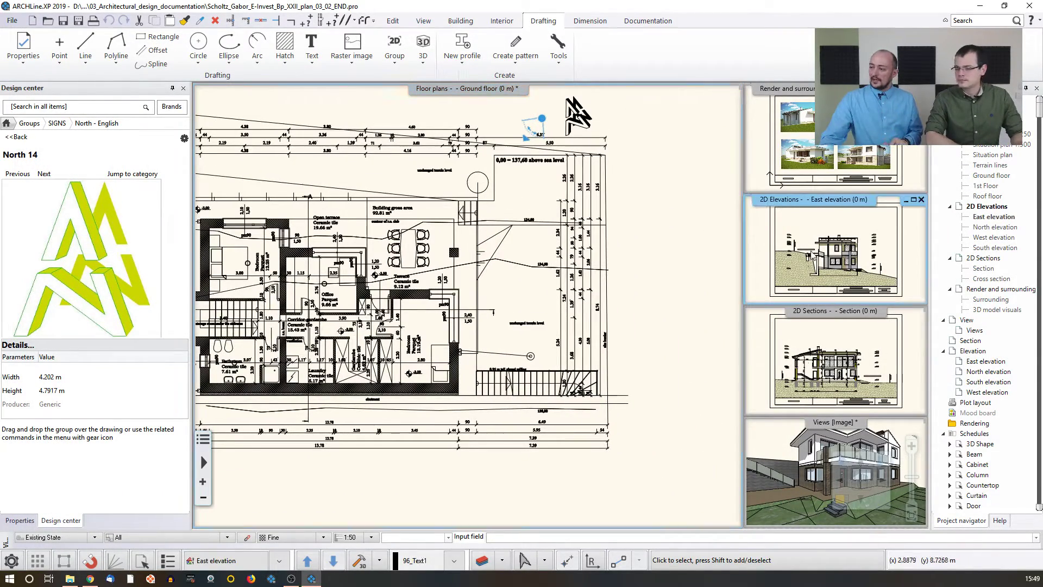
click(843, 502)
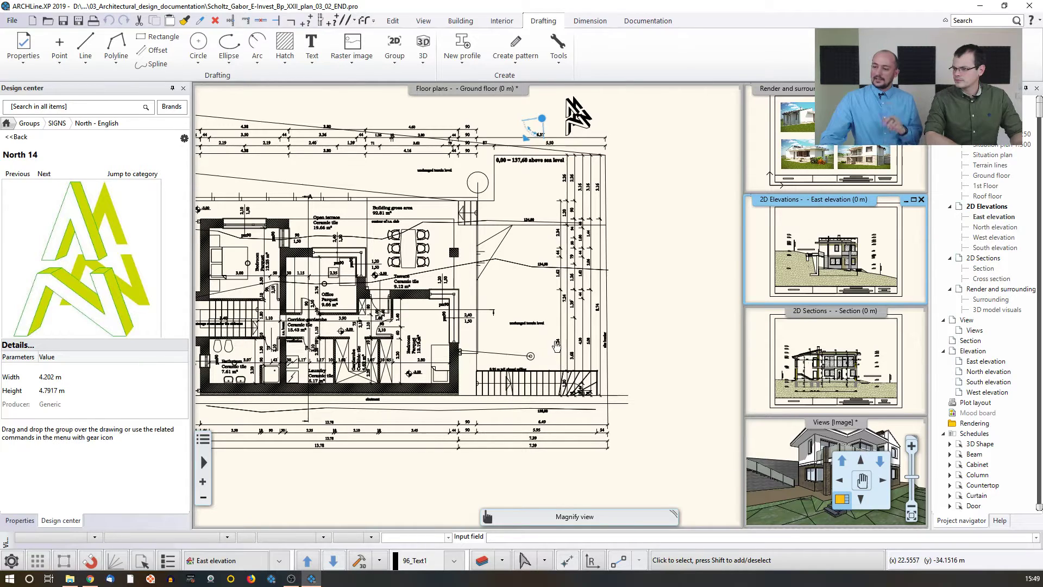
scroll(558, 335, up, 3)
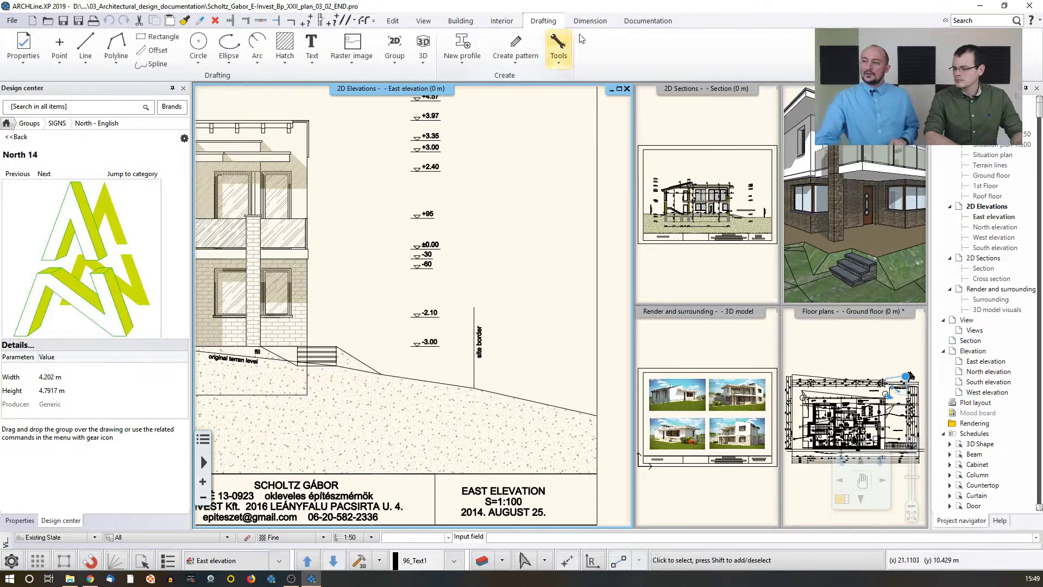
Step: Place an elevation-on-section dimension from the entrance step level to the ground-floor window sill on the East elevation
click(594, 20)
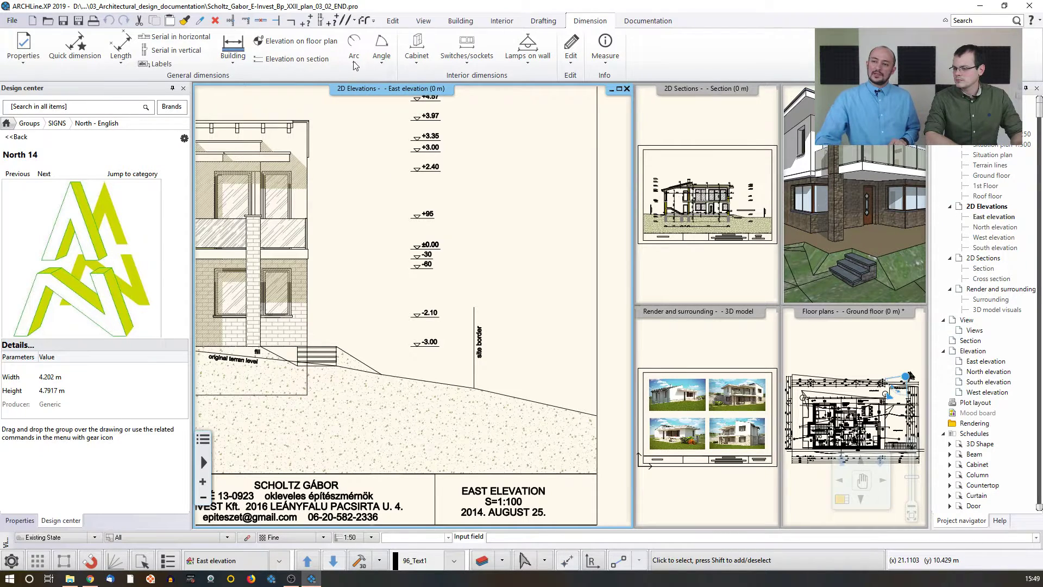
click(290, 60)
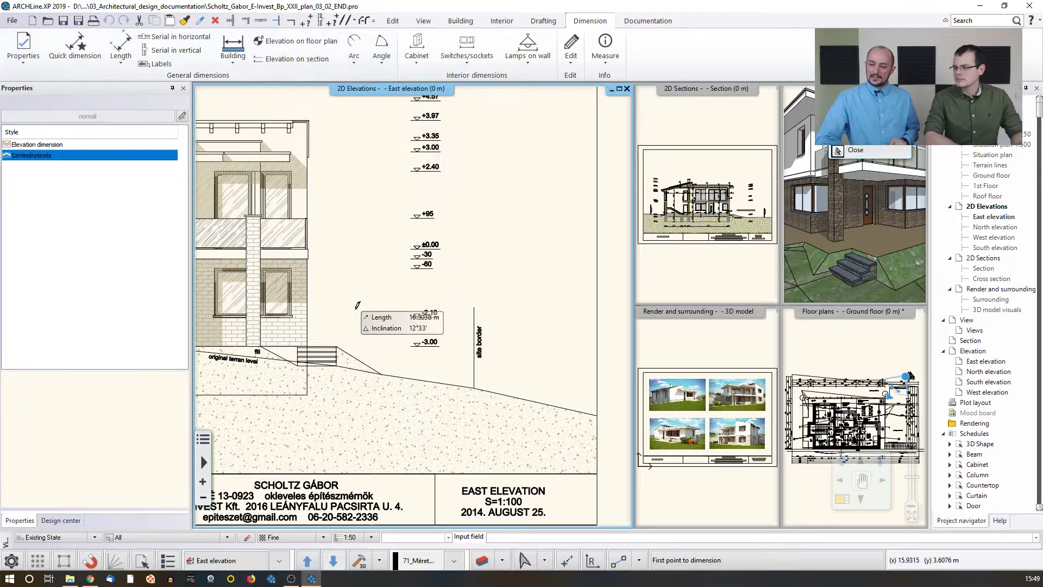
scroll(293, 348, up, 3)
scroll(388, 328, up, 1)
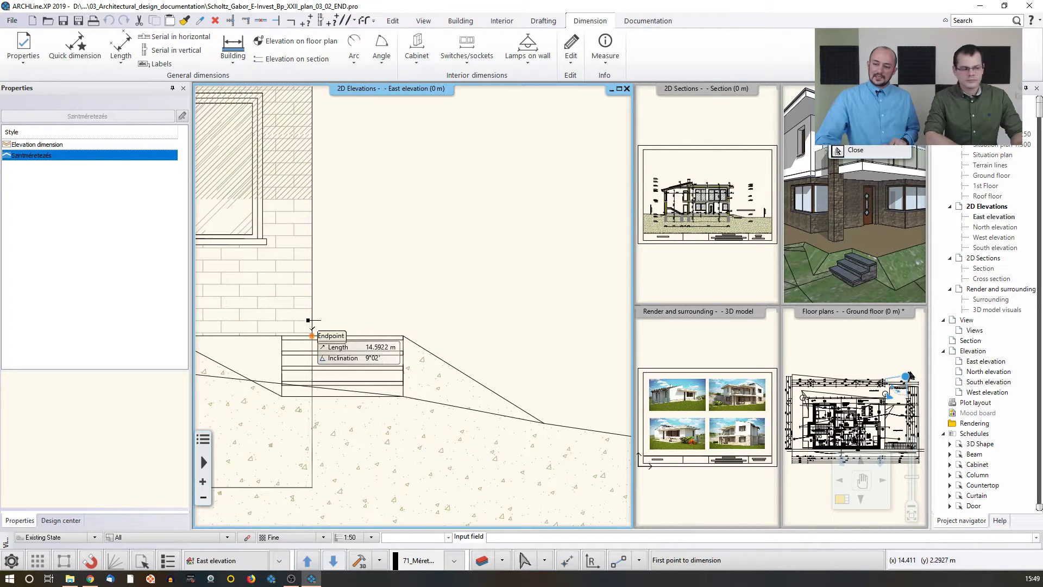
click(312, 328)
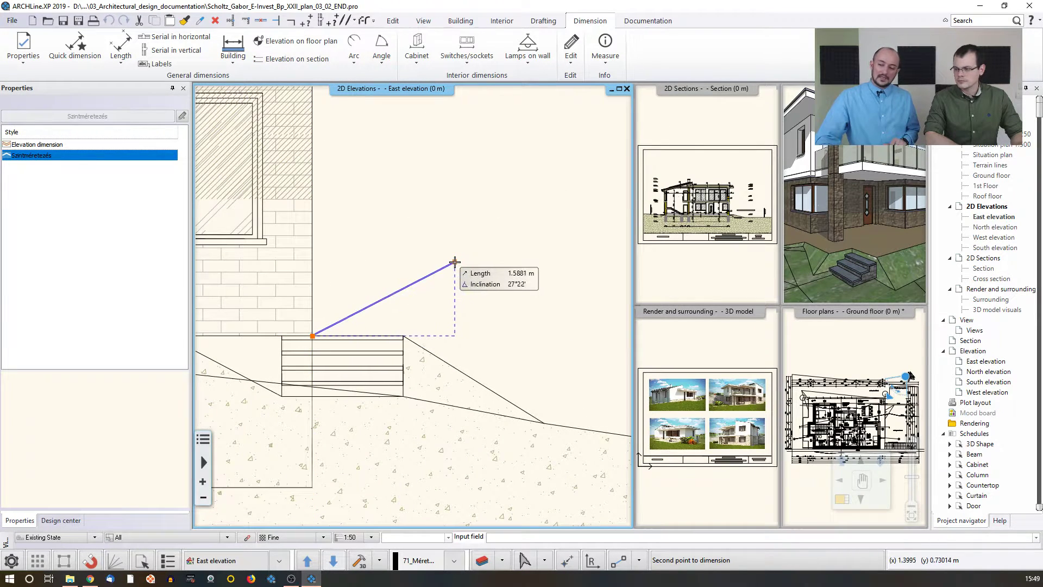
click(271, 235)
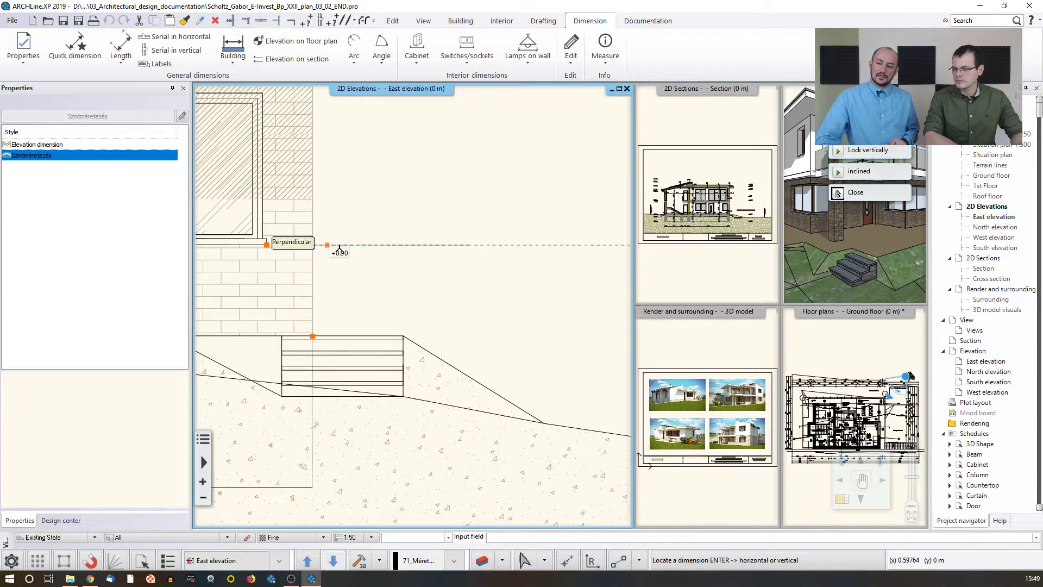
click(418, 249)
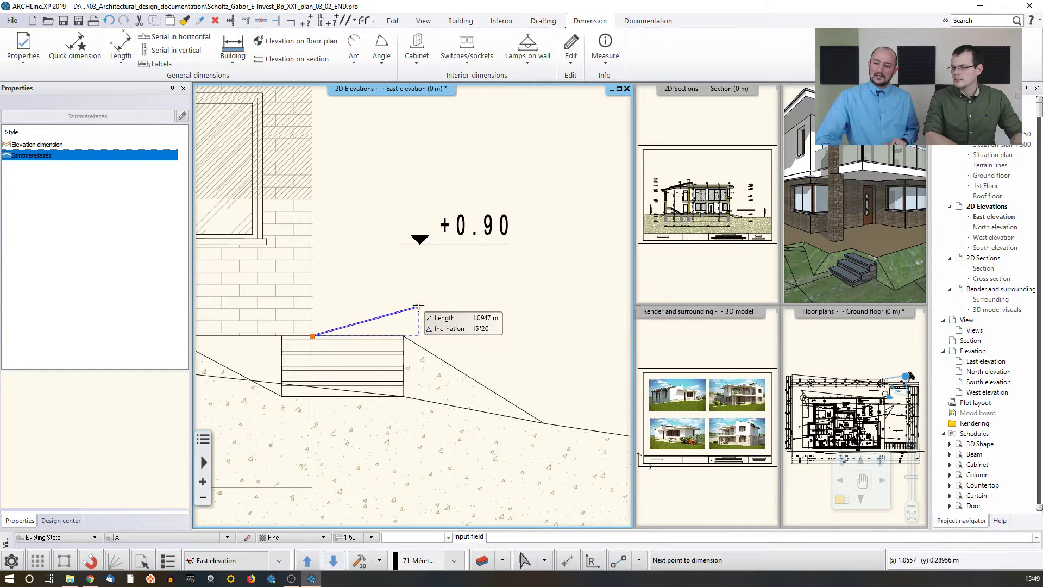
Step: Add two more levels at the top of the ground-floor window and the slab above, then finish the elevation dimension
middle_drag(310, 124, 339, 210)
click(290, 180)
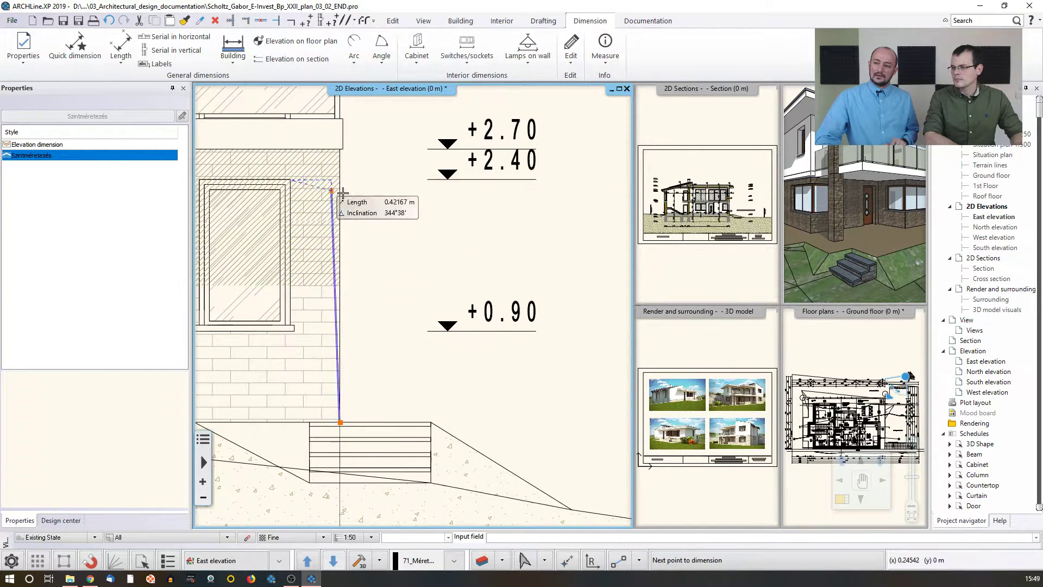
middle_drag(362, 165, 372, 185)
right_click(424, 288)
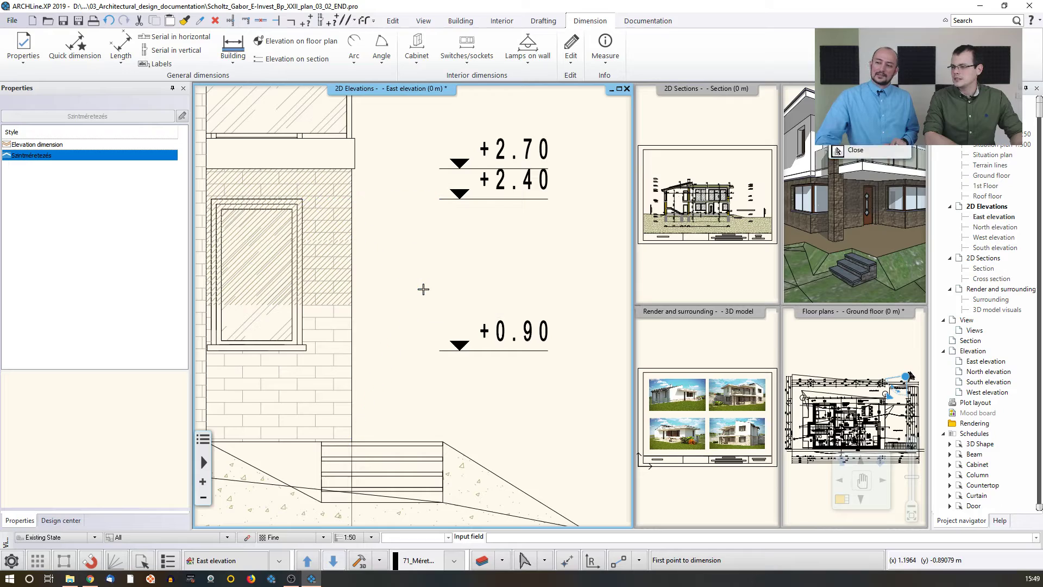
scroll(416, 276, down, 2)
key(Escape)
Step: Return the Design center to its home page and bring the ground floor plan back into the main window
scroll(413, 307, down, 1)
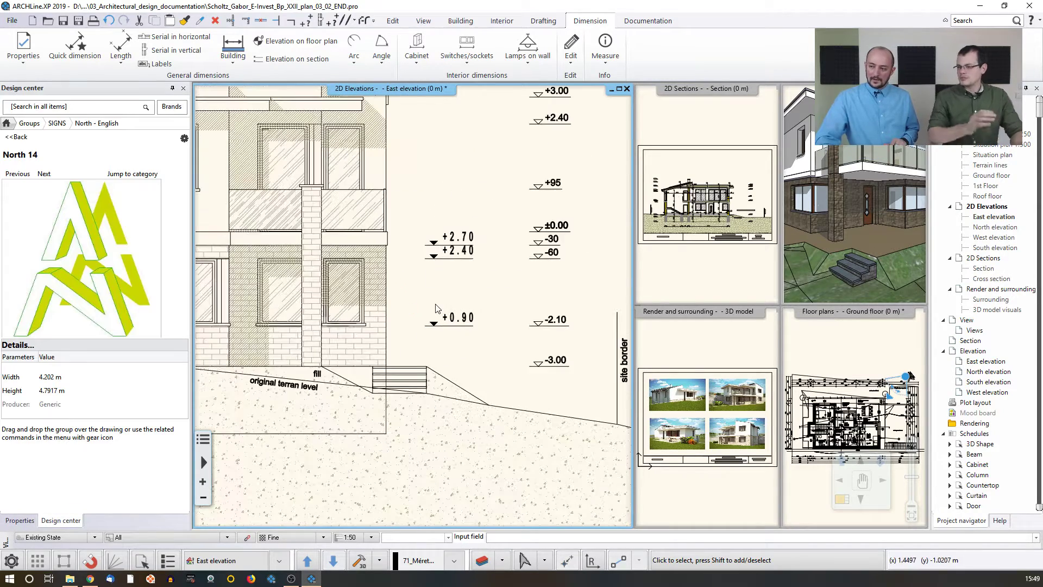
scroll(477, 341, down, 3)
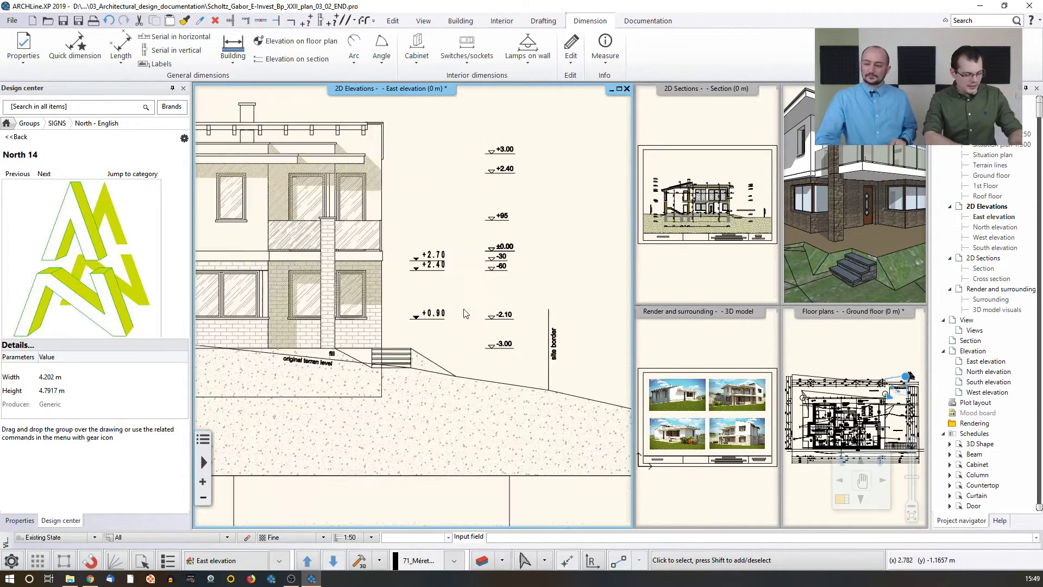
scroll(478, 326, down, 2)
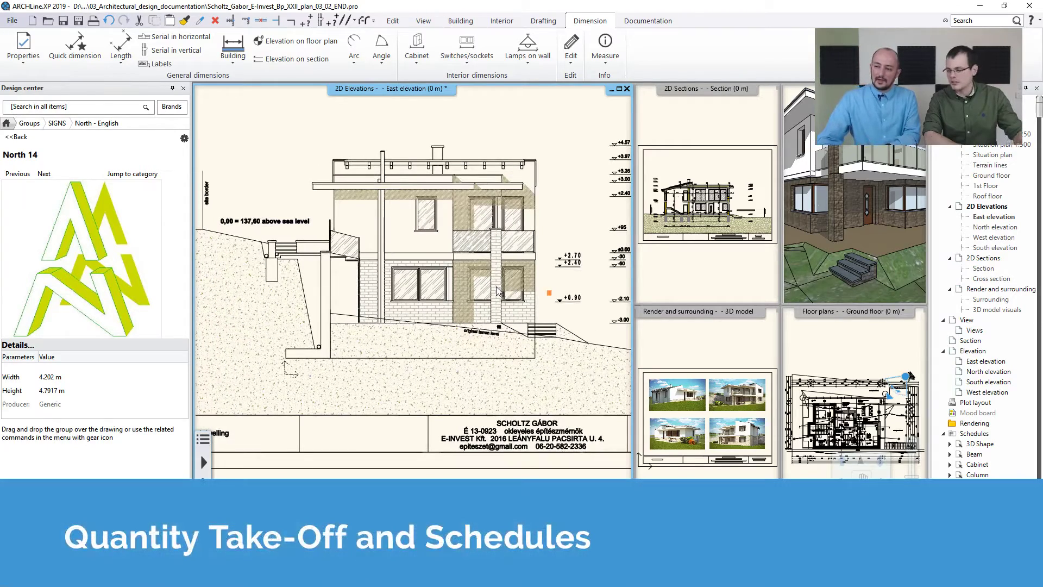
scroll(496, 291, down, 2)
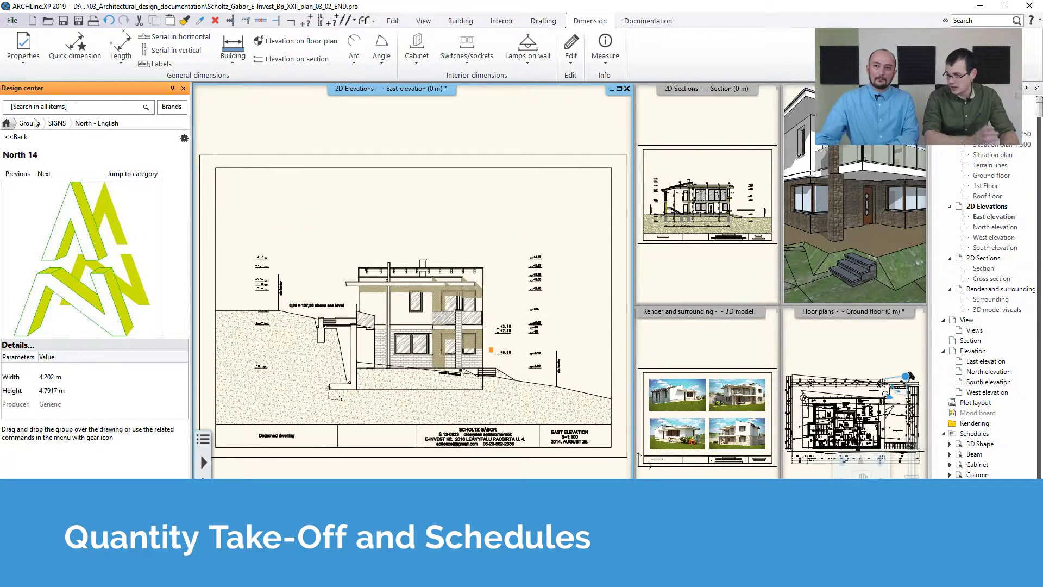
click(7, 123)
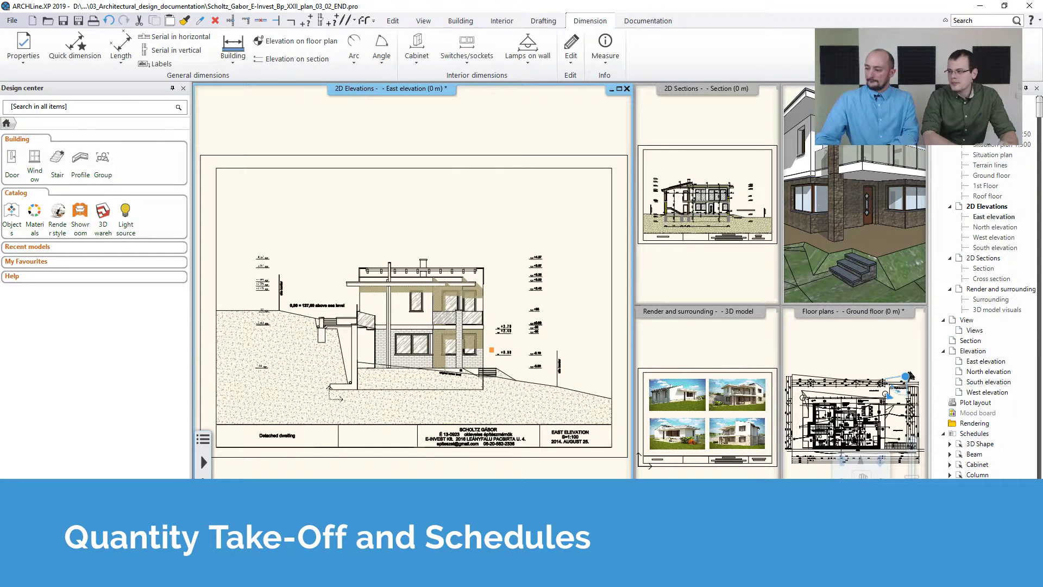
click(889, 425)
double_click(834, 311)
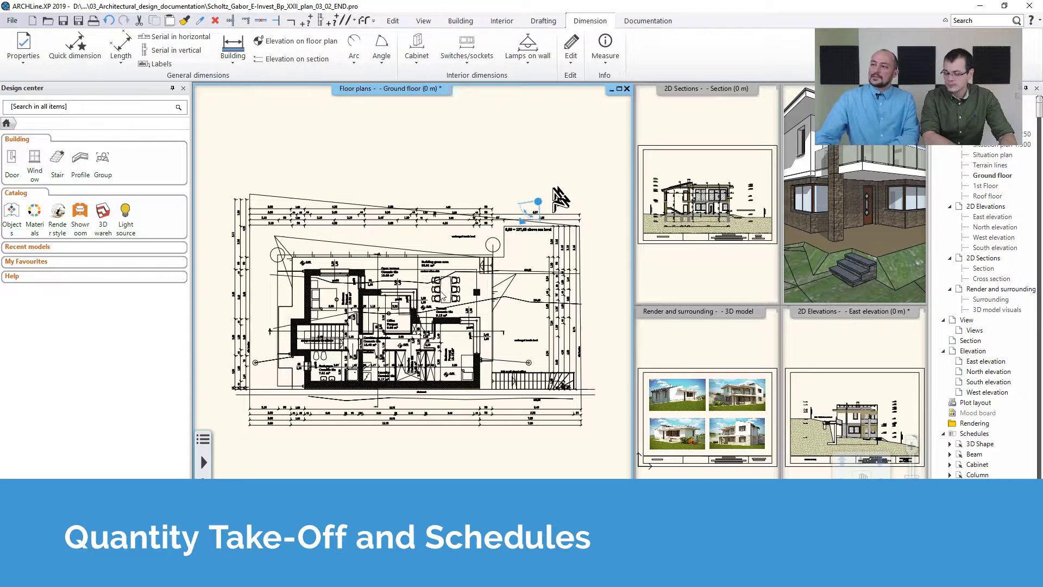
Step: Export a Rooms quantity take-off to Excel, updating rooms and areas first, saved as Room and area.xlsx
click(648, 21)
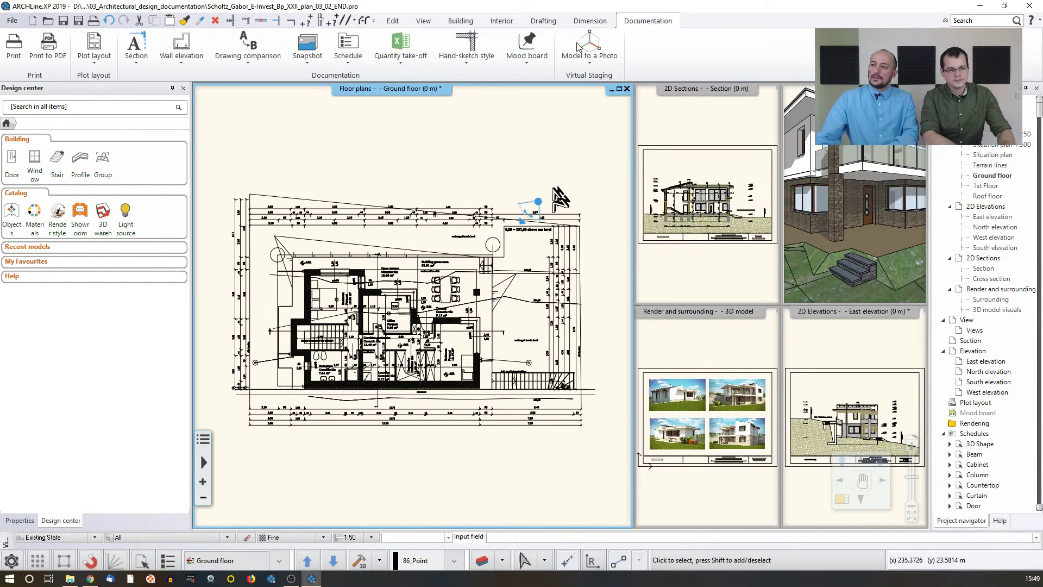
click(398, 66)
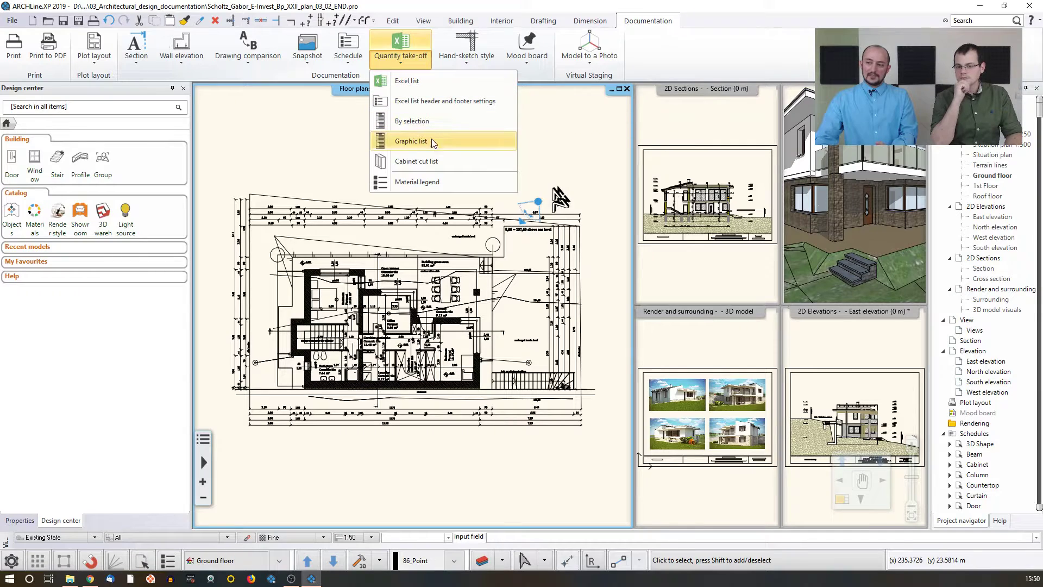
click(407, 80)
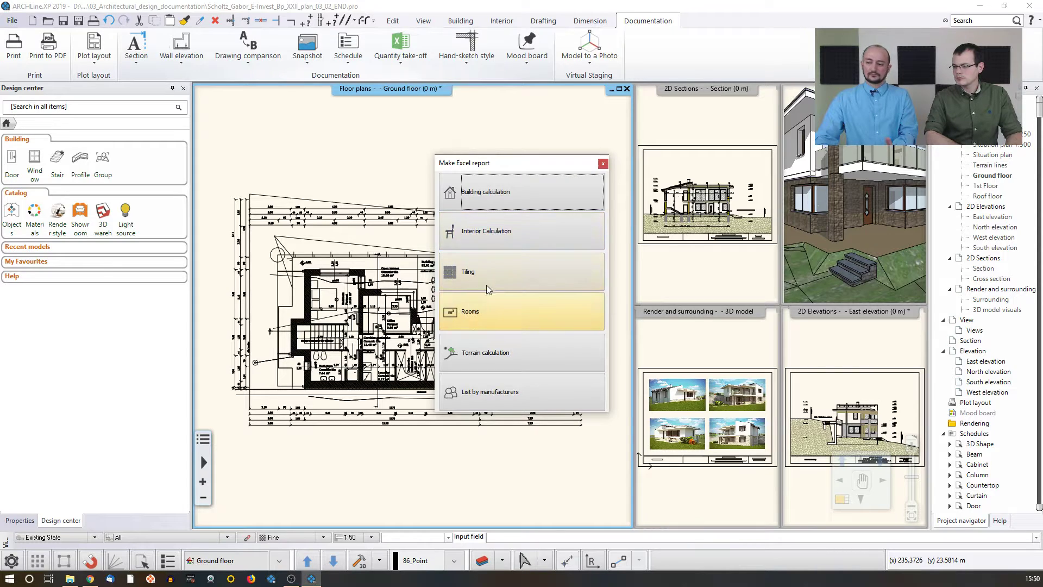
click(474, 317)
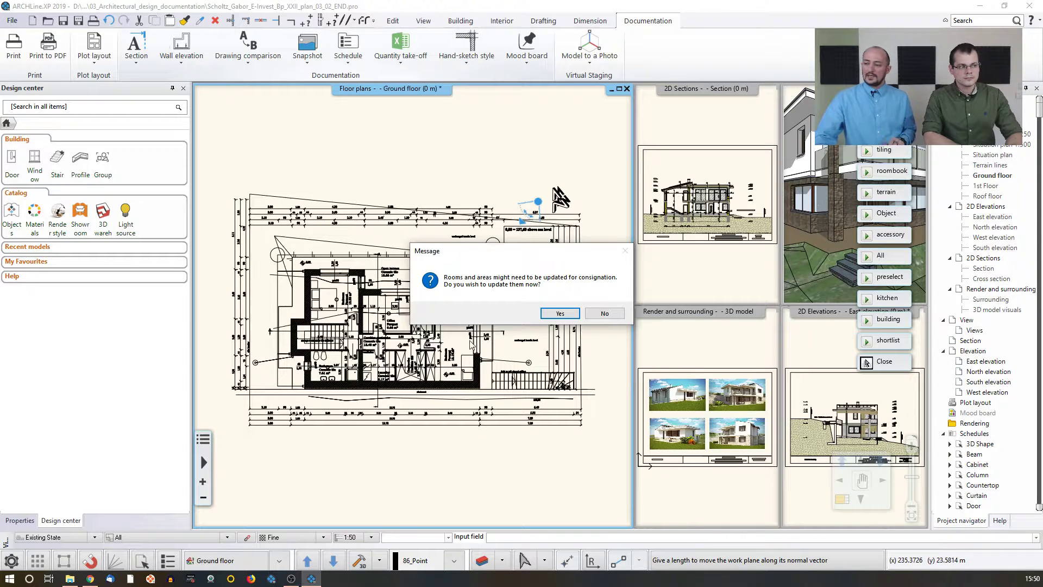
click(554, 315)
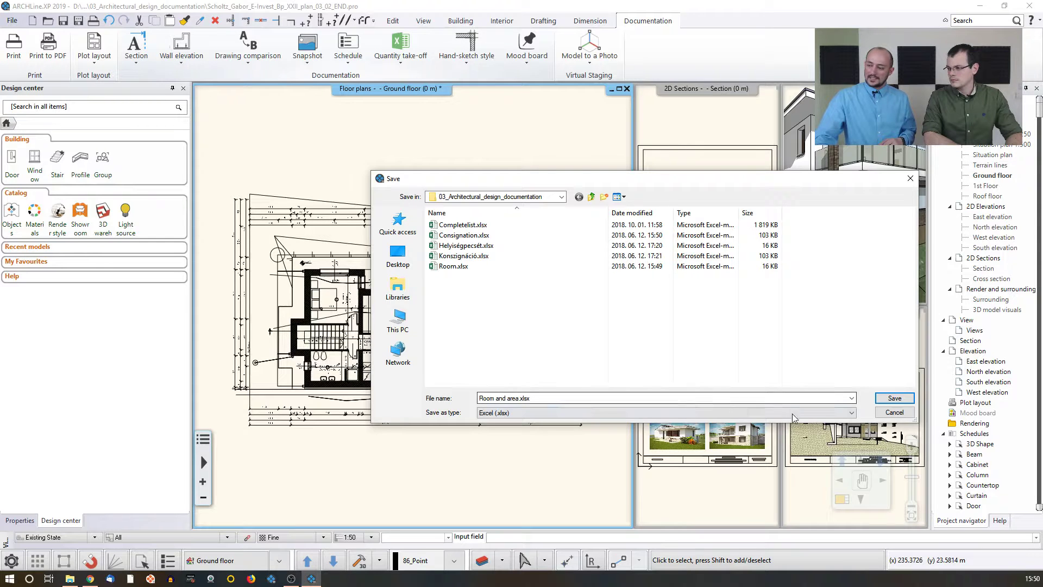
click(885, 399)
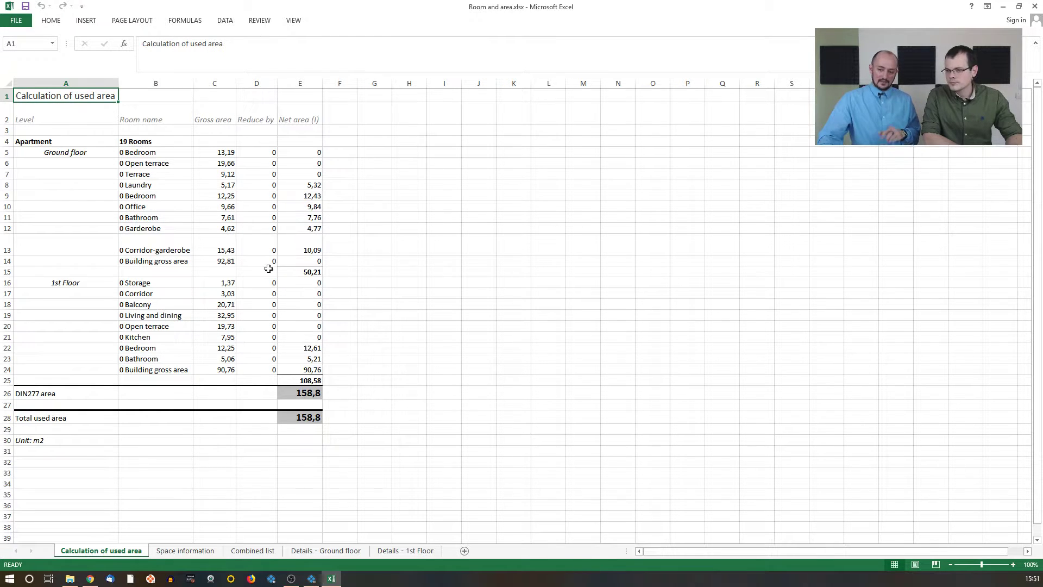
Step: Review the Space information, Combined list and Details sheets of the exported workbook, then minimize Excel
click(182, 551)
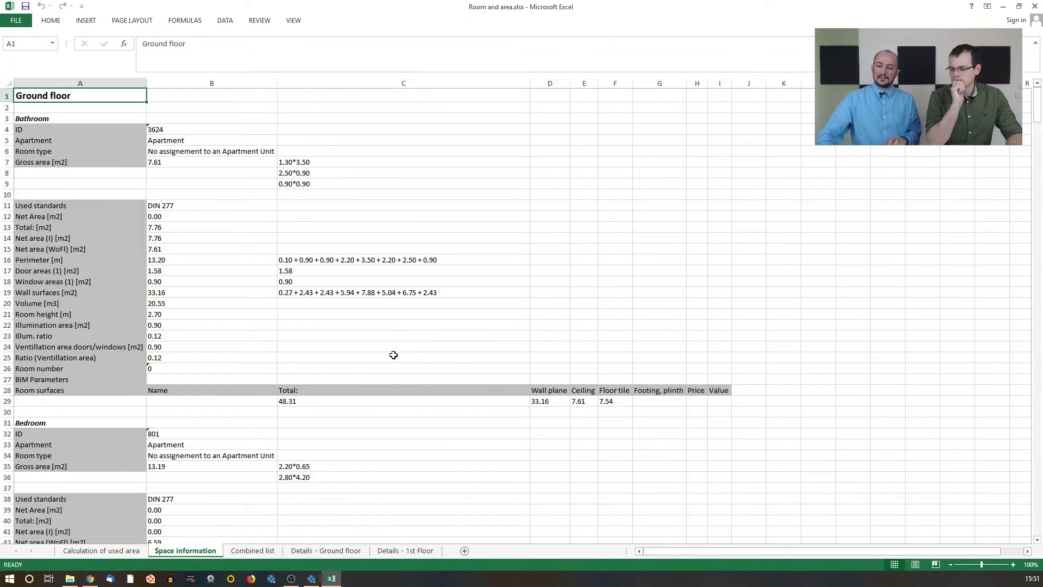
scroll(263, 377, down, 1)
click(253, 550)
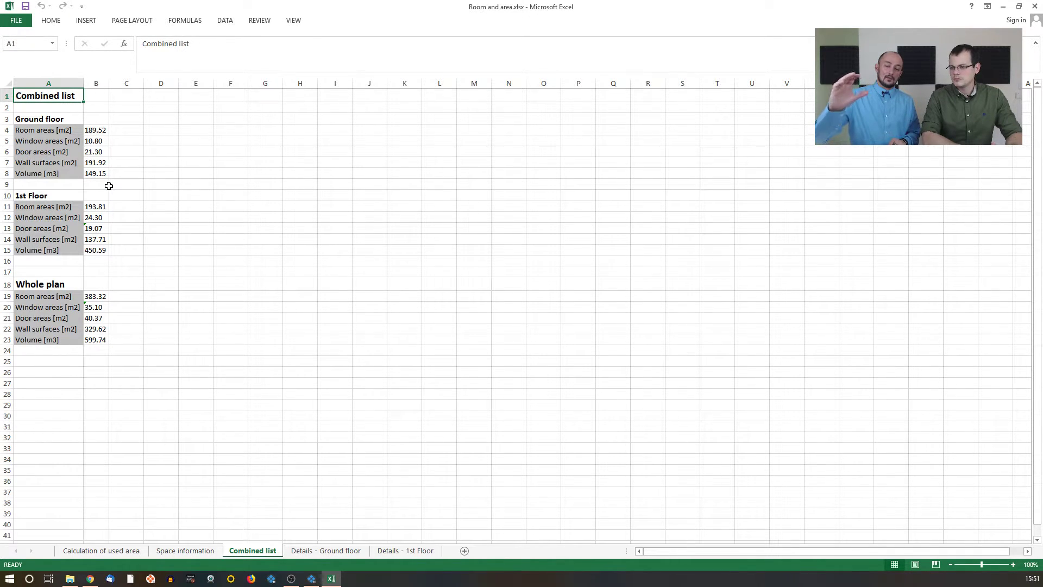
click(322, 551)
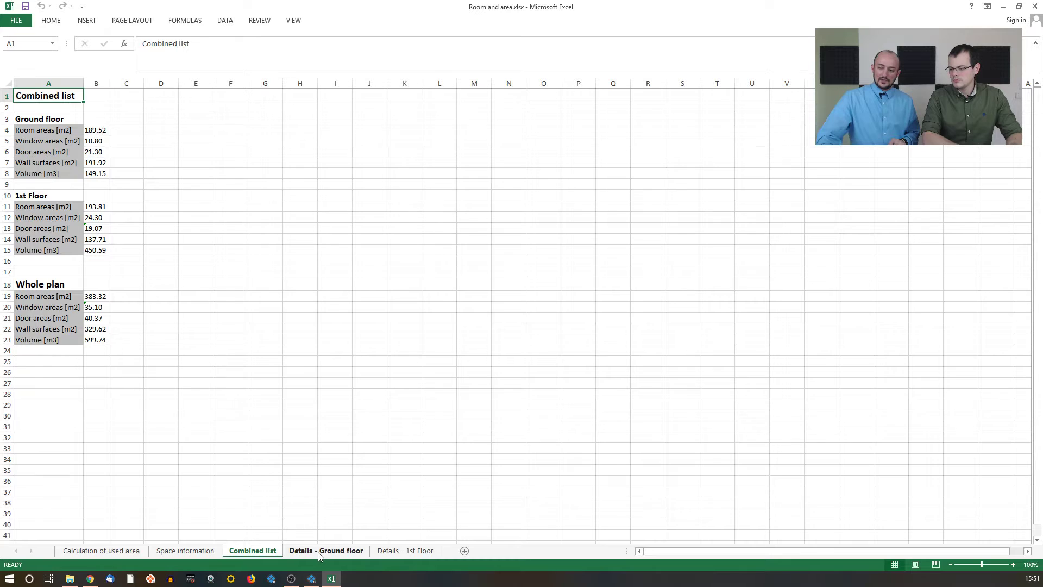
click(389, 552)
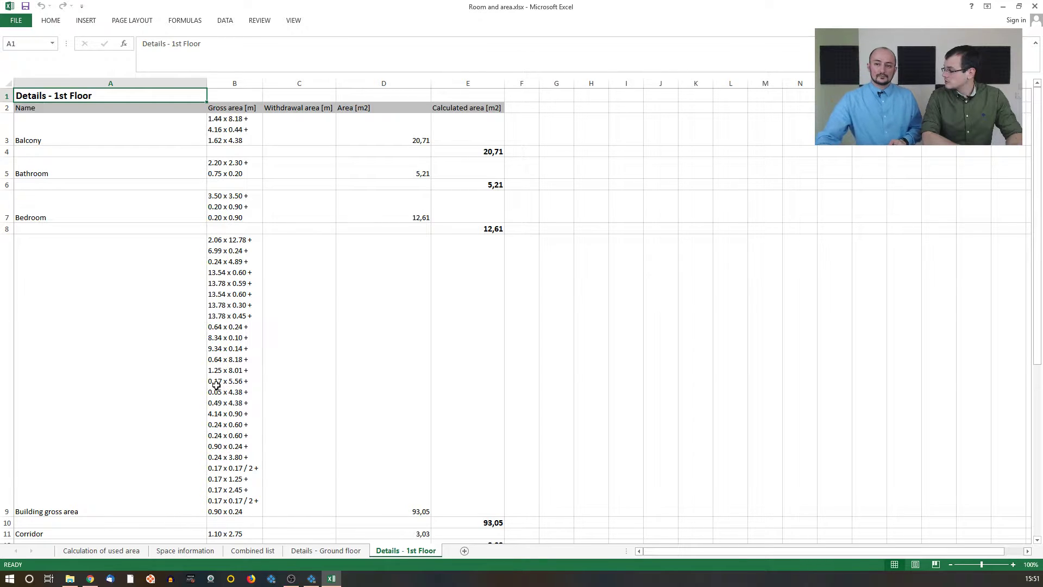
click(1004, 7)
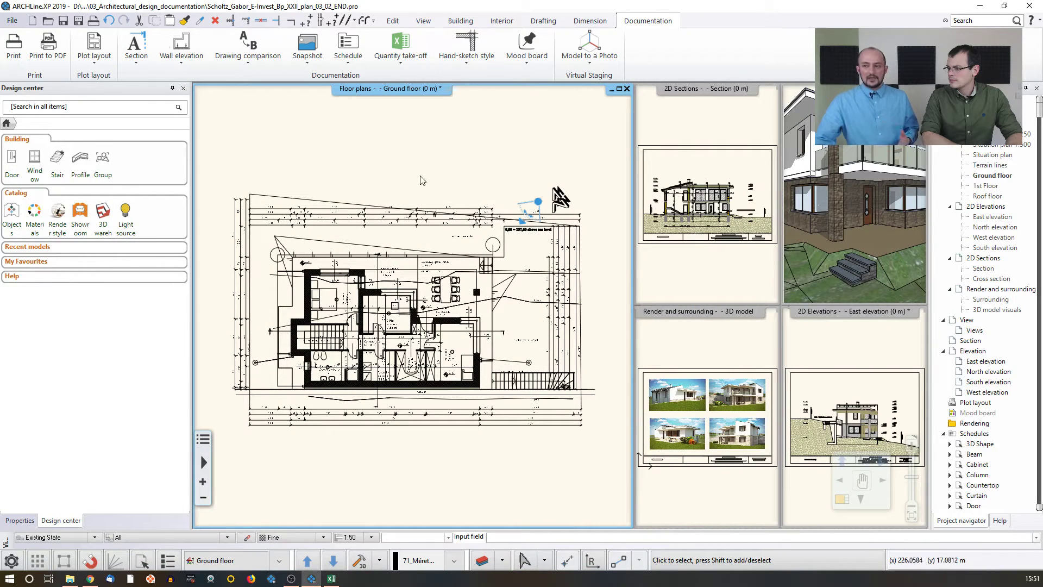
Step: Place a door schedule covering all floors, with itemized instances sorted by ID
middle_drag(423, 180, 370, 172)
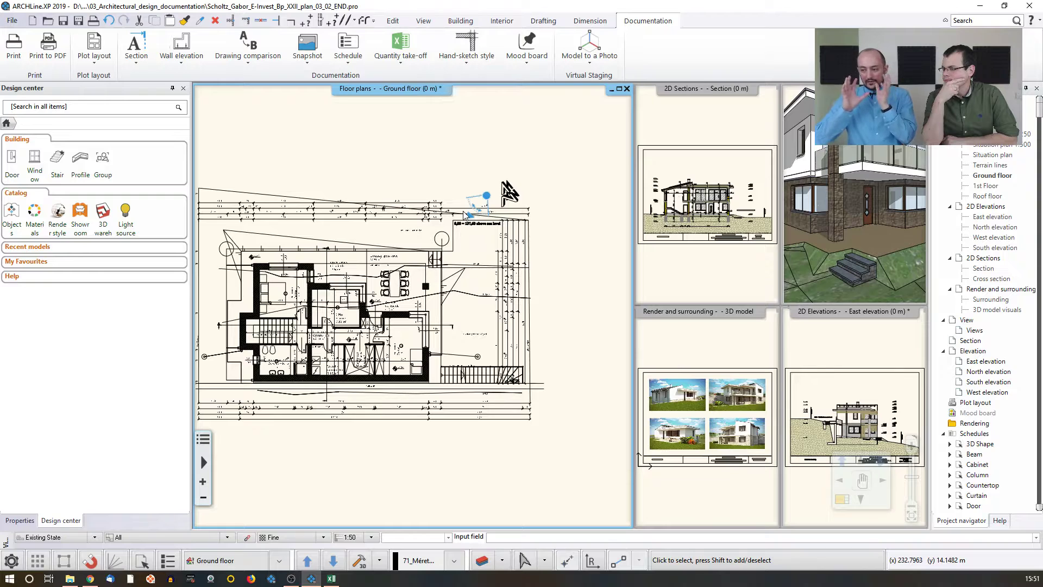
click(348, 64)
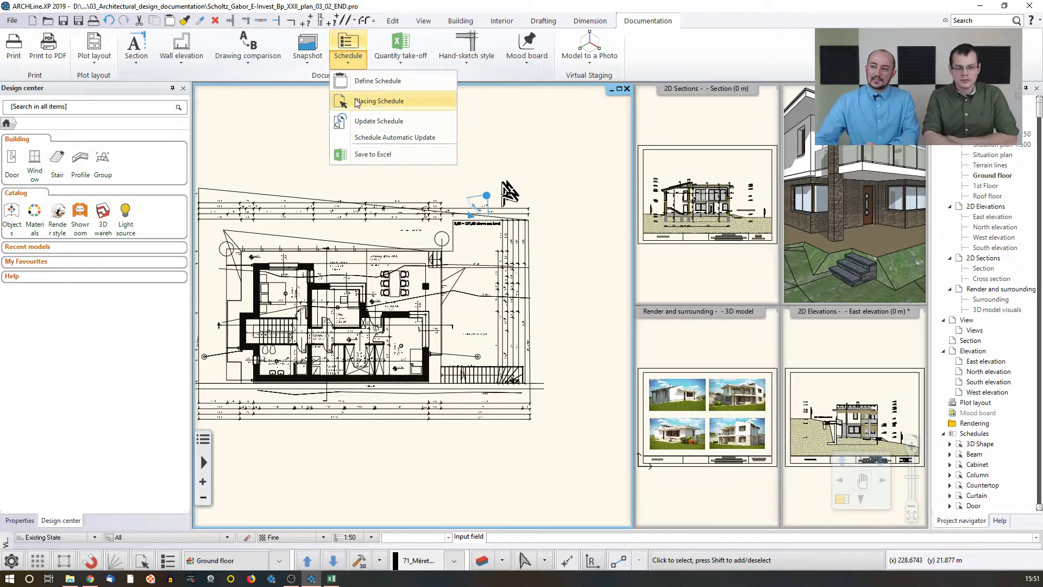
click(403, 106)
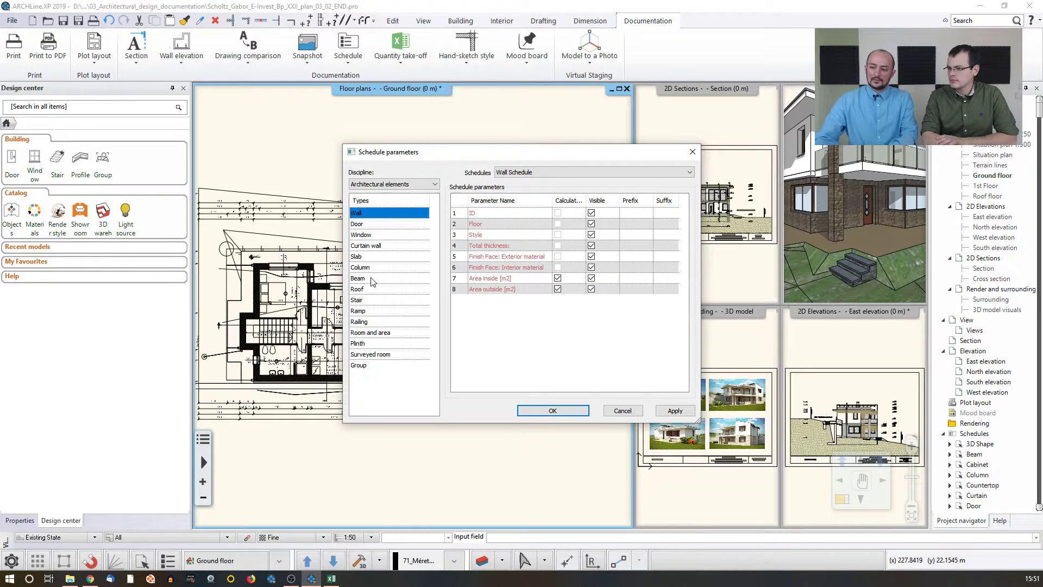
click(368, 332)
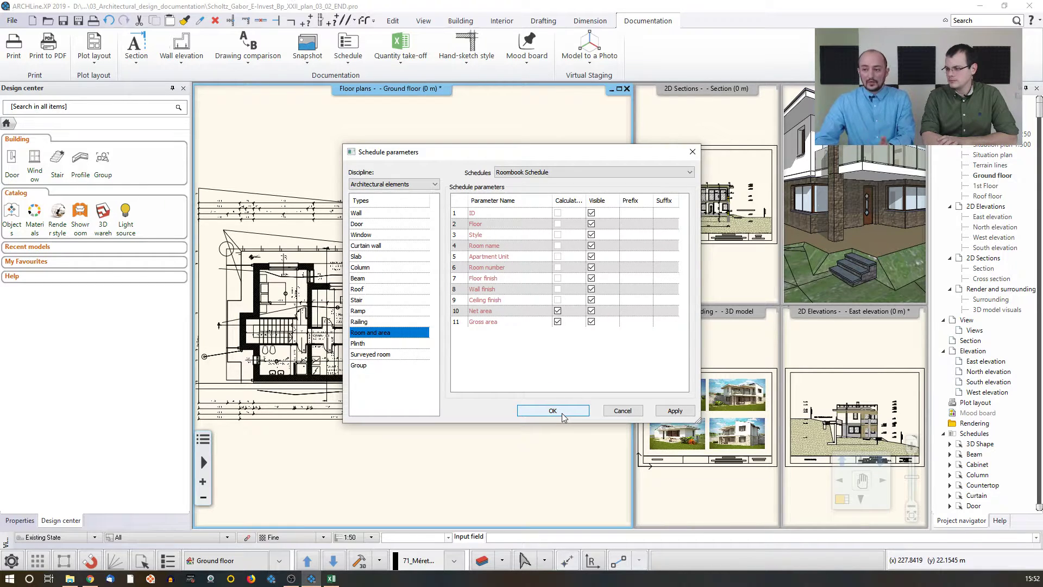
click(358, 224)
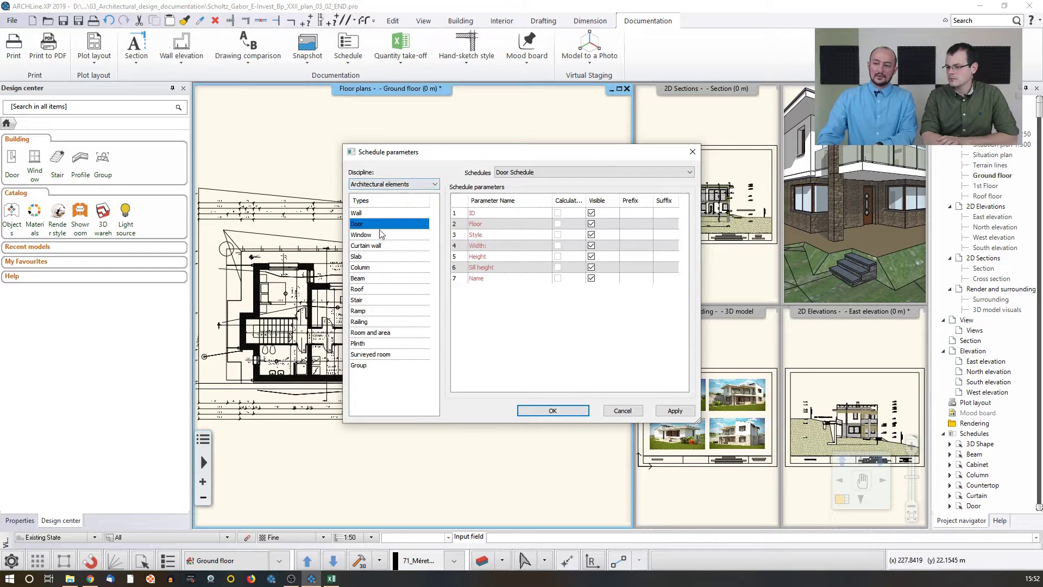
click(553, 411)
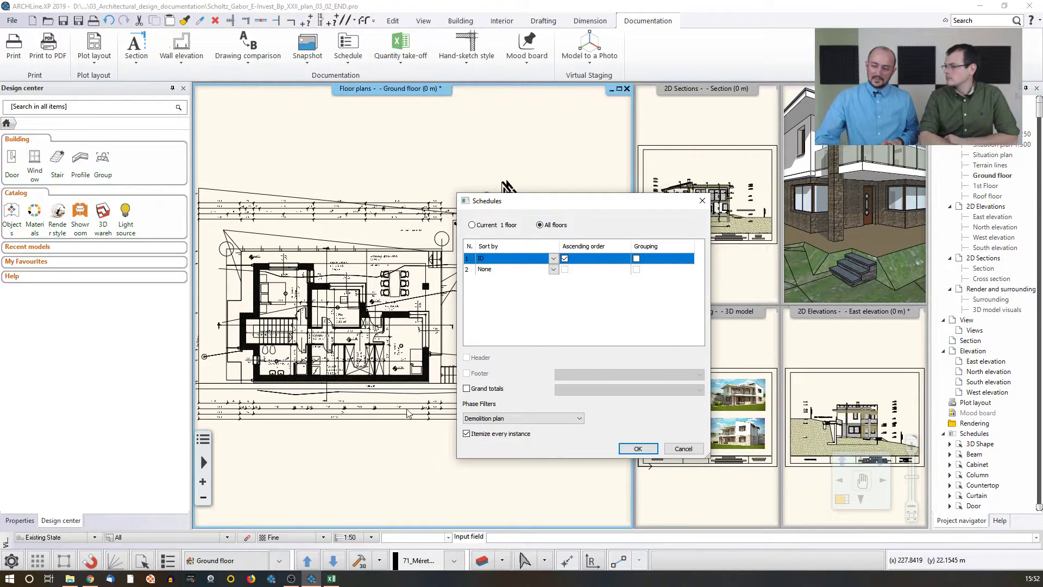
click(633, 449)
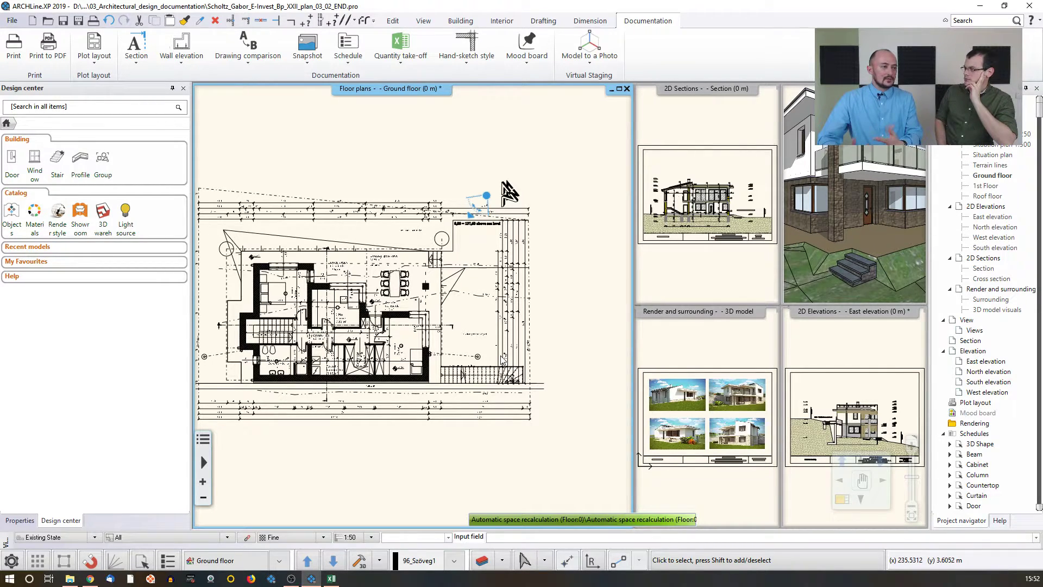
middle_drag(568, 329, 458, 341)
scroll(496, 385, down, 2)
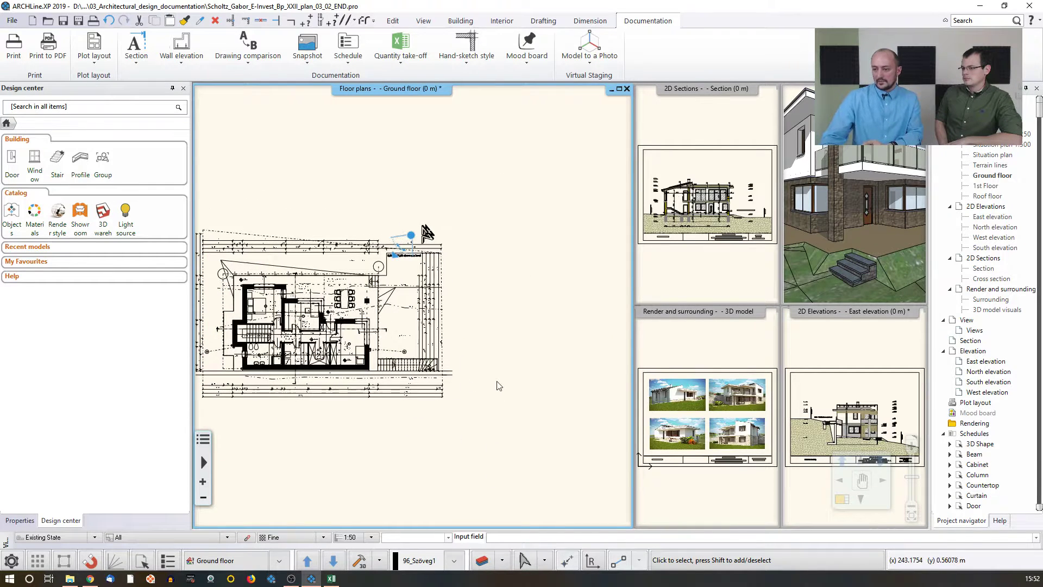
scroll(497, 385, down, 1)
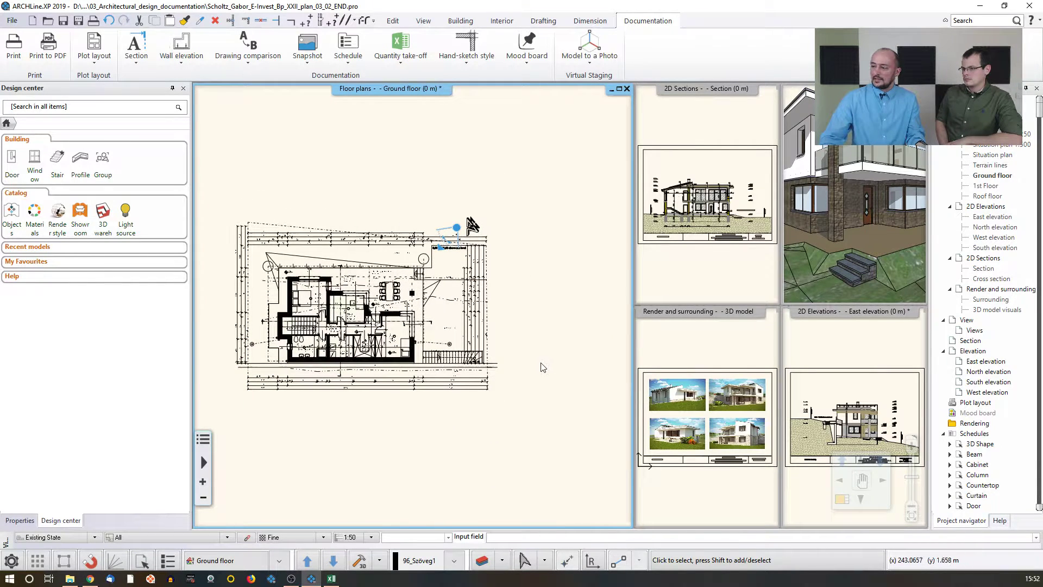
scroll(543, 367, down, 1)
scroll(417, 324, up, 2)
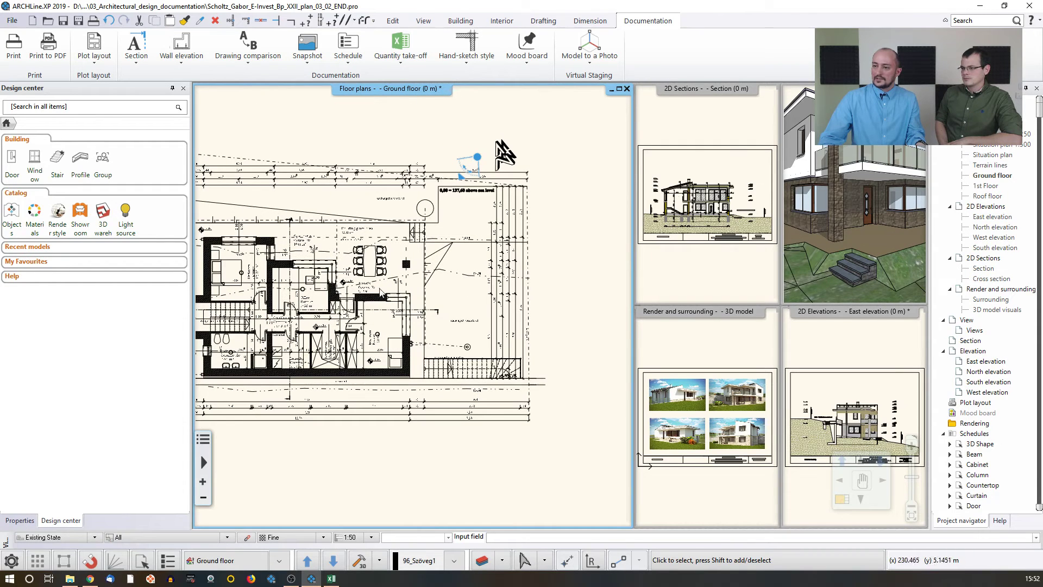
click(13, 21)
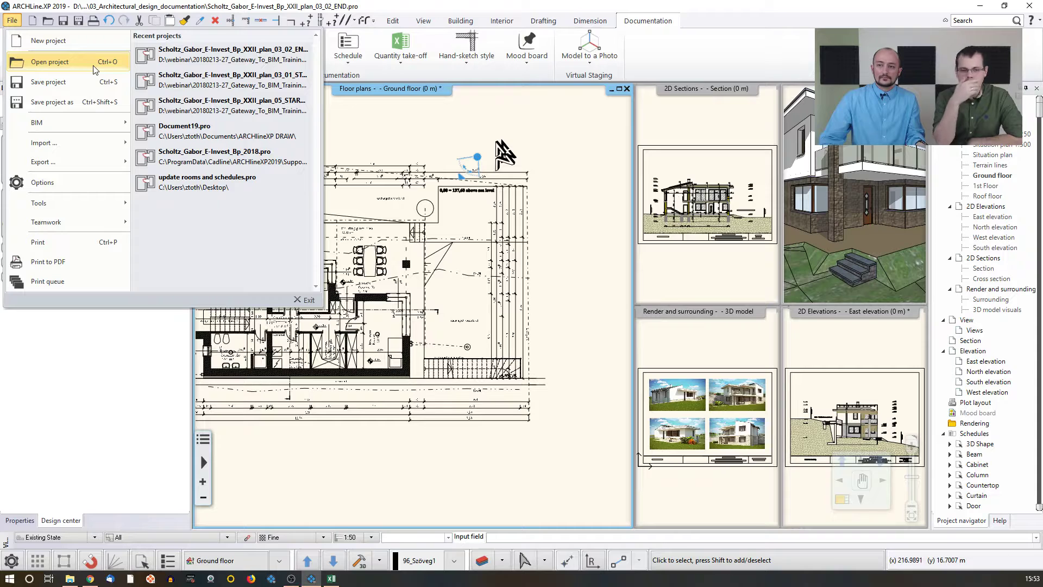
click(182, 87)
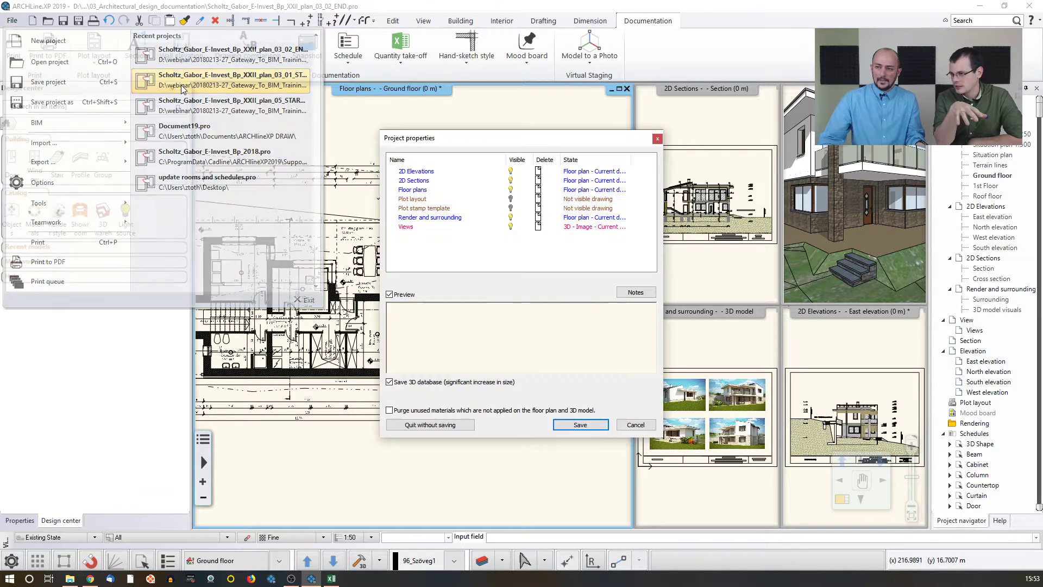
click(430, 424)
click(540, 316)
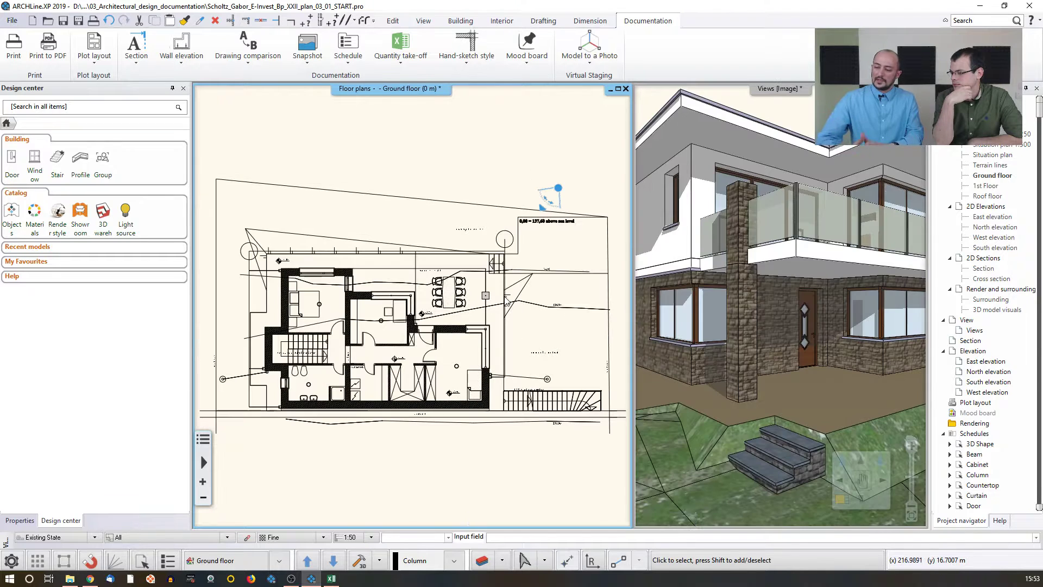
Step: Place a door schedule covering all floors in this project, with itemized instances sorted by ID
scroll(507, 299, down, 3)
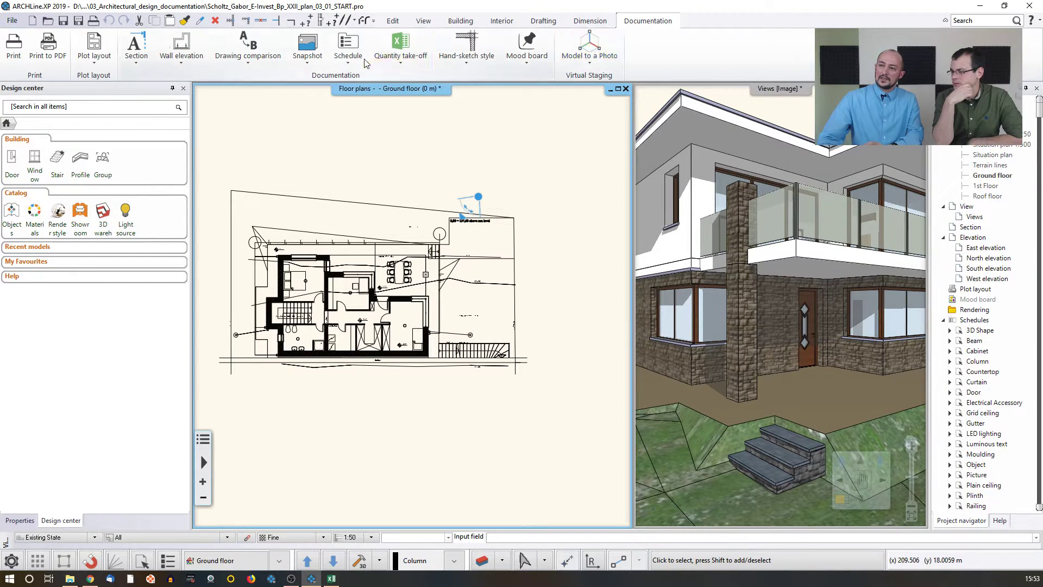
click(348, 49)
click(357, 101)
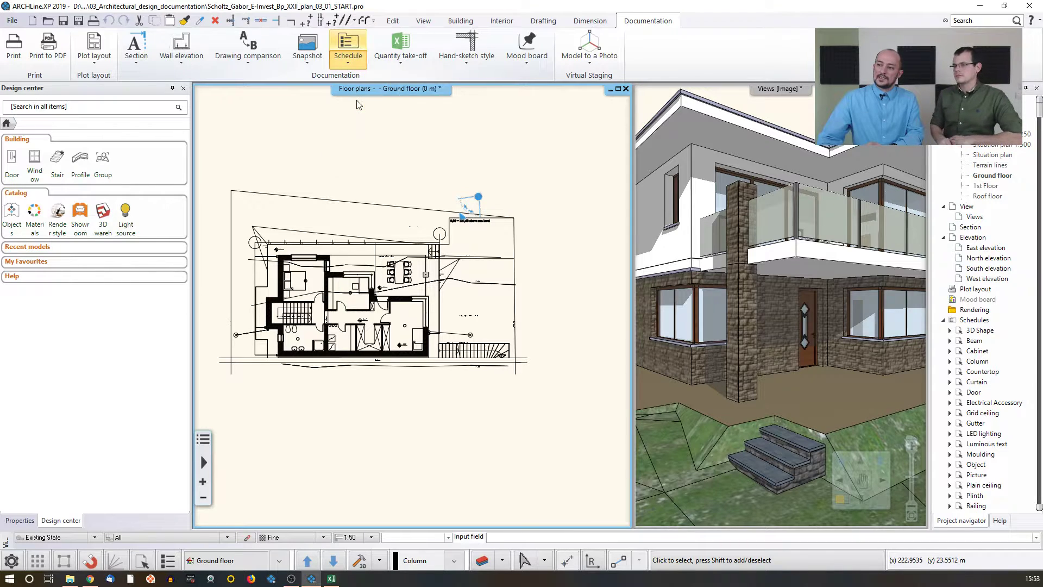
click(358, 224)
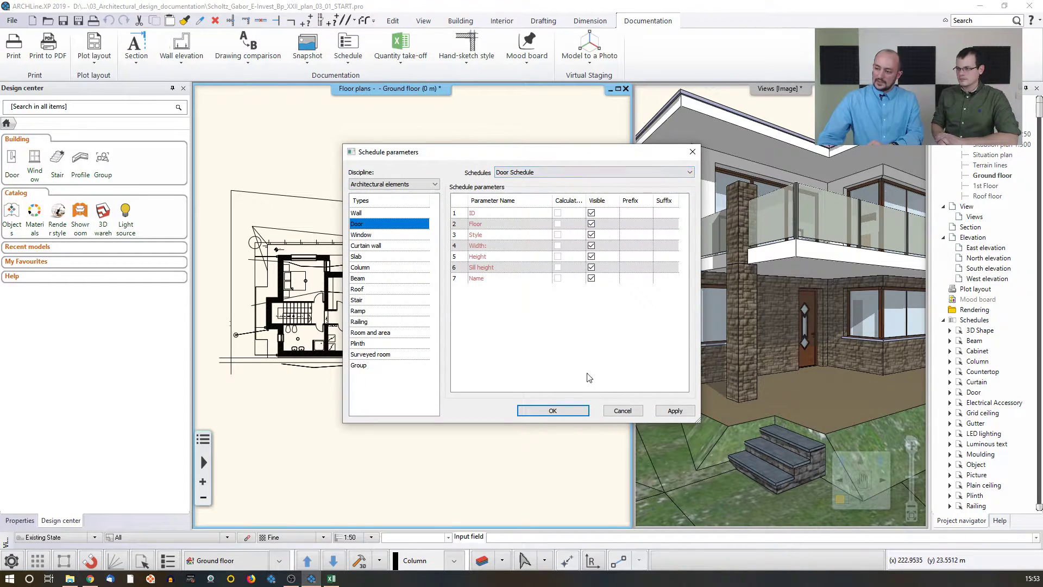
click(552, 410)
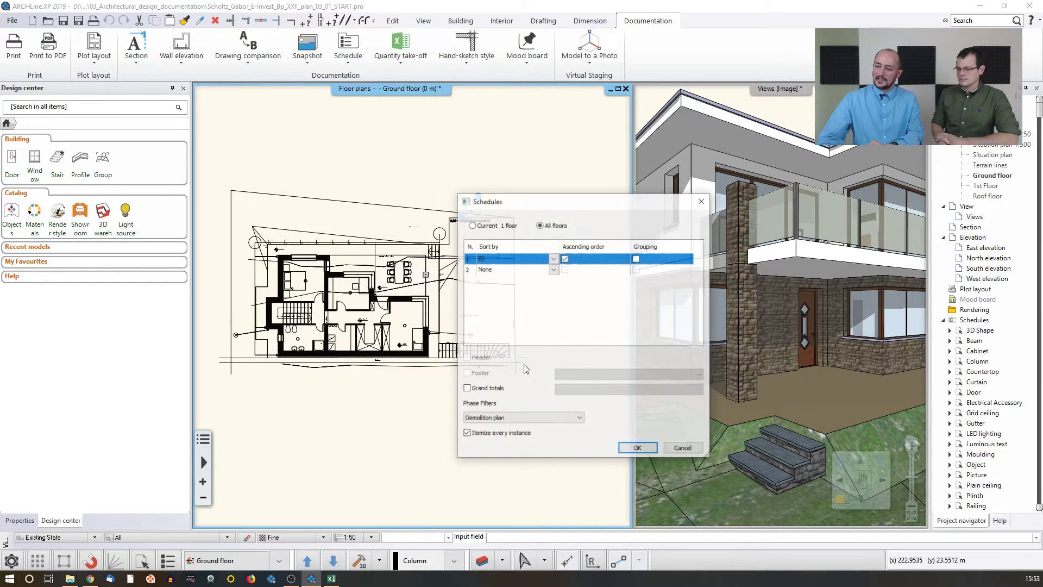
click(623, 451)
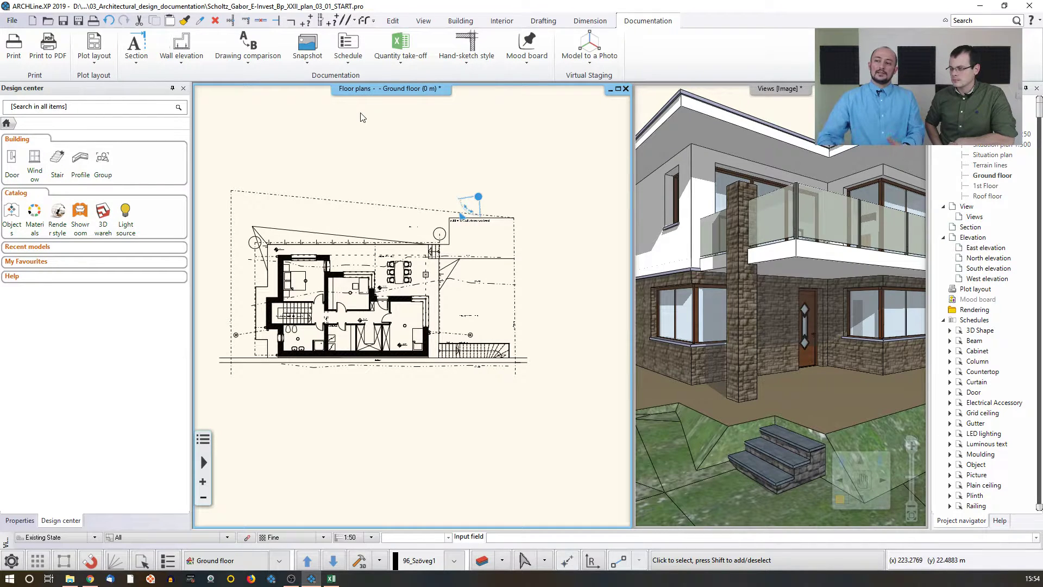
click(393, 60)
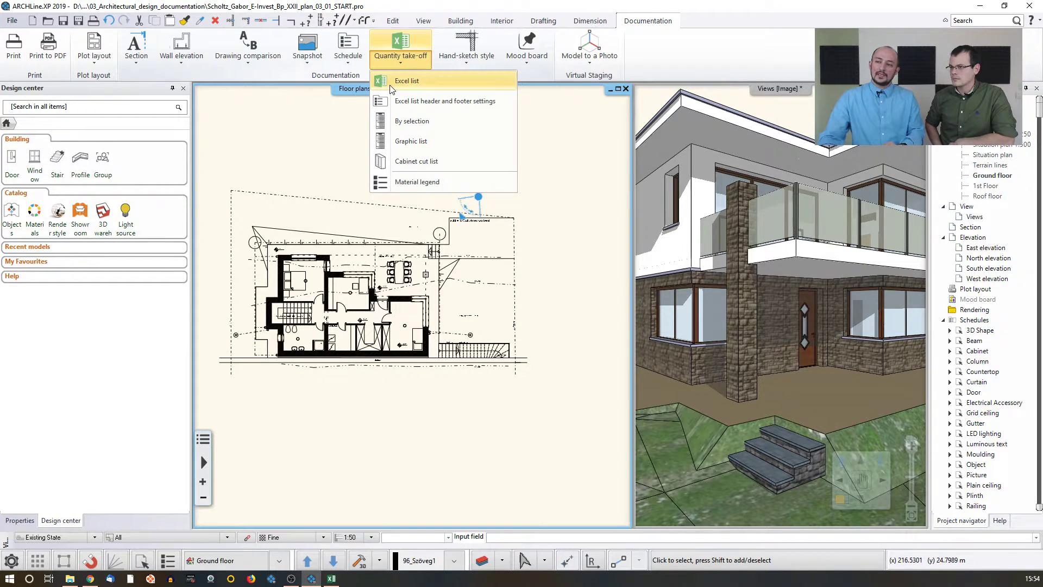
click(393, 81)
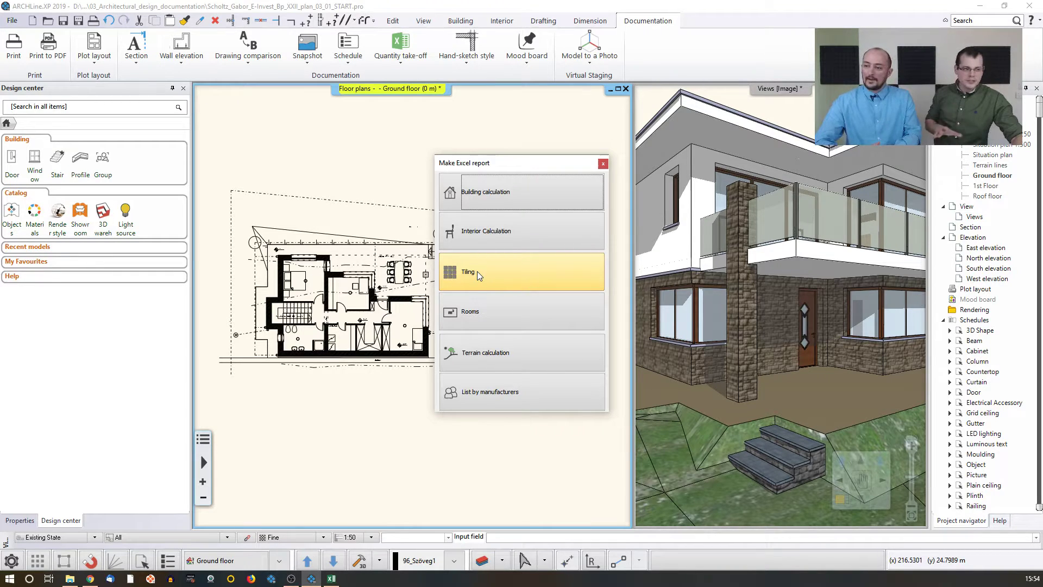
click(603, 163)
Step: Start a DWG export and create and open a new folder named Export on the Desktop
middle_click(417, 172)
middle_click(417, 172)
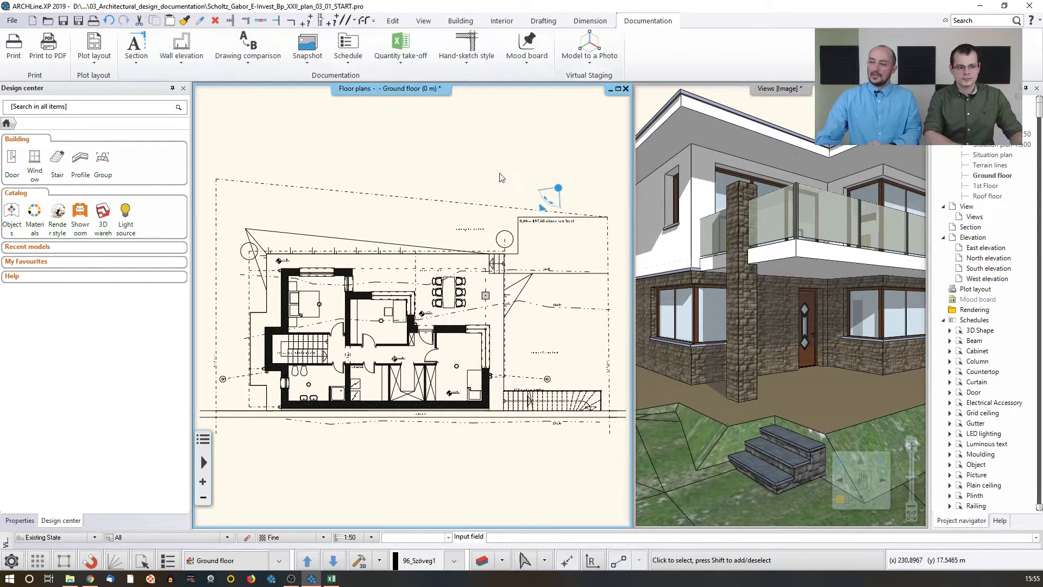
click(12, 21)
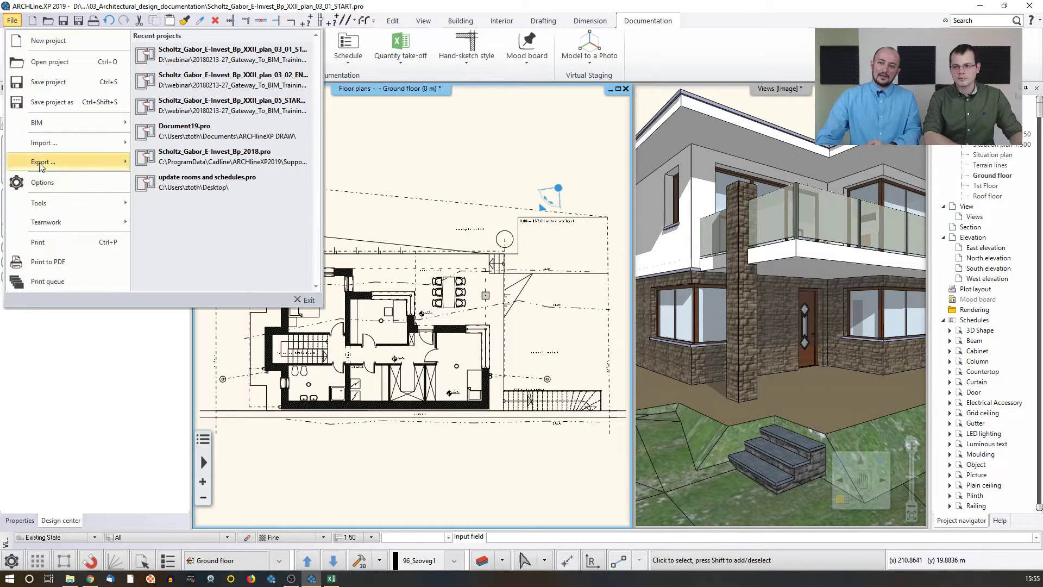
mouse_move(41, 163)
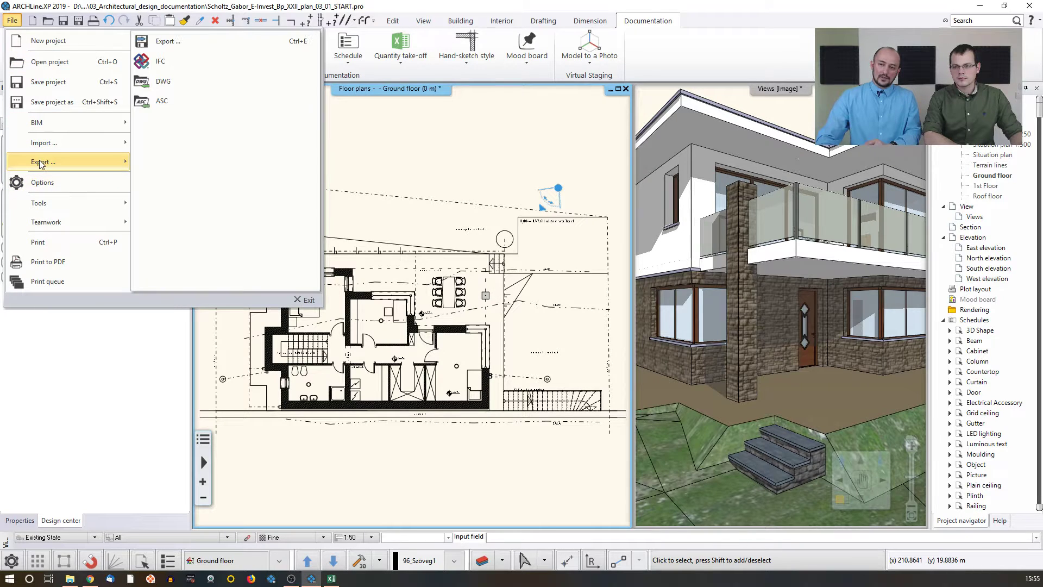
click(183, 83)
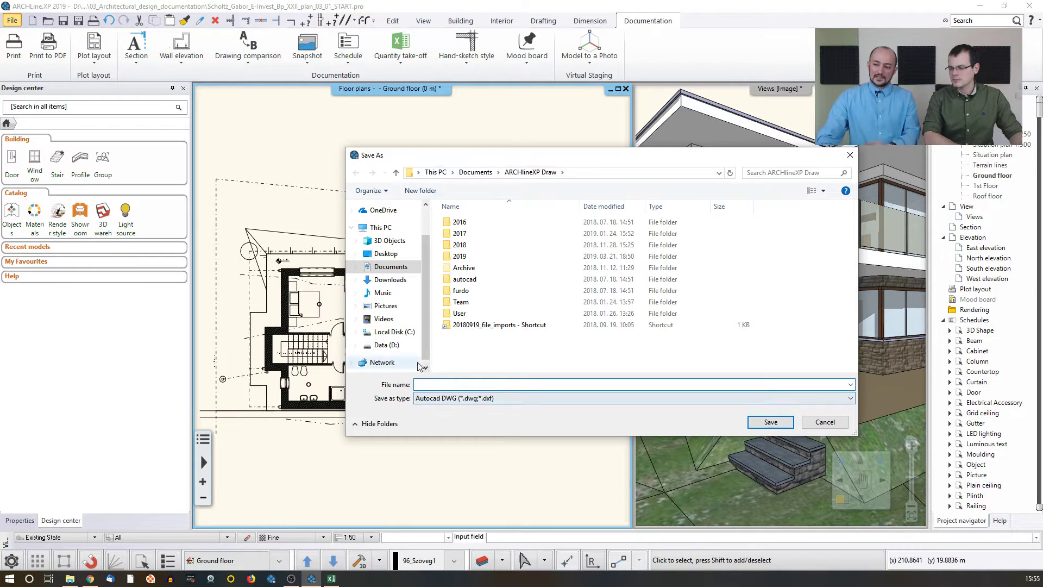
click(385, 258)
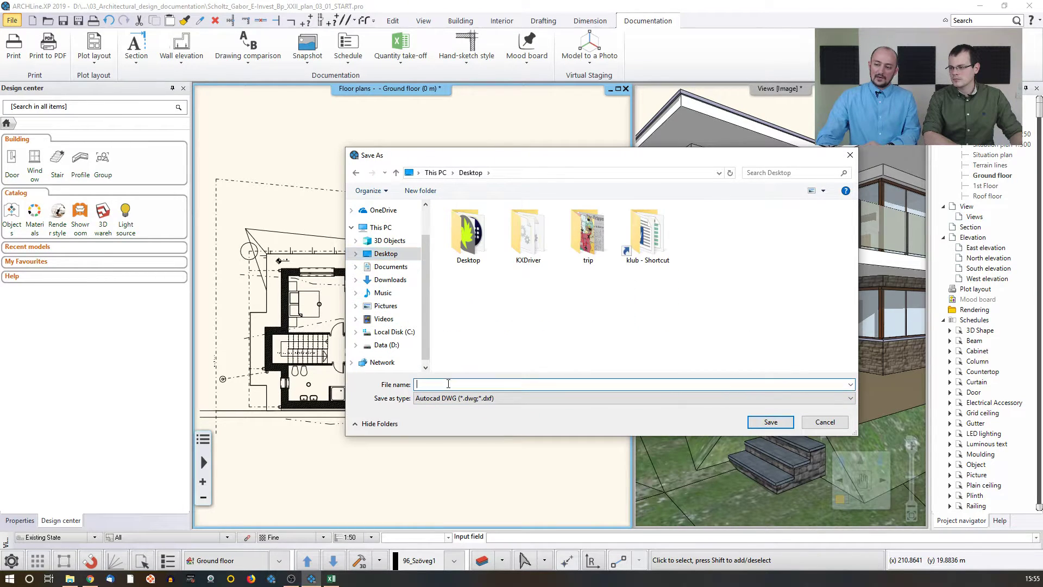
click(420, 191)
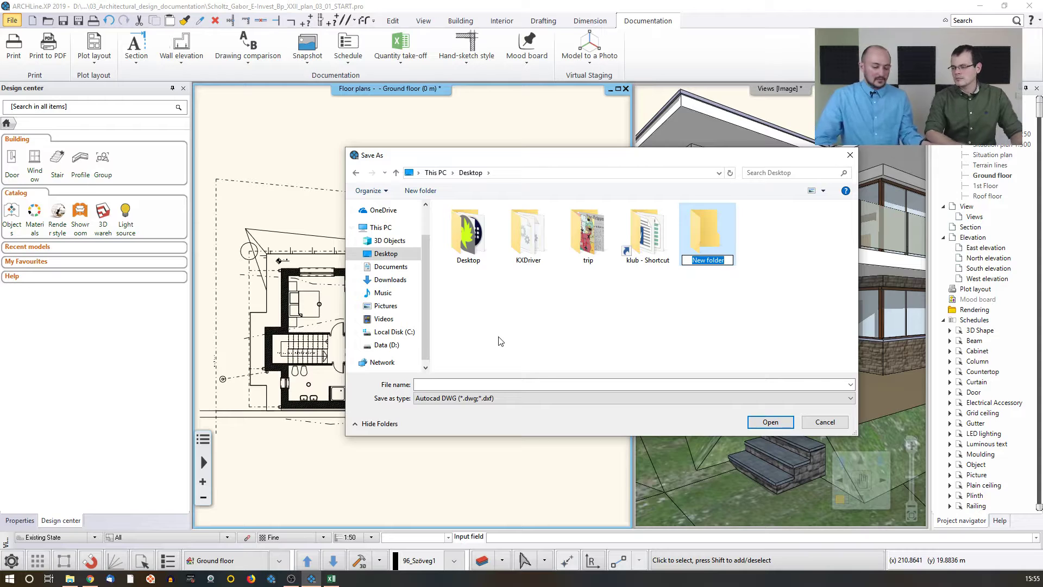
text(Export)
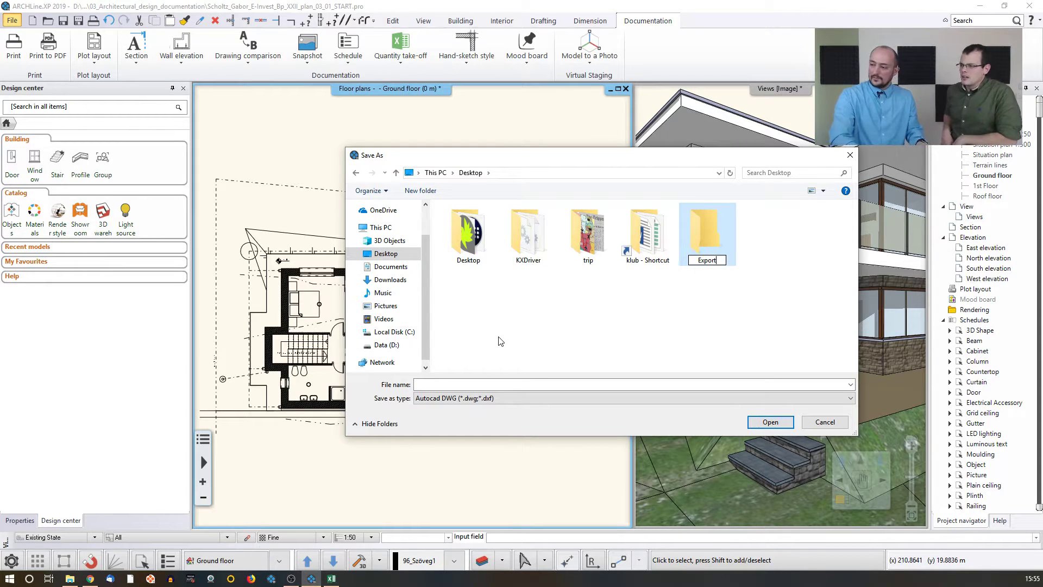
key(Return)
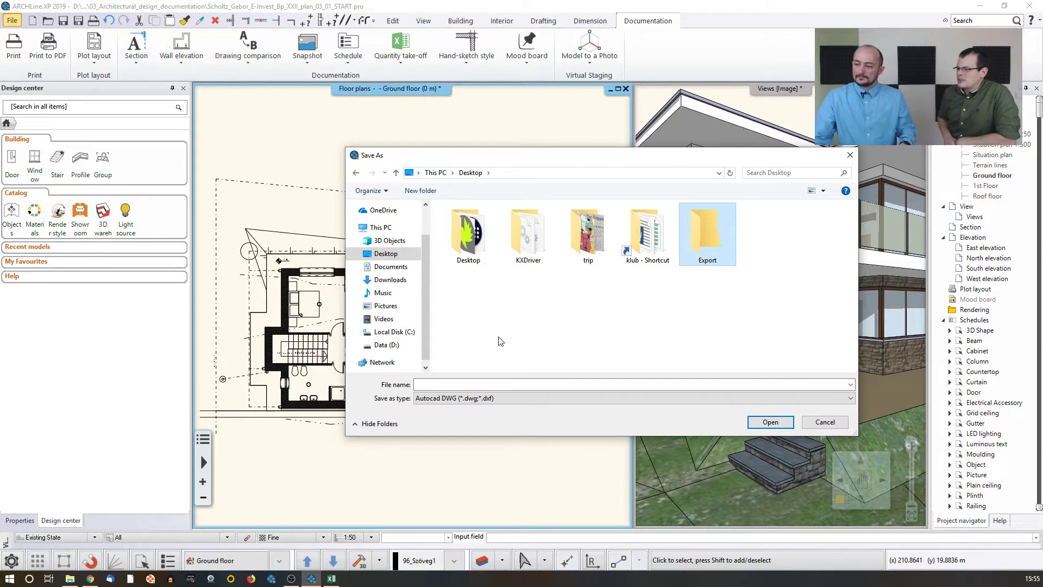
double_click(702, 240)
Step: Save the DWG export as "Floor plan" in the Export folder, exporting every floor in one step in mm, Release 2004-2006
click(456, 383)
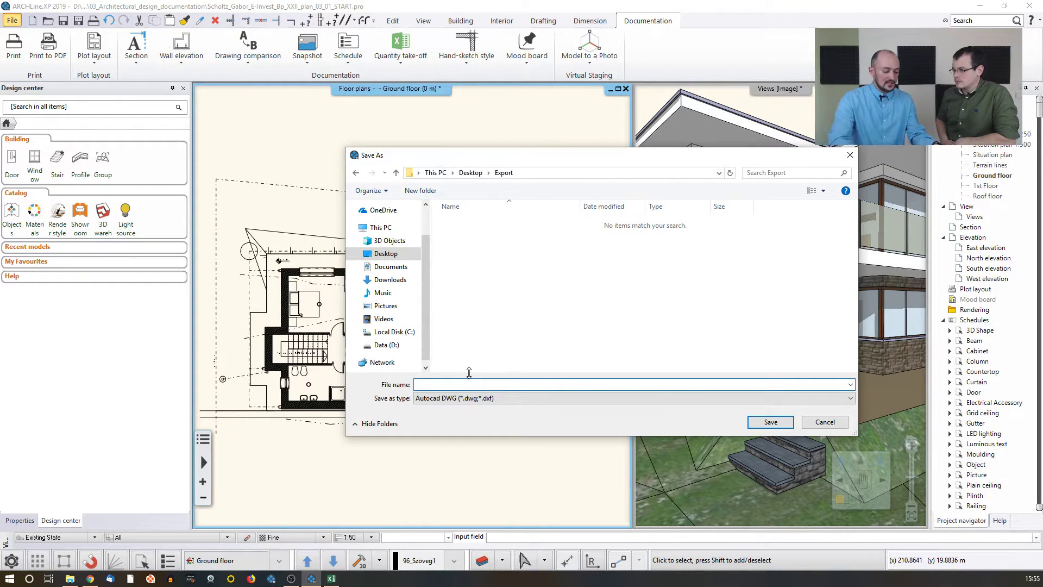
text(Floo)
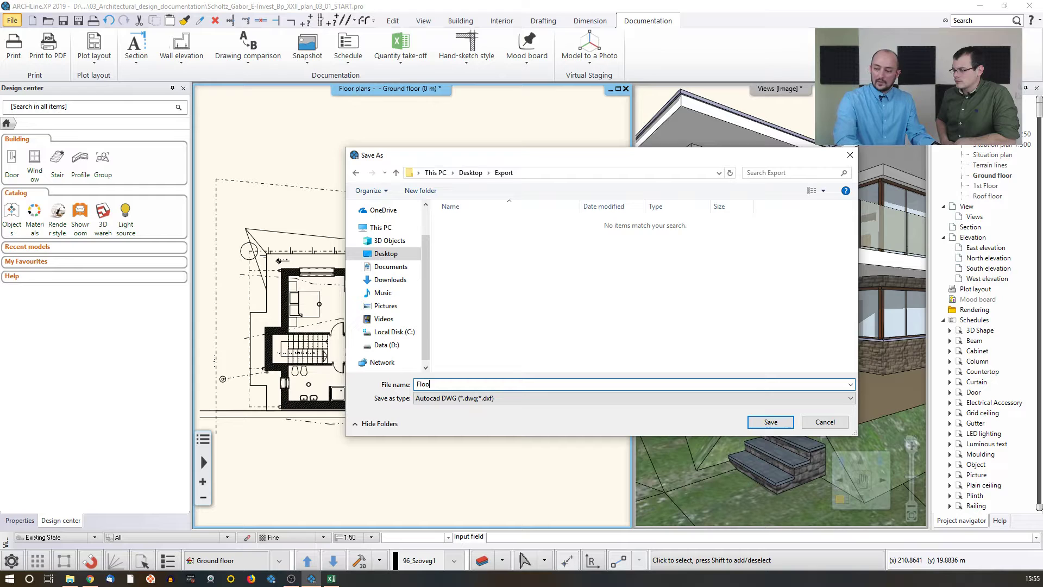
text(r plans)
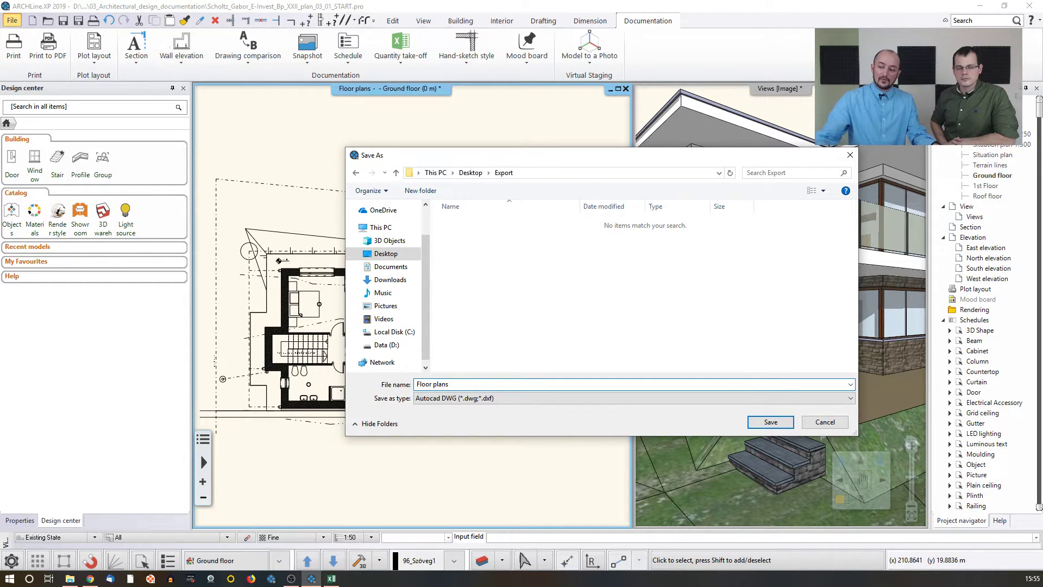
click(766, 424)
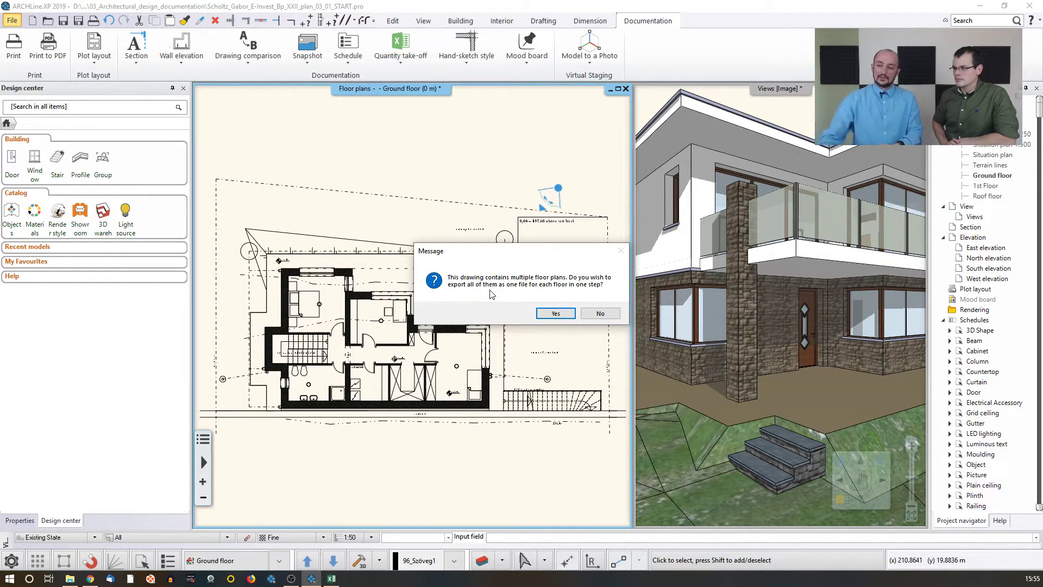
click(556, 314)
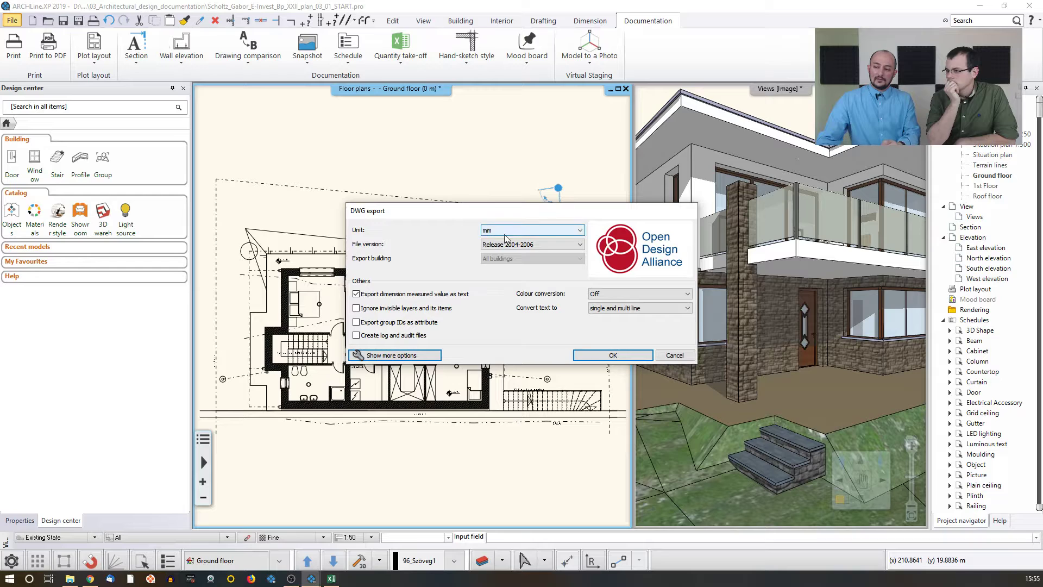
click(549, 247)
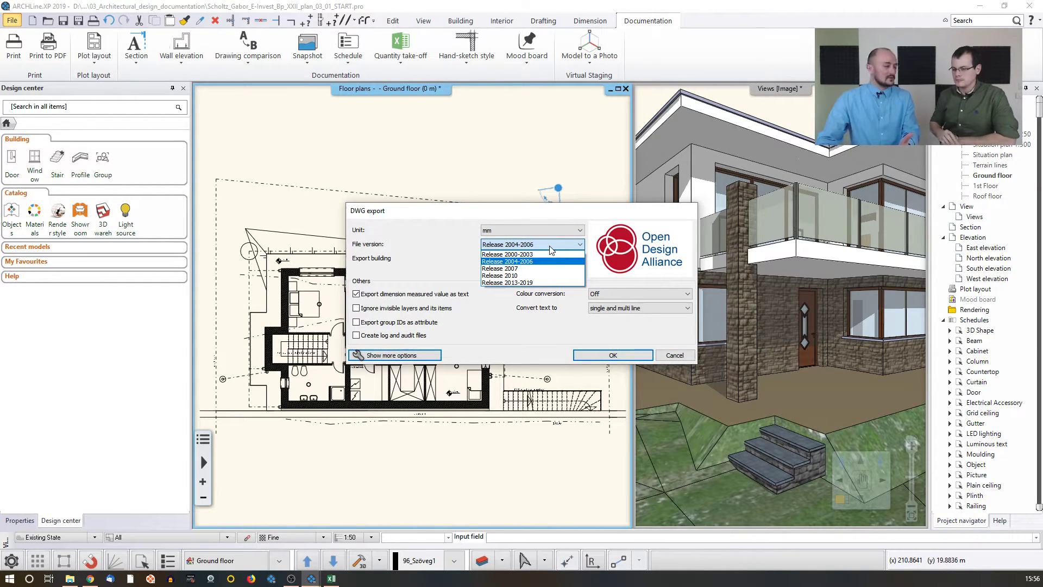
click(502, 213)
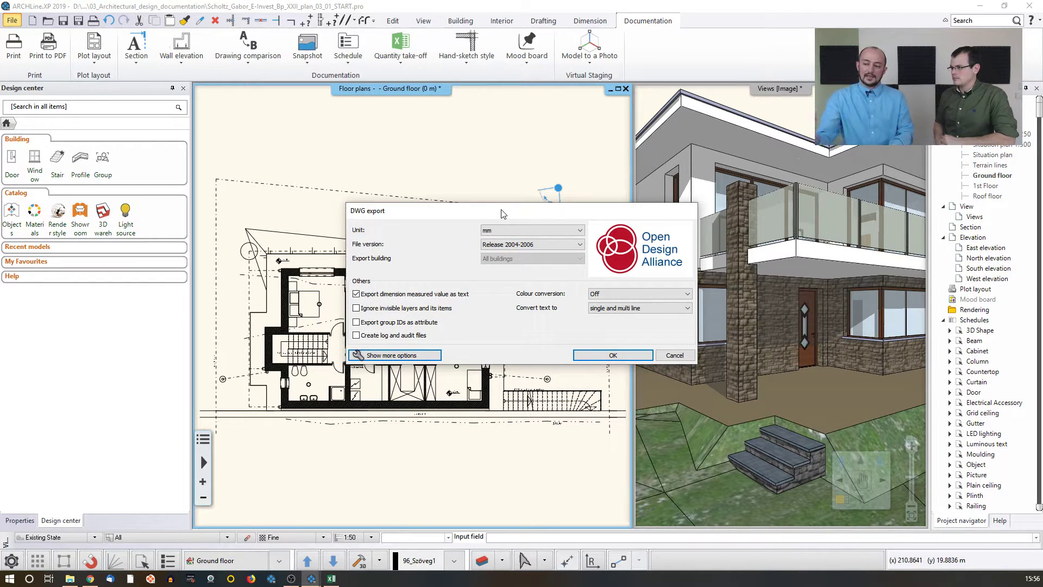
click(612, 355)
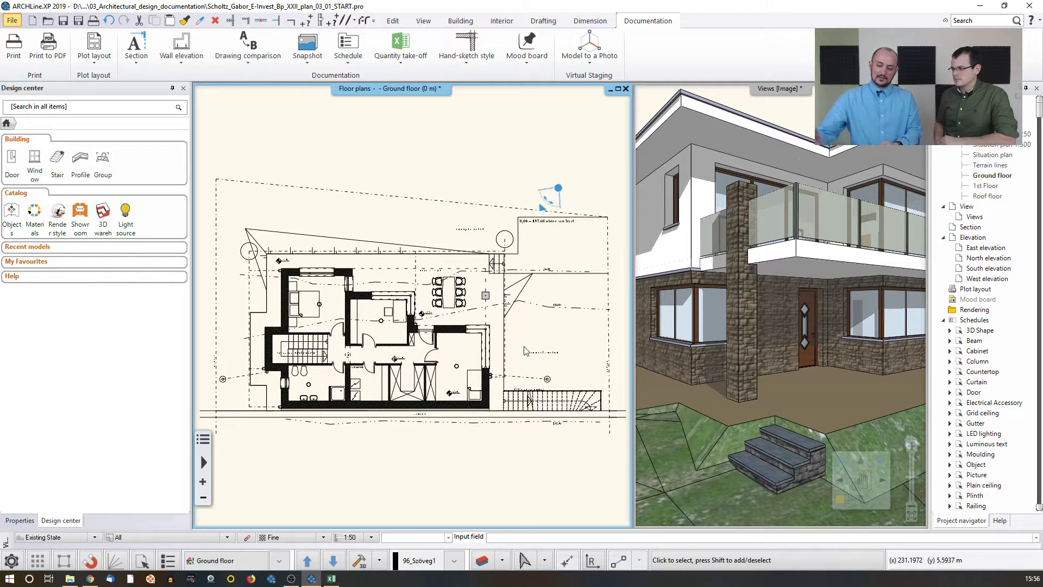
Step: Check the exported DWG files in the Export folder on the Desktop
click(70, 578)
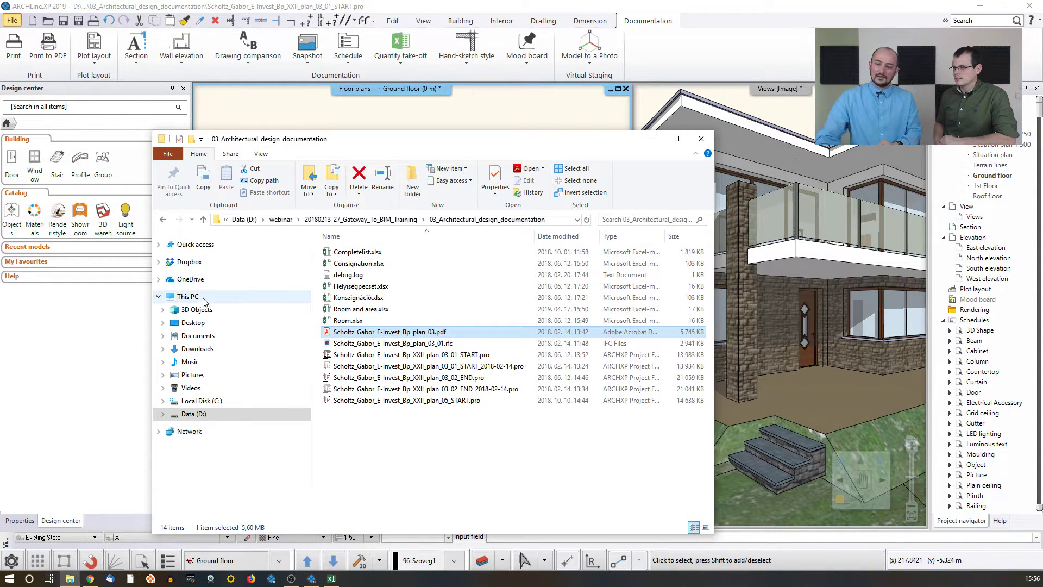
click(204, 324)
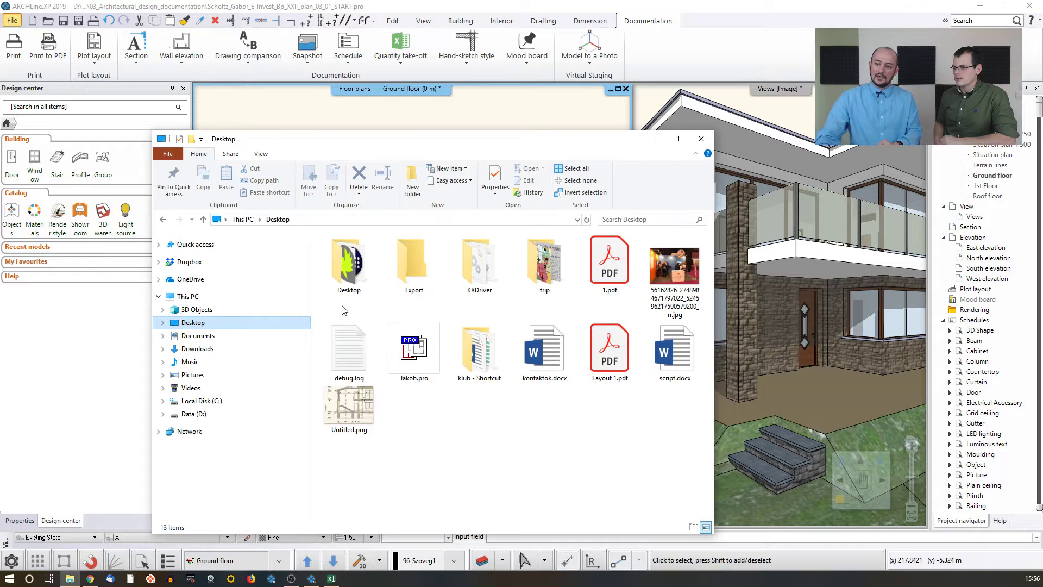
double_click(415, 263)
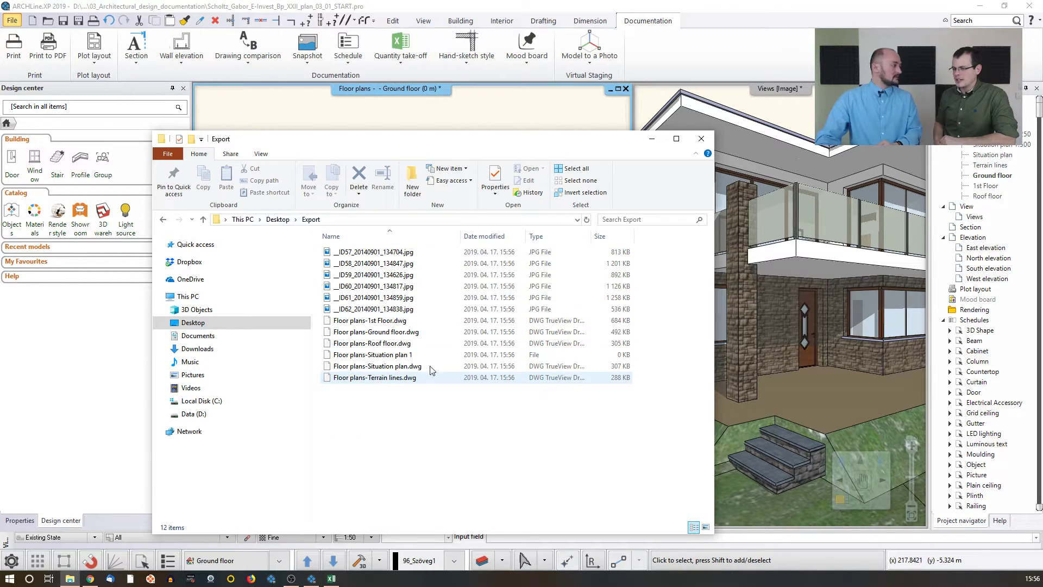
click(653, 139)
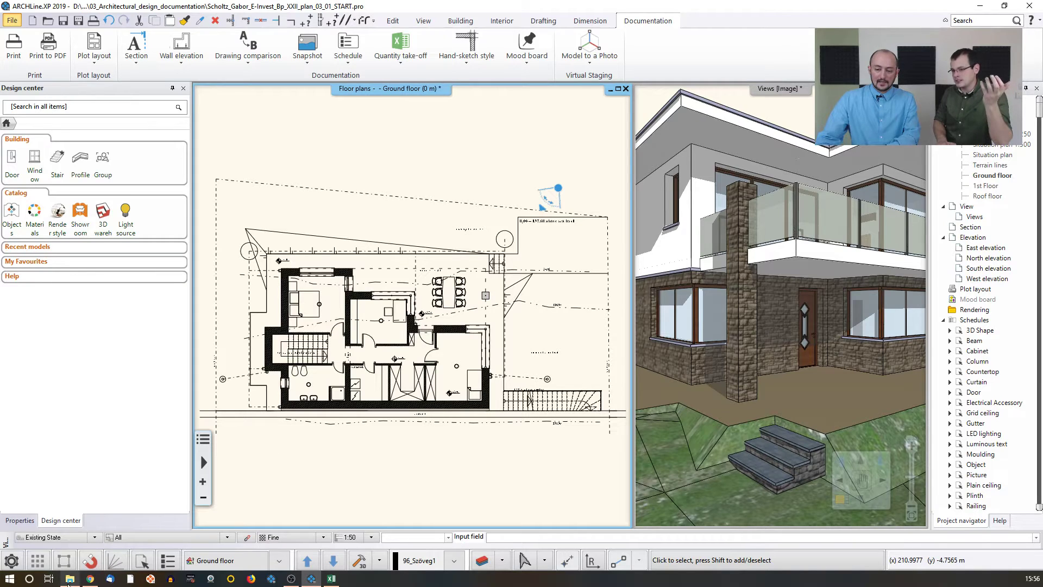
Step: Start an IFC export of the project and cancel it
click(13, 22)
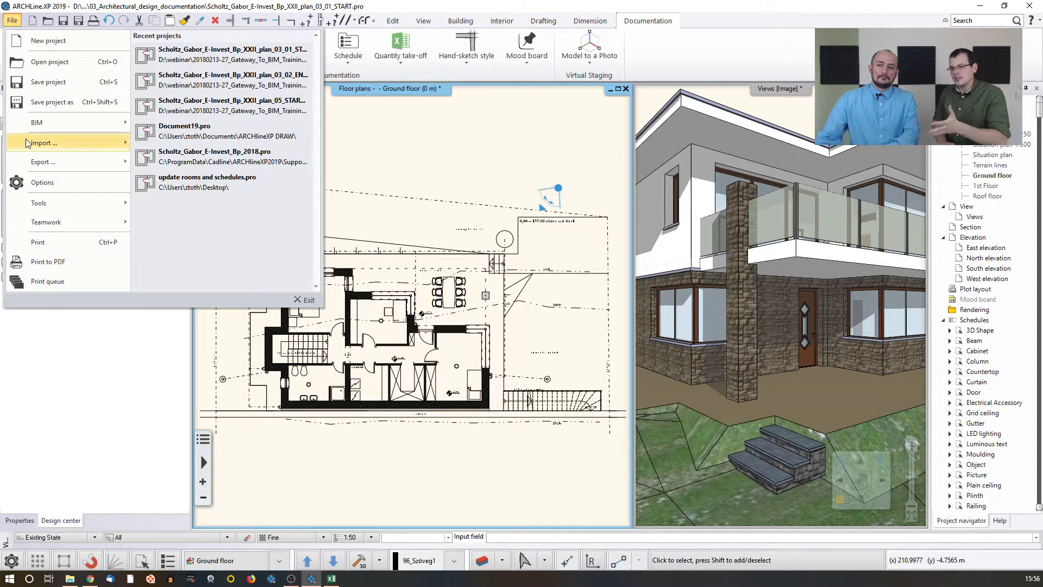
mouse_move(31, 122)
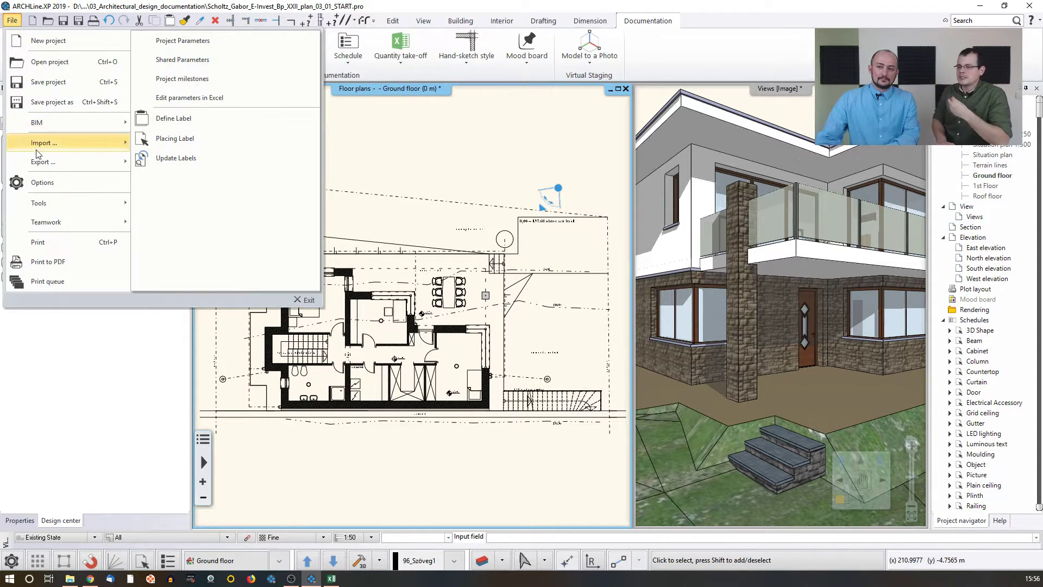
mouse_move(60, 162)
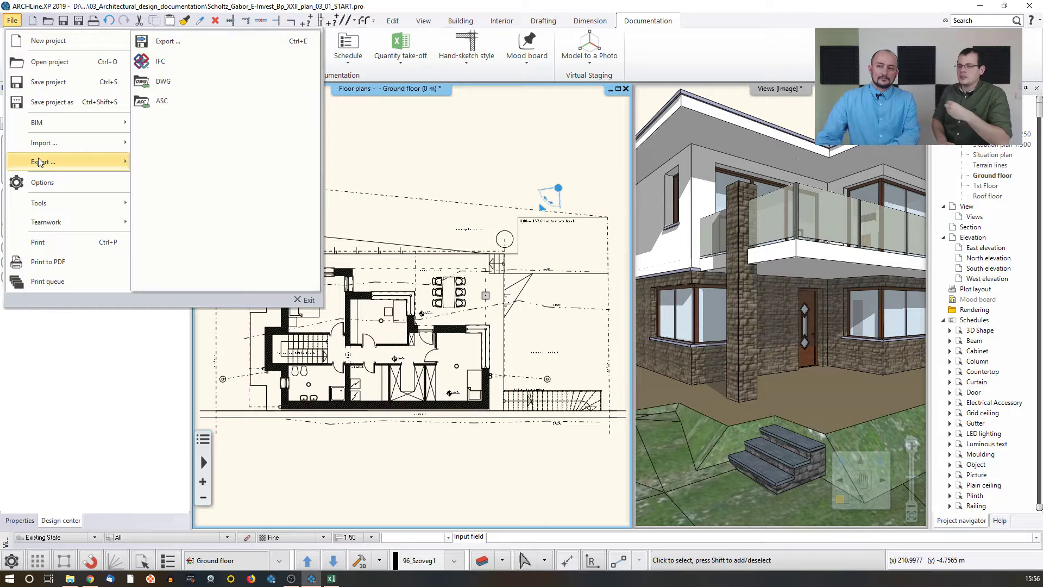
click(235, 64)
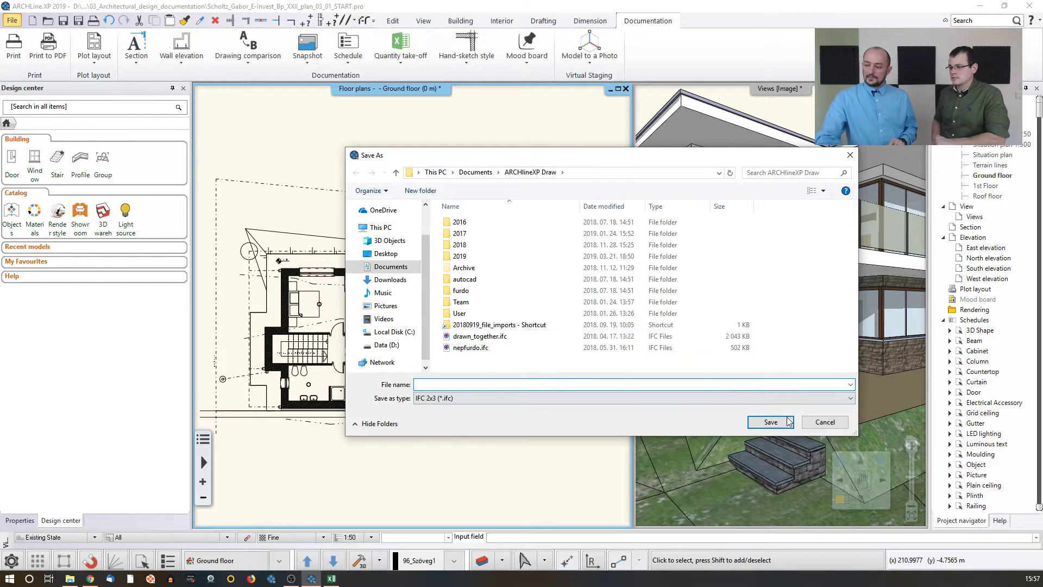
click(825, 422)
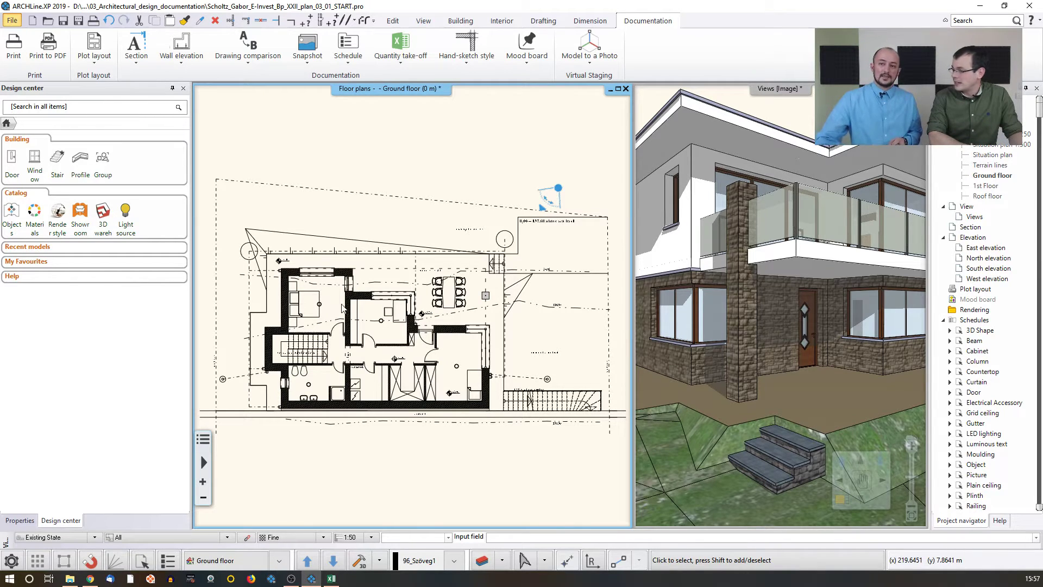
Step: Open the general export dialog and review its available file types, then cancel
click(12, 20)
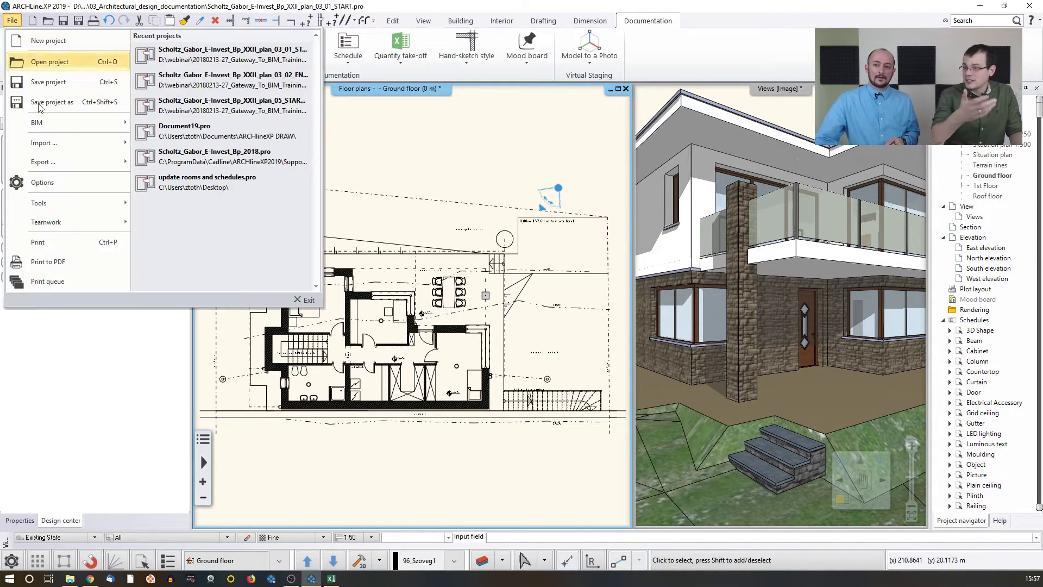
mouse_move(62, 158)
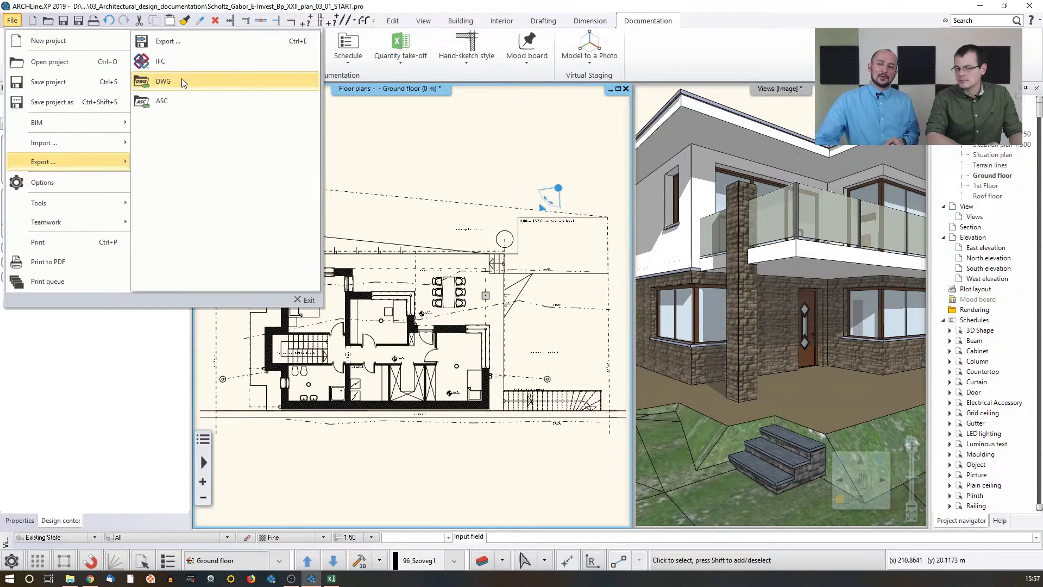
click(202, 43)
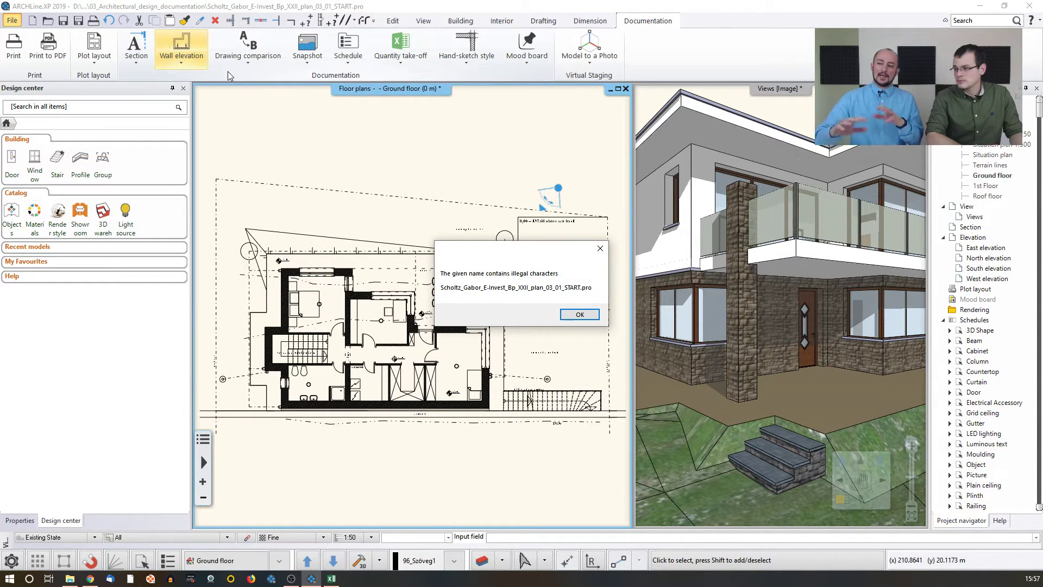
click(577, 314)
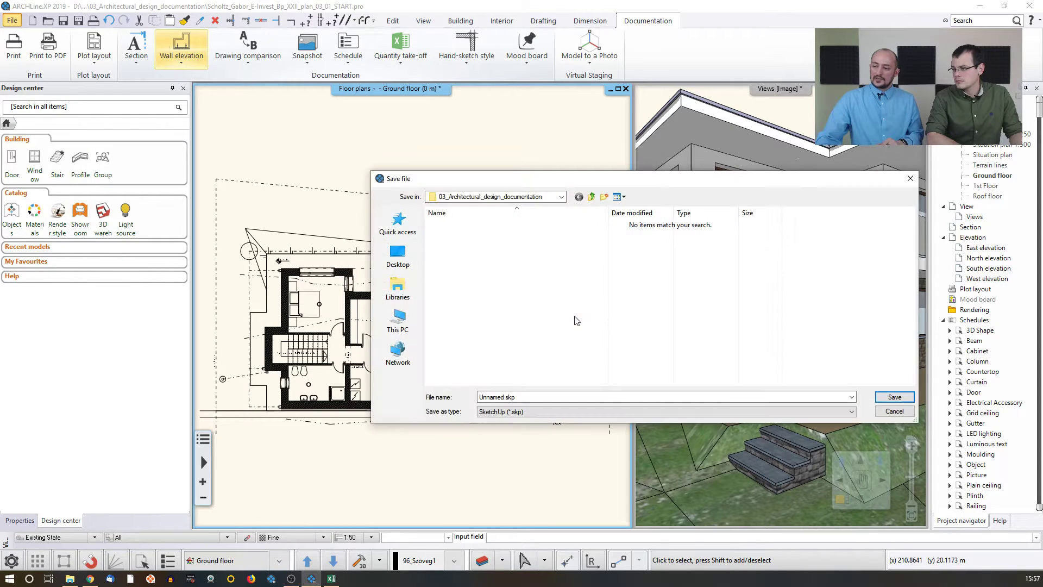
click(523, 411)
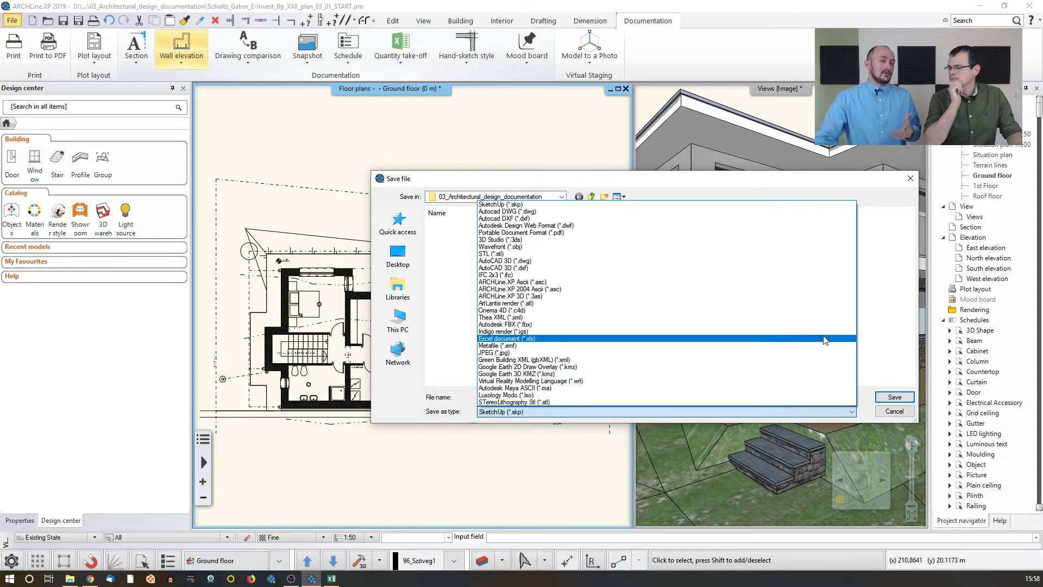
click(909, 260)
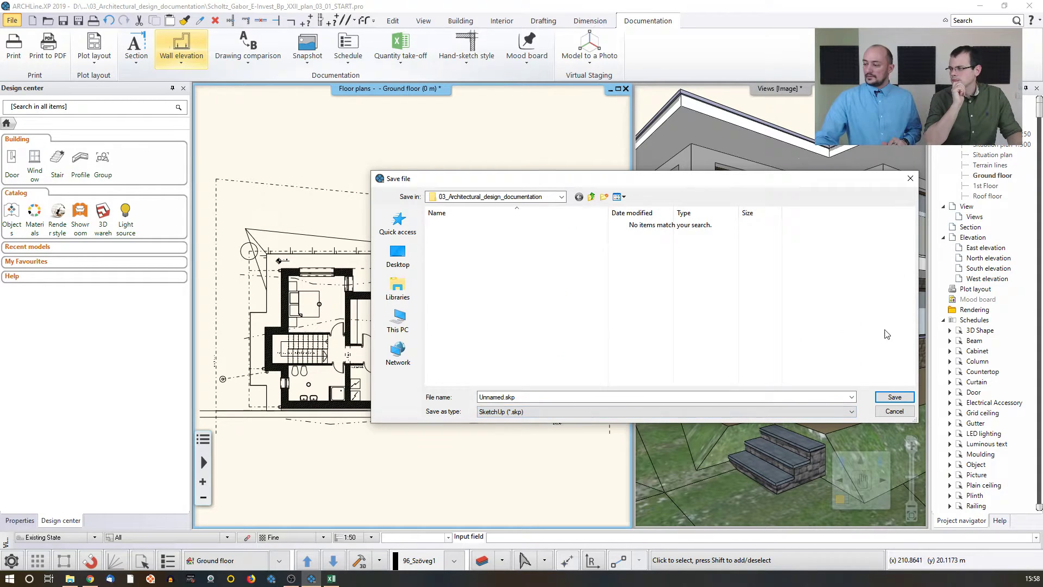
click(894, 411)
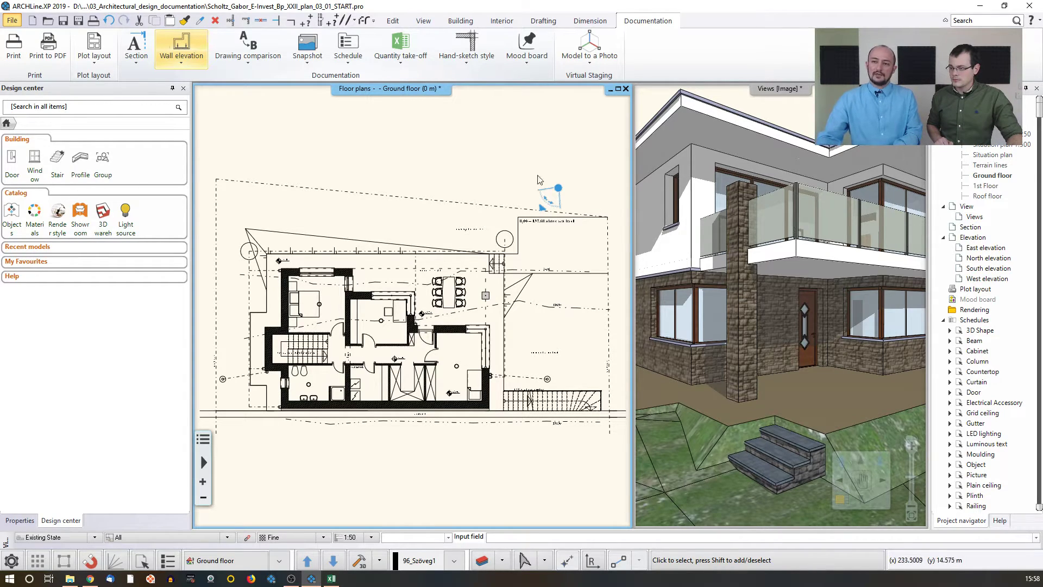
Step: Prepare a new landscape plot layout sheet with the English title-block stamp, accepting its parameter values
click(97, 58)
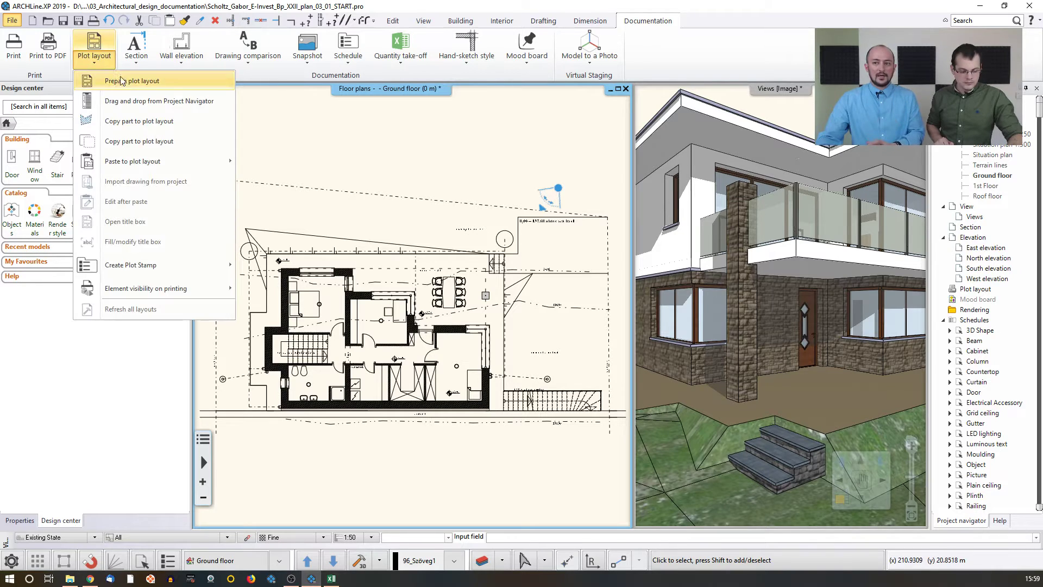
click(123, 80)
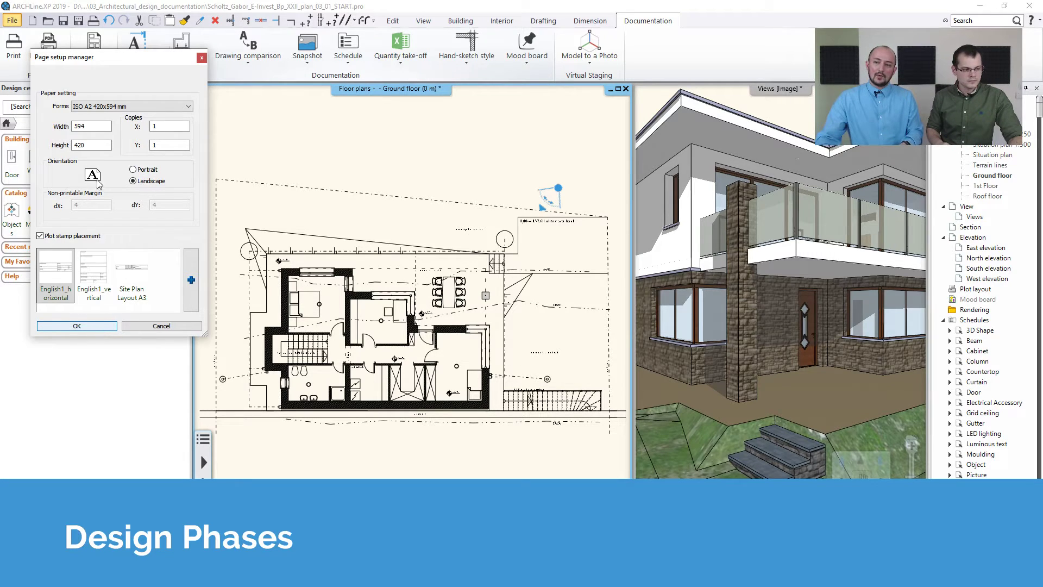
click(84, 294)
click(76, 326)
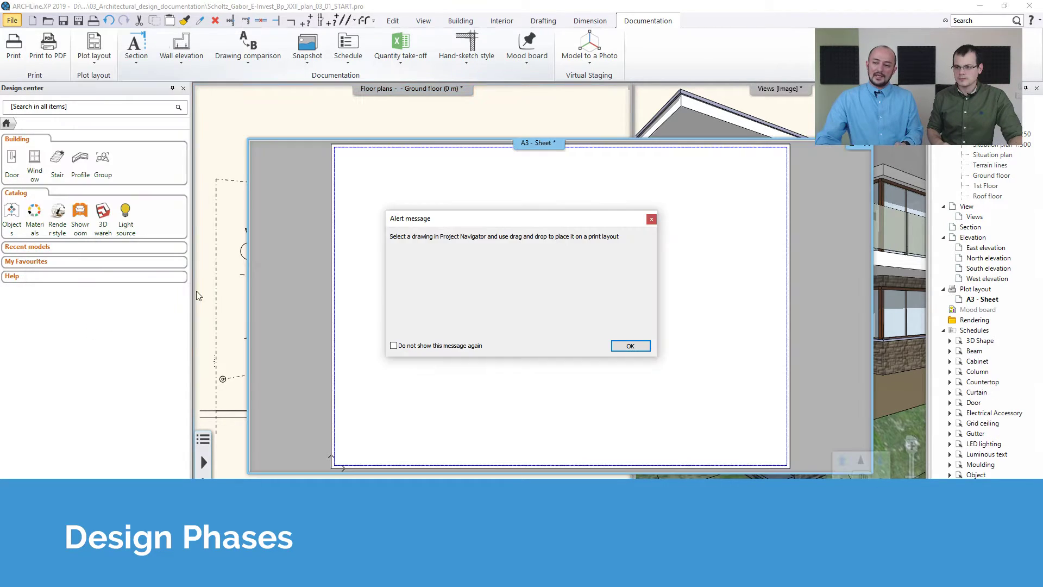
click(622, 349)
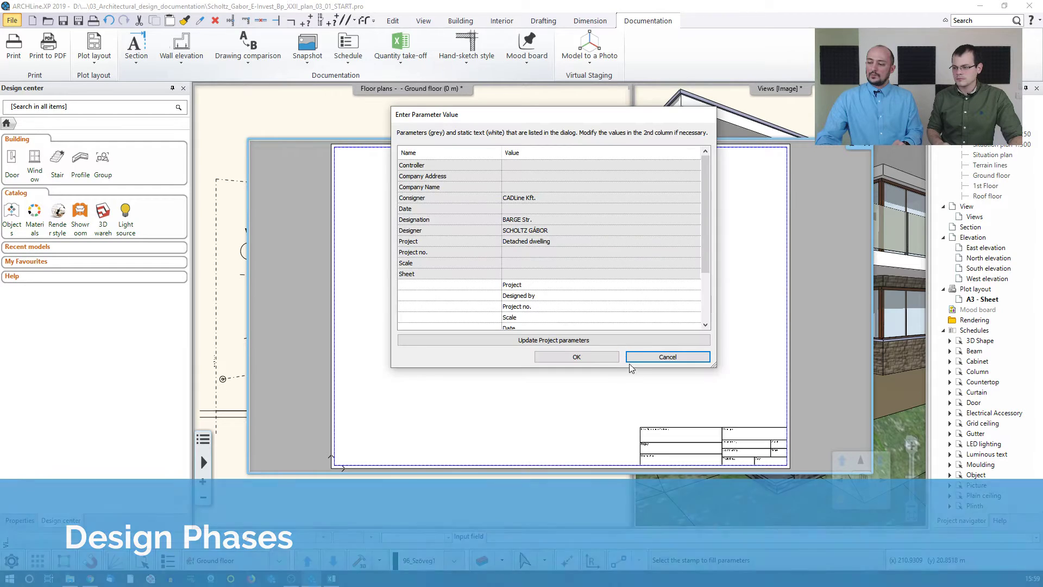
click(583, 357)
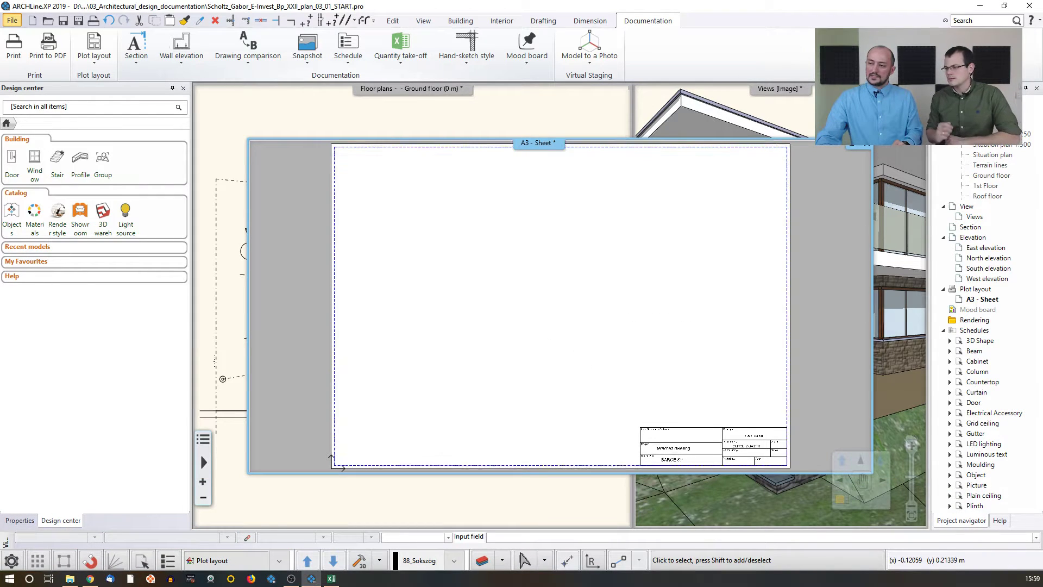
Step: Drag the ground floor plan from the project navigator onto the layout sheet and place it
drag(990, 197, 455, 304)
click(477, 368)
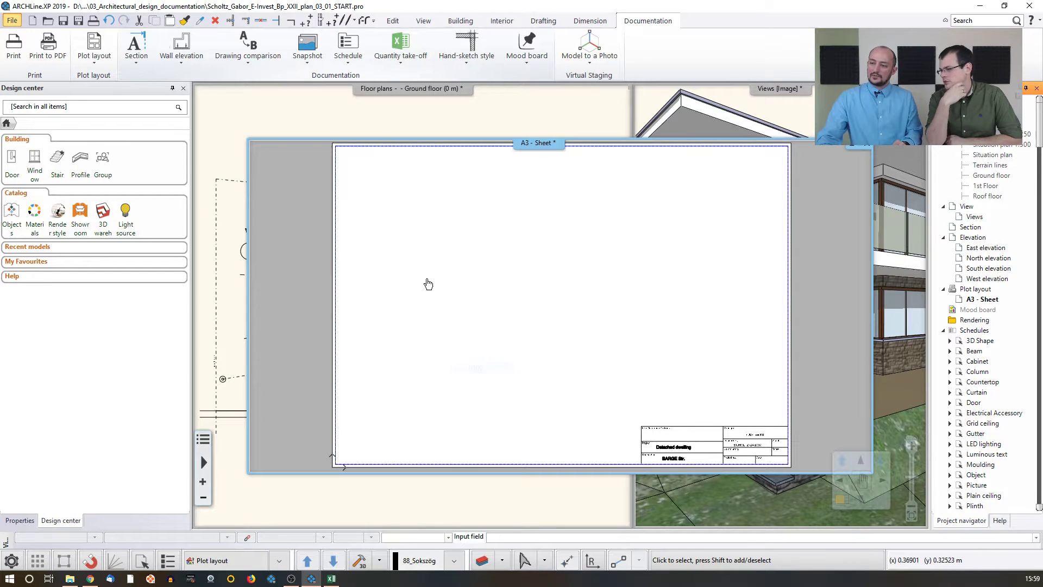
click(391, 303)
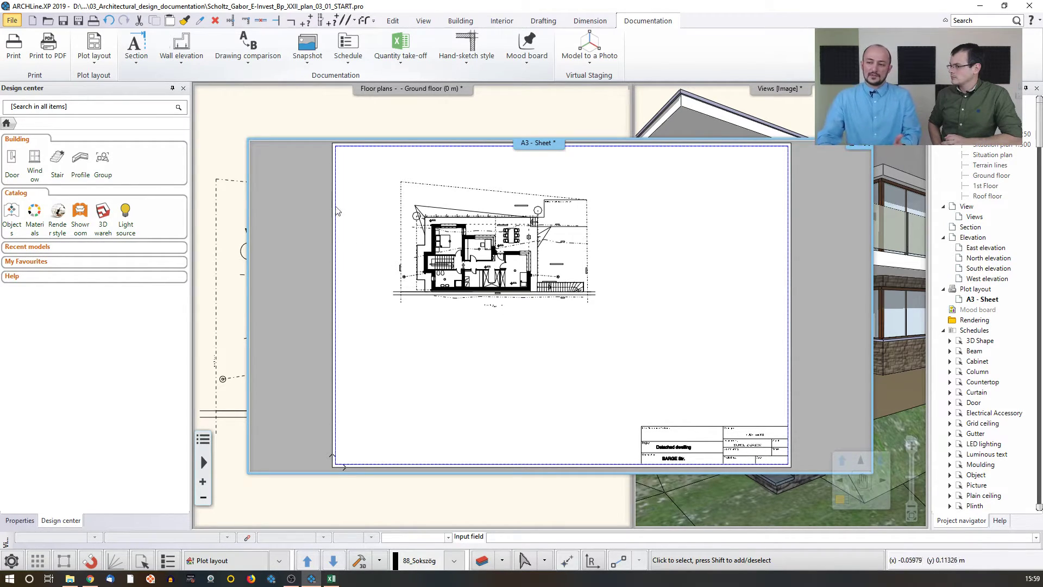
Step: Change the interior wall between the central rooms on the ground floor plan to the demolished phase
click(288, 130)
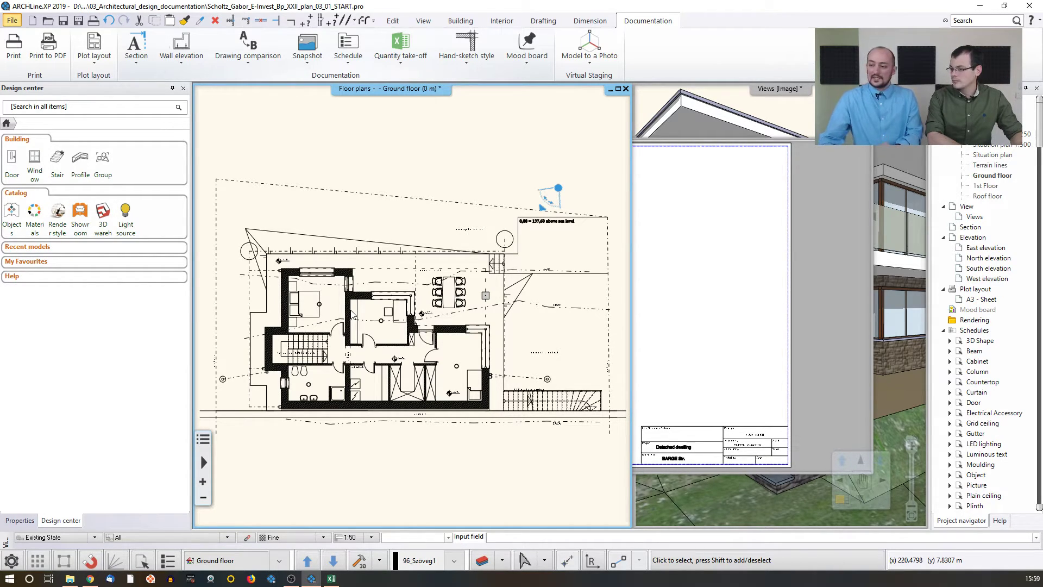
scroll(363, 322, up, 4)
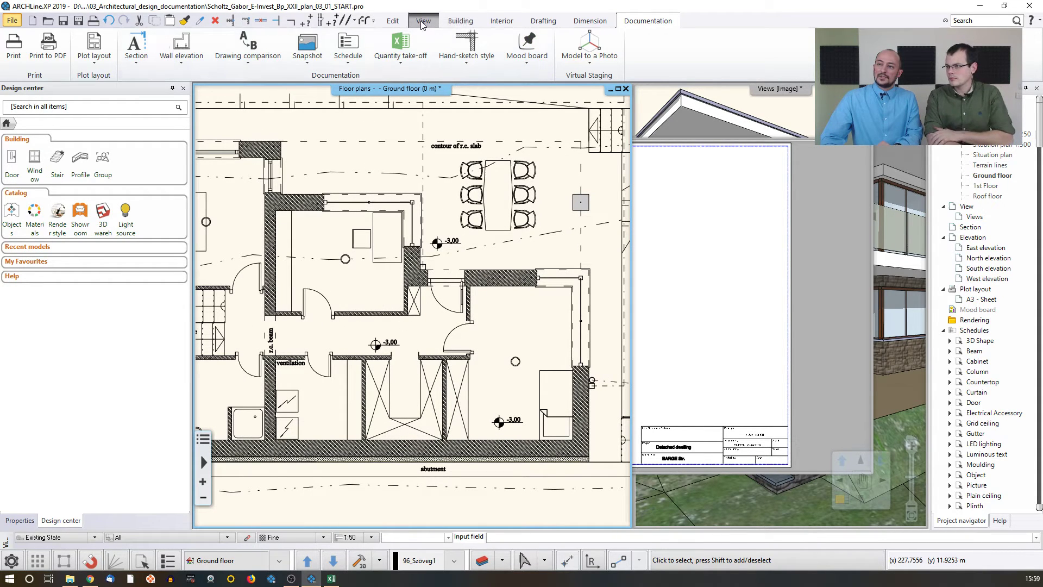
click(392, 21)
click(648, 61)
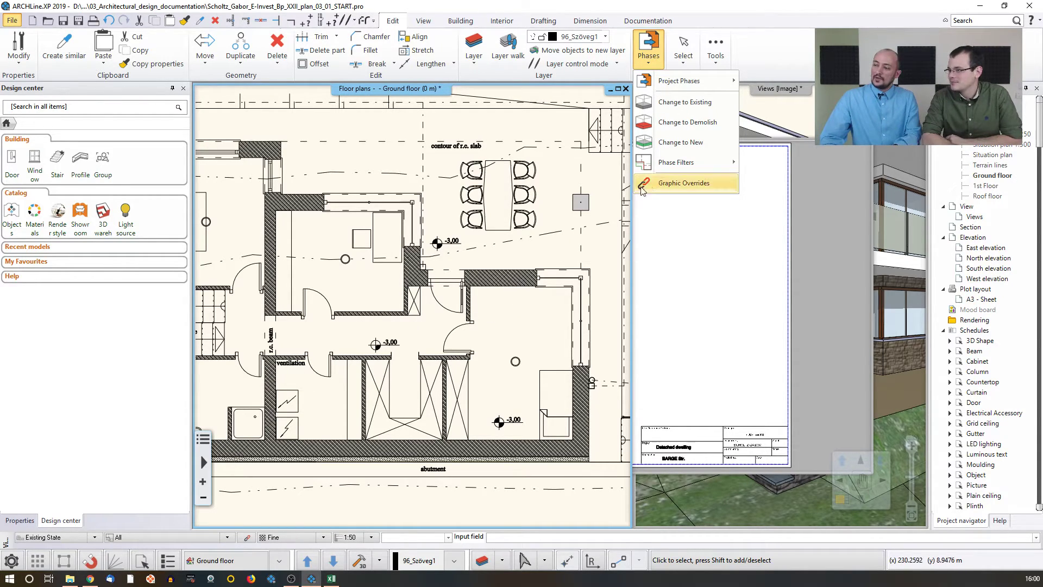
click(676, 123)
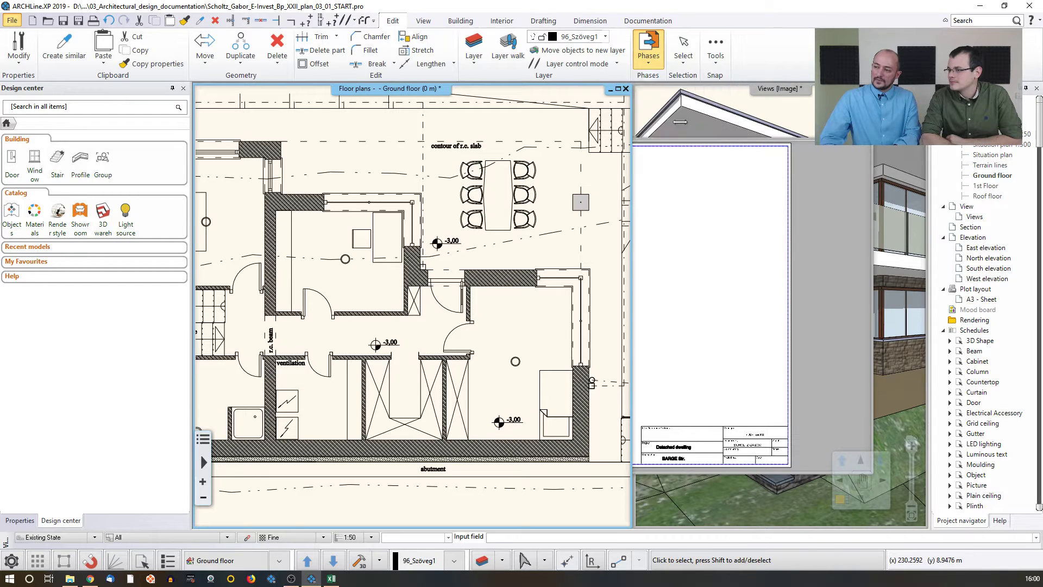
click(361, 313)
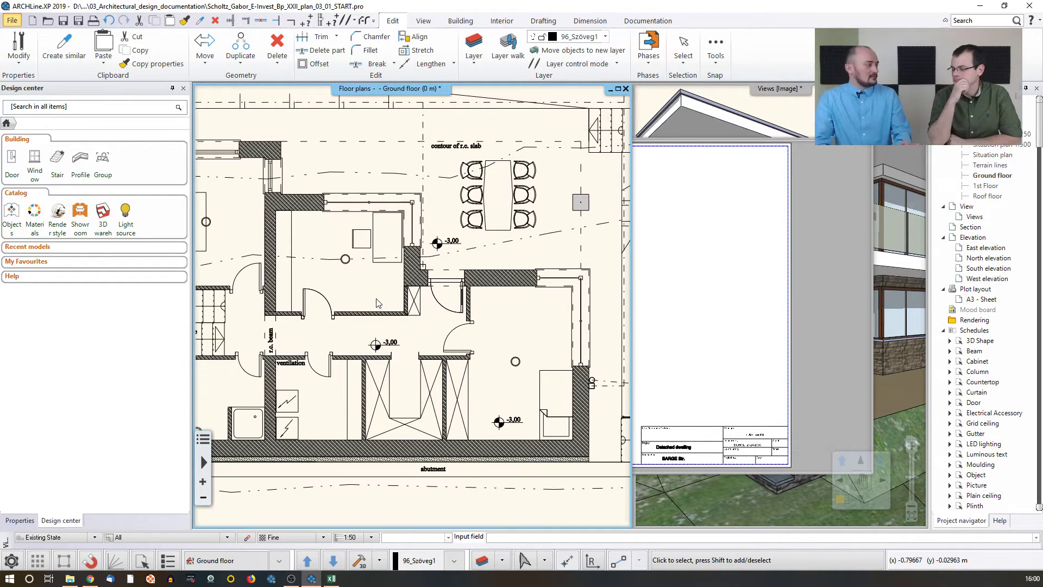
Step: Switch the ground floor plan's phase filter to Existing plan, then to Demolition plan
scroll(376, 303, down, 2)
scroll(379, 303, down, 1)
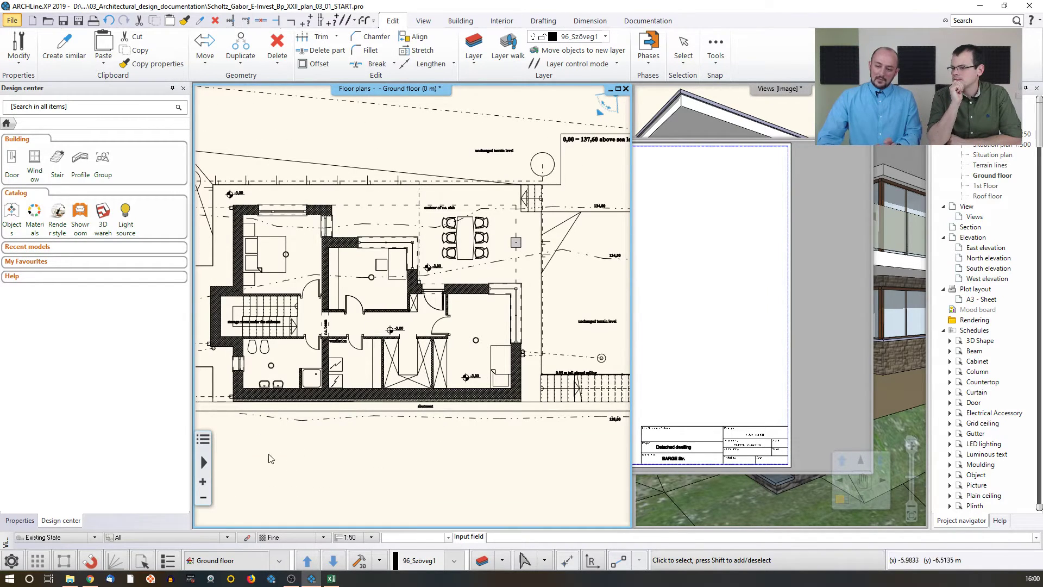
click(227, 539)
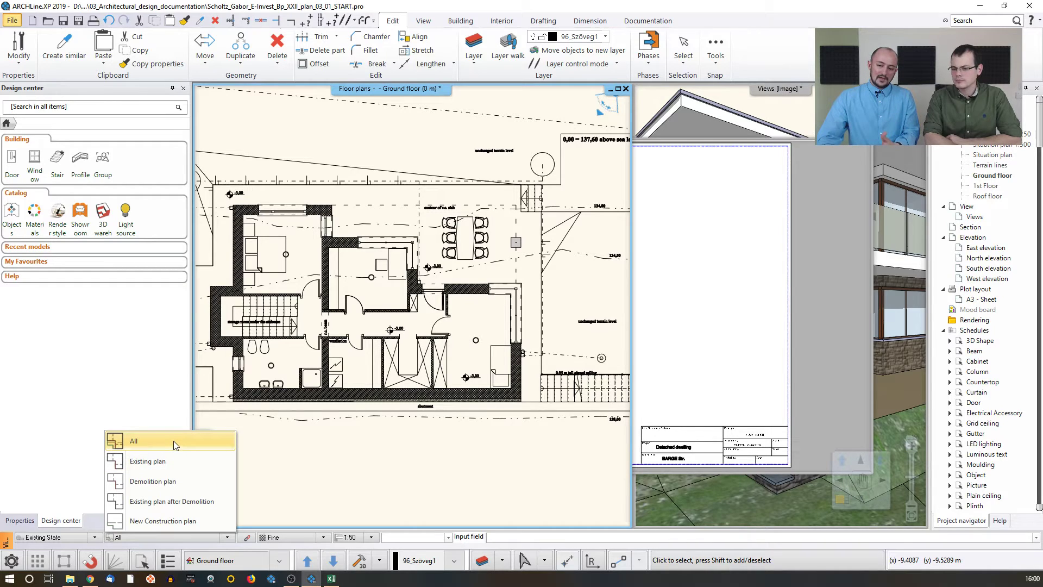
click(163, 461)
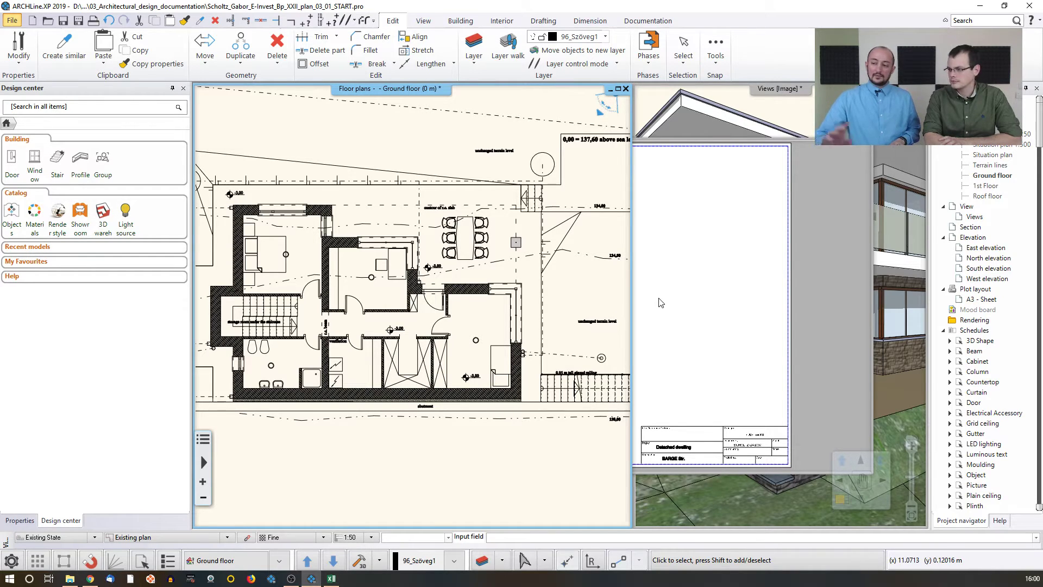
click(227, 537)
click(230, 478)
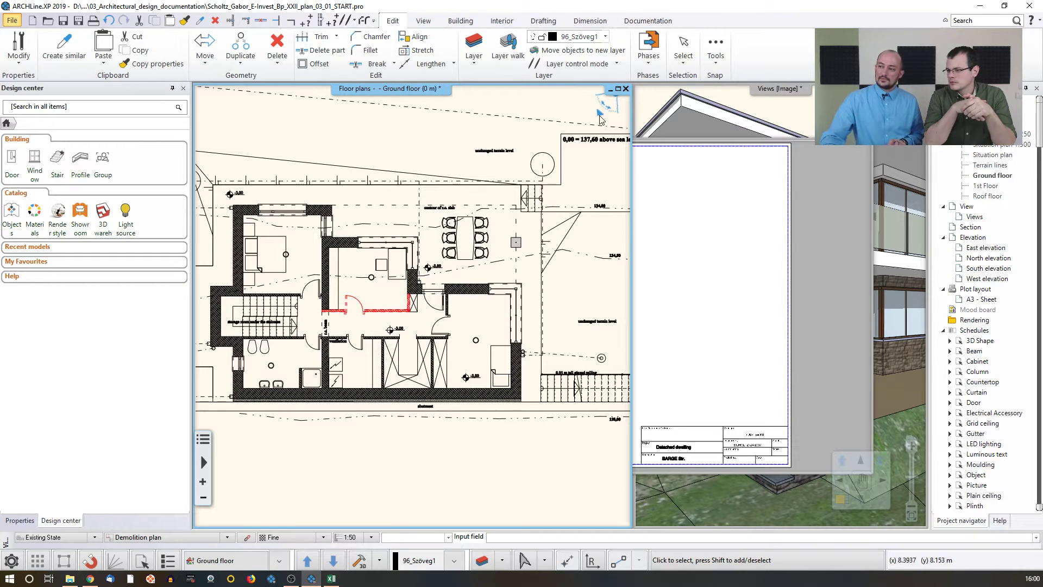
Step: Set the floor plan view placed on the A3 sheet to use the Existing plan phase filter
click(648, 64)
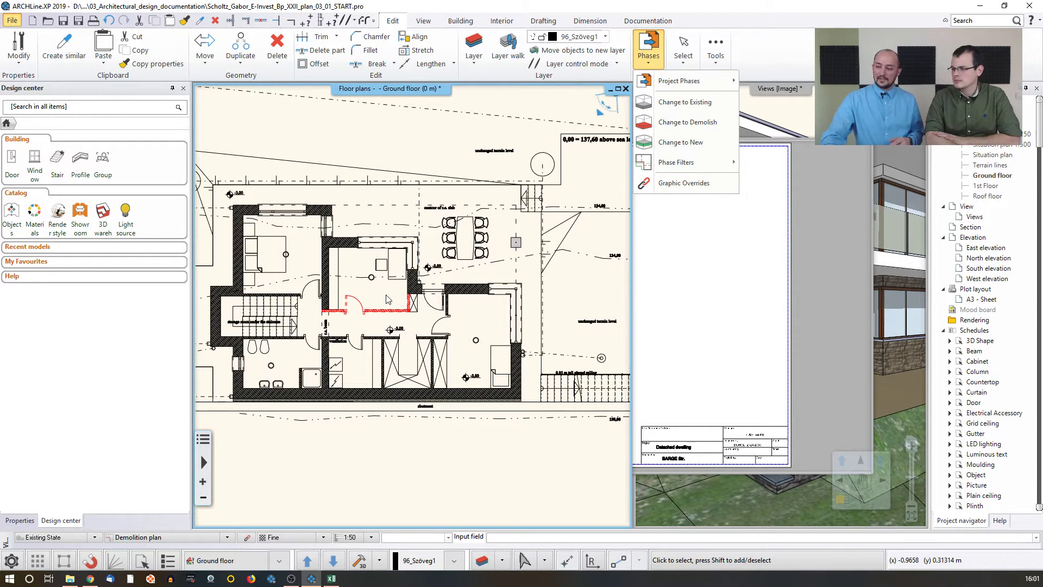
click(685, 261)
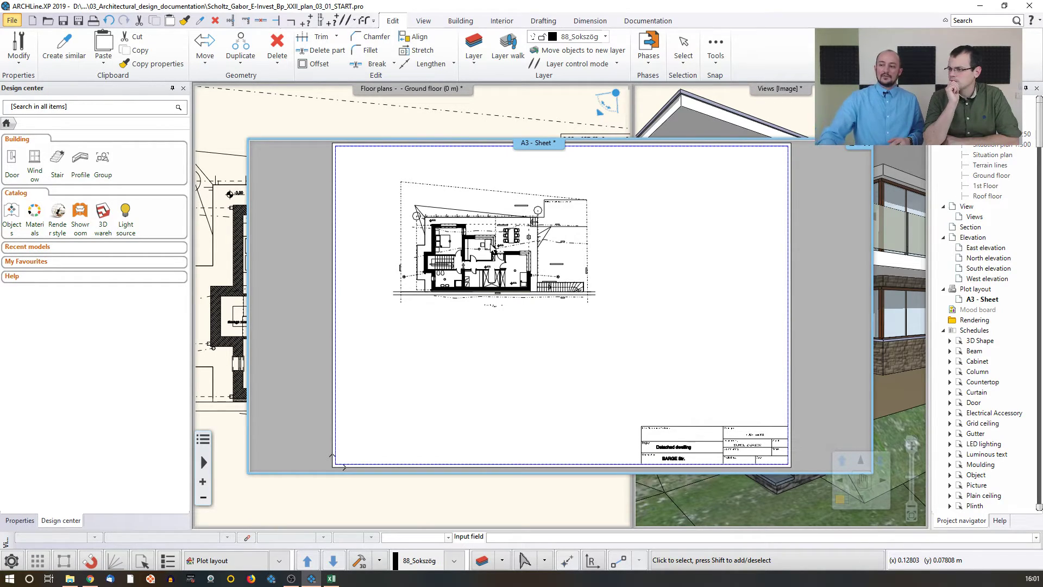
click(493, 247)
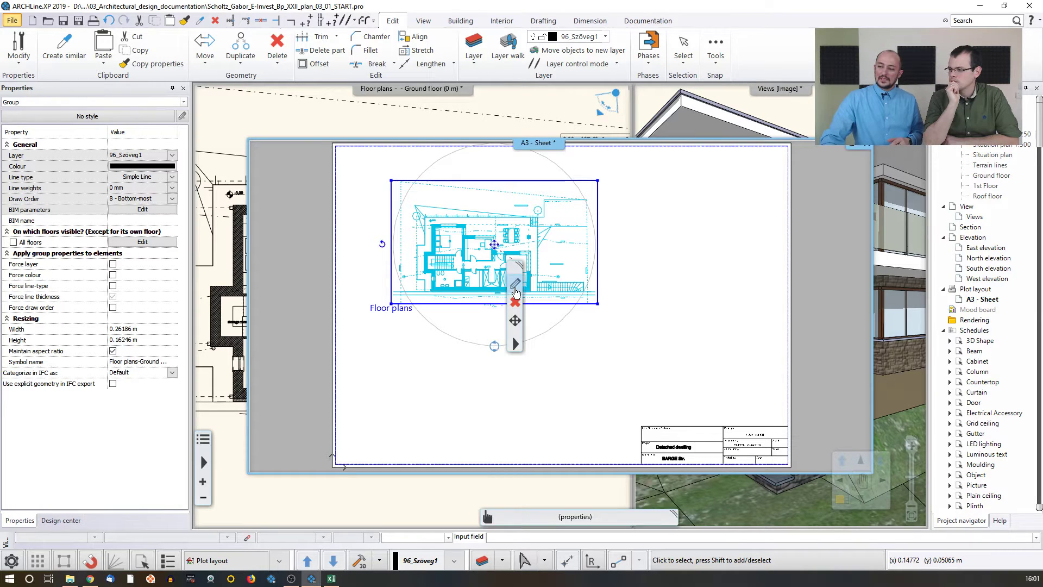
click(516, 286)
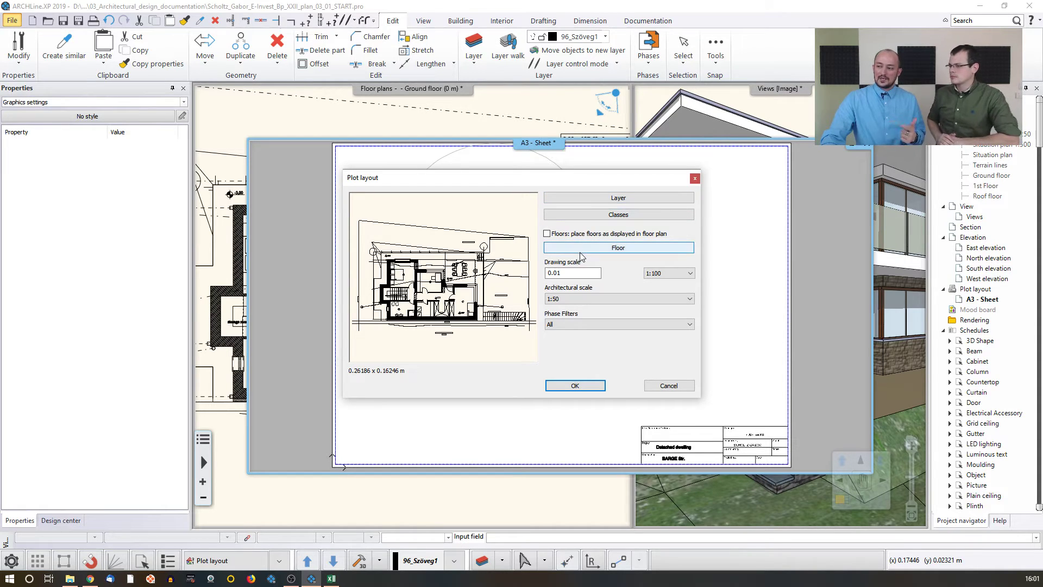
click(557, 324)
click(558, 341)
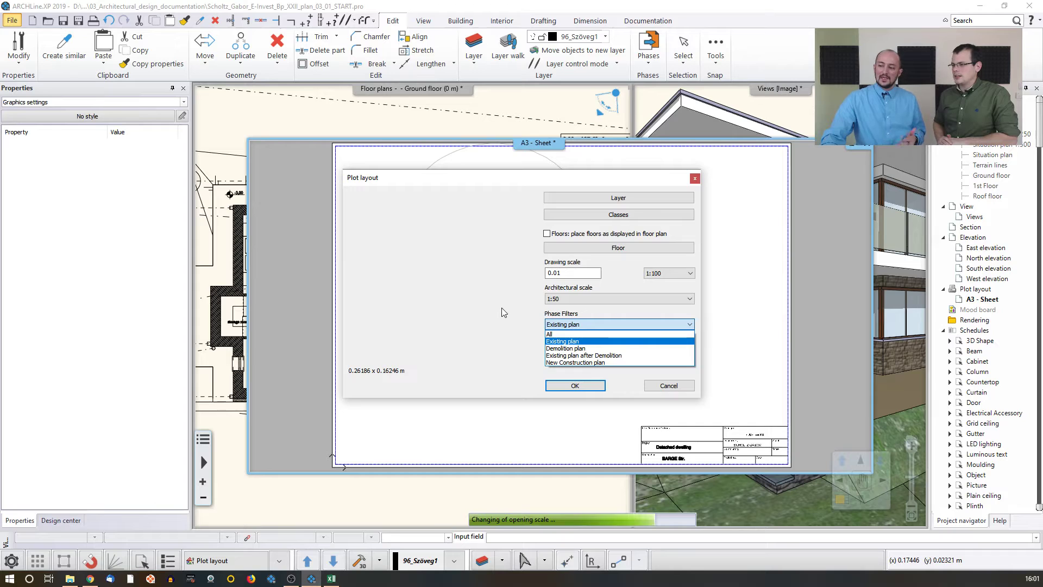
click(573, 386)
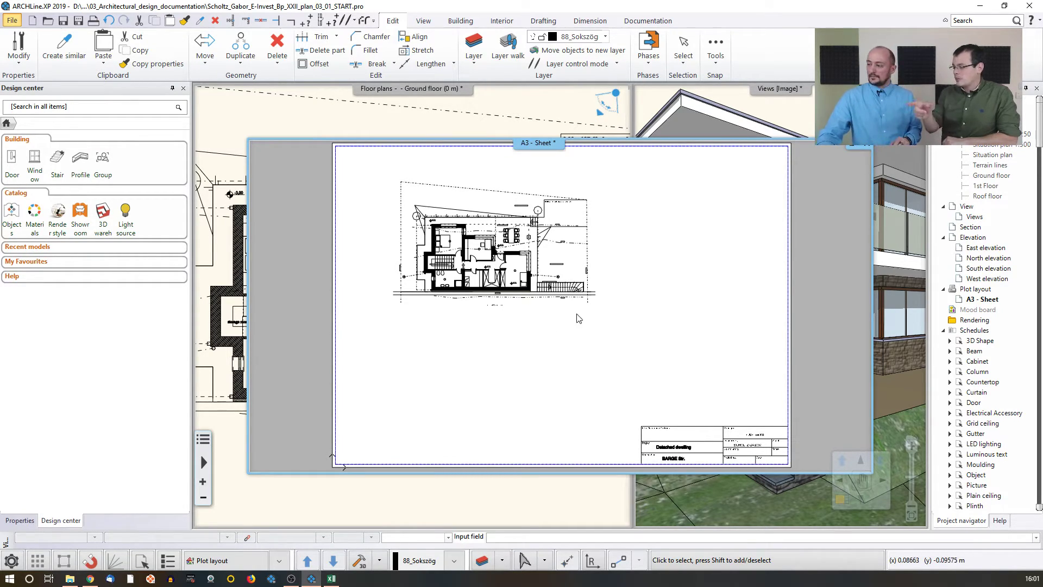
Step: Copy the placed floor plan view to a position below the original on the sheet
click(503, 258)
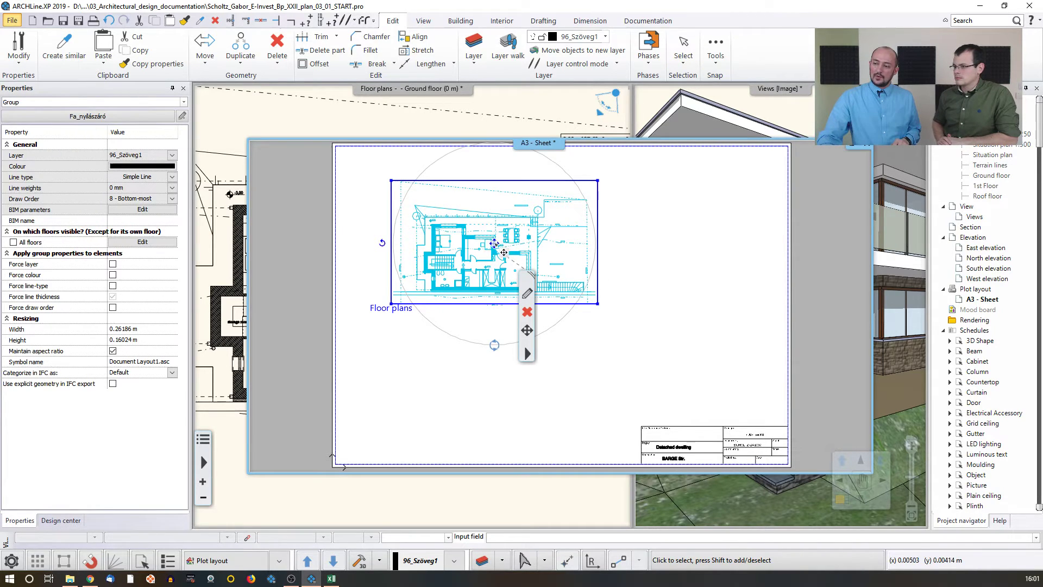
click(495, 244)
click(522, 262)
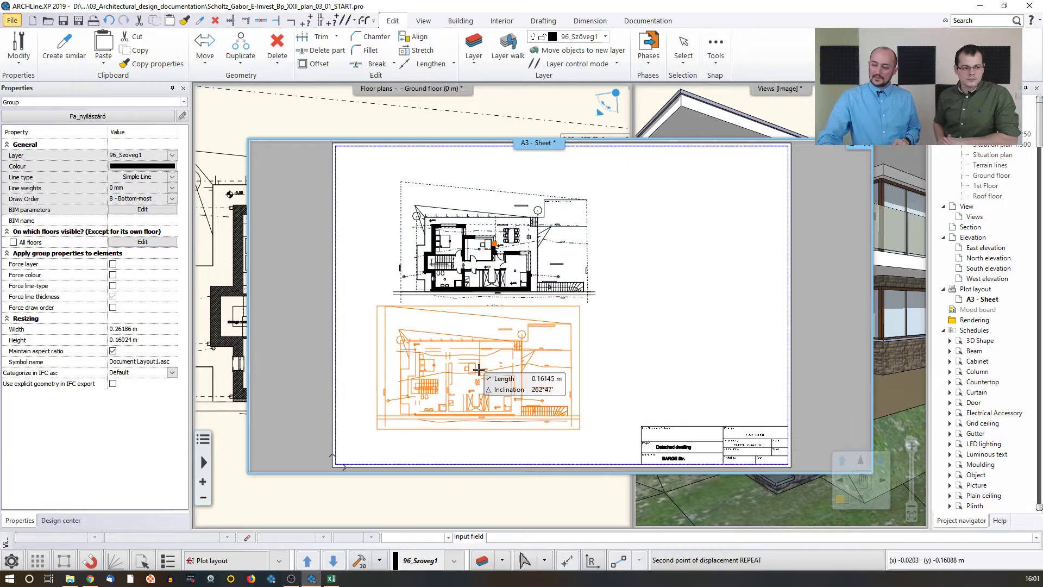
click(487, 388)
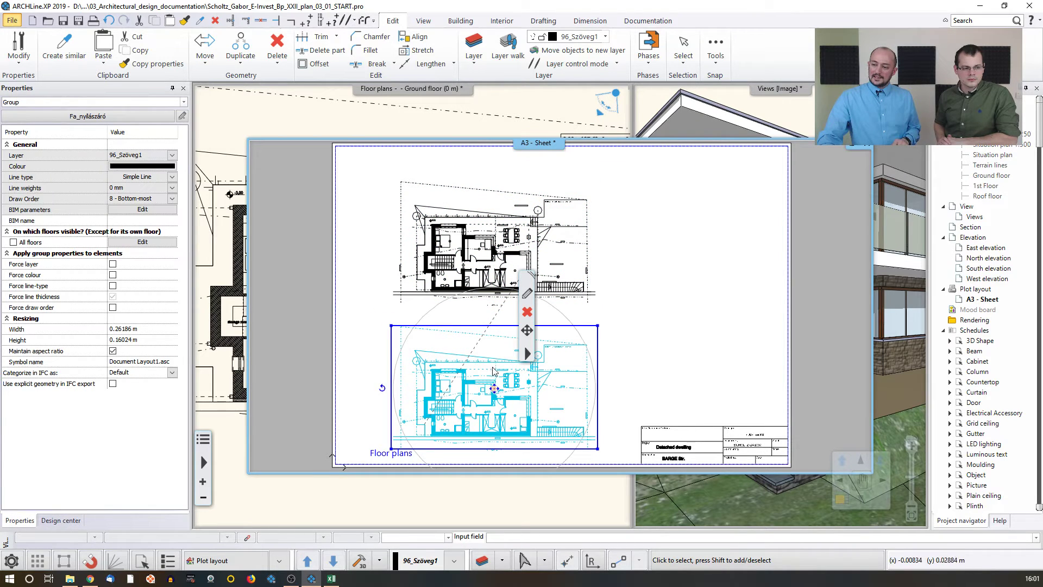
Step: Set the copied floor plan view's phase filter to New Construction plan
click(514, 369)
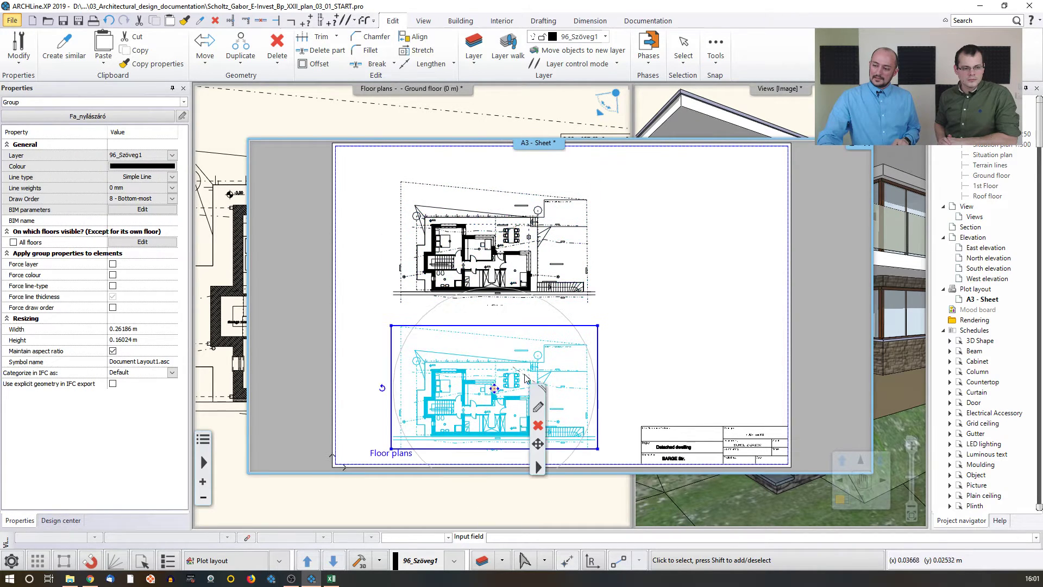
click(539, 408)
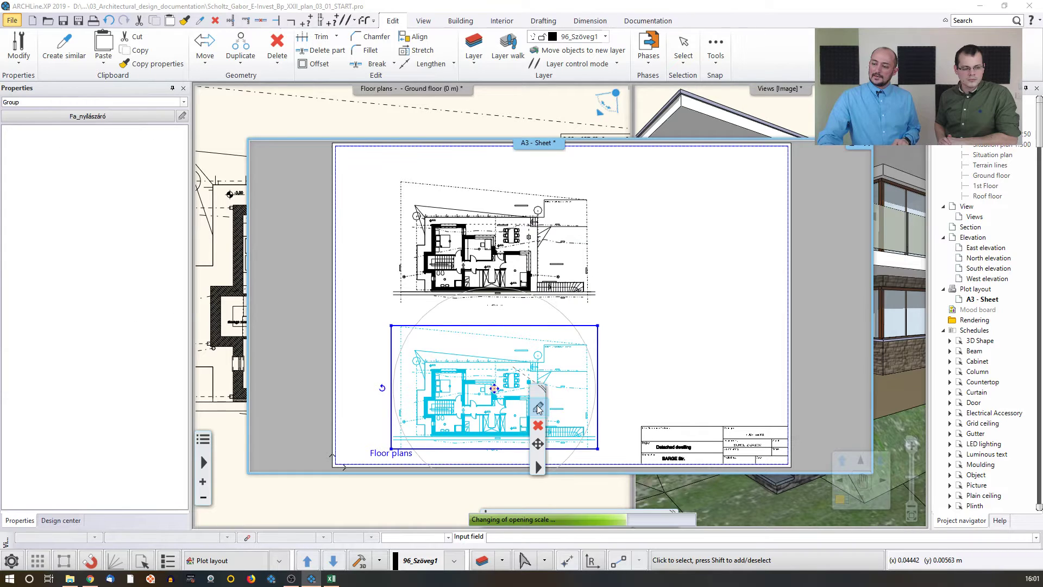
click(585, 327)
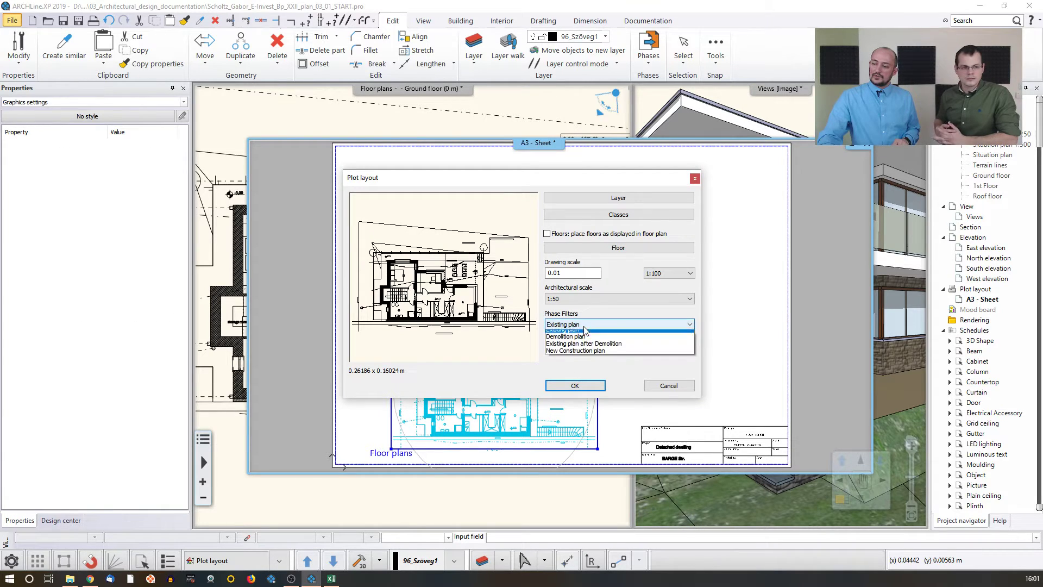
click(575, 353)
click(579, 387)
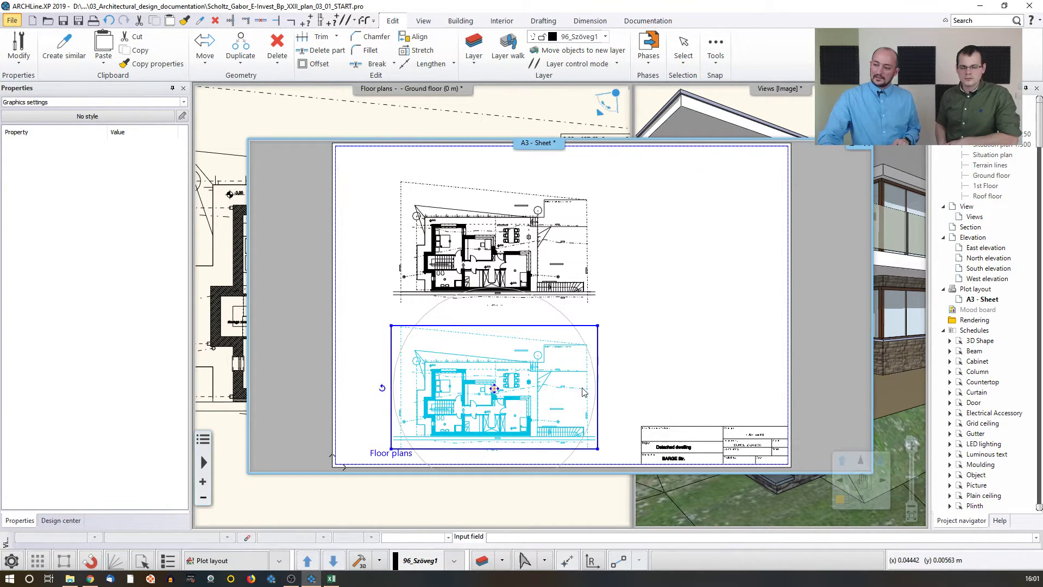
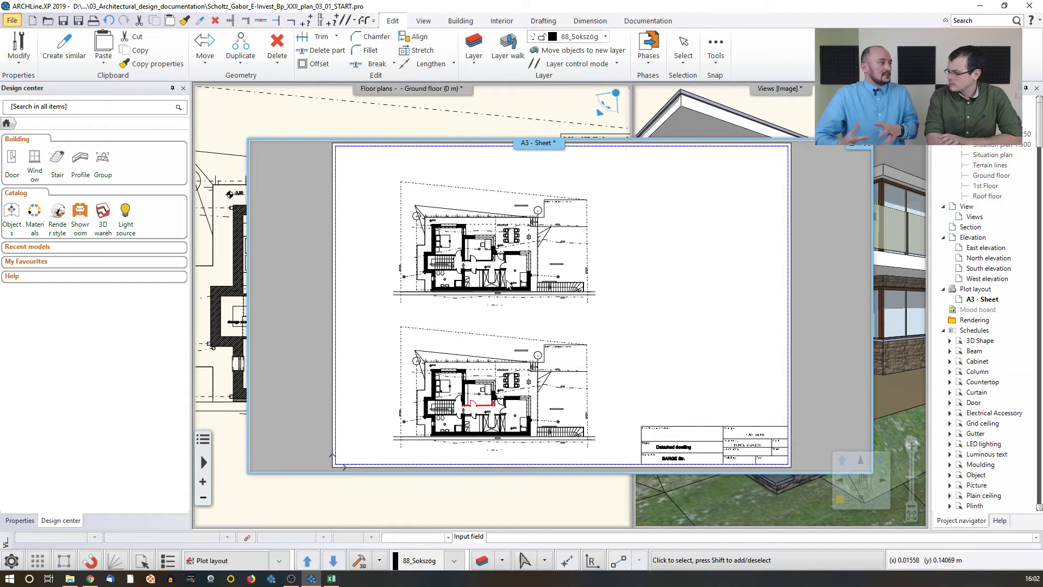
Step: Bring the ground floor plan window to the front, moving the A3 sheet window aside
click(435, 124)
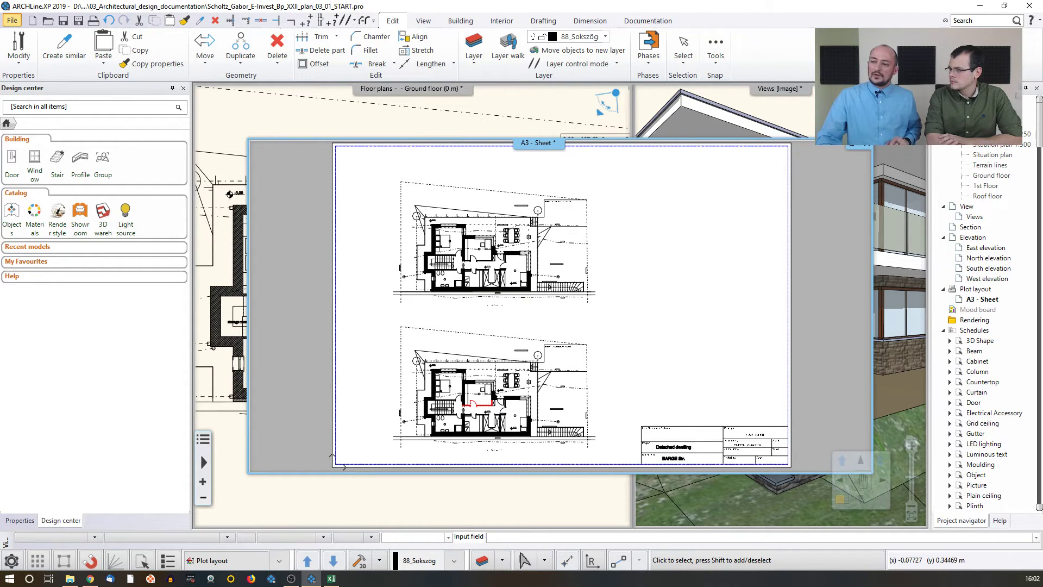
middle_drag(441, 197, 375, 186)
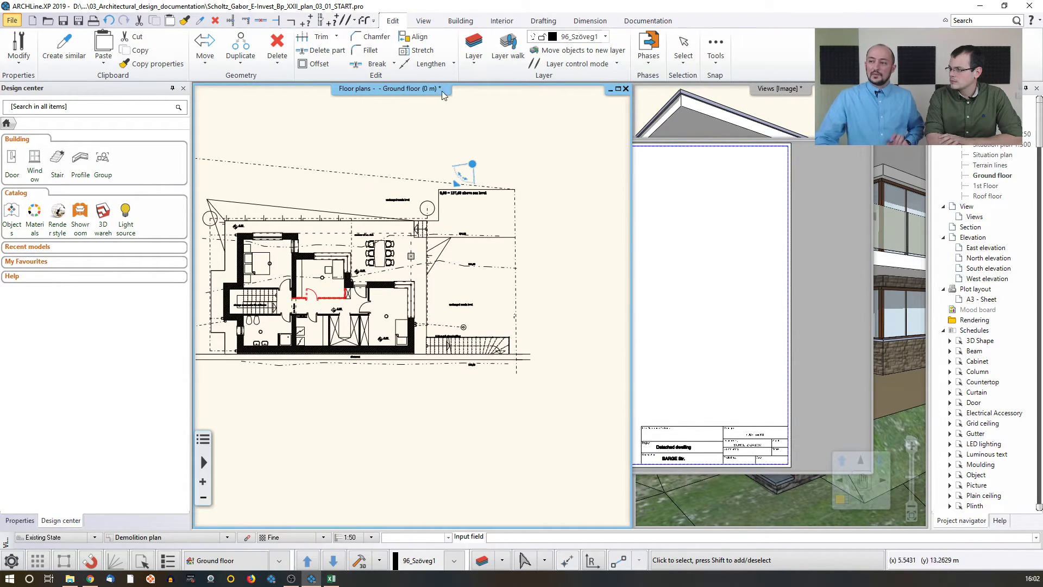
click(543, 21)
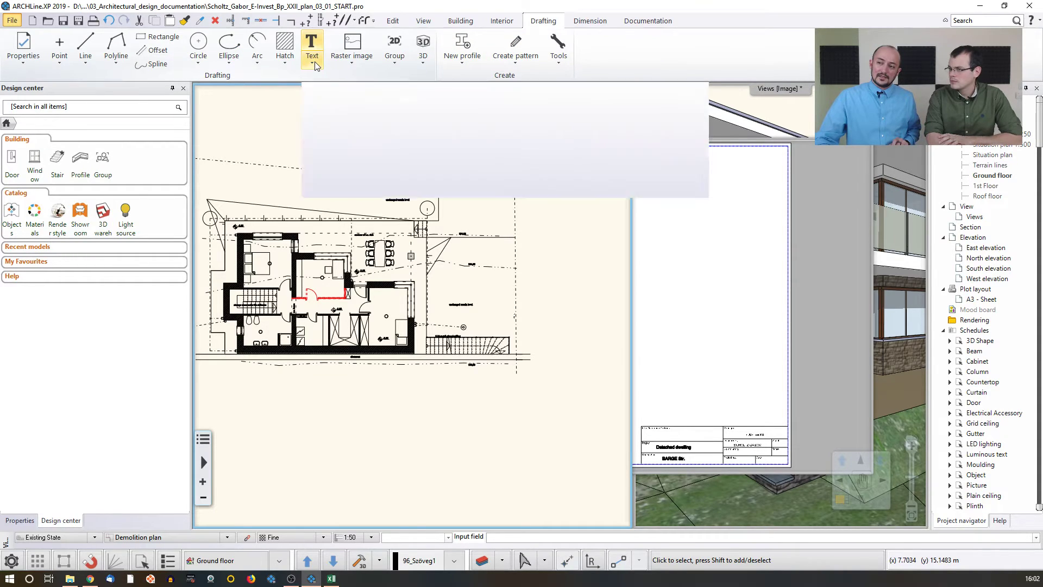
click(315, 61)
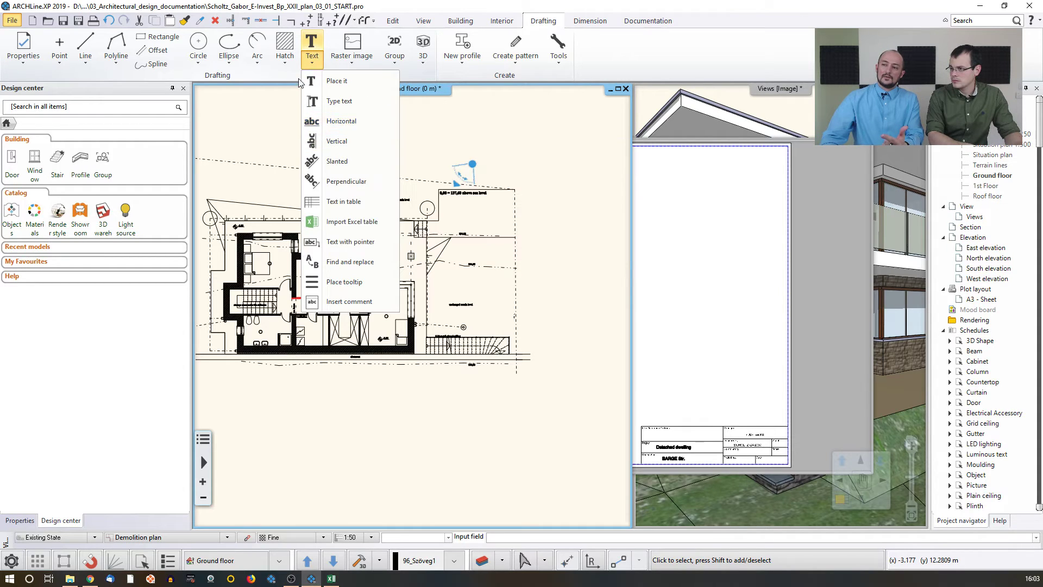
click(257, 108)
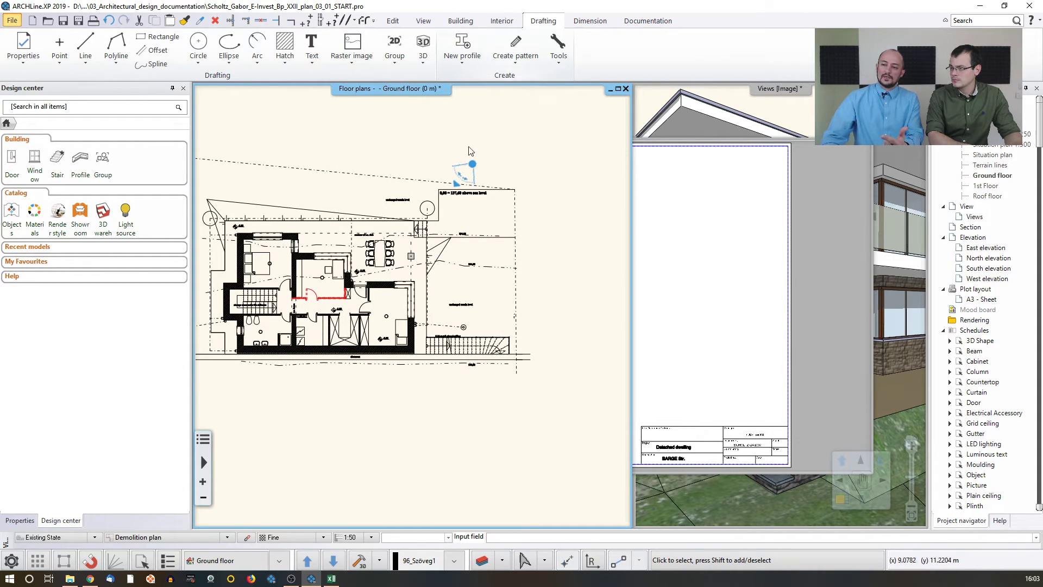